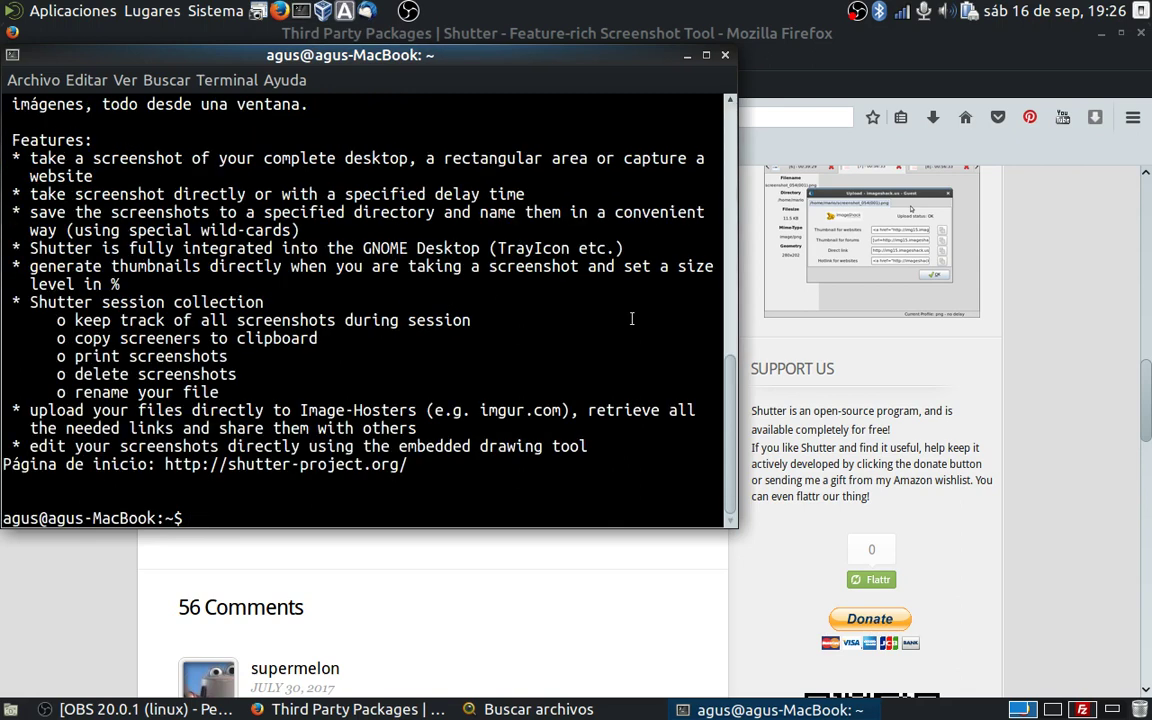
# - Review the shutter package details in the terminal up to the aptitude command, and close the terminal and Firefox windows
pyautogui.scroll(4, 733, 320)
pyautogui.moveTo(733, 320); pyautogui.dragTo(738, 267)
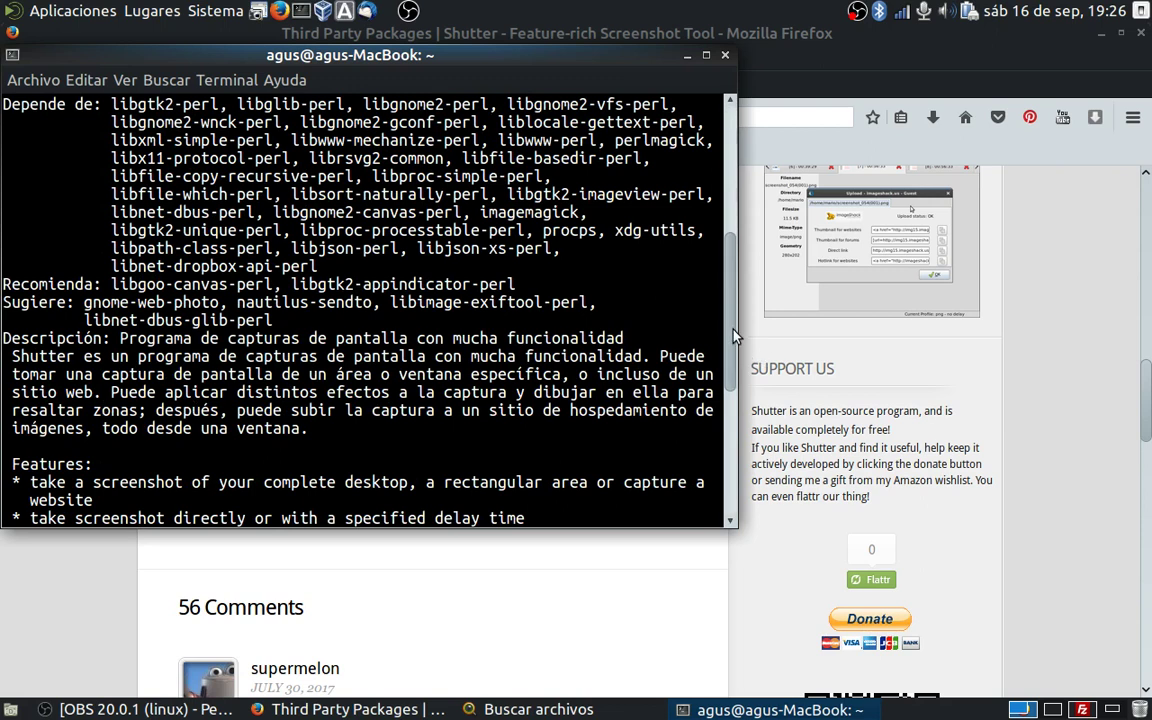
pyautogui.moveTo(733, 327); pyautogui.dragTo(731, 263)
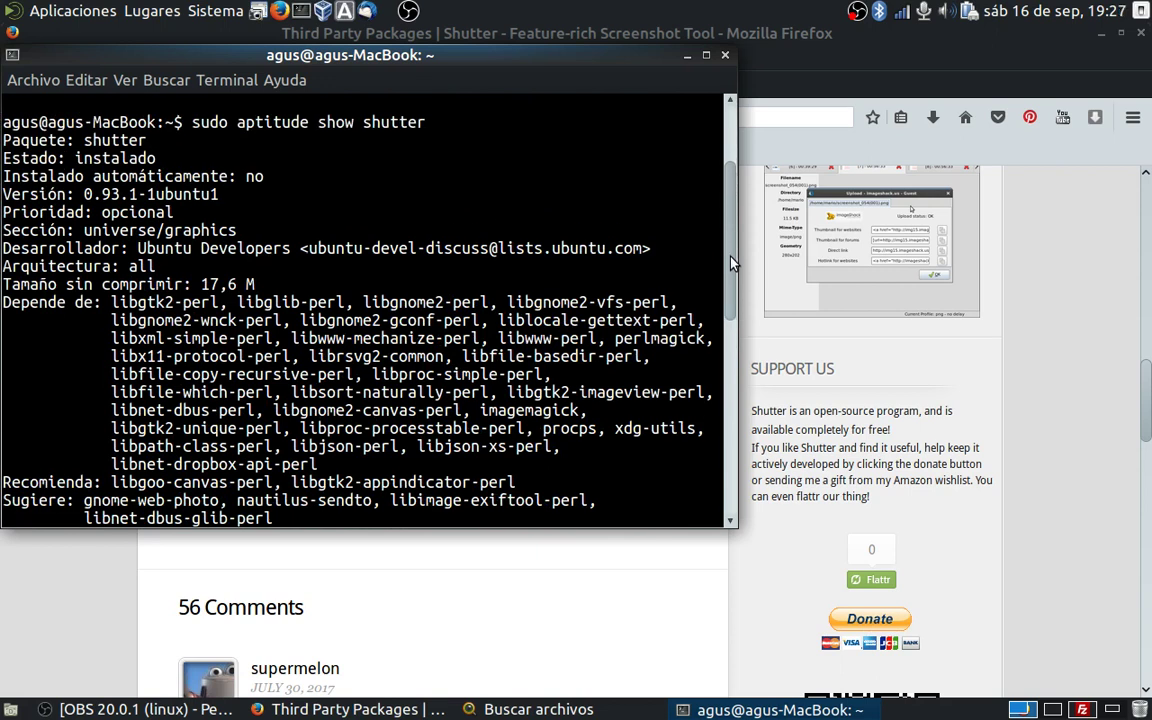
pyautogui.click(725, 56)
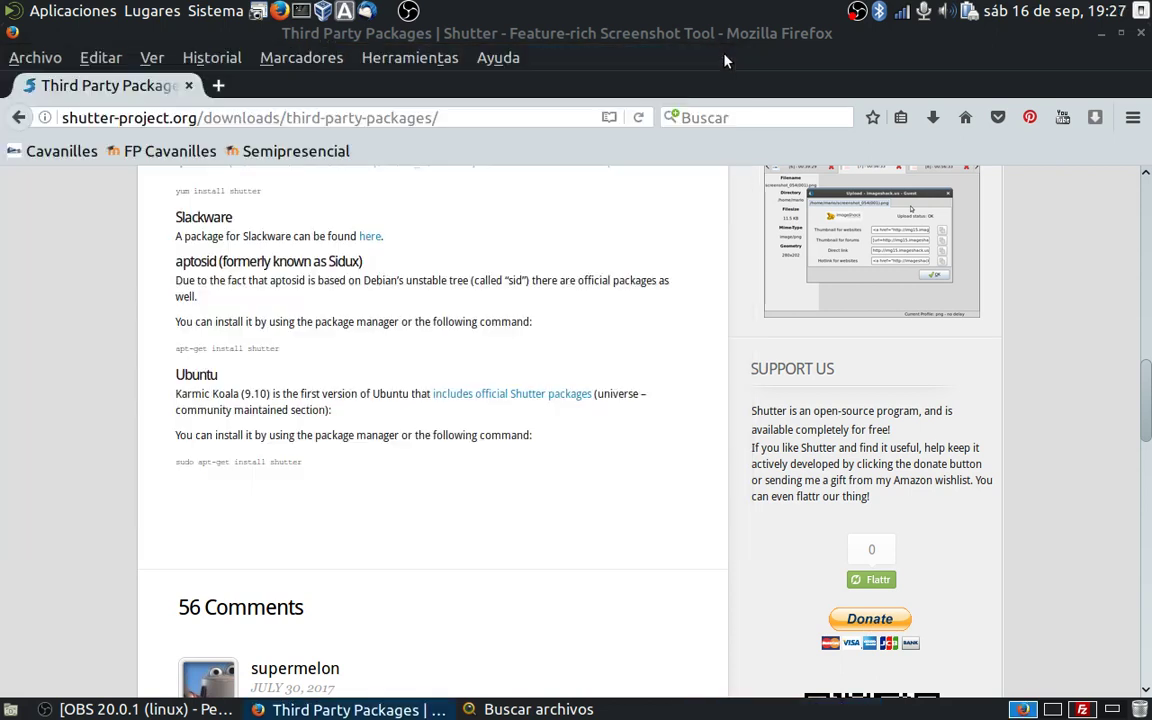
pyautogui.click(1143, 37)
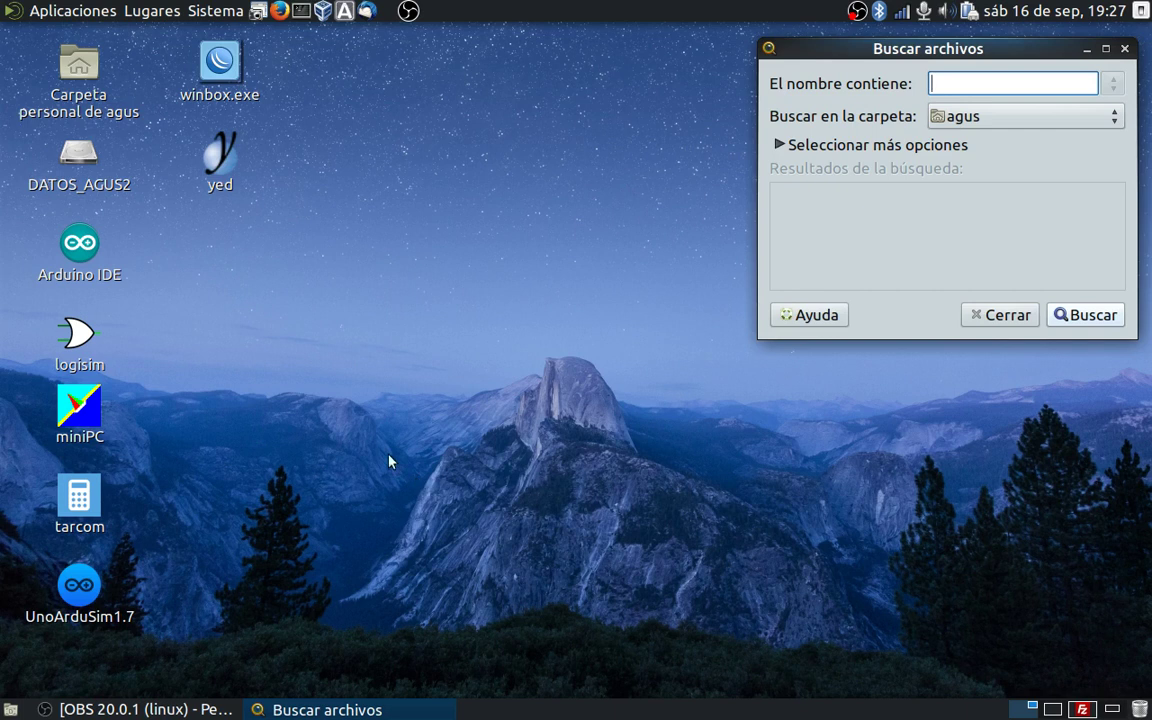
# - Launch Shutter from the Accesorios applications and move its window toward the middle of the desktop
pyautogui.click(75, 12)
pyautogui.moveTo(82, 40)
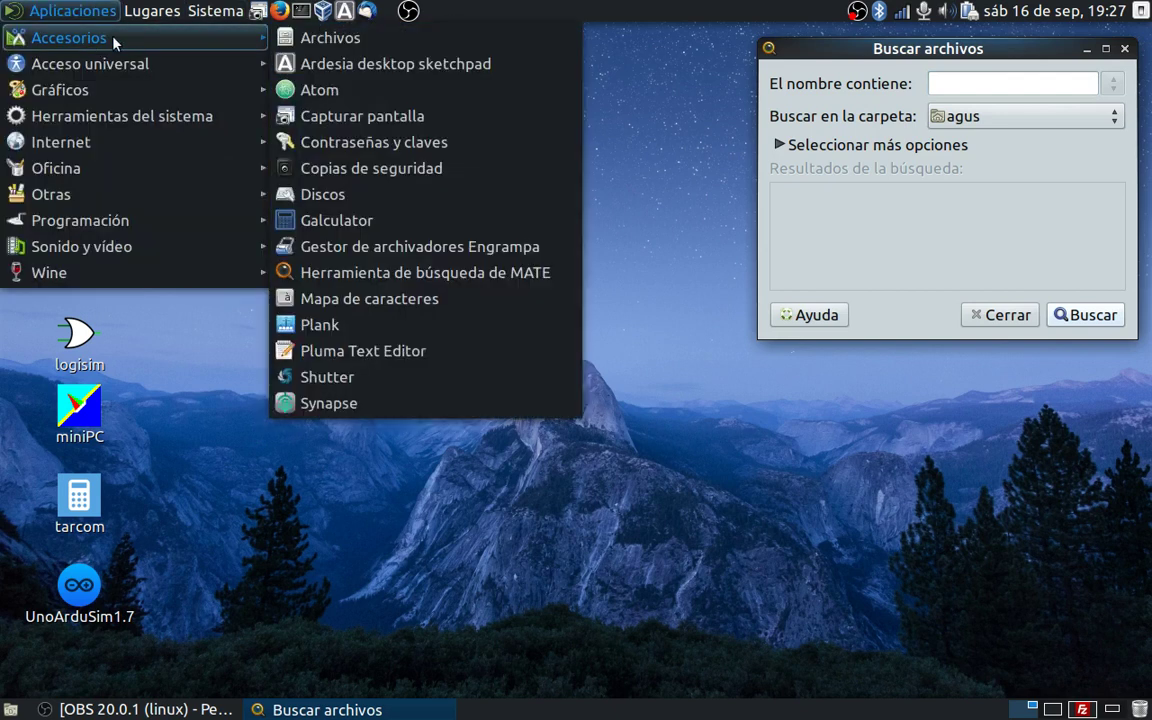
pyautogui.click(380, 383)
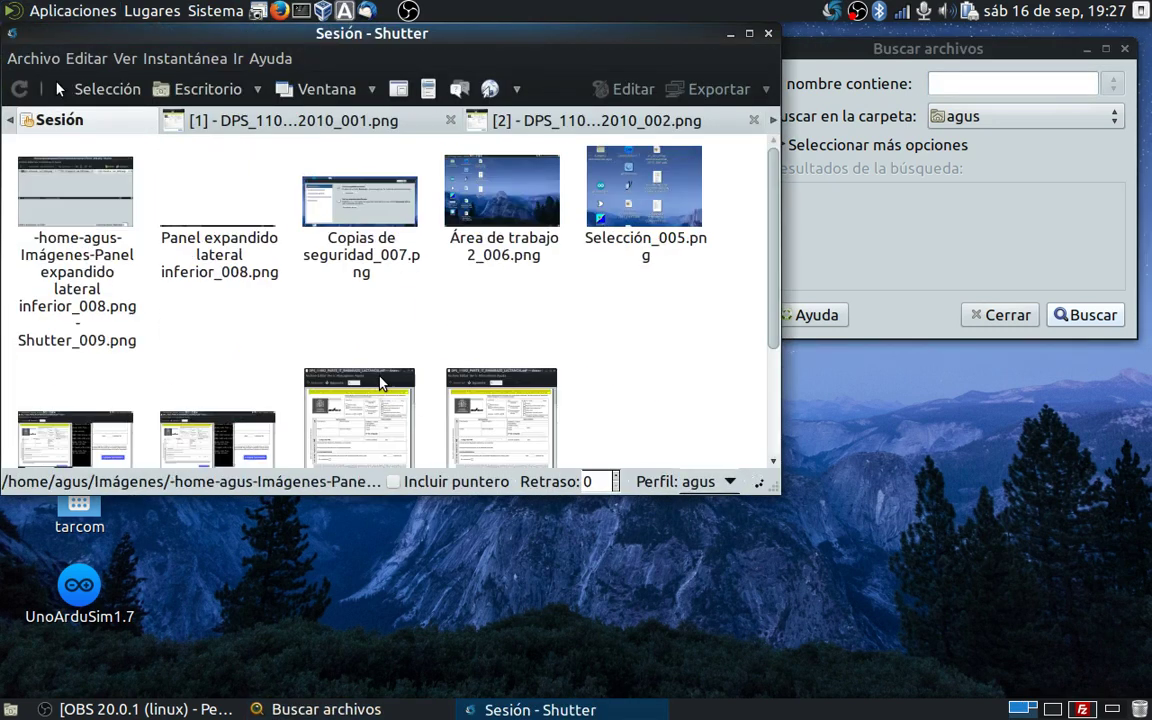
pyautogui.moveTo(467, 38); pyautogui.dragTo(610, 110)
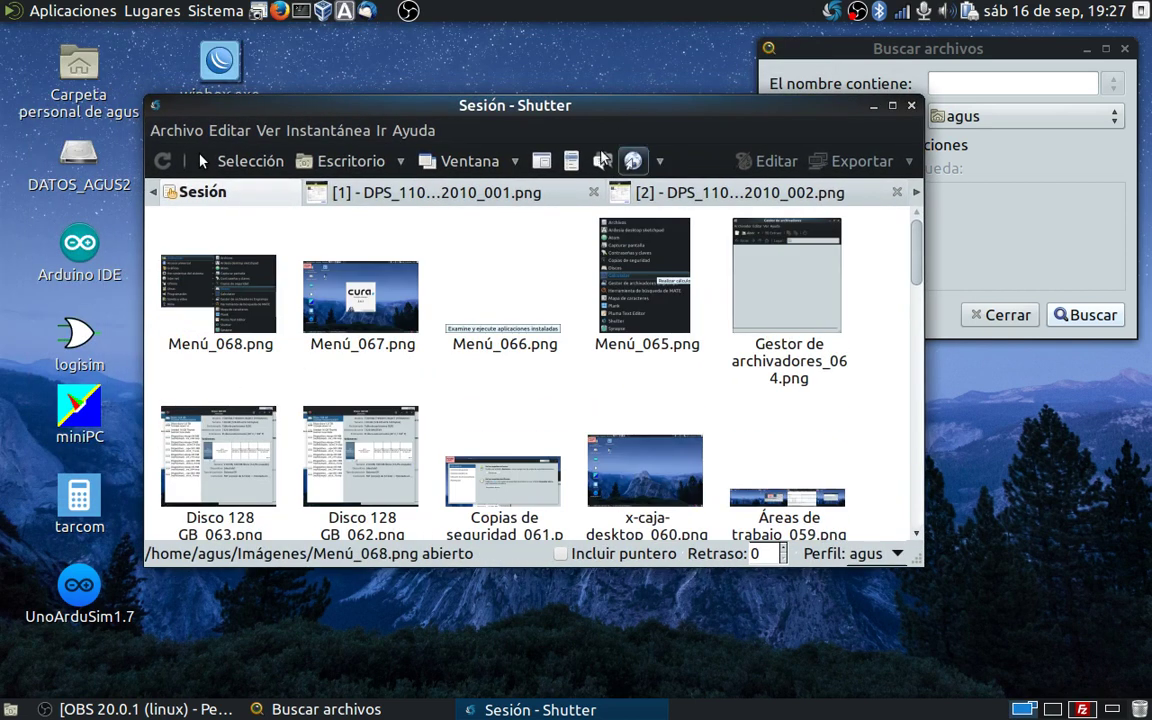
pyautogui.click(172, 130)
pyautogui.moveTo(193, 157)
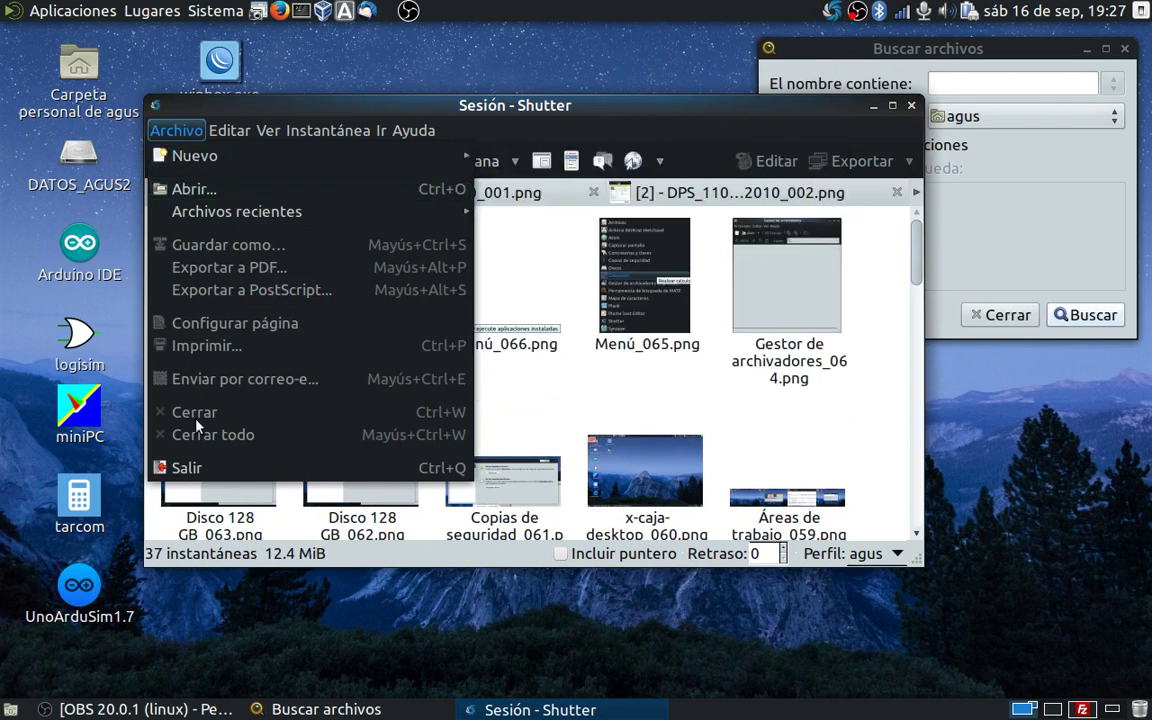
pyautogui.moveTo(267, 131)
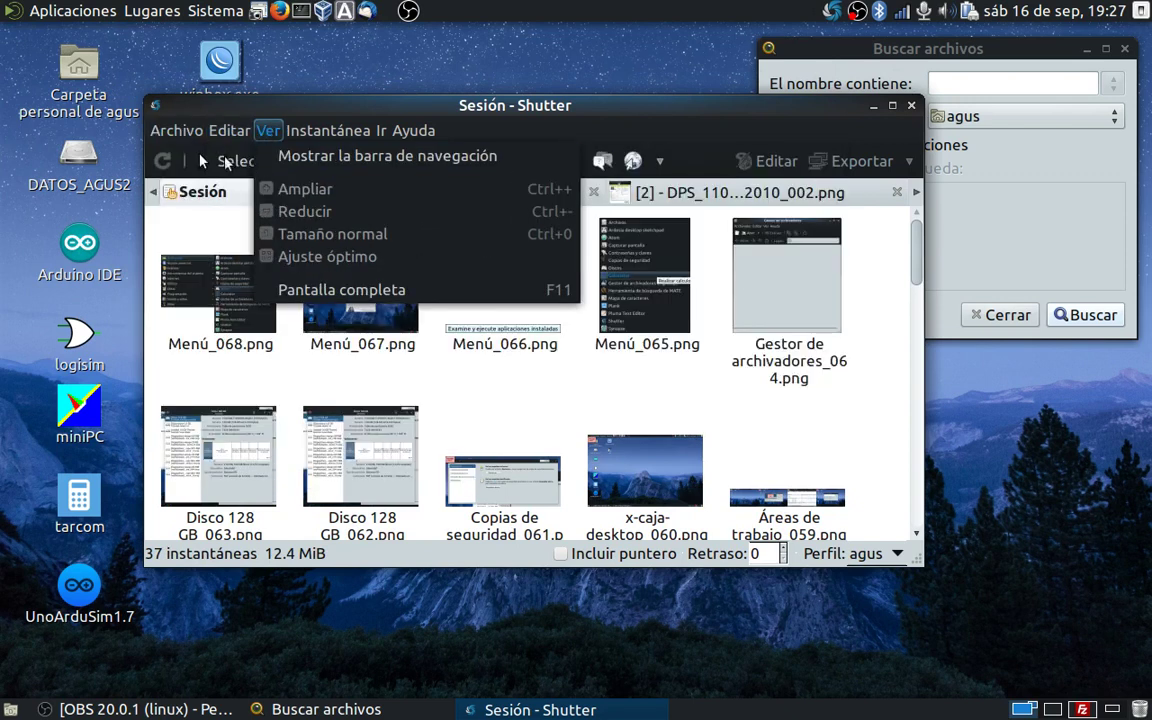
pyautogui.click(205, 100)
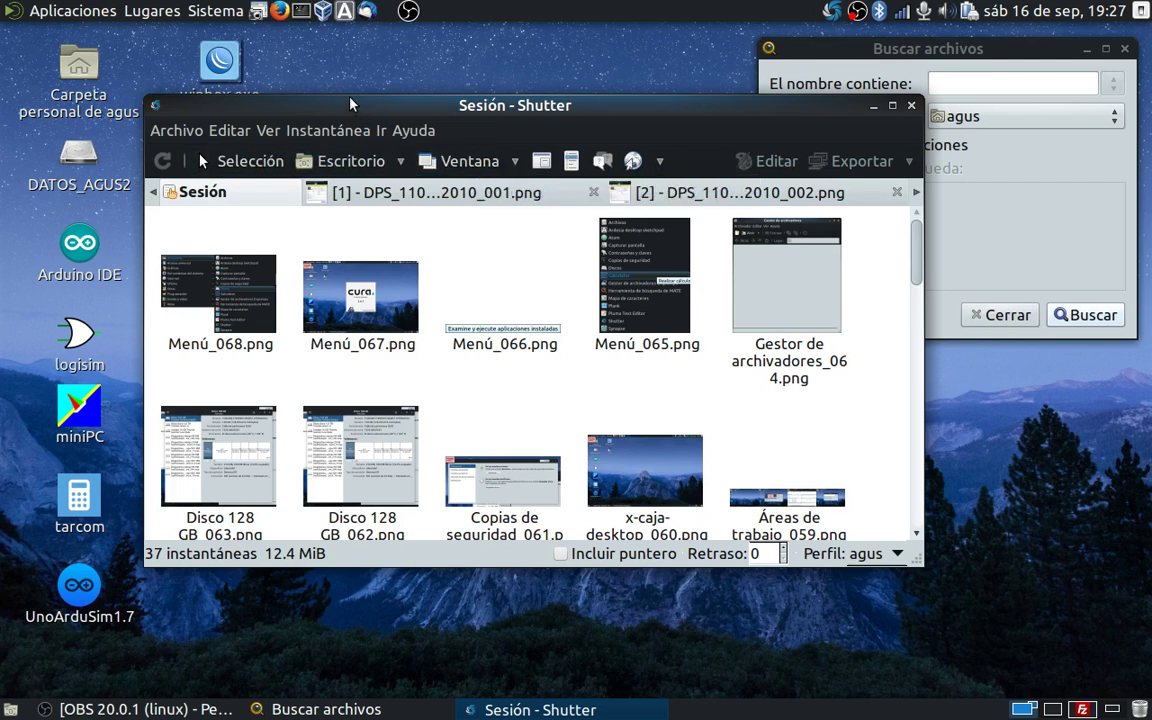
# - Uncover the desktop icons and capture a rectangular selection of about 159 x 685 pixels around their first column
pyautogui.moveTo(347, 110); pyautogui.dragTo(481, 123)
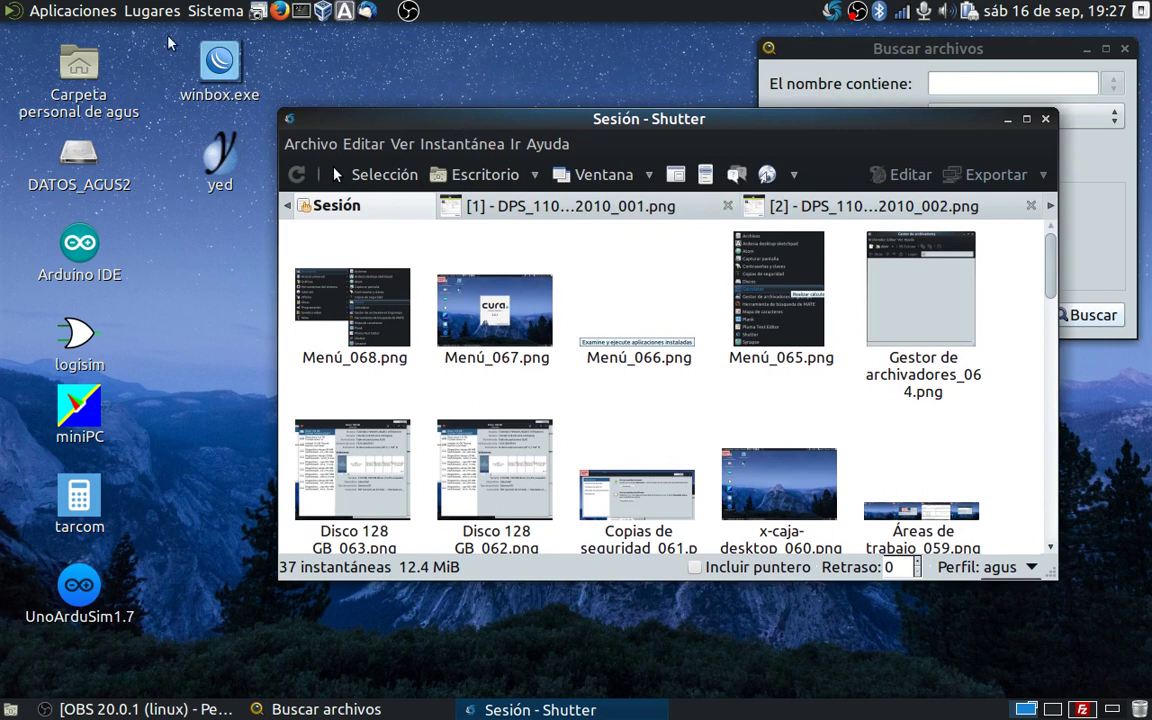
pyautogui.click(362, 176)
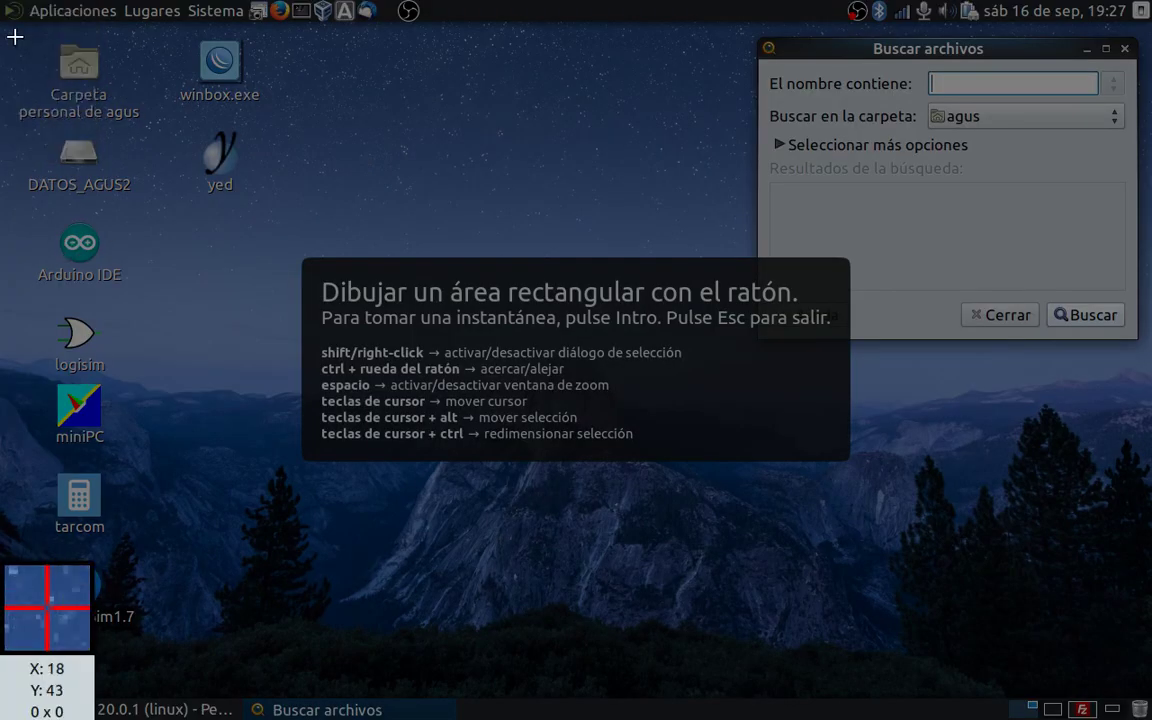
pyautogui.moveTo(11, 34); pyautogui.dragTo(153, 647)
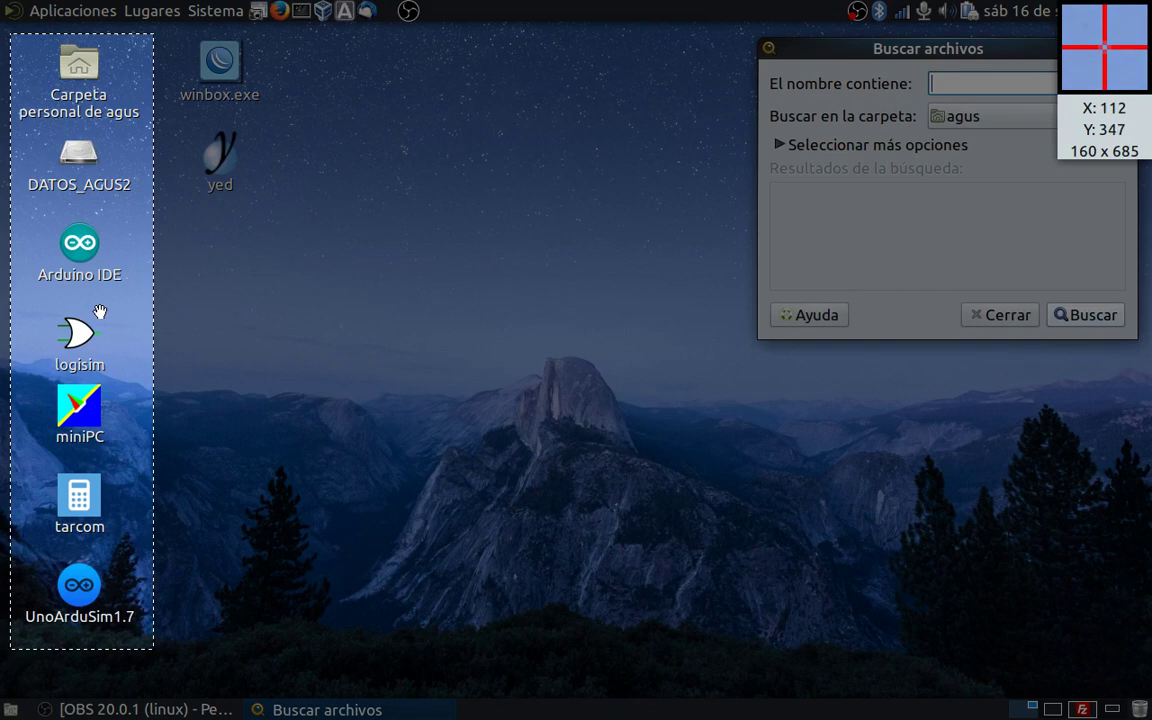
pyautogui.moveTo(99, 308); pyautogui.dragTo(142, 309)
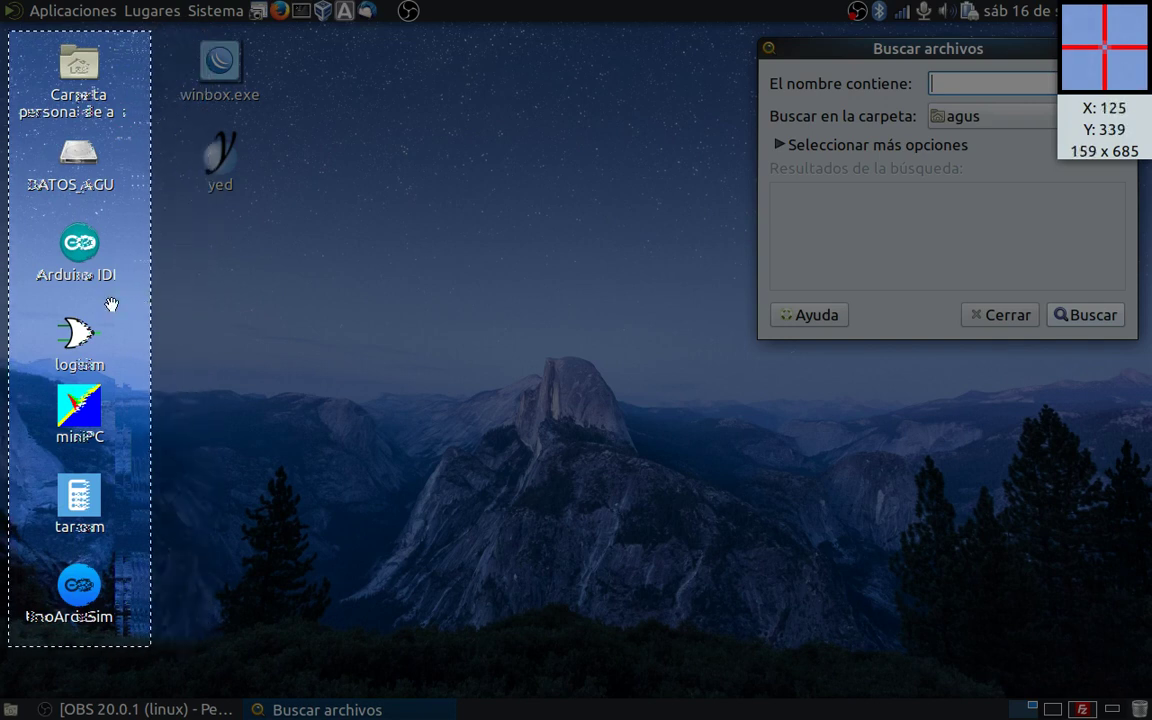
pyautogui.doubleClick(111, 304)
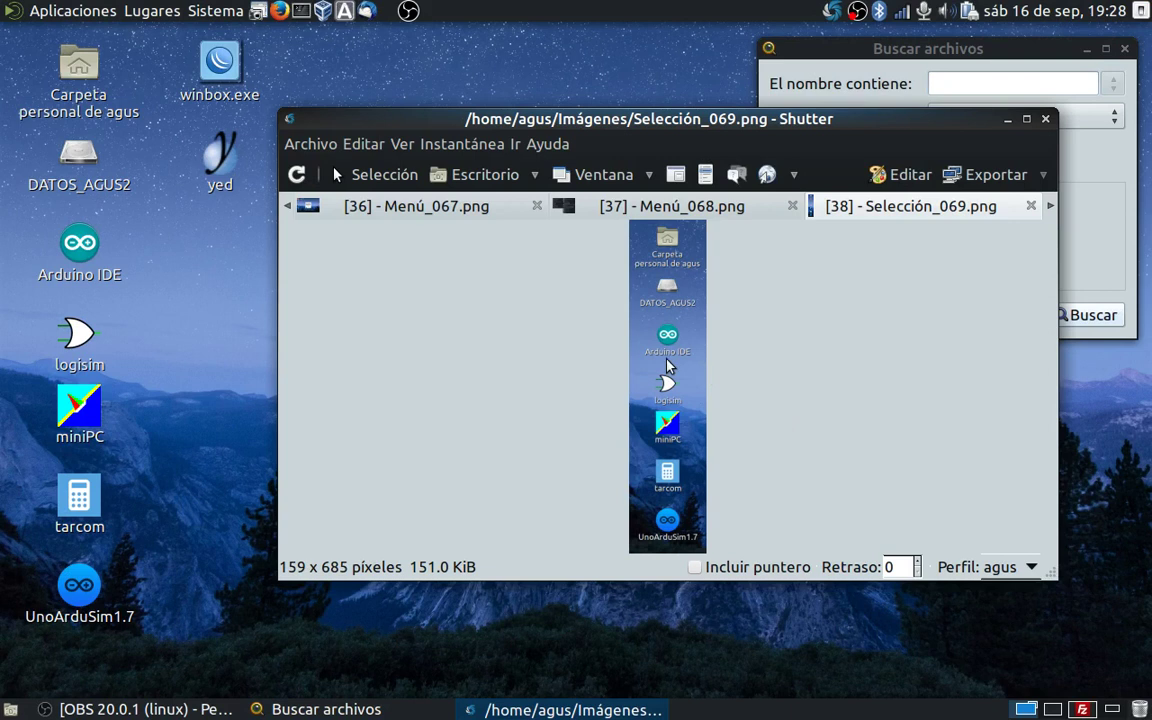
# - Reposition the Shutter window and capture the full desktop of the current workspace
pyautogui.click(535, 177)
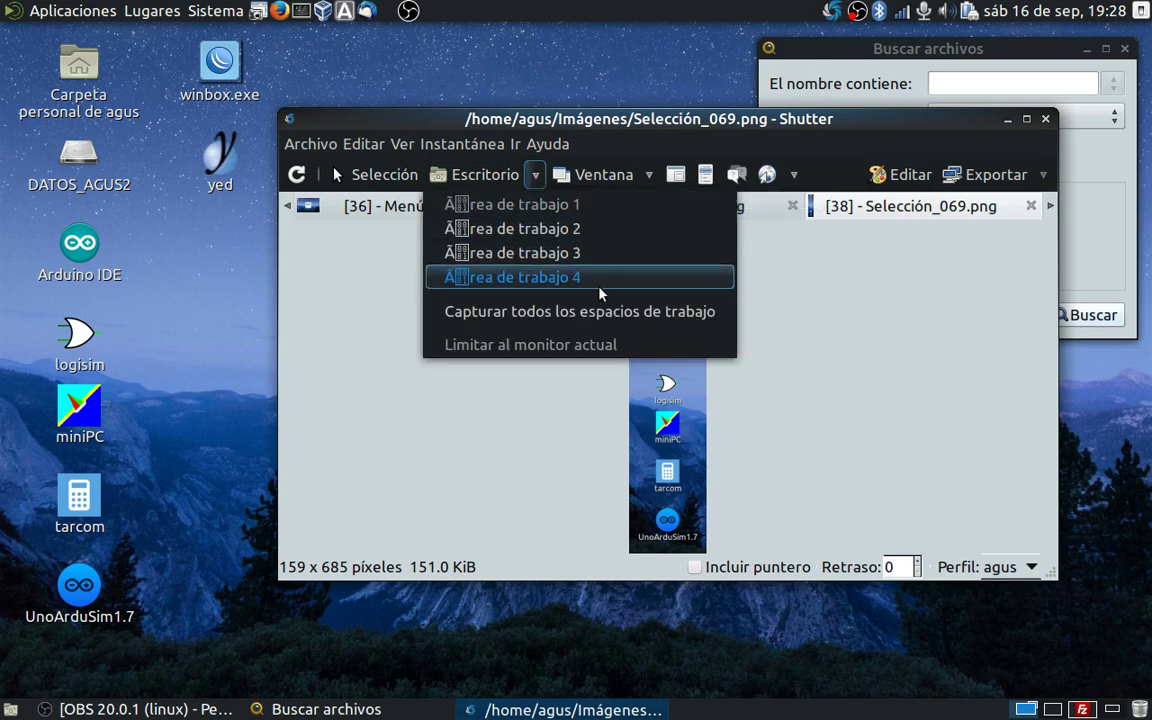
pyautogui.click(483, 180)
pyautogui.moveTo(665, 118); pyautogui.dragTo(566, 158)
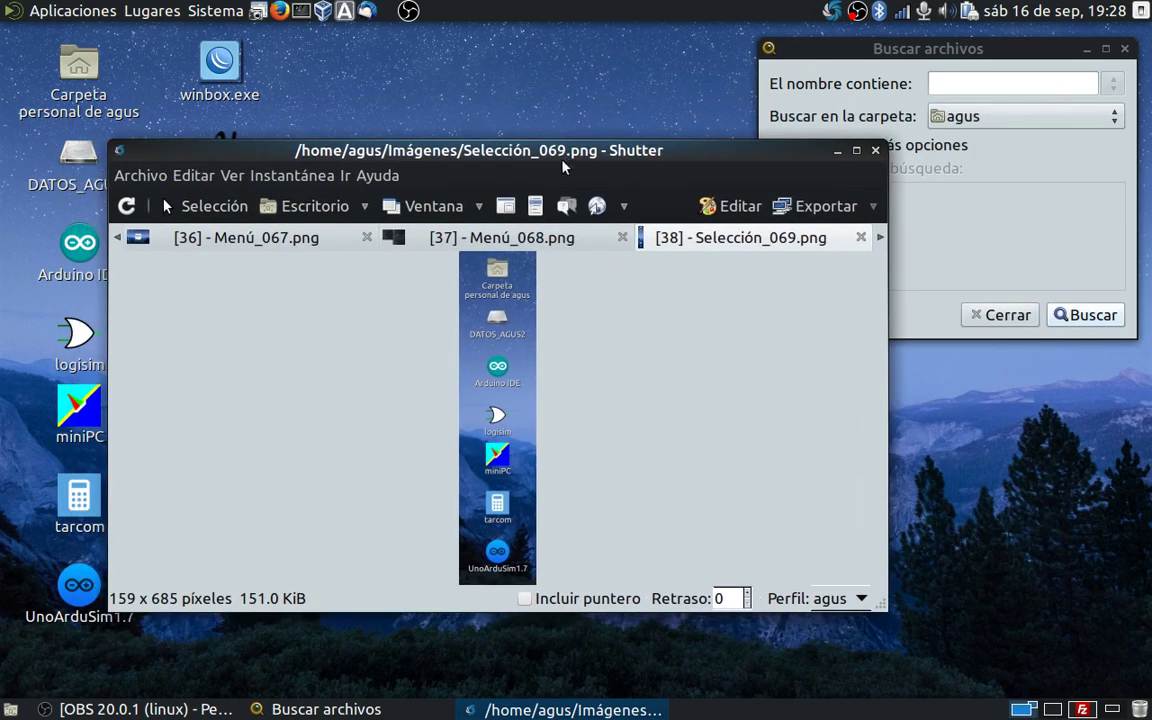
pyautogui.click(322, 213)
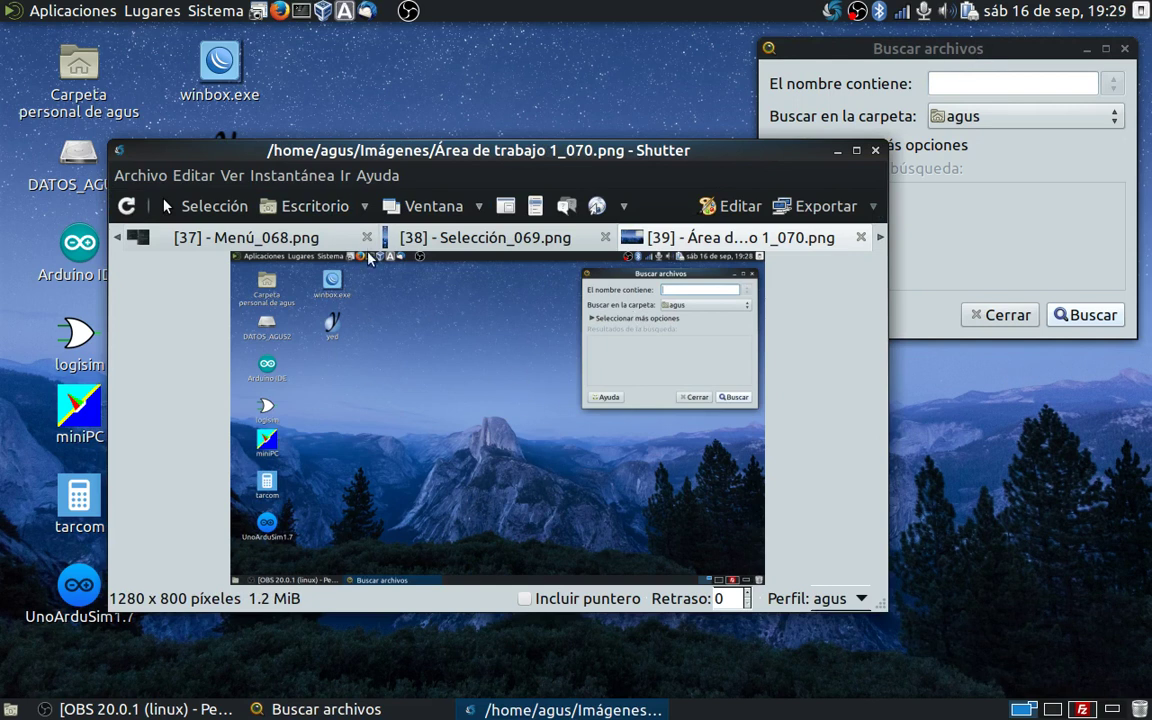
# - Look at the second workspace and capture Área de trabajo 2 from the first workspace
pyautogui.click(365, 207)
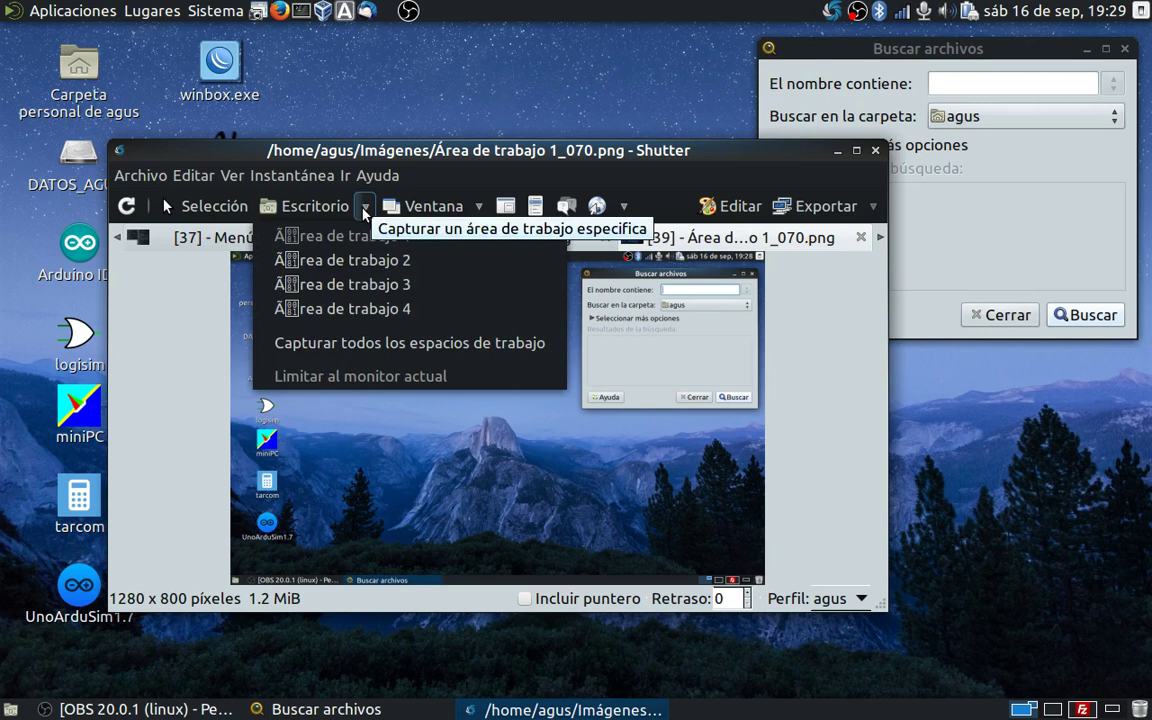
pyautogui.click(362, 148)
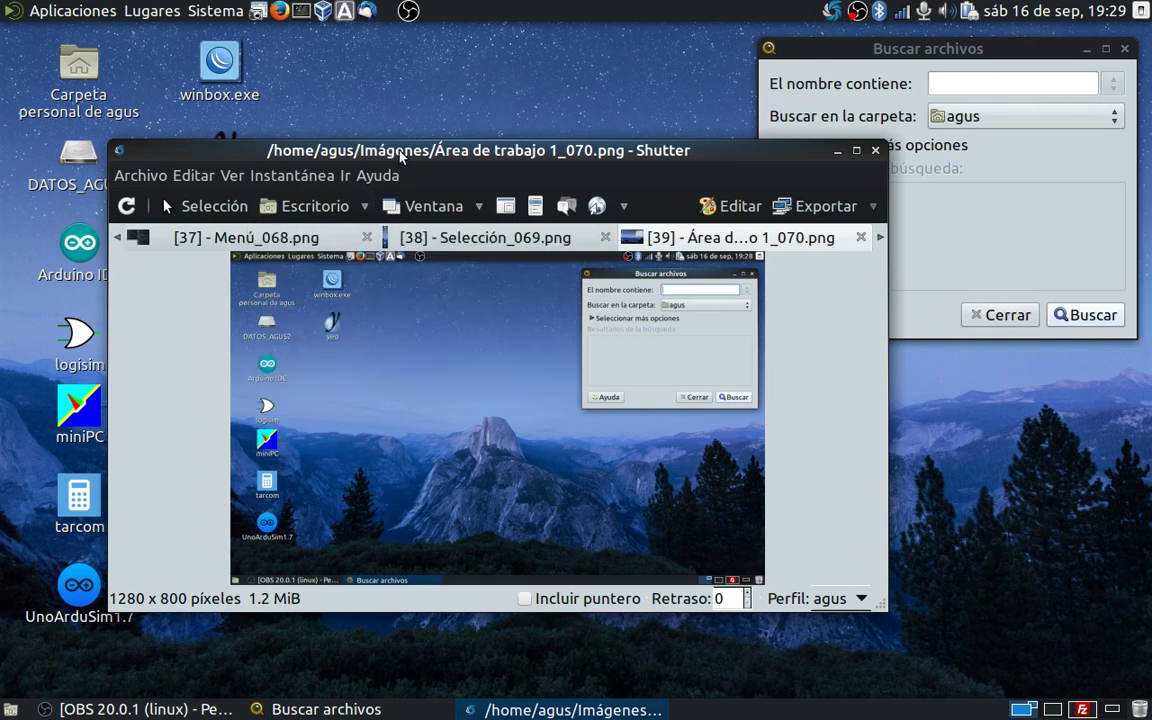
pyautogui.click(1053, 710)
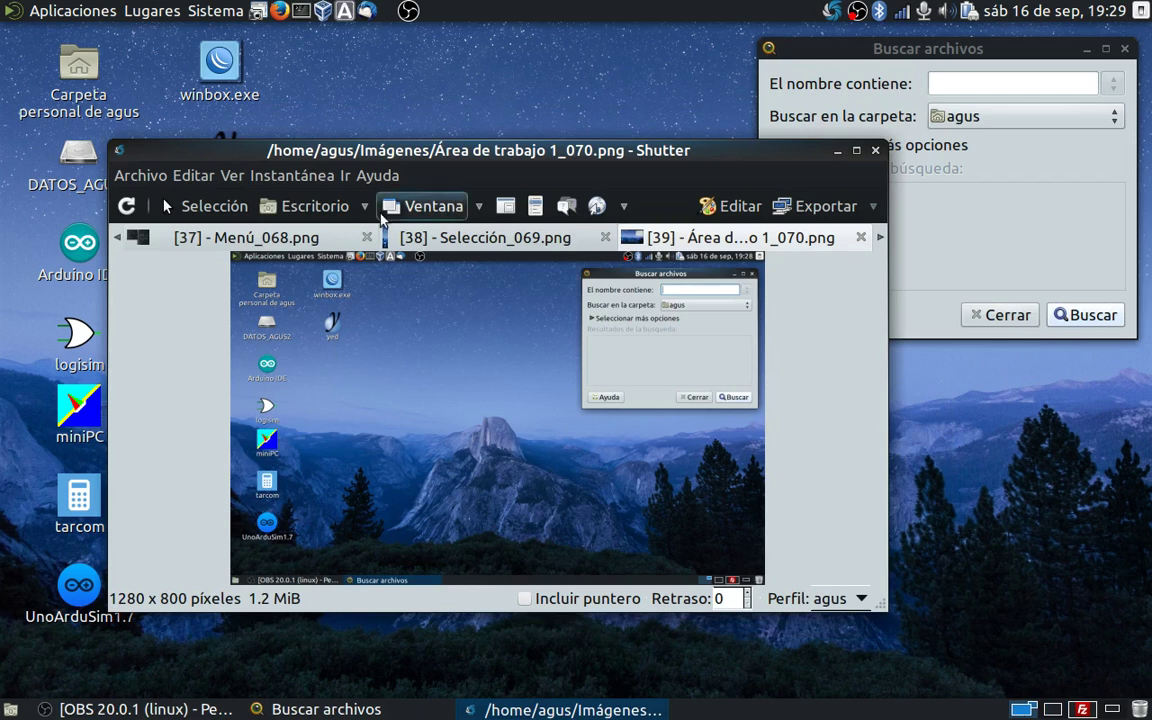
pyautogui.click(368, 208)
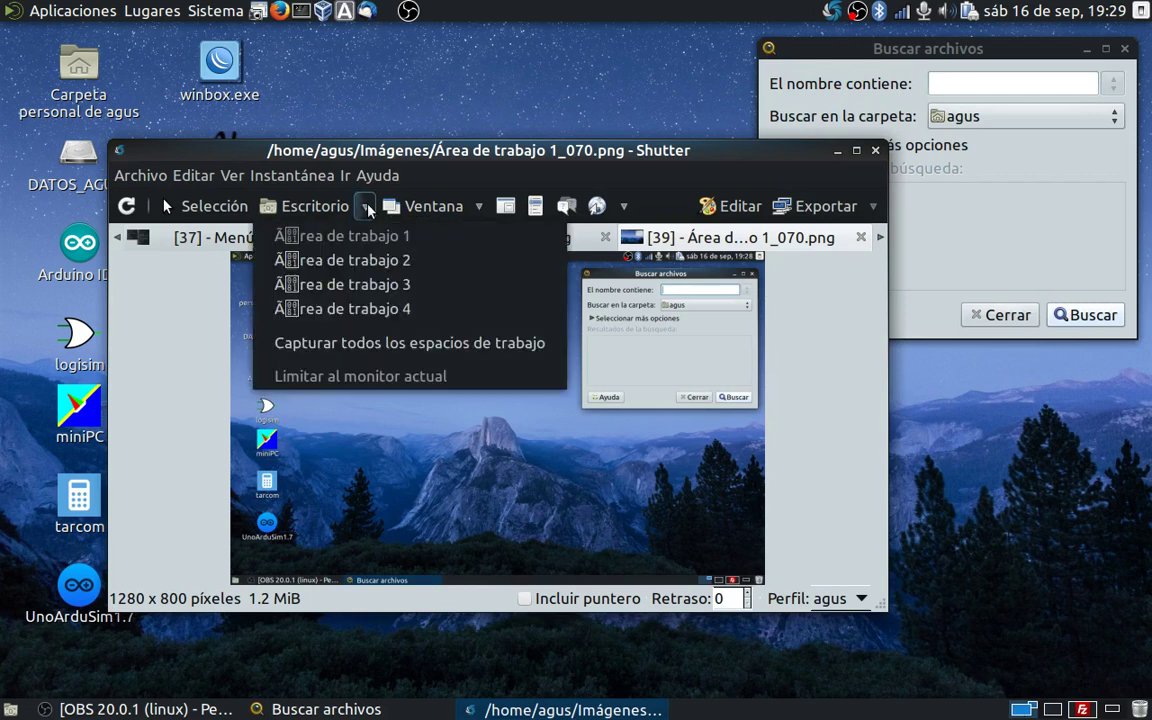
pyautogui.click(351, 261)
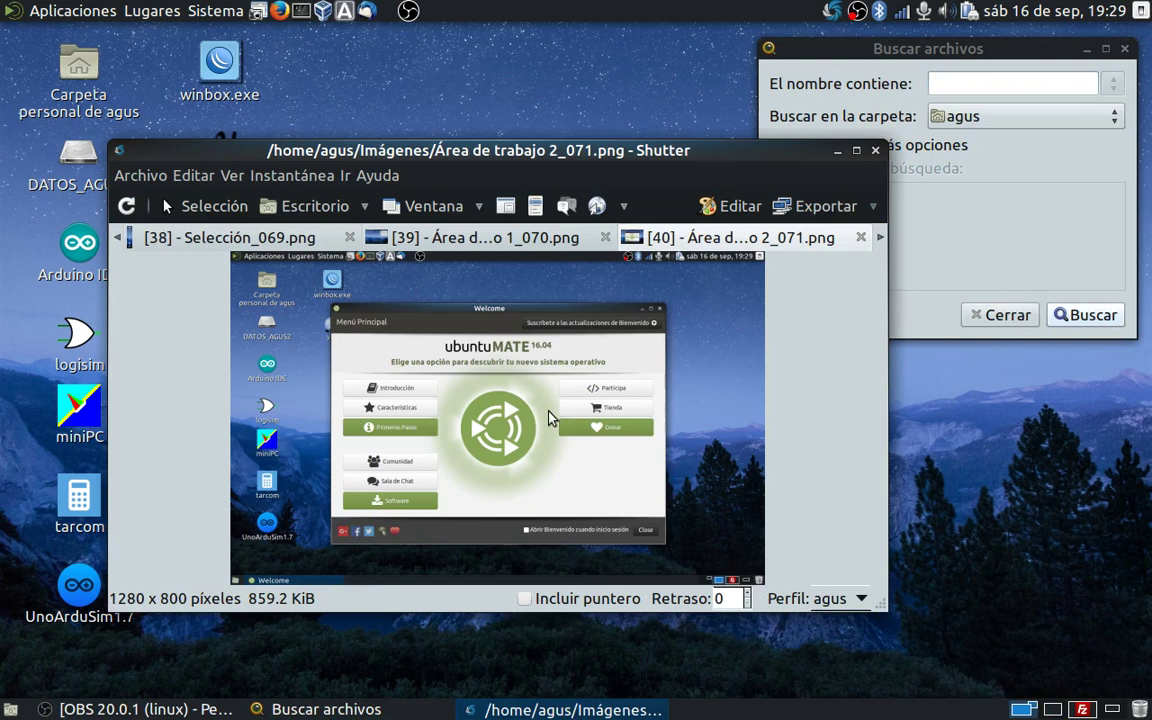
# - Capture all workspaces together in a single screenshot
pyautogui.click(366, 210)
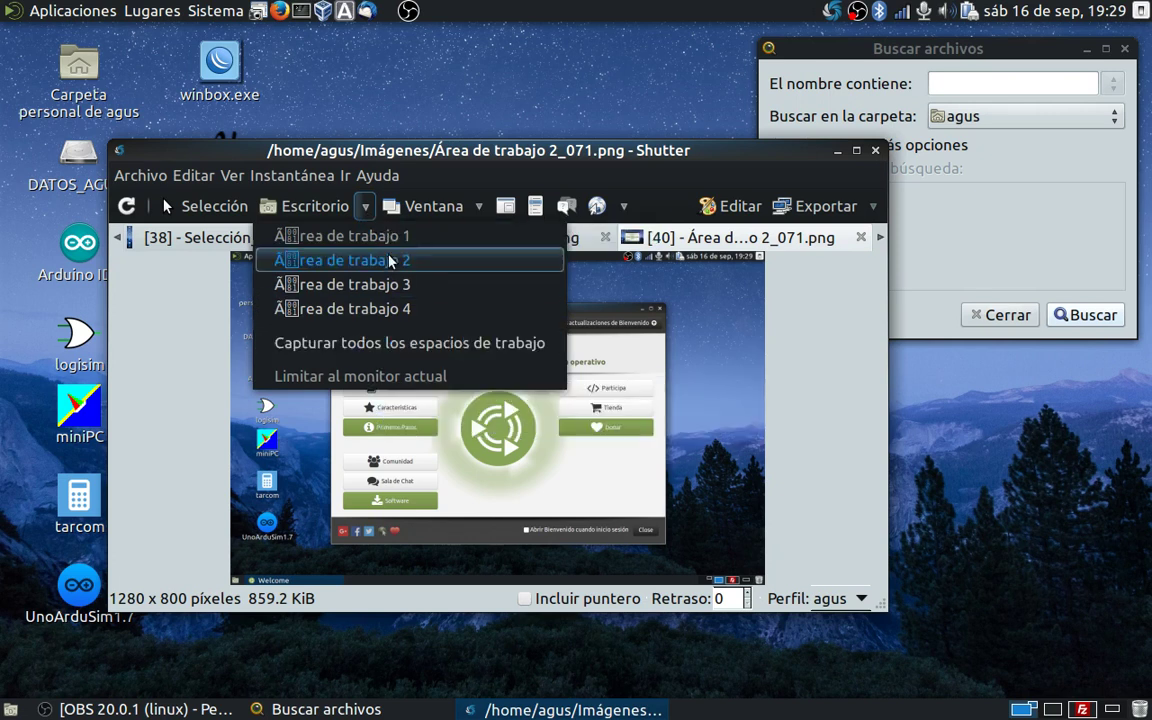
pyautogui.click(368, 343)
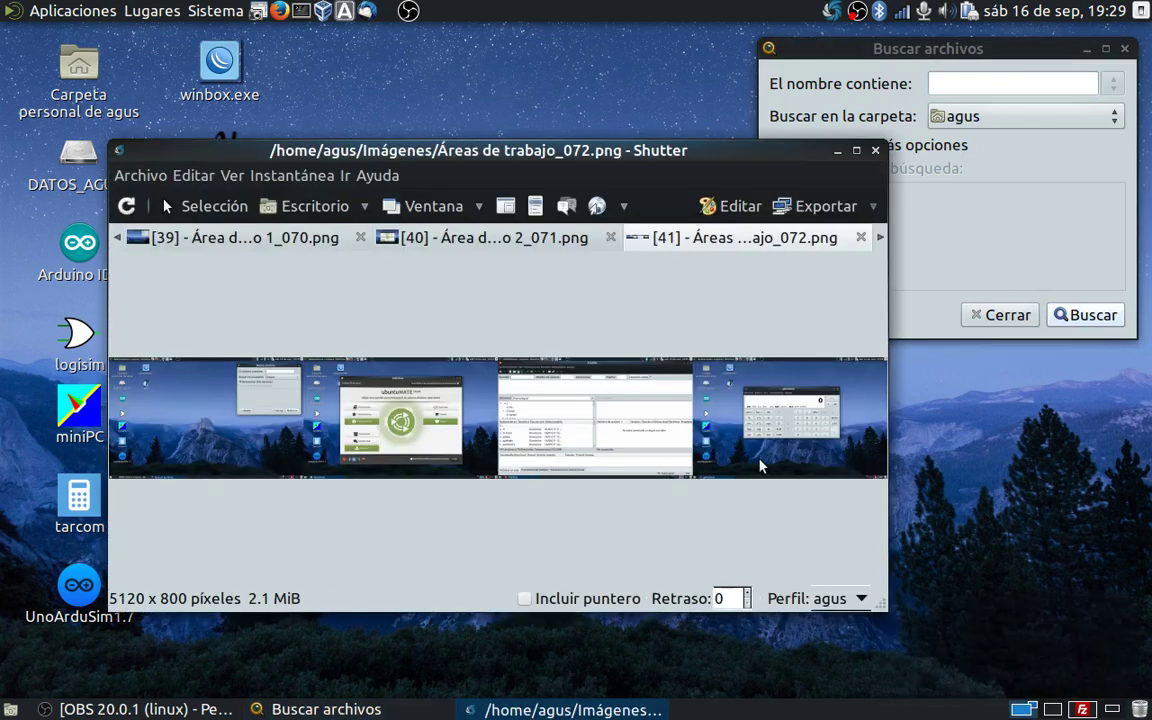
pyautogui.click(366, 206)
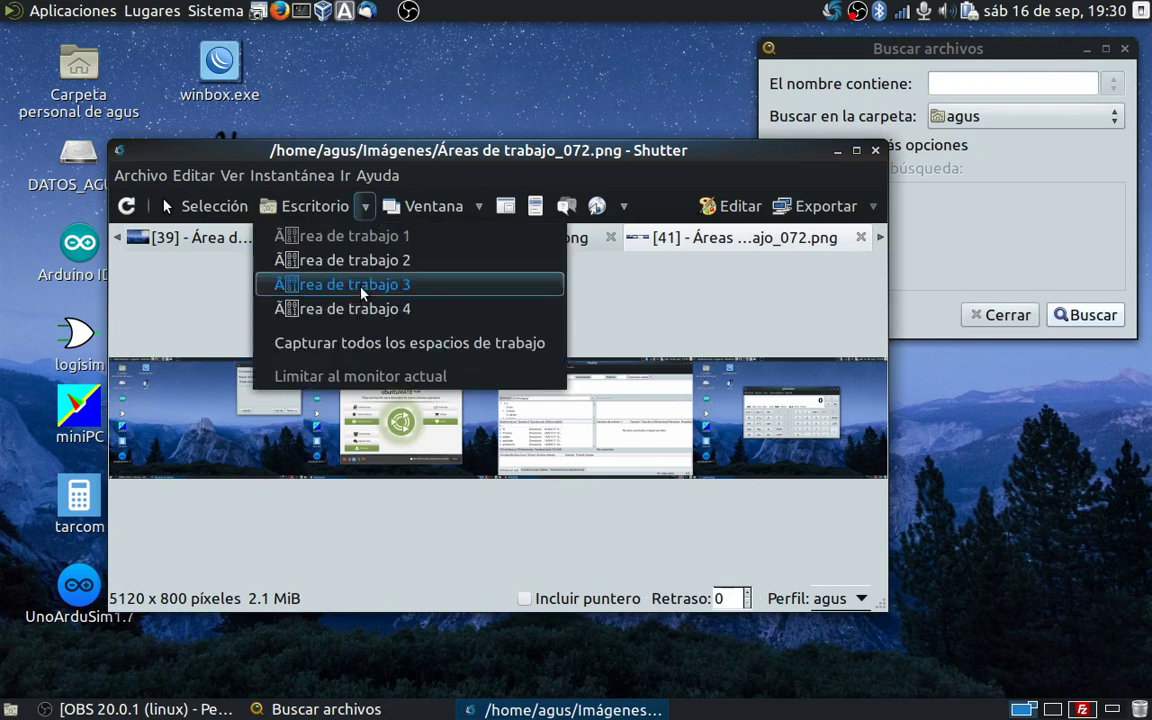
pyautogui.click(333, 157)
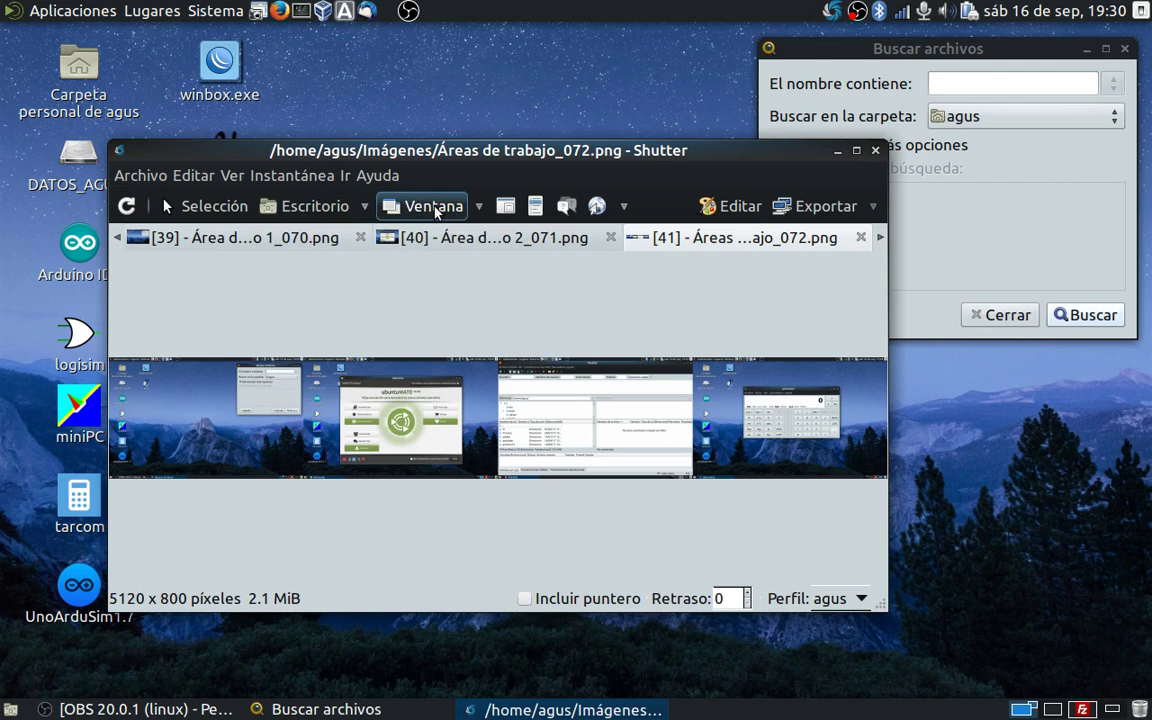
# - Capture the Buscar archivos window from the list of open windows, and capture it again by picking it on the desktop
pyautogui.click(480, 208)
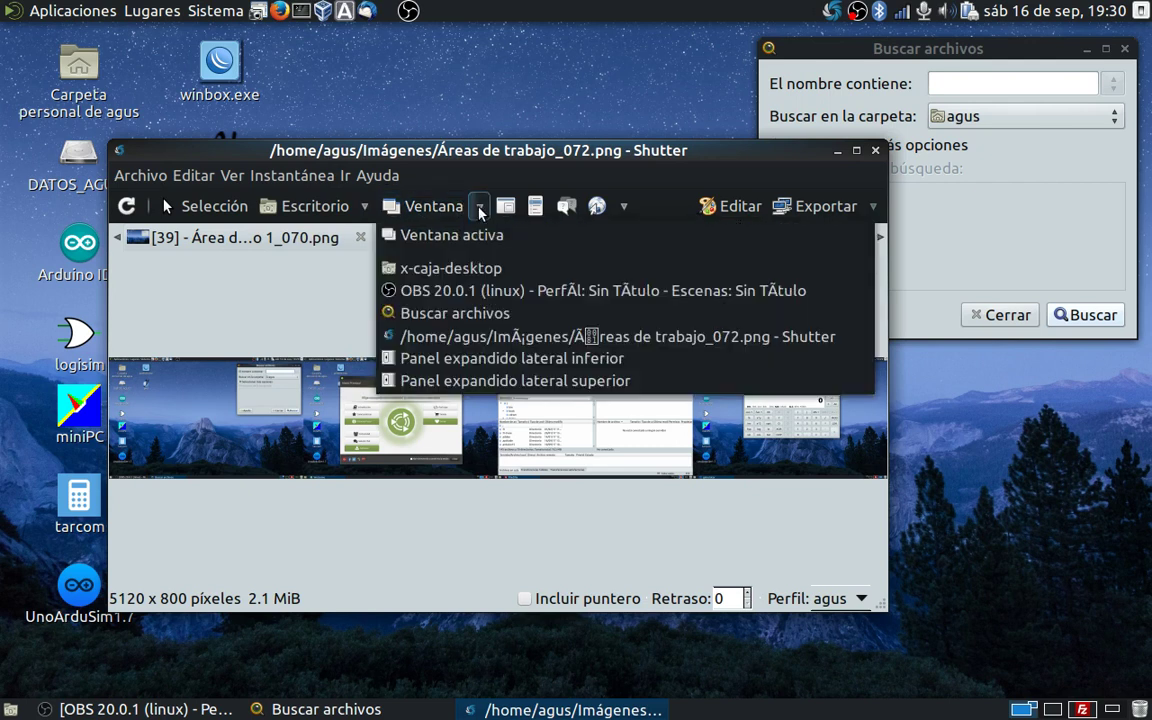
pyautogui.click(445, 318)
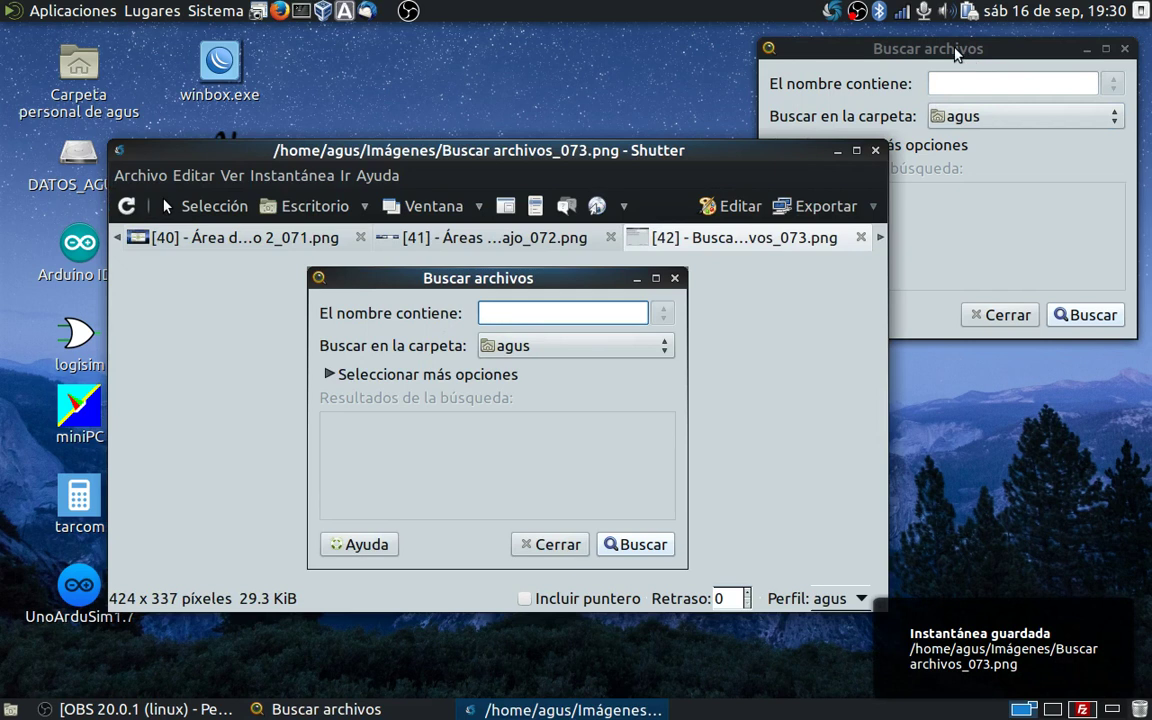
pyautogui.click(504, 212)
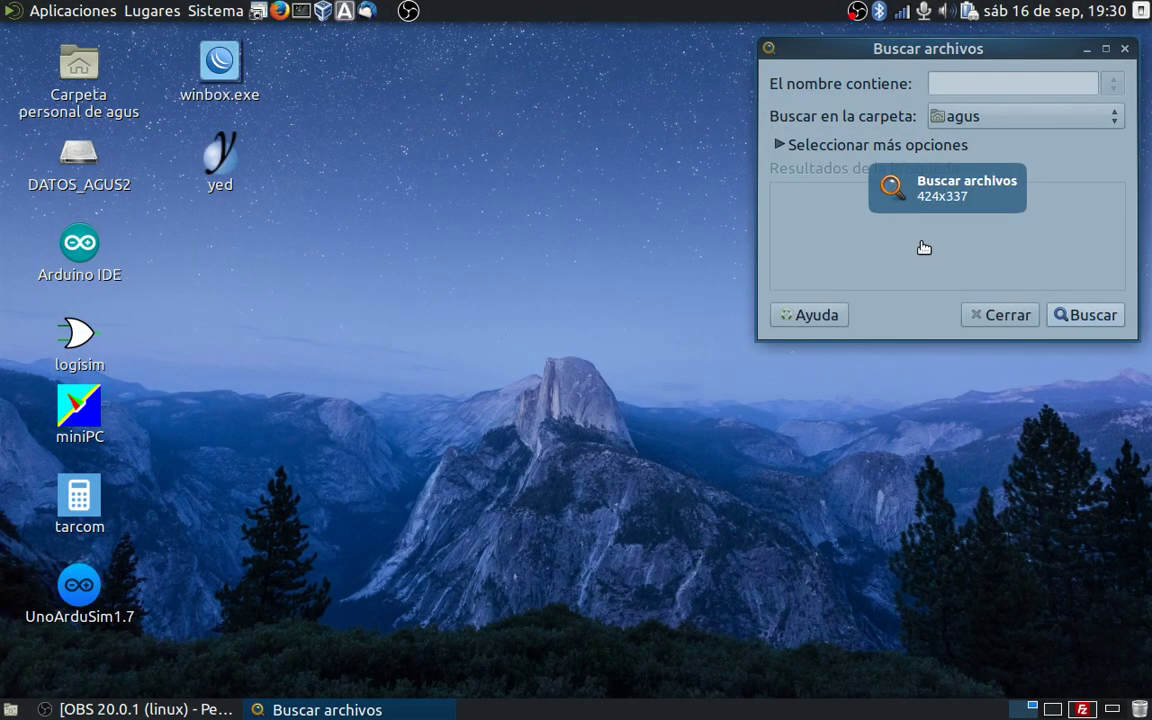
pyautogui.click(924, 247)
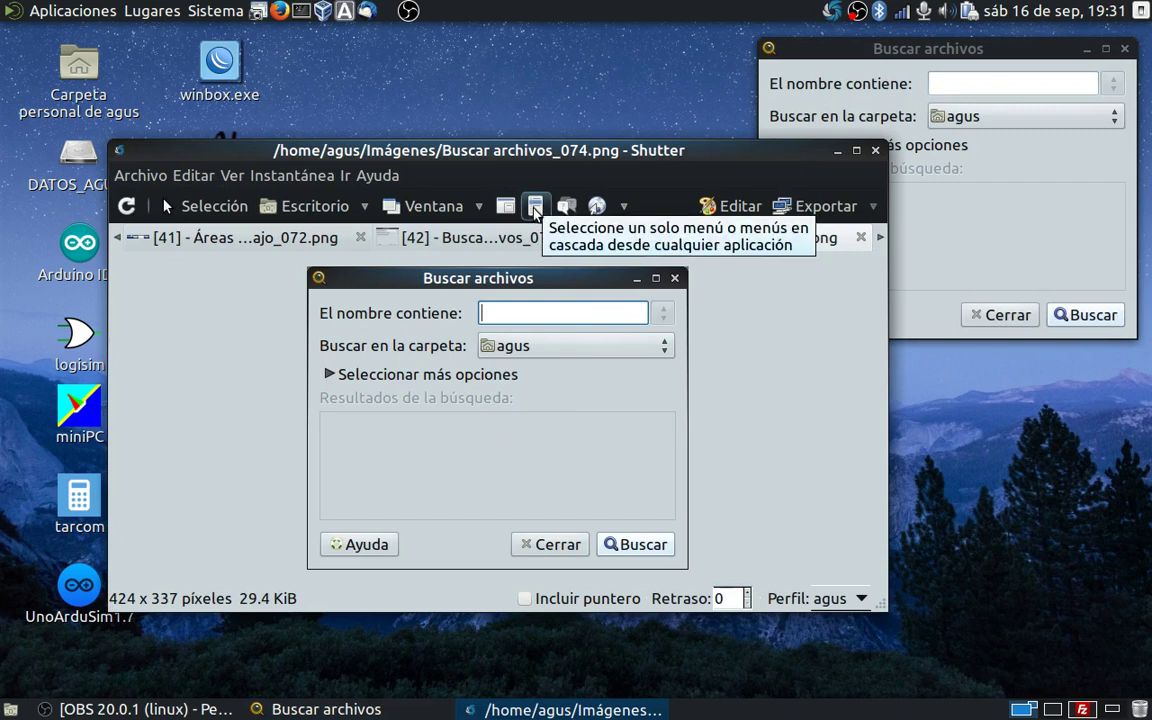
# - Set the website capture to wait at most 10 seconds
pyautogui.click(625, 208)
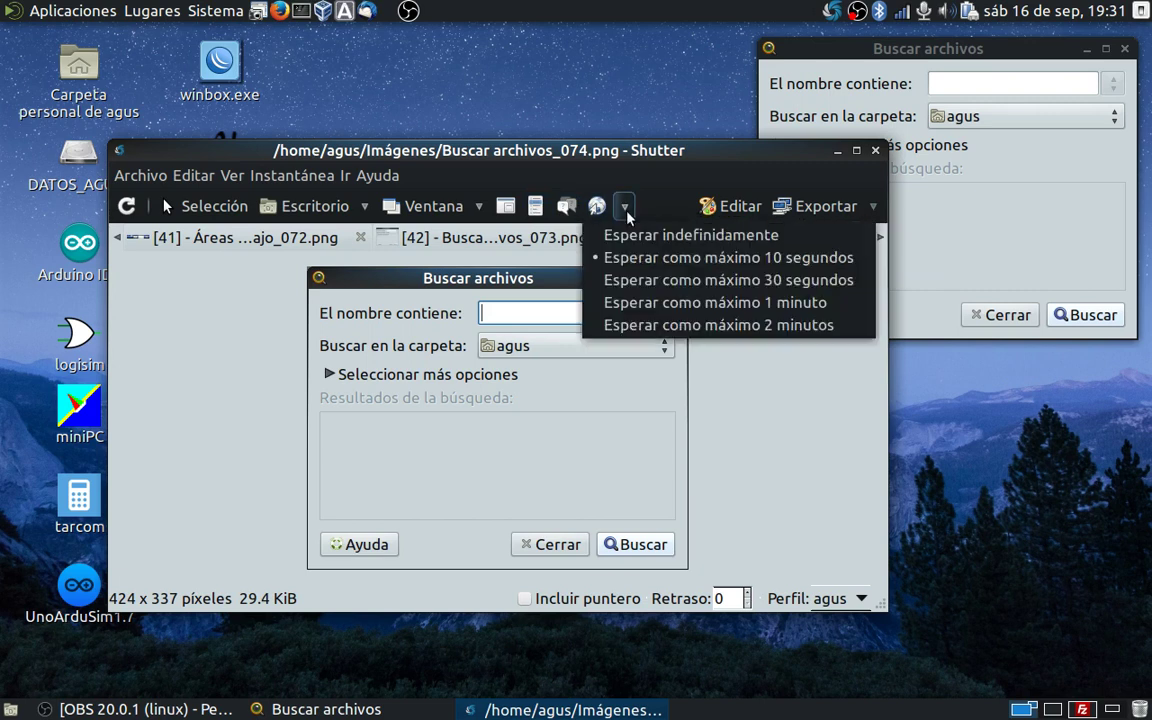
pyautogui.click(659, 259)
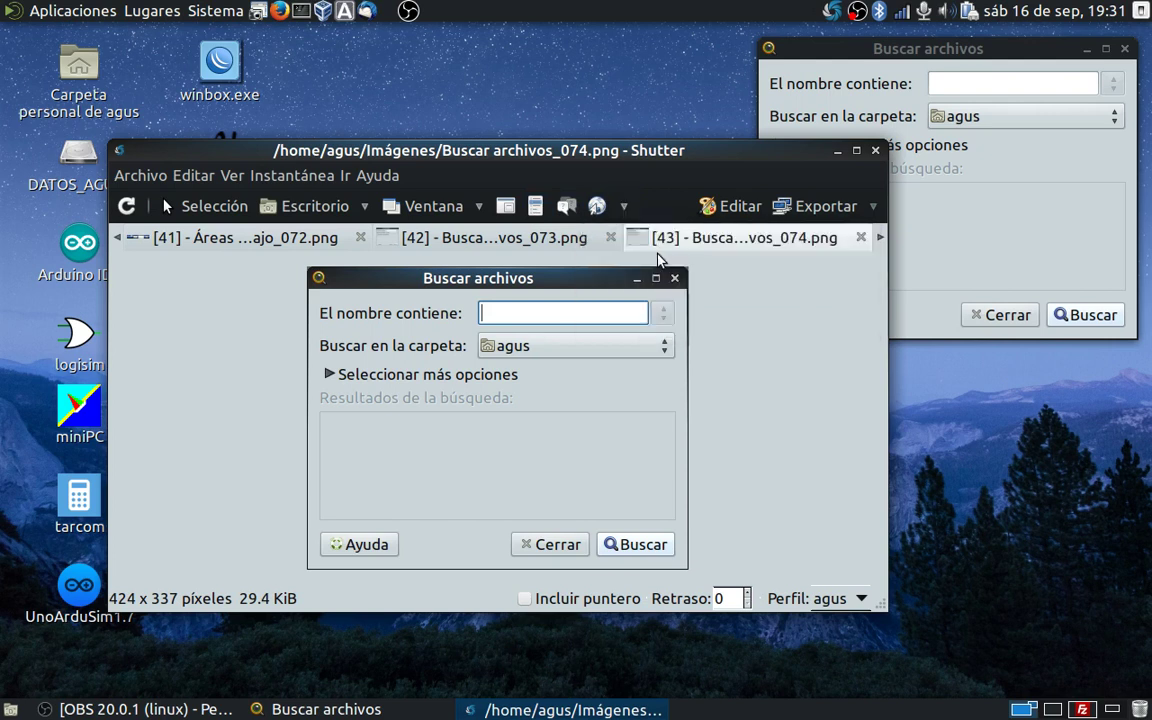
# - Take a menu screenshot of the opened Aplicaciones menu and expand its Accesorios submenu
pyautogui.click(537, 206)
pyautogui.click(70, 14)
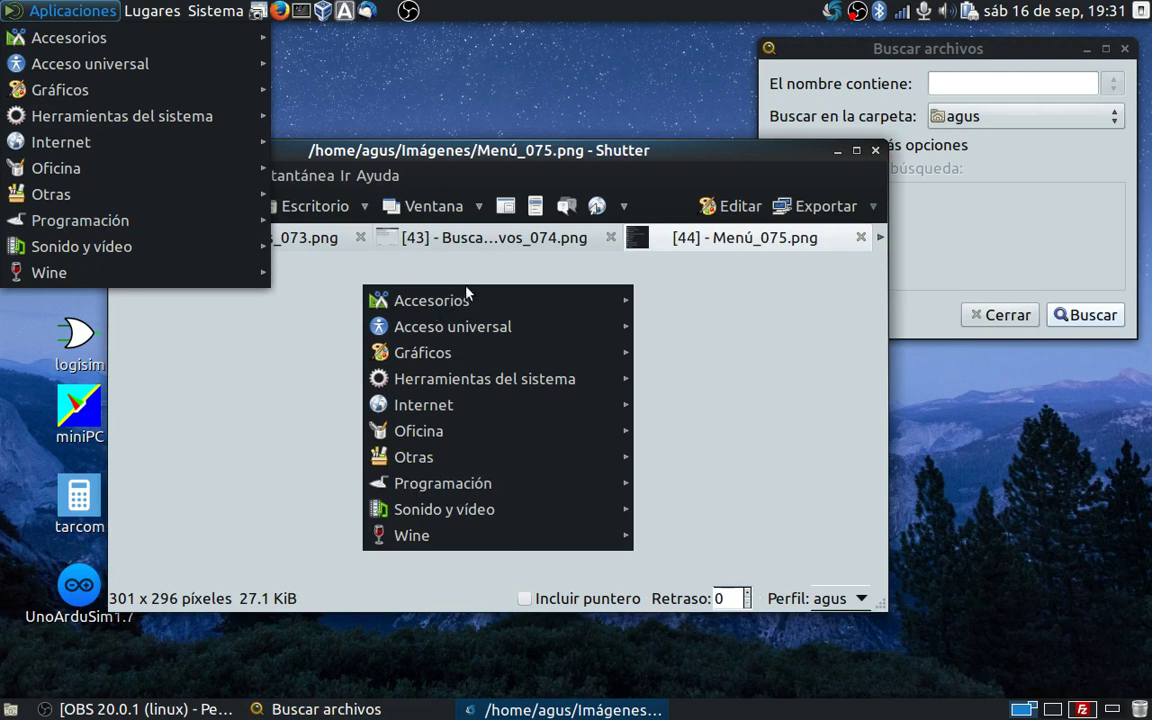
pyautogui.moveTo(101, 36)
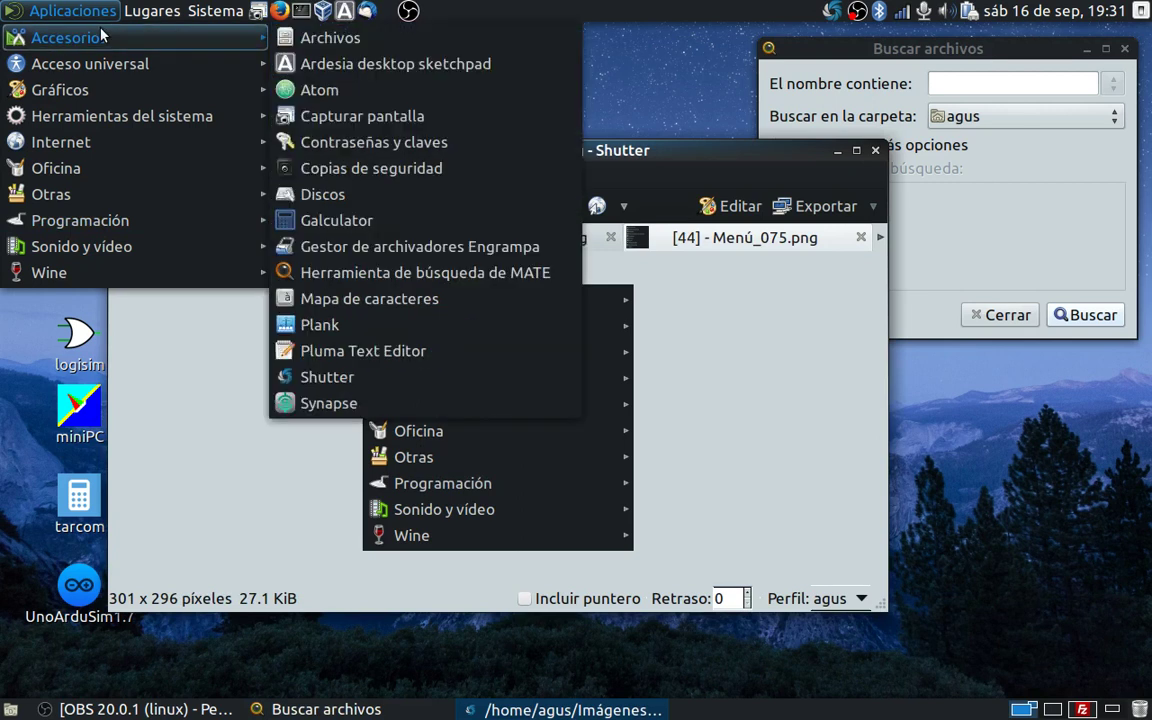
# - Take another menu screenshot with the Aplicaciones menu open and its Herramientas del sistema submenu expanded to the I-Nex entry
pyautogui.click(76, 13)
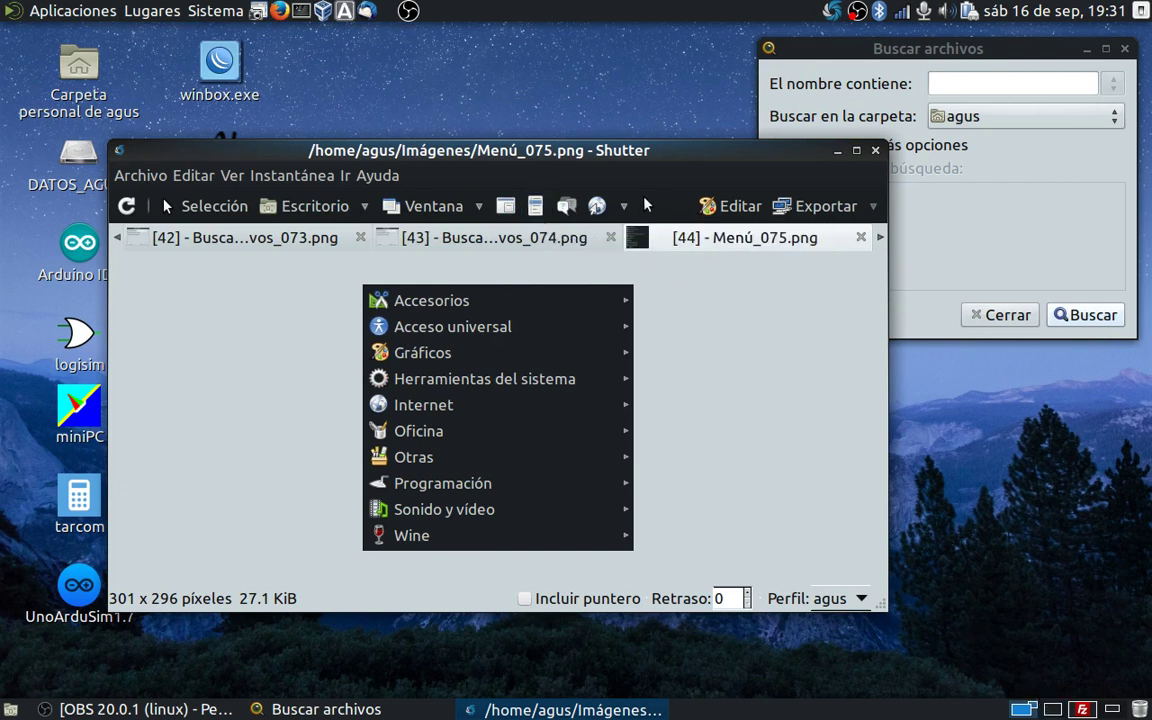
pyautogui.click(535, 206)
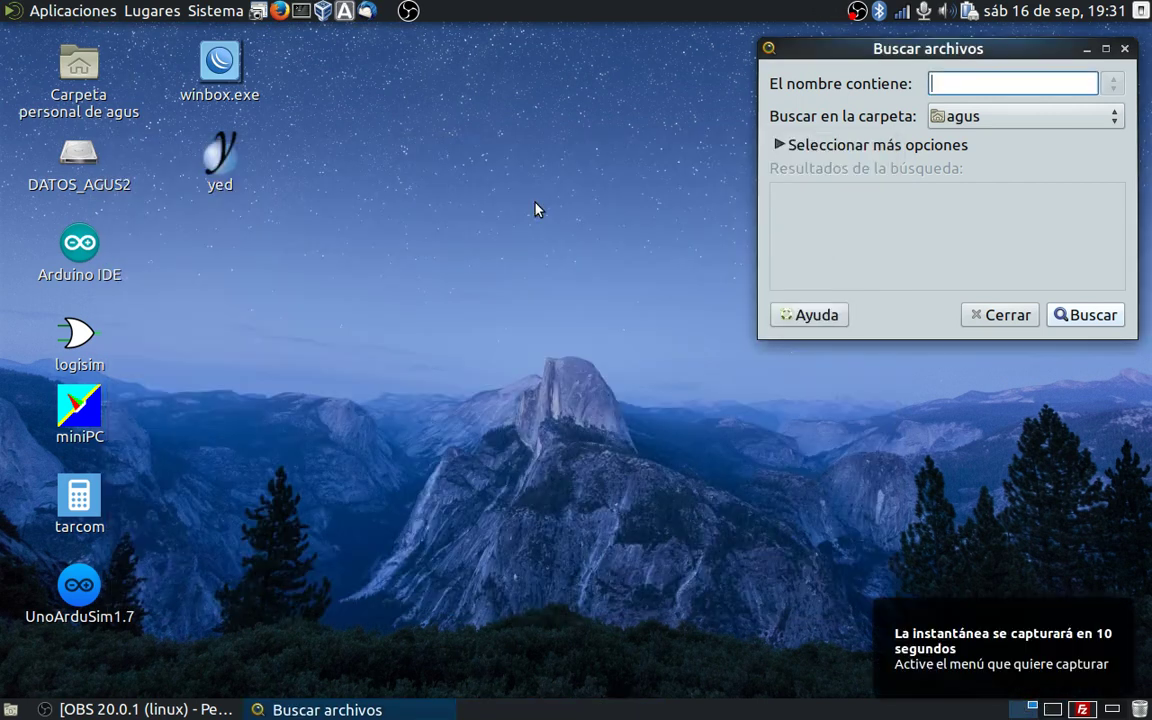
pyautogui.click(82, 11)
pyautogui.moveTo(148, 117)
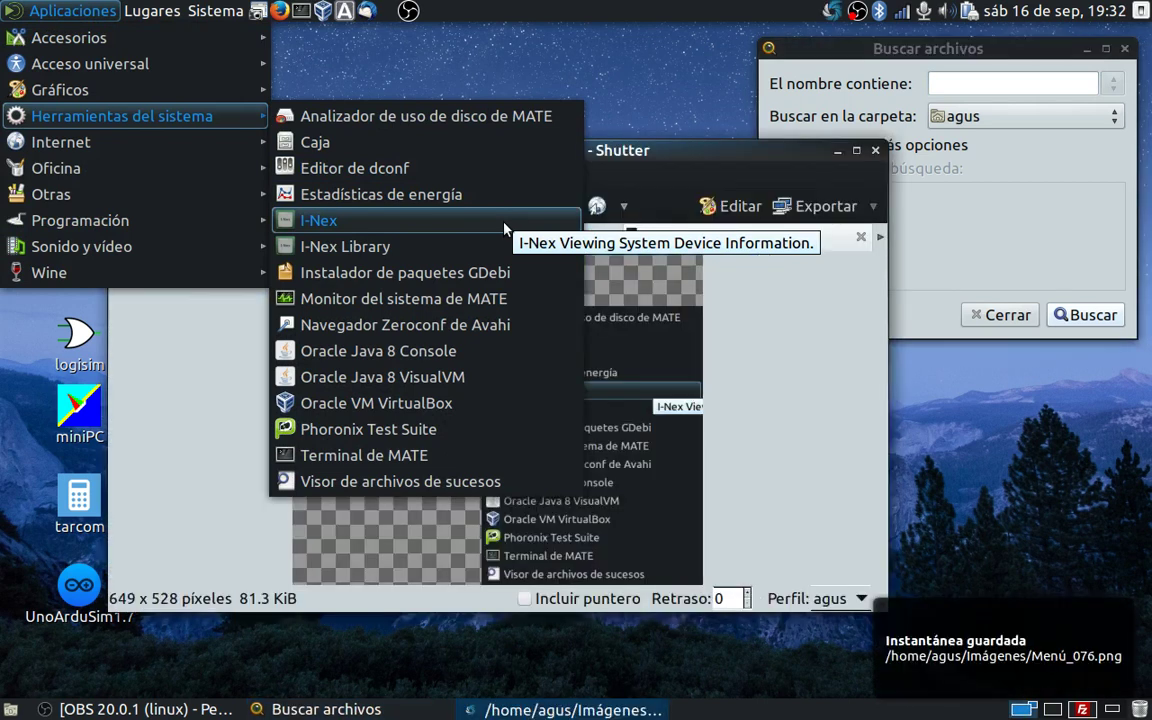
pyautogui.click(692, 157)
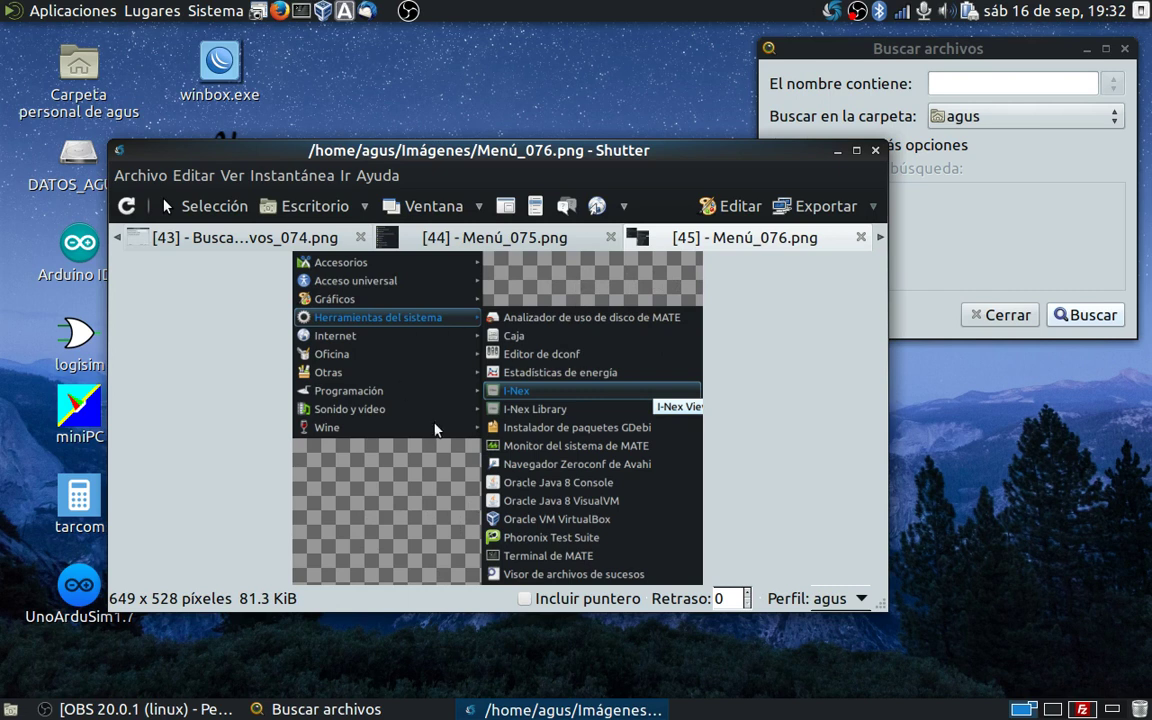
# - Take a tooltip screenshot of the Editor de imágenes GIMP entry in the Gráficos submenu of Aplicaciones
pyautogui.click(567, 207)
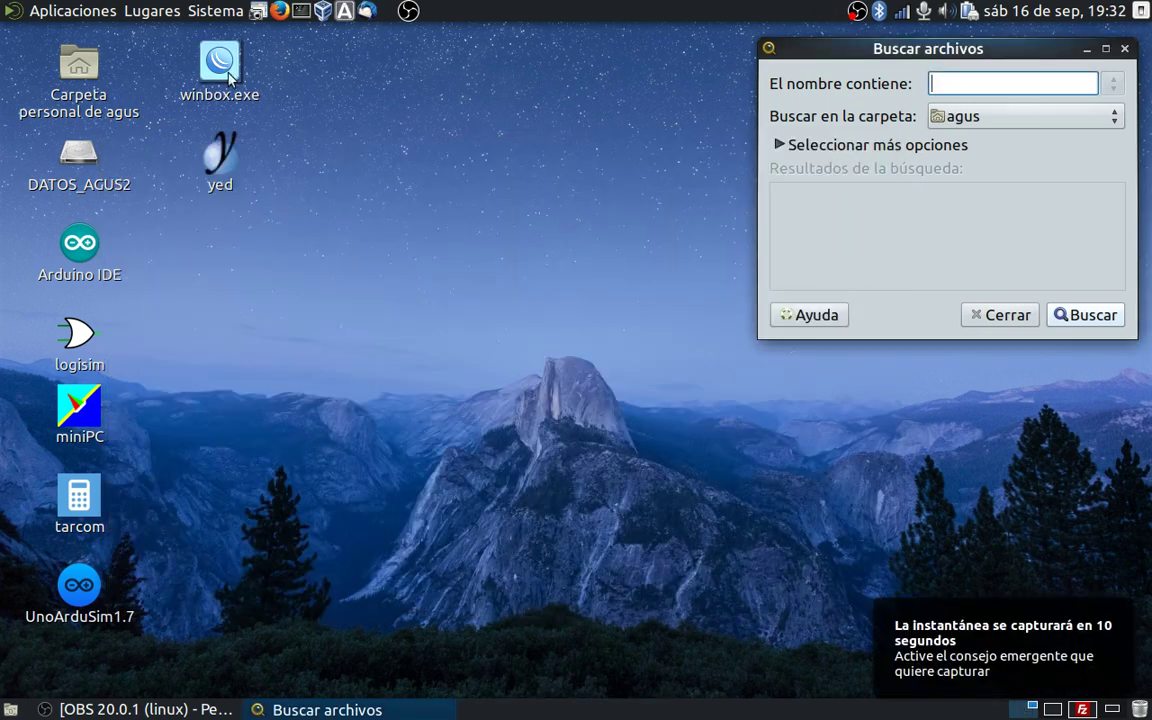
pyautogui.click(75, 11)
pyautogui.moveTo(110, 66)
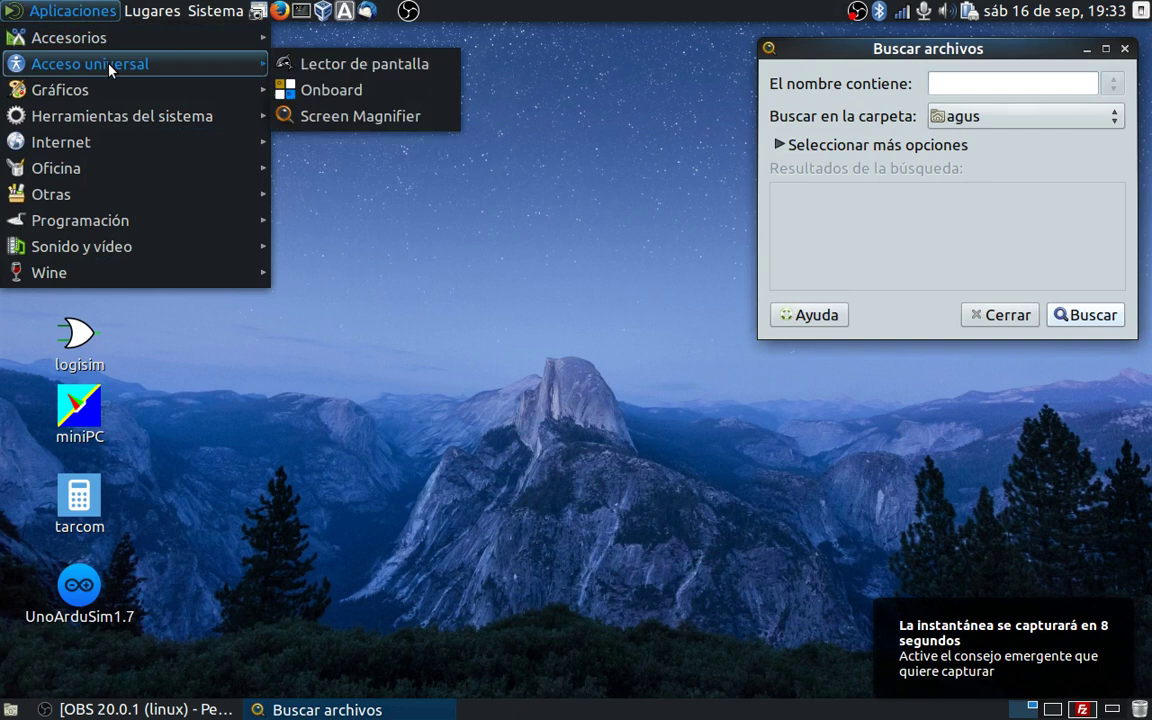
pyautogui.moveTo(171, 88)
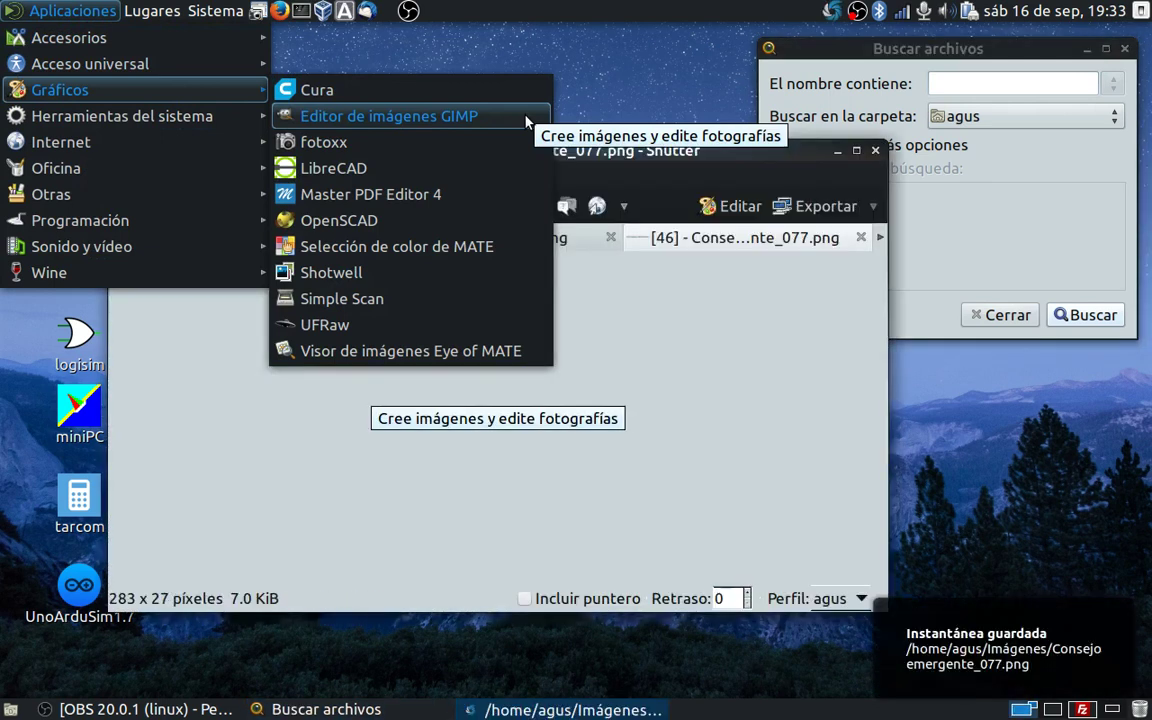
pyautogui.click(672, 155)
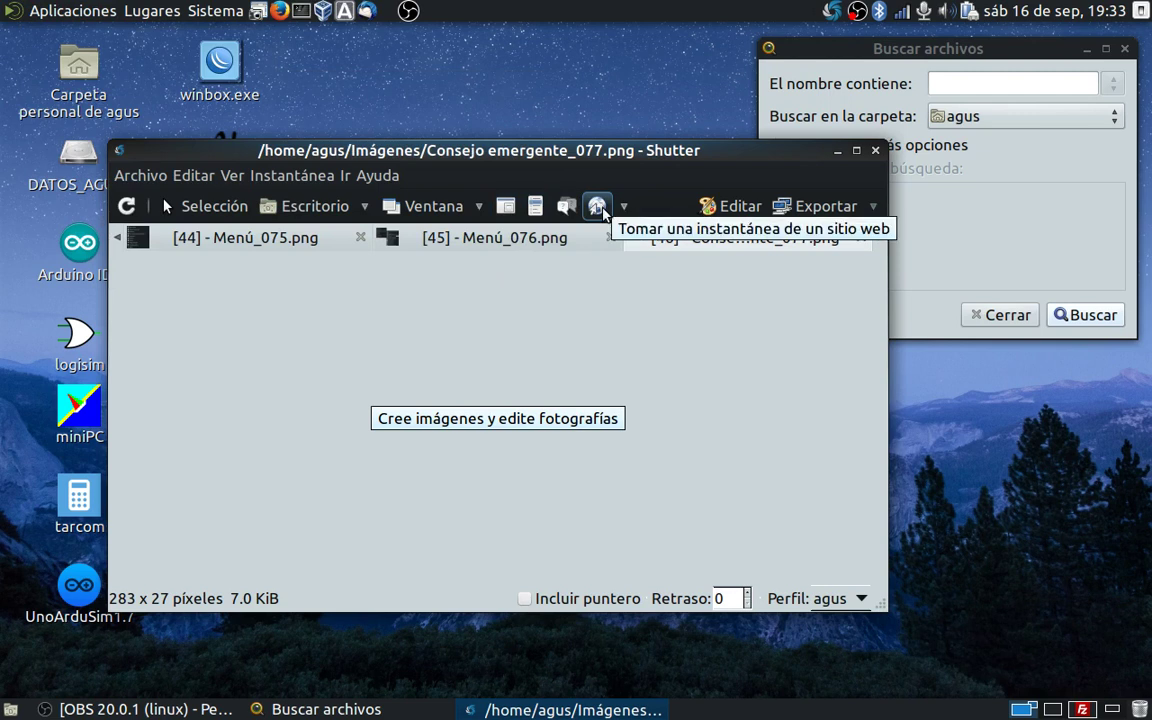
pyautogui.click(281, 12)
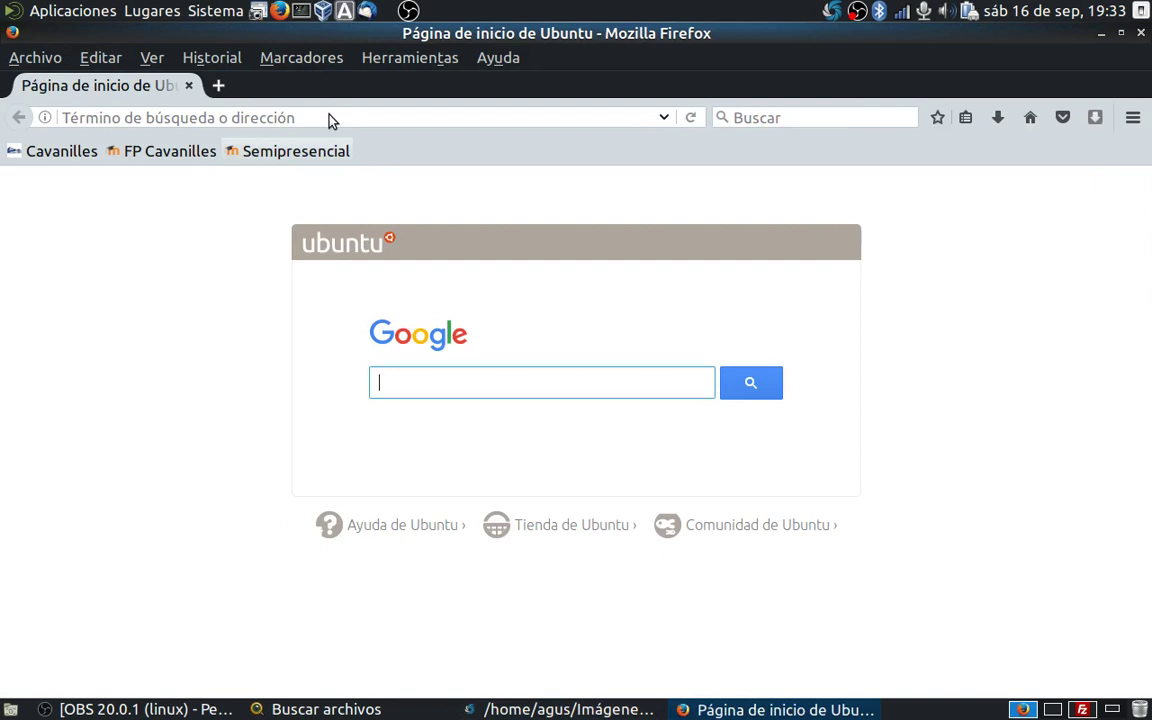
pyautogui.click(62, 150)
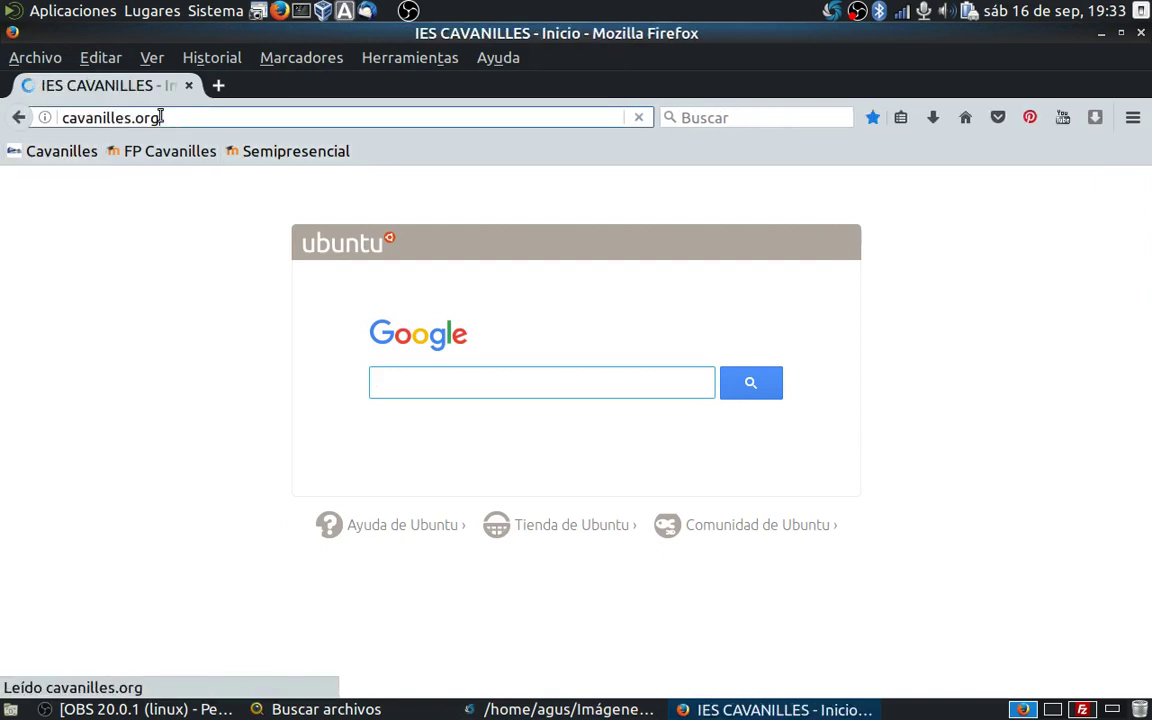
pyautogui.hotkey('ctrl', 'l')
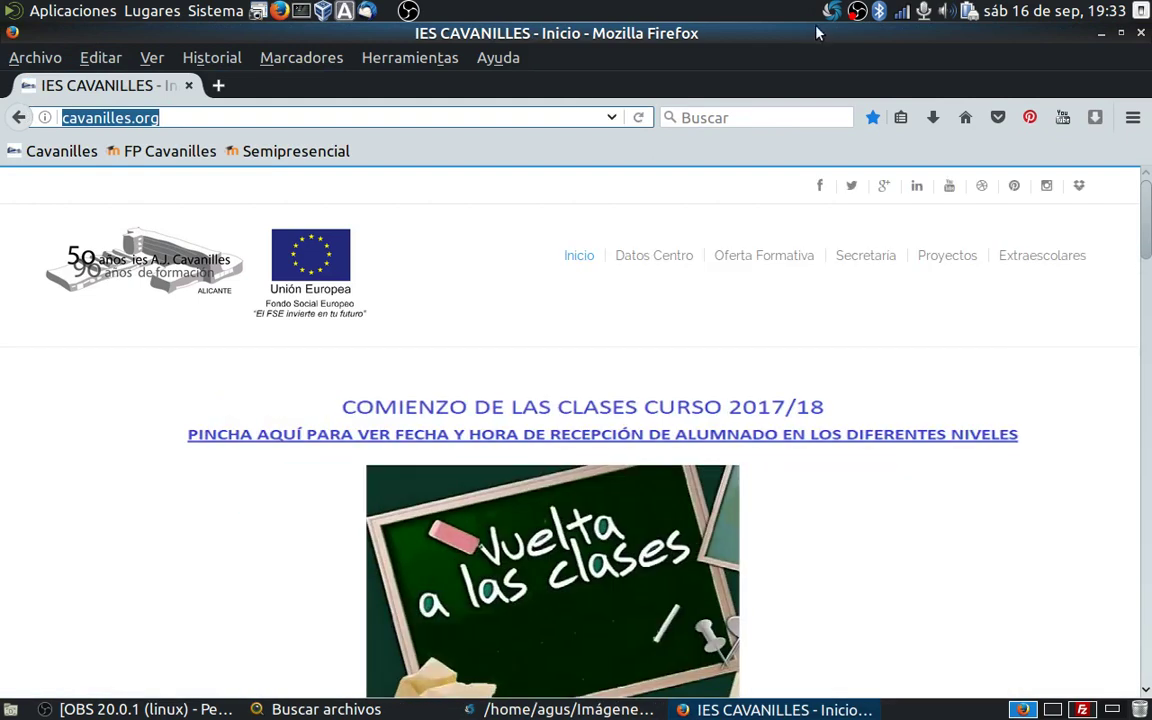
pyautogui.click(1100, 35)
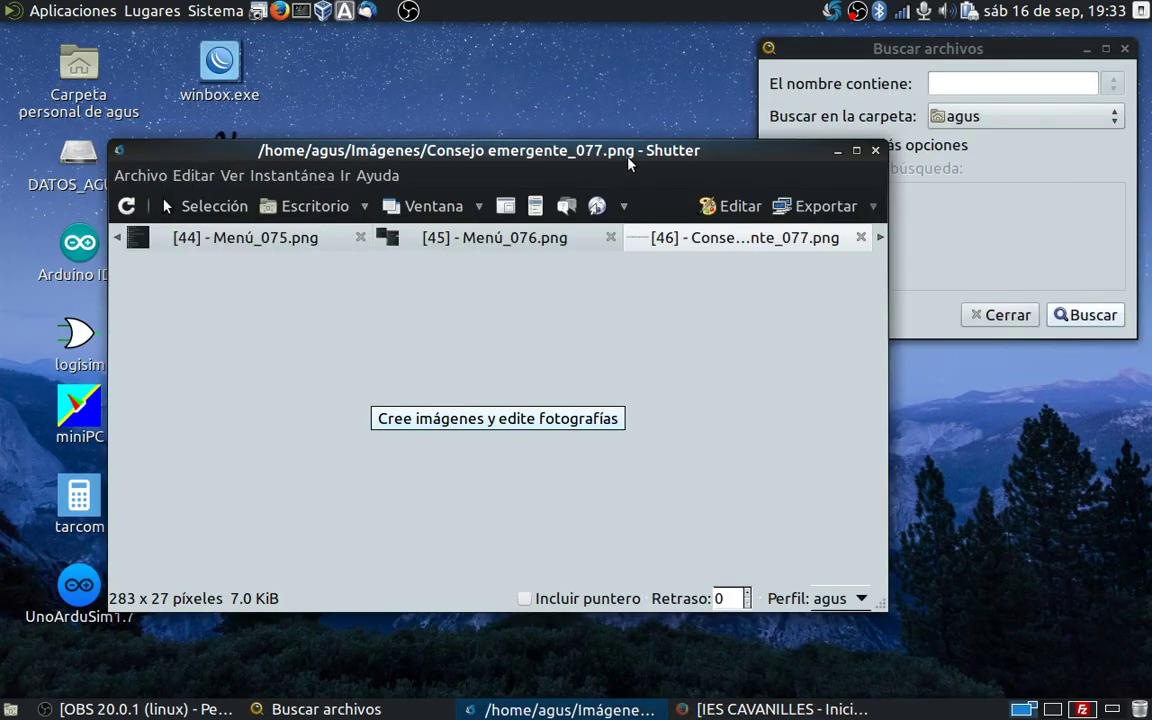
pyautogui.click(601, 207)
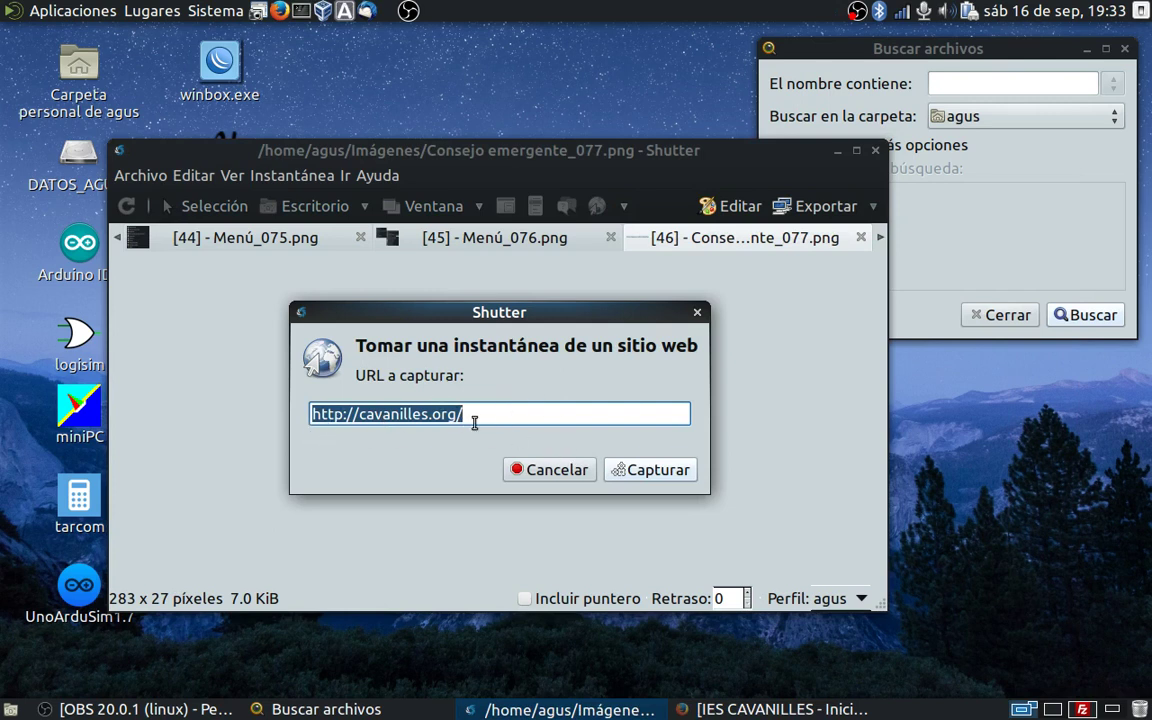
pyautogui.click(645, 470)
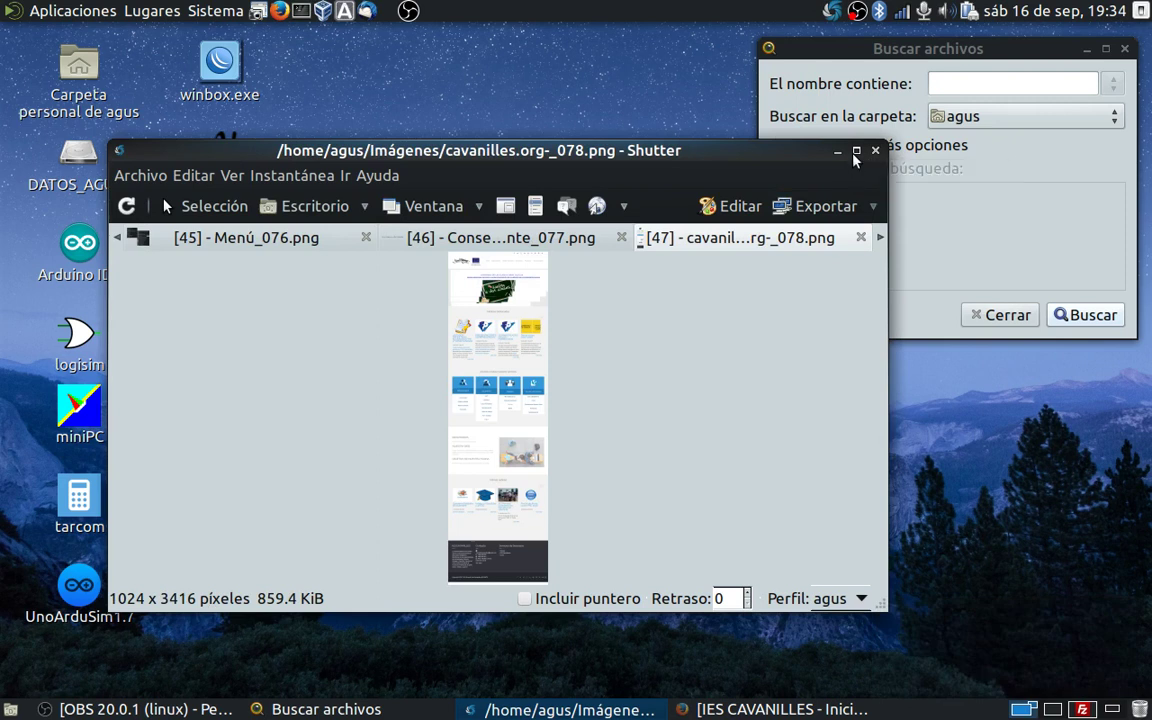
# - Enlarge the captured web page in a maximised Shutter window and examine it from its header
pyautogui.click(232, 175)
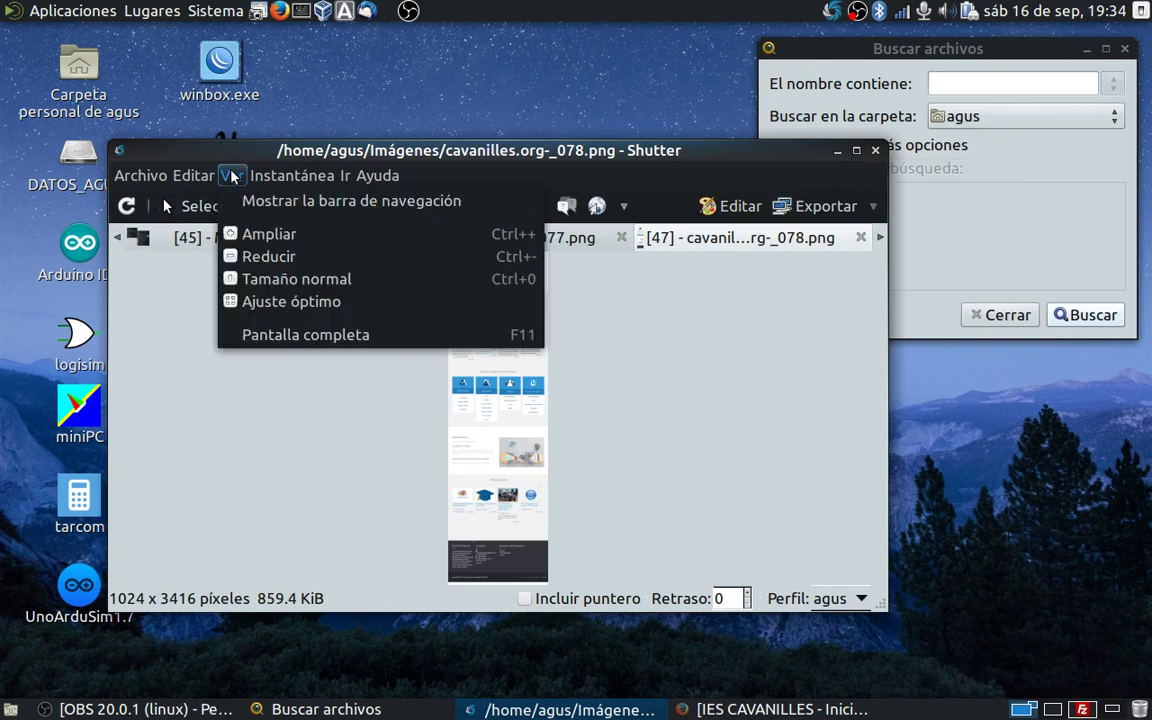
pyautogui.click(269, 233)
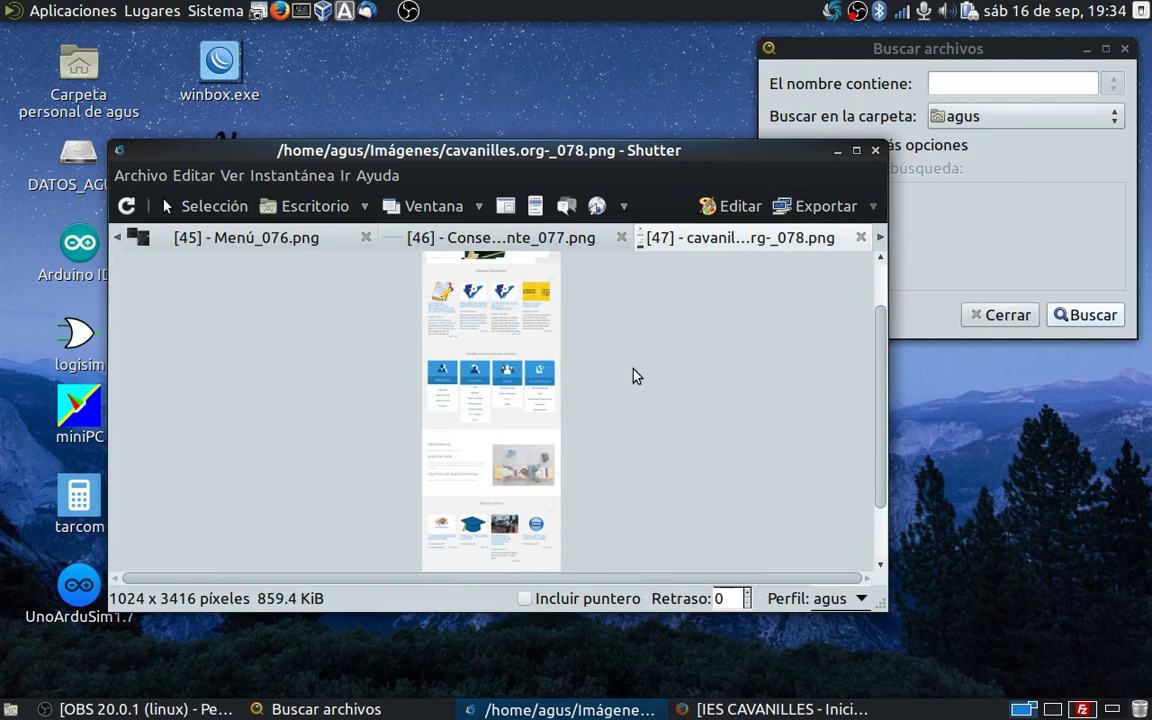
pyautogui.scroll(5, 633, 376)
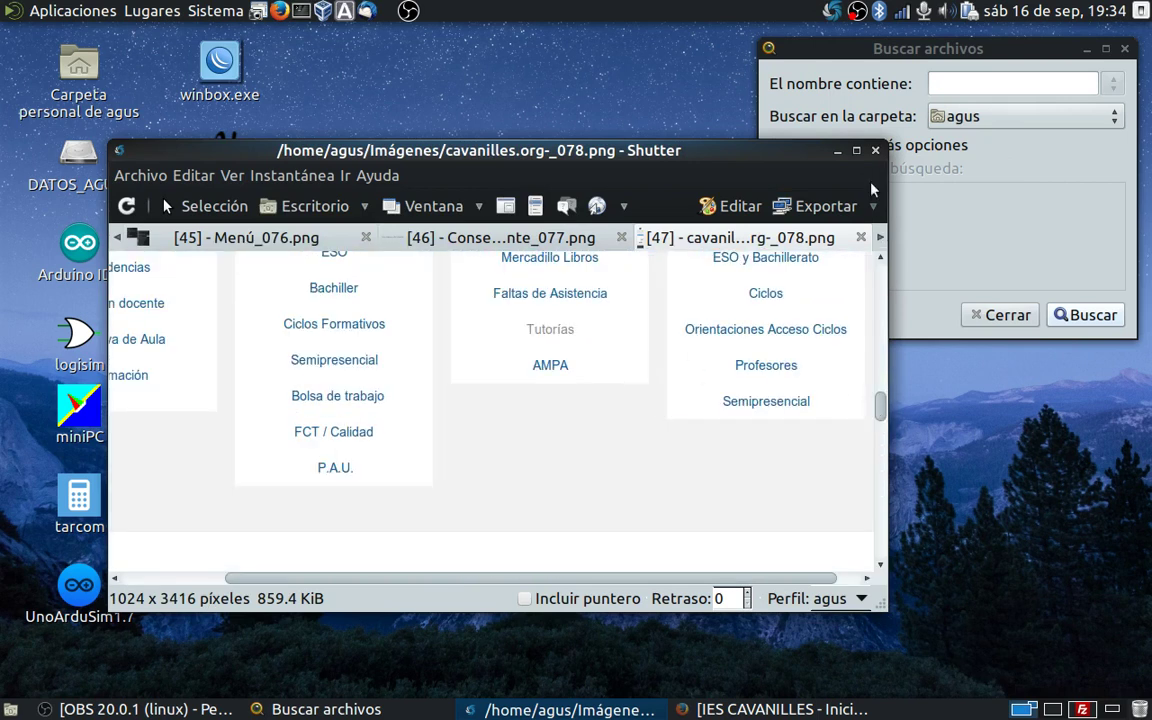
pyautogui.click(857, 152)
pyautogui.moveTo(1144, 386); pyautogui.dragTo(215, 133)
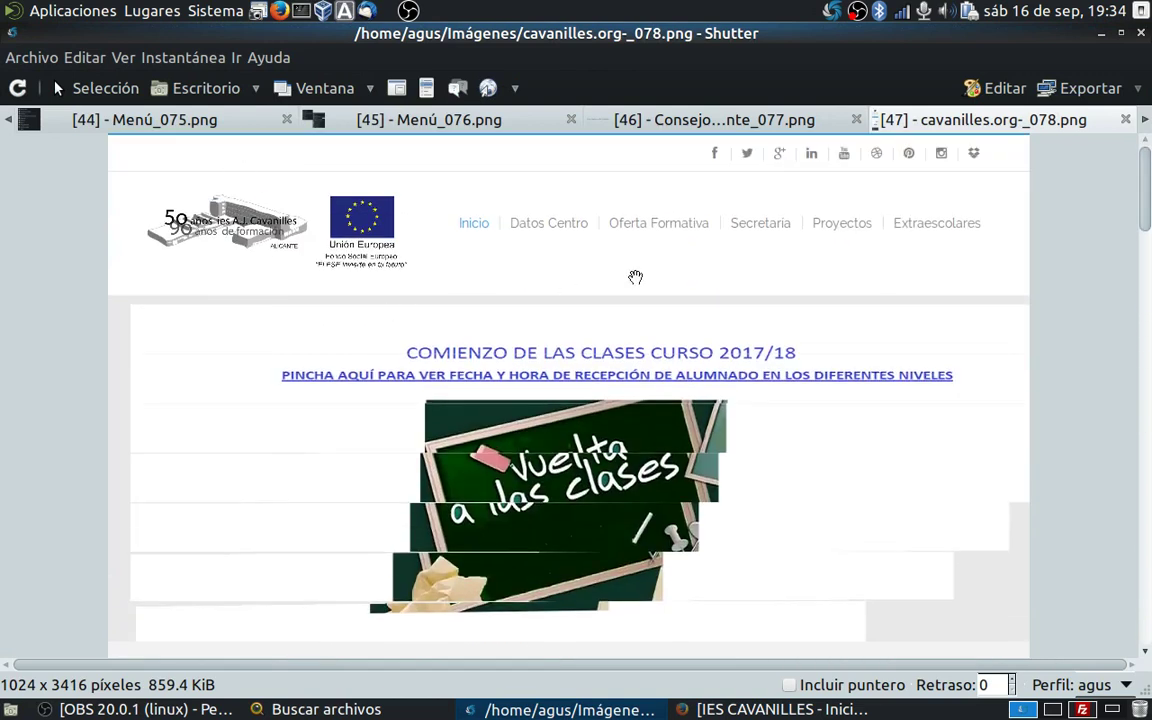
pyautogui.click(487, 89)
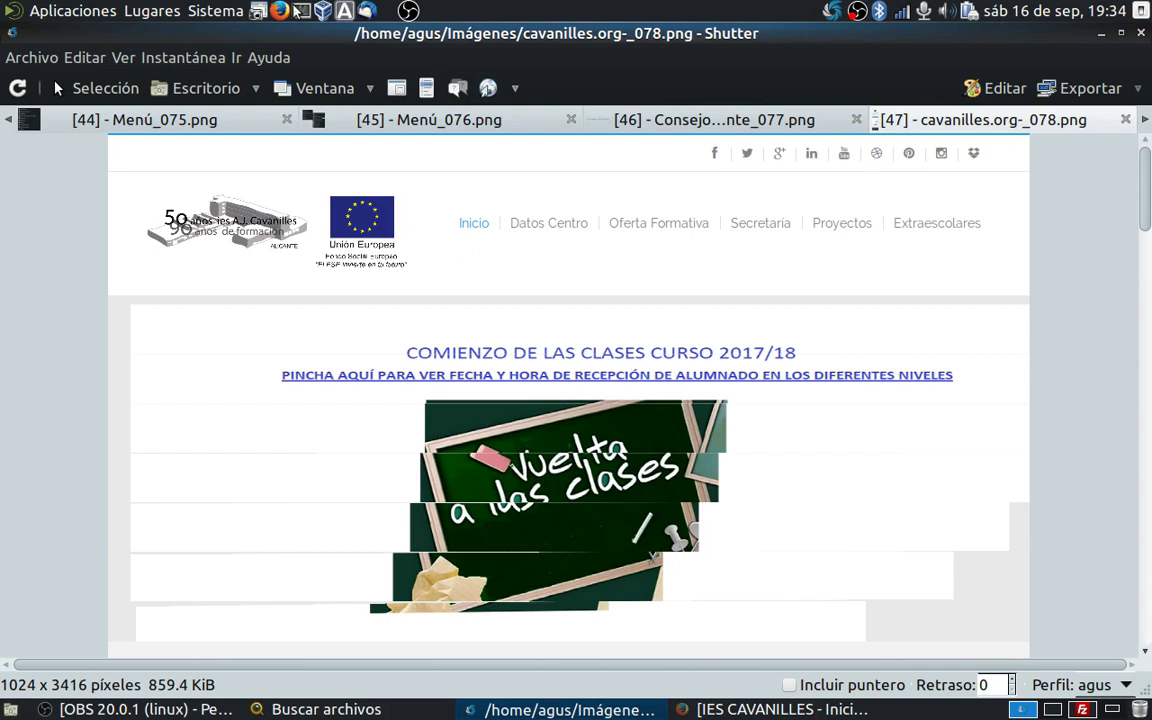
# - Switch to the MATE terminal and run sudo aptitude show shutter, authenticating with the account password
pyautogui.click(301, 12)
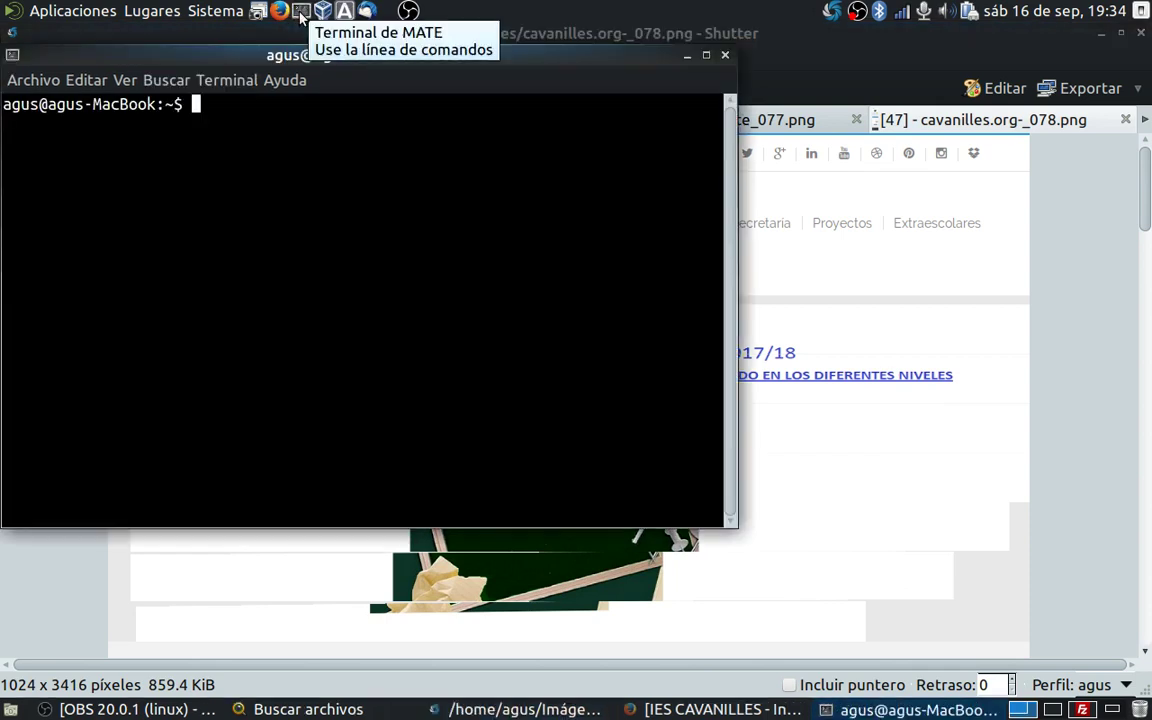
pyautogui.moveTo(283, 60); pyautogui.dragTo(382, 163)
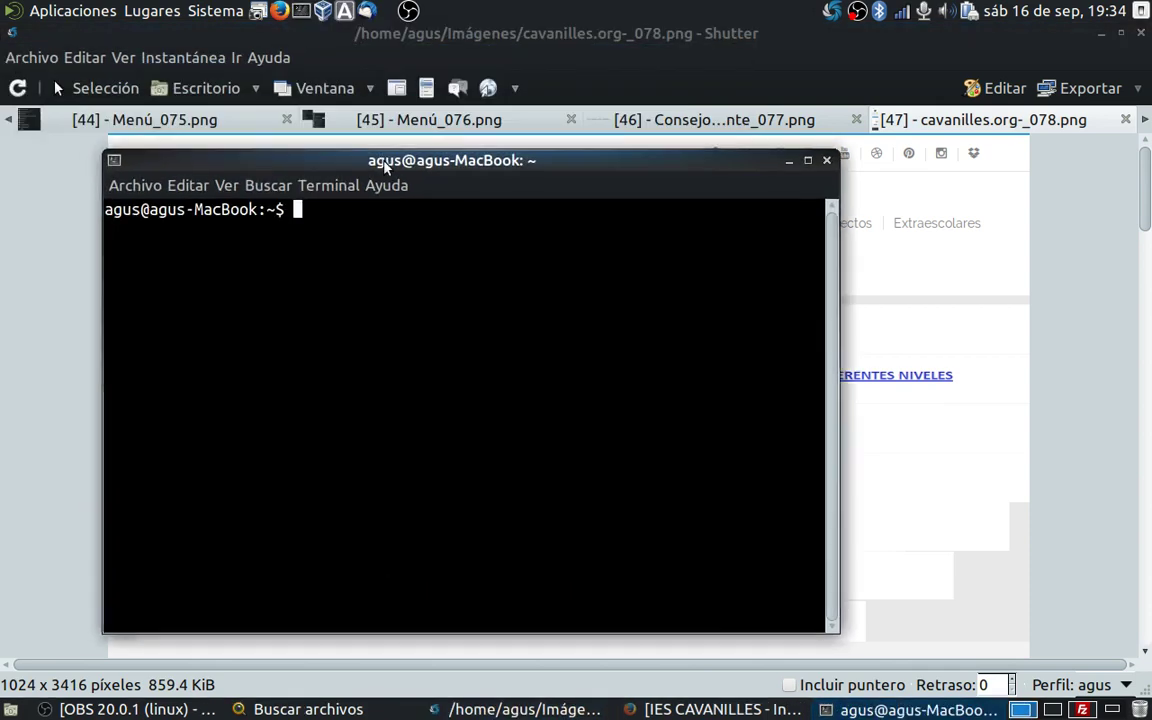
pyautogui.write('sudo aptitude show shutter')
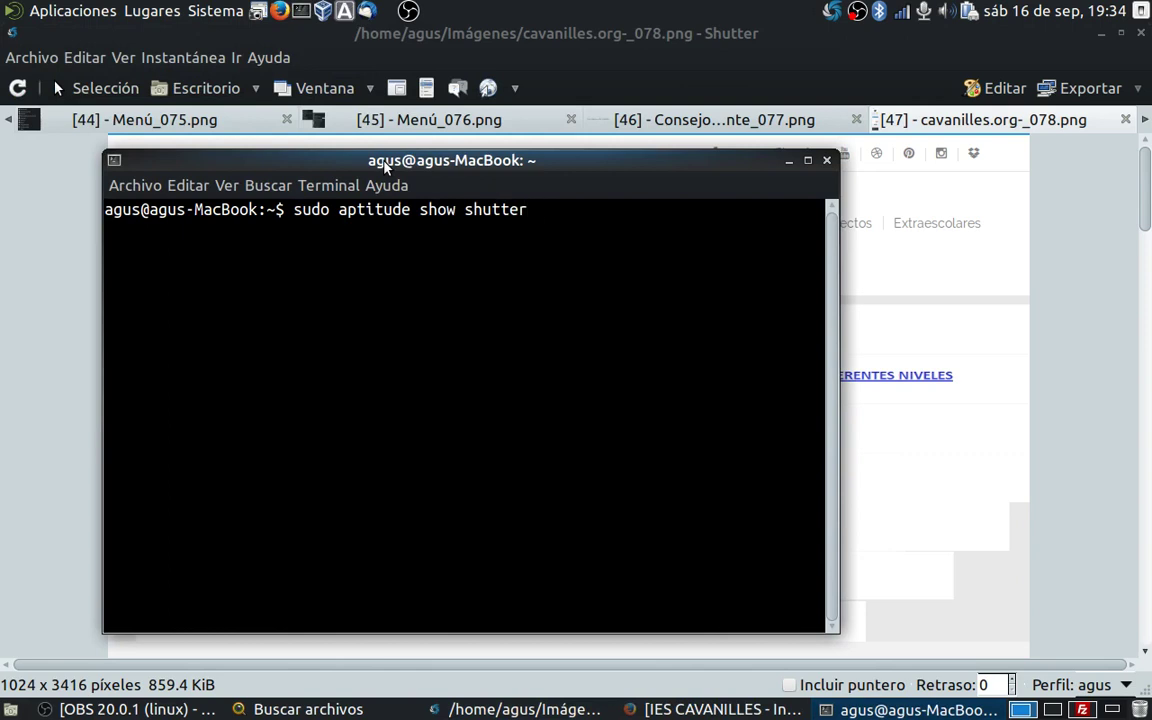
pyautogui.press('Return')
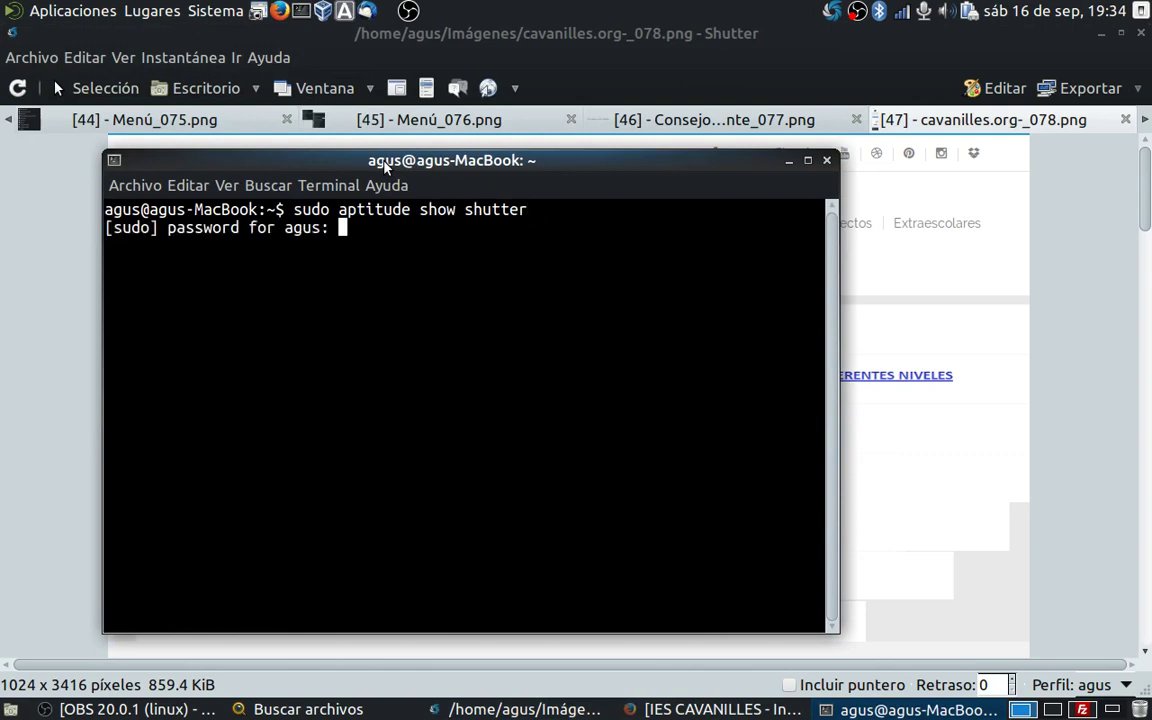
pyautogui.press('Return')
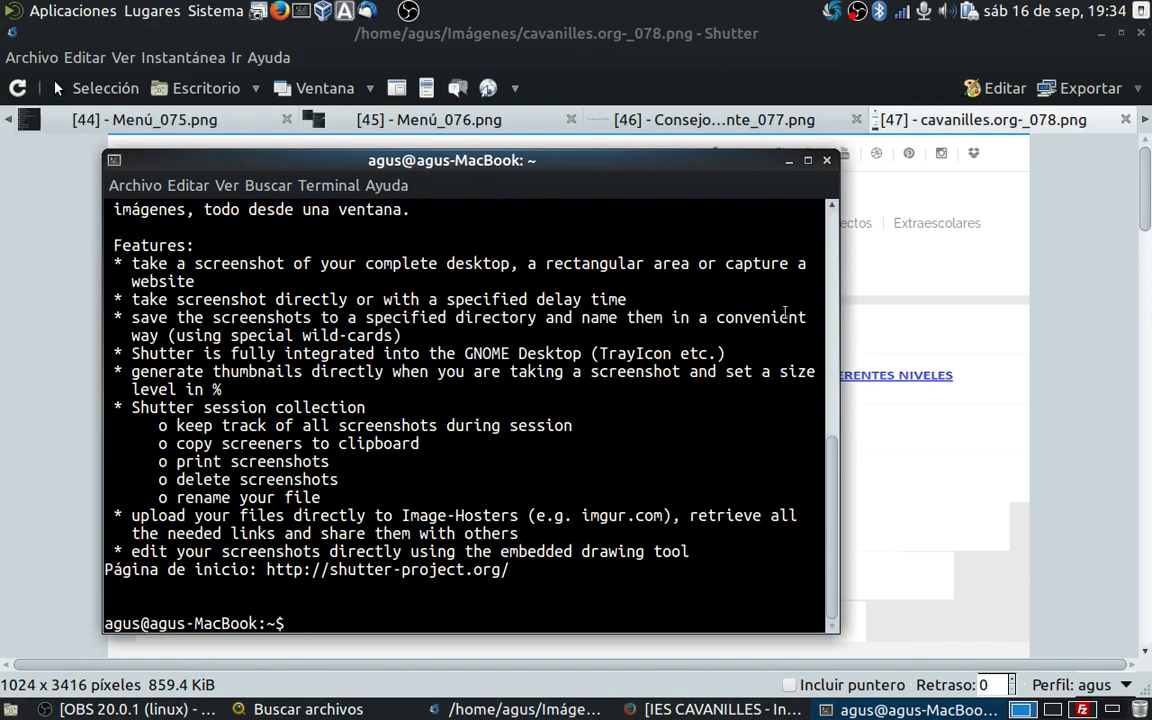
# - Examine Shutter's suggested package gnome-web-photo and its recommended packages in the terminal output, and close the terminal
pyautogui.moveTo(836, 452); pyautogui.dragTo(839, 364)
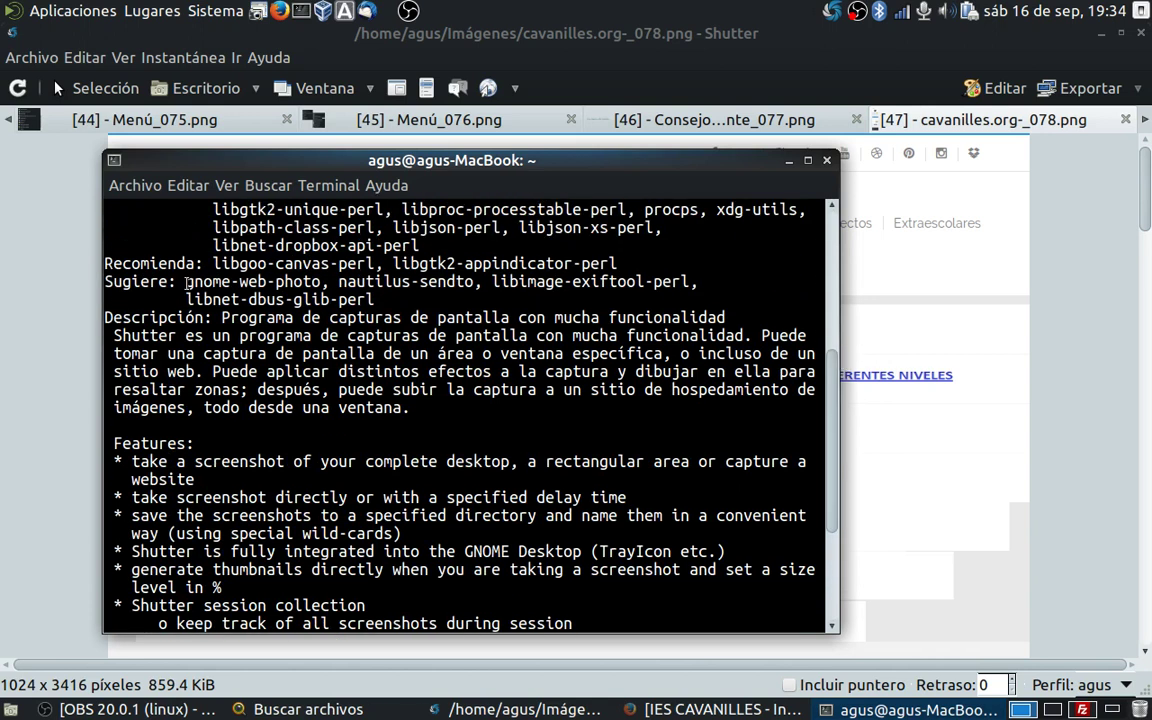
pyautogui.moveTo(188, 284); pyautogui.dragTo(321, 284)
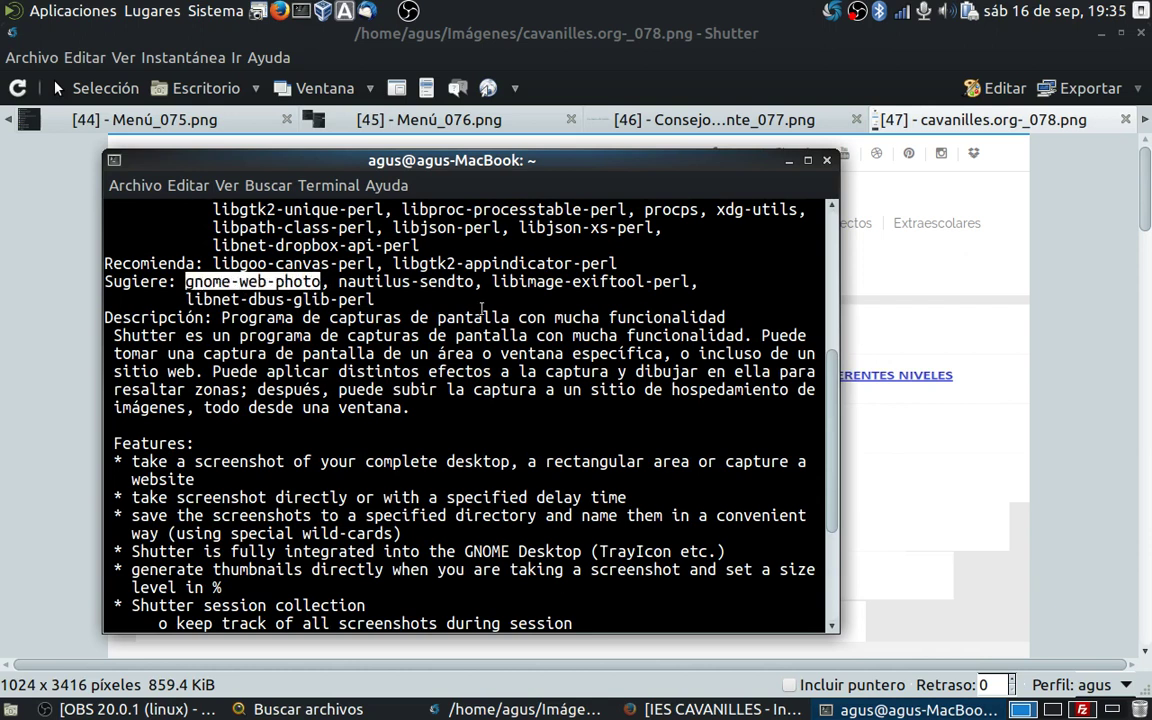
pyautogui.scroll(3, 829, 330)
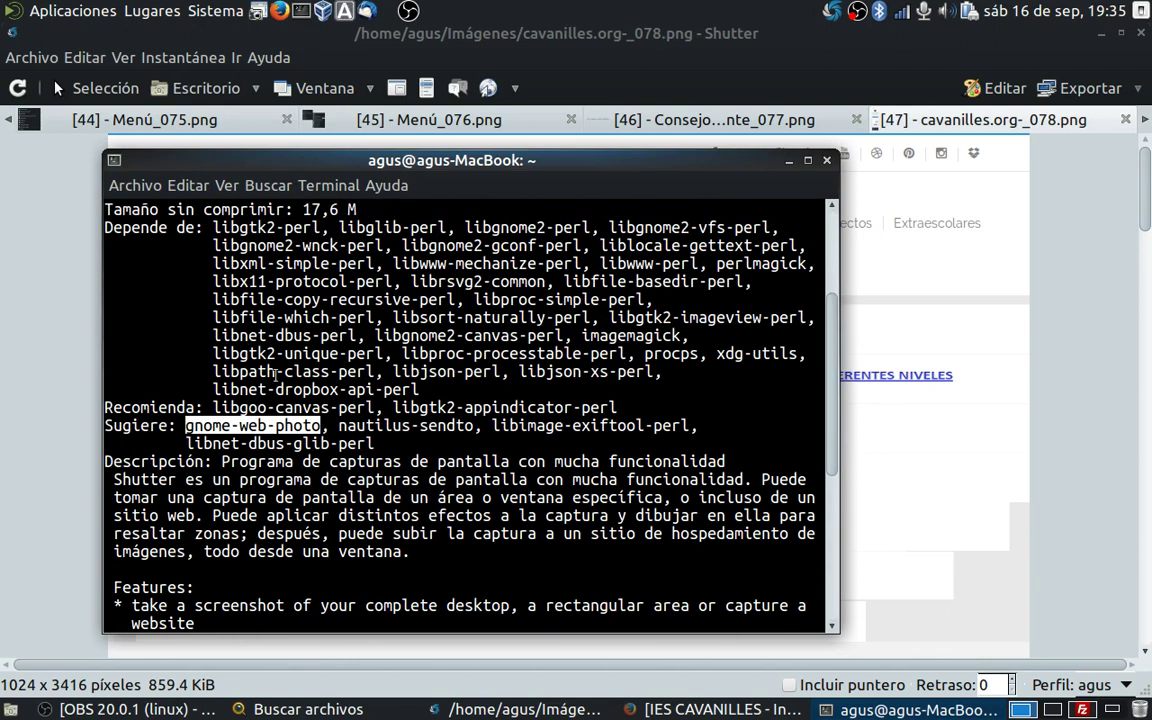
pyautogui.moveTo(215, 408); pyautogui.dragTo(617, 412)
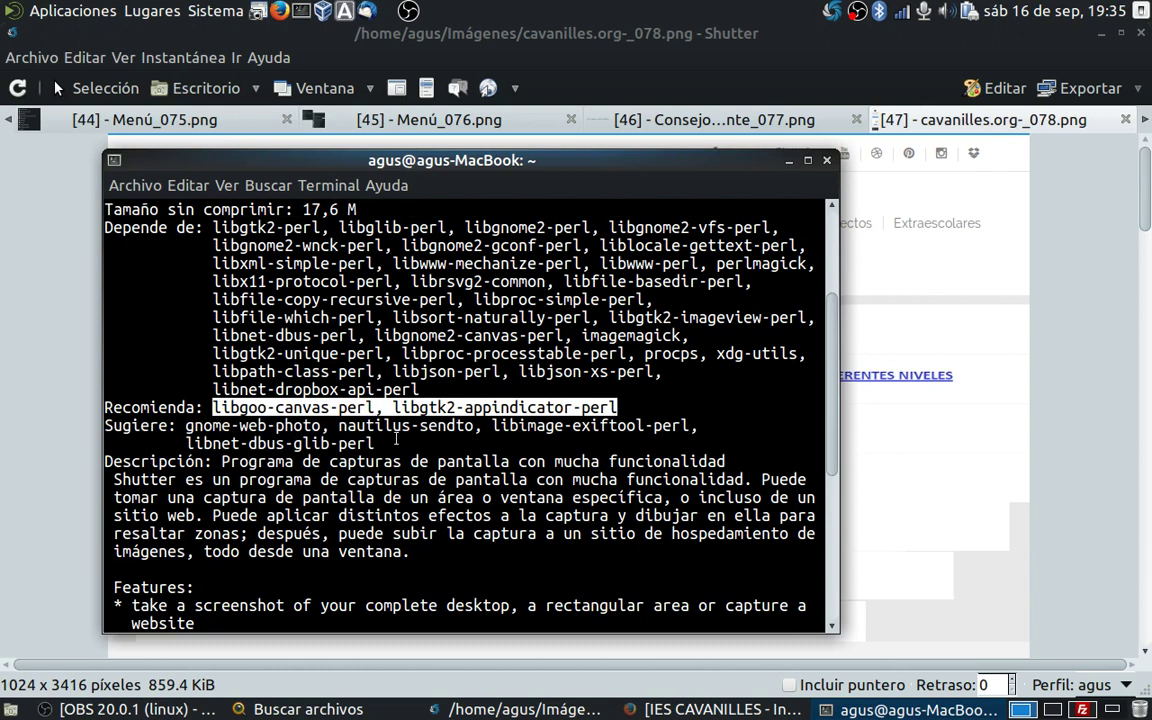
pyautogui.click(826, 160)
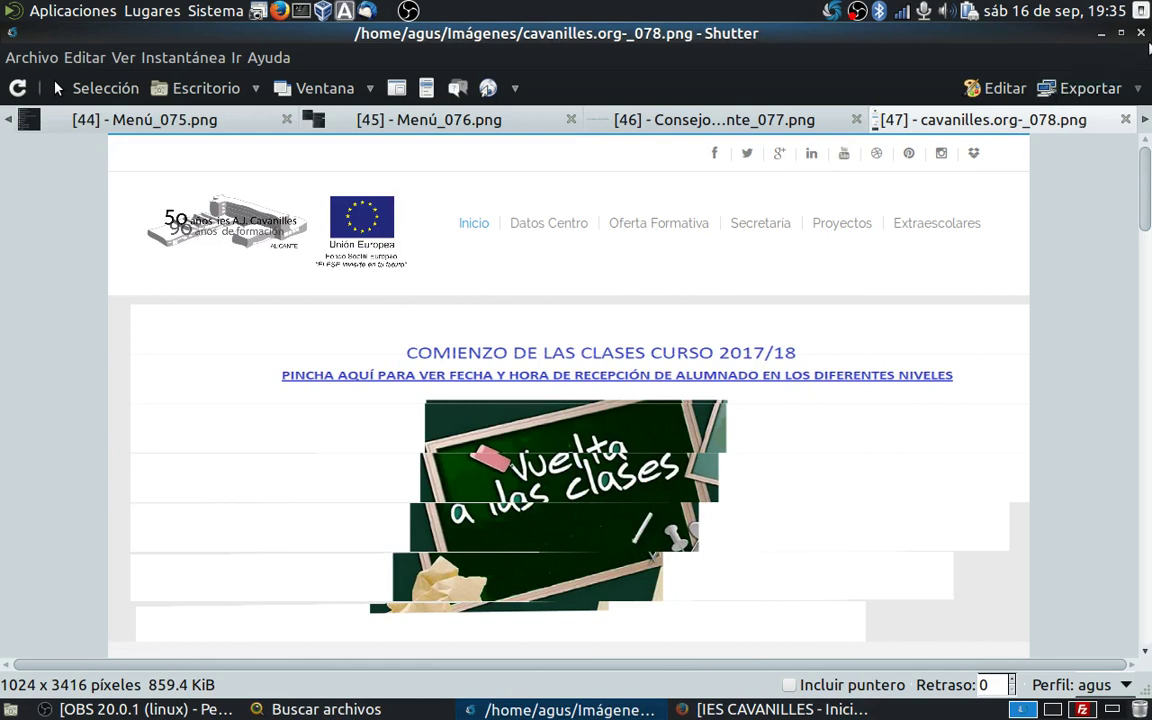
# - Restore the Shutter window to its smaller size and review the maximum wait options for website captures
pyautogui.doubleClick(1007, 32)
pyautogui.moveTo(578, 143); pyautogui.dragTo(647, 130)
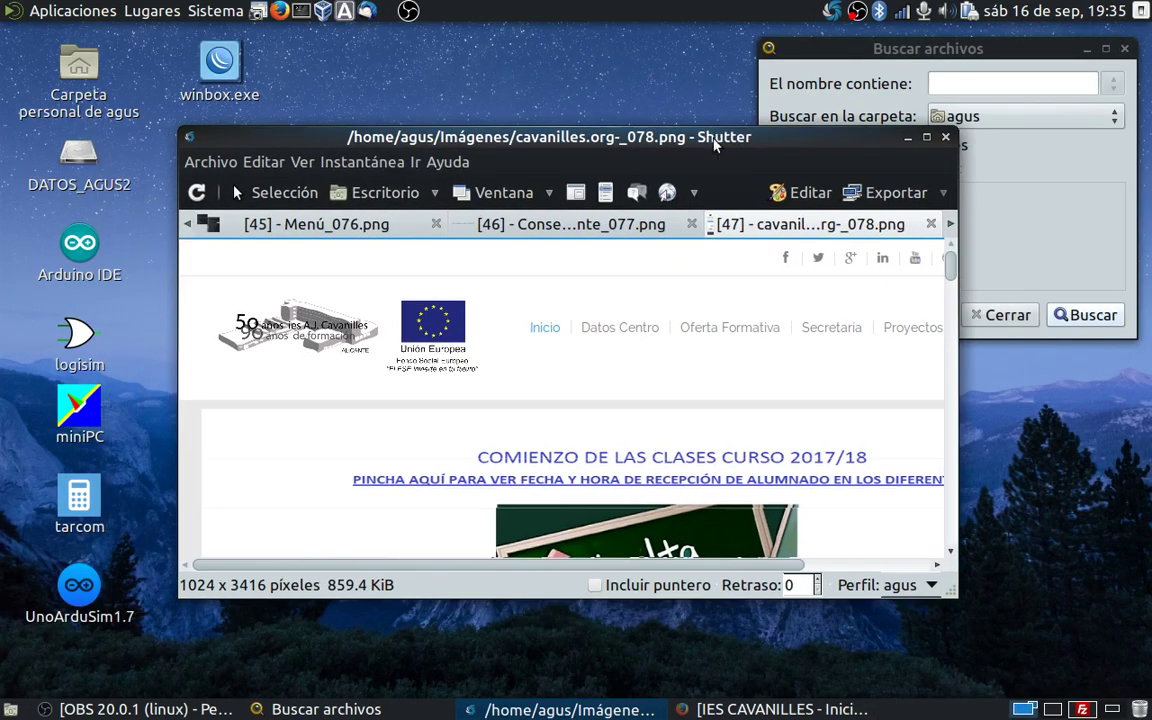
pyautogui.click(694, 193)
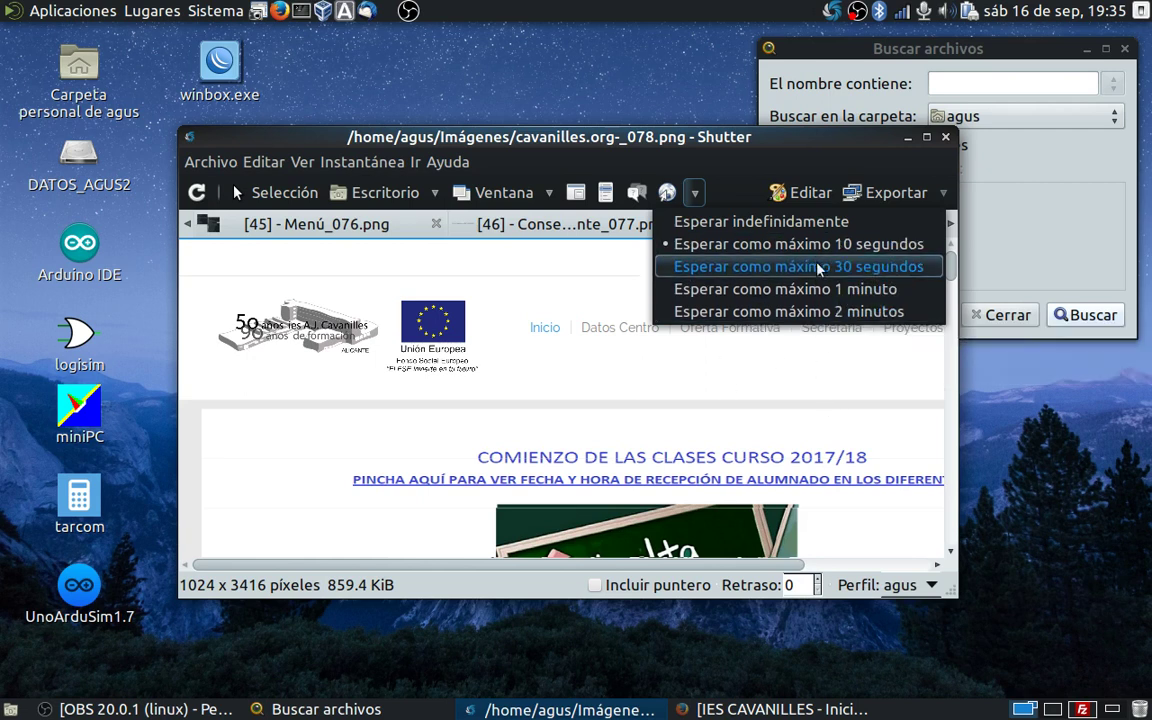
pyautogui.click(741, 194)
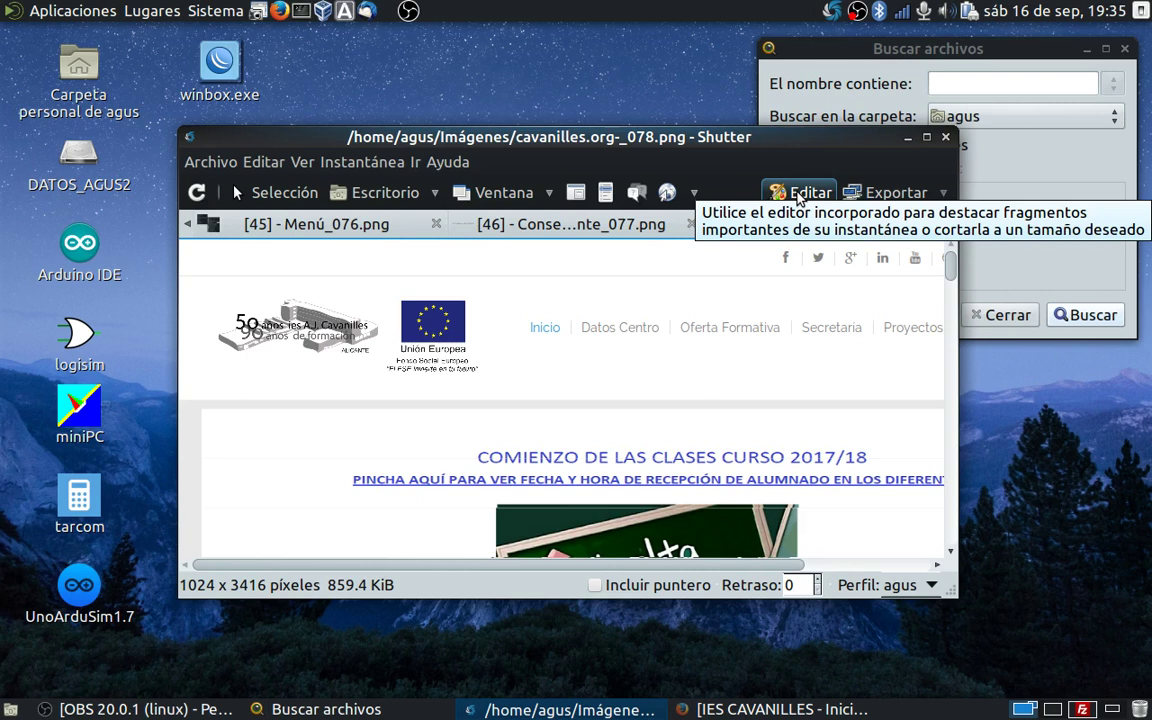
# - Open the Menú_076.png capture in the built-in editor and draw an arrow from the lower grey area up to Herramientas del sistema
pyautogui.click(313, 226)
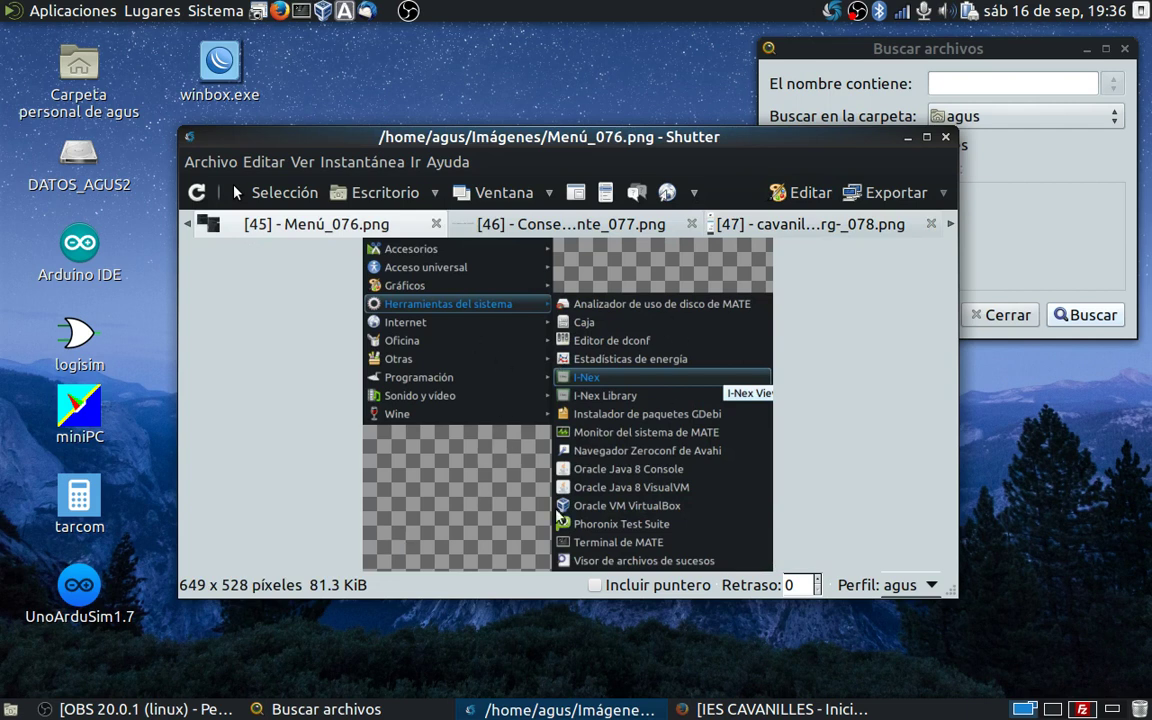
pyautogui.click(810, 192)
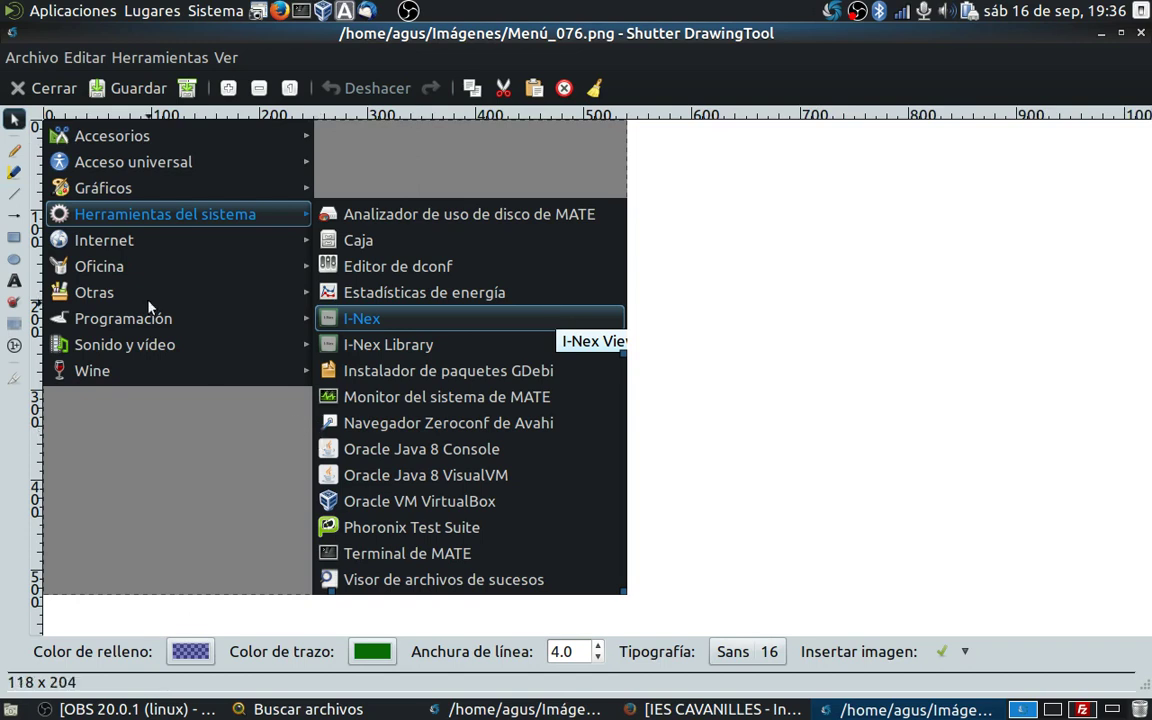
pyautogui.click(13, 219)
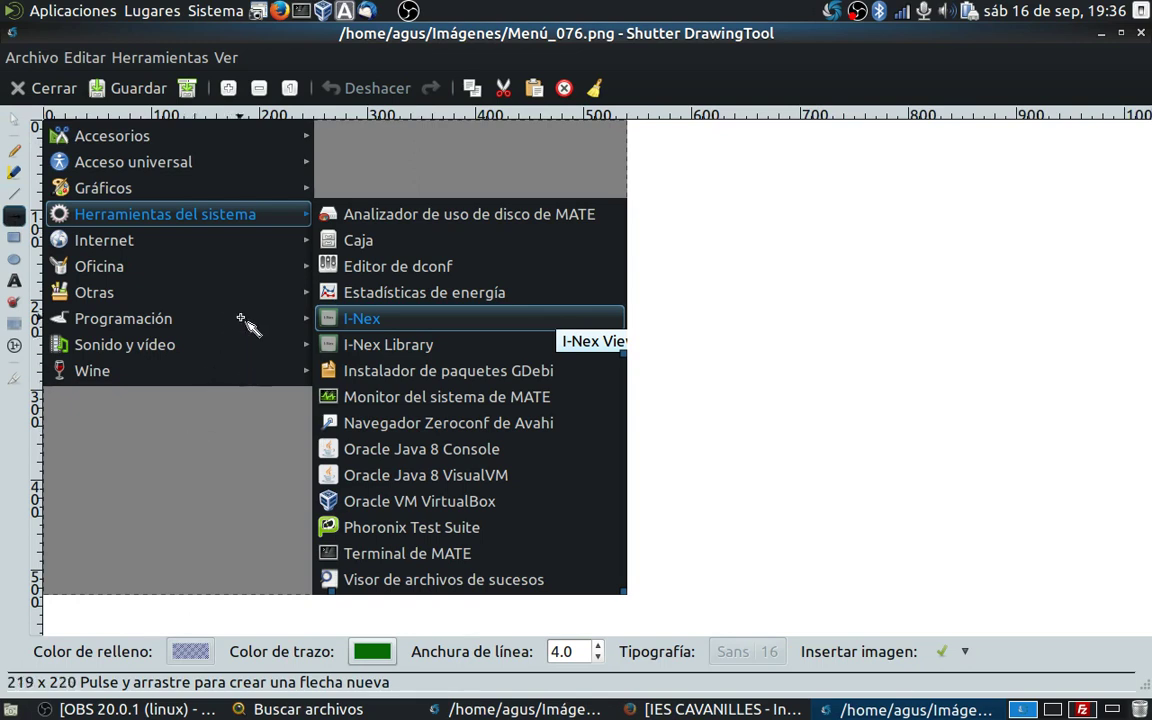
pyautogui.moveTo(209, 418); pyautogui.dragTo(276, 213)
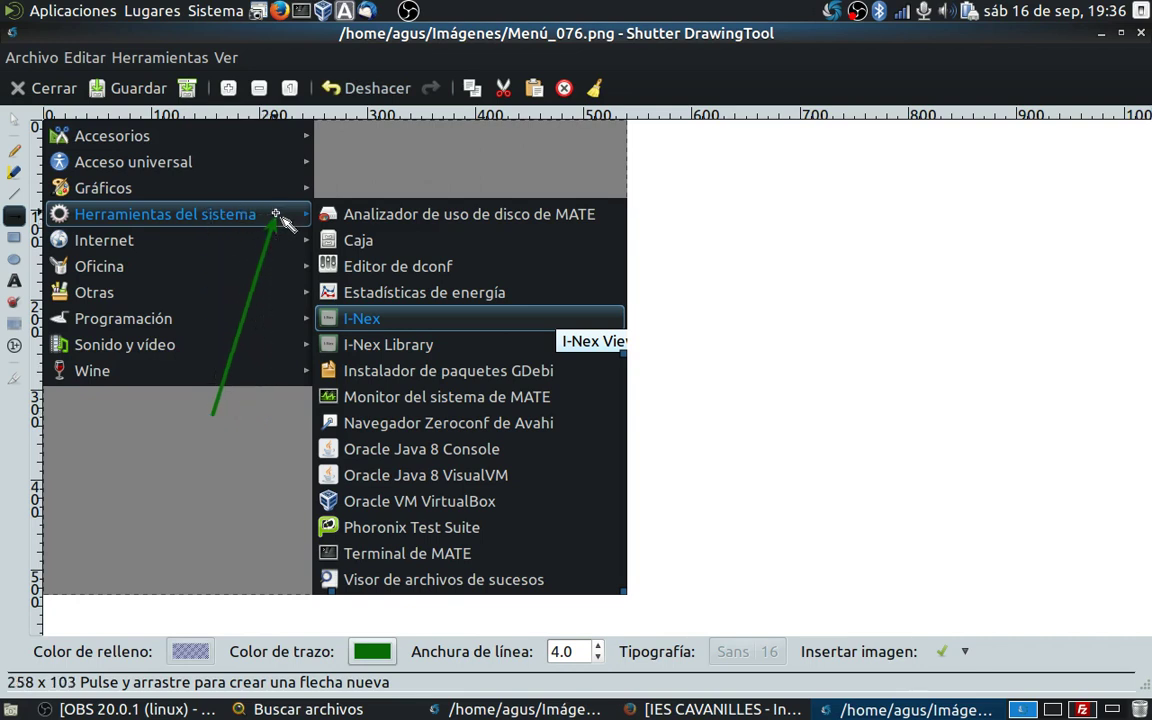
# - Edit the arrow's preferences to set its stroke colour to red #BF1503
pyautogui.rightClick(256, 289)
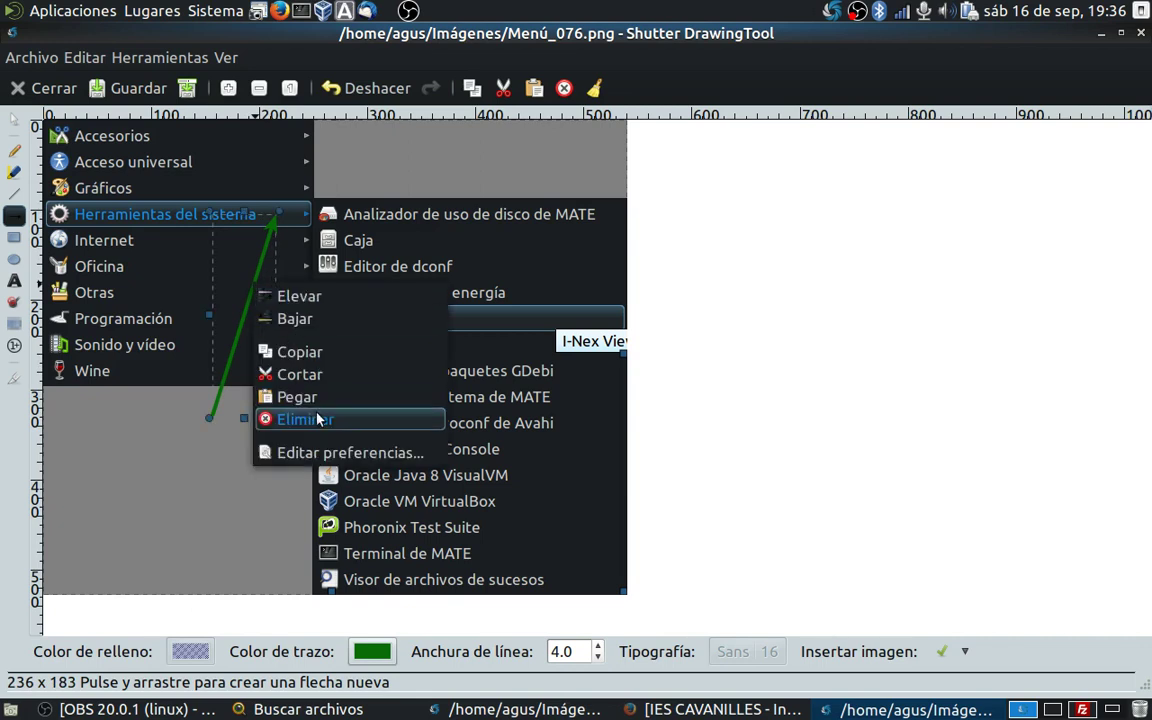
pyautogui.click(300, 452)
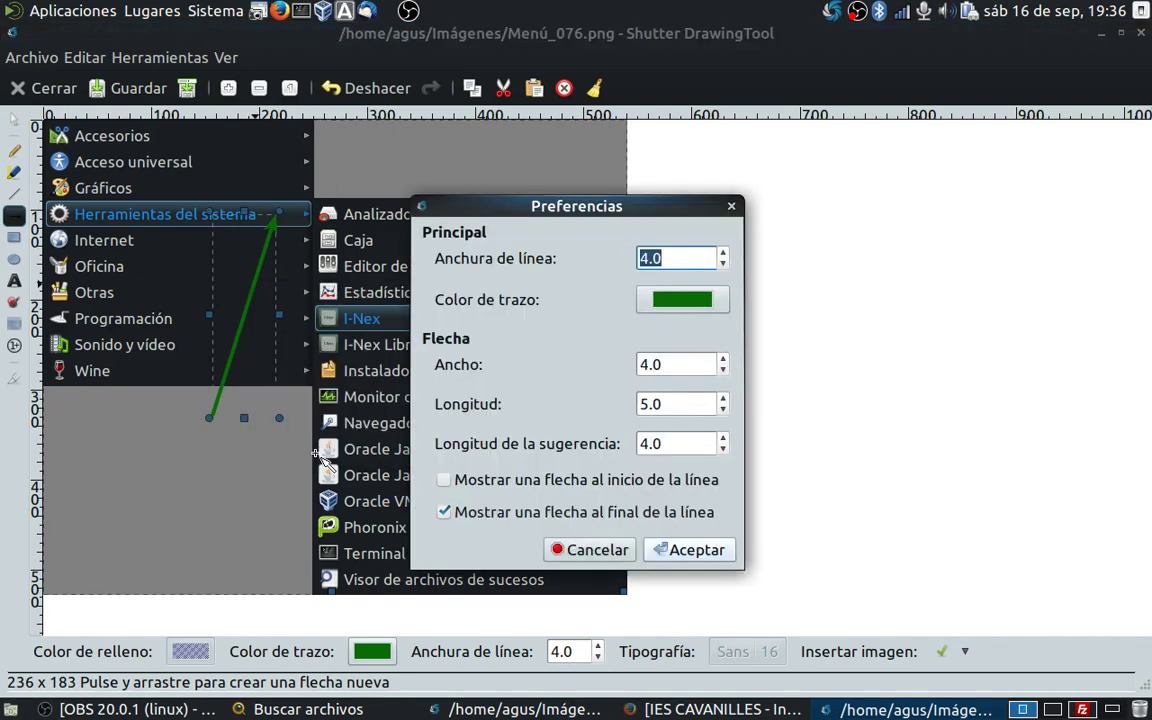
pyautogui.click(683, 300)
pyautogui.click(470, 374)
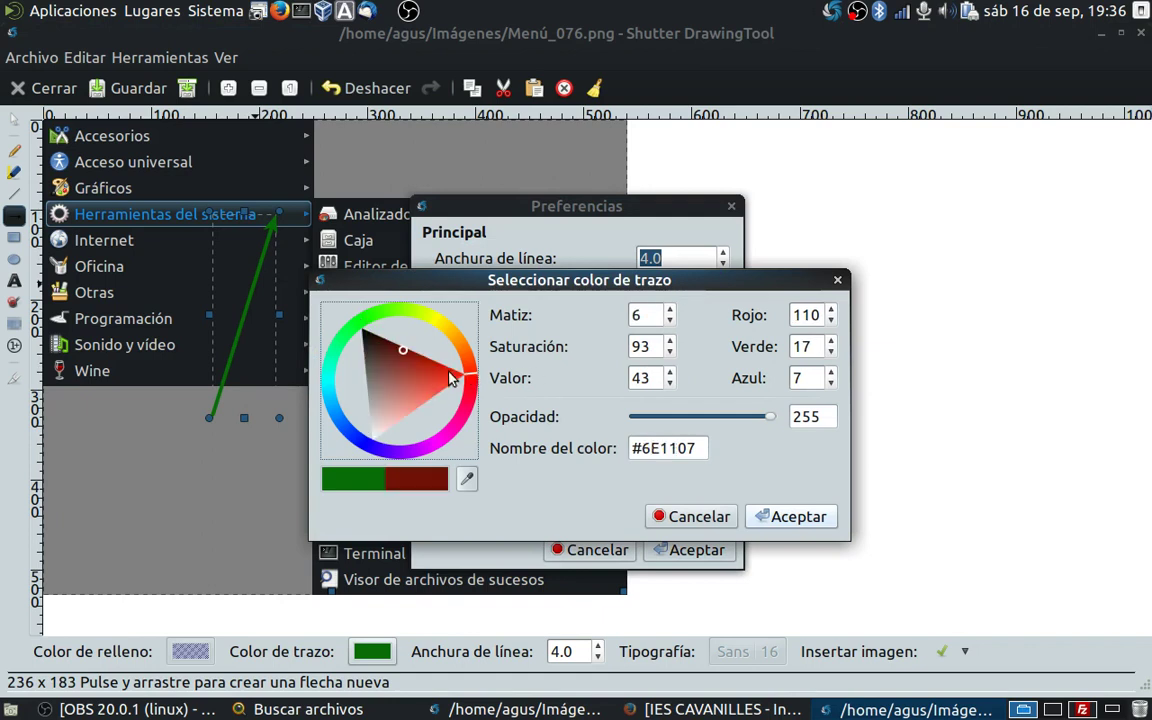
pyautogui.click(462, 372)
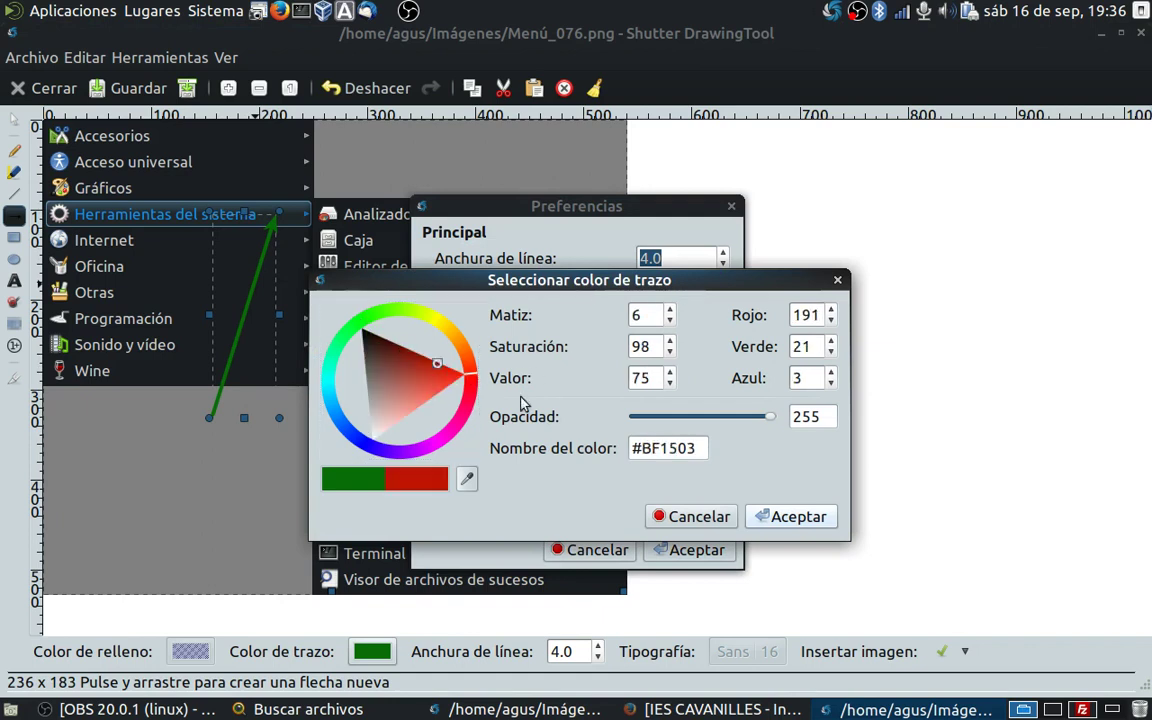
pyautogui.click(764, 514)
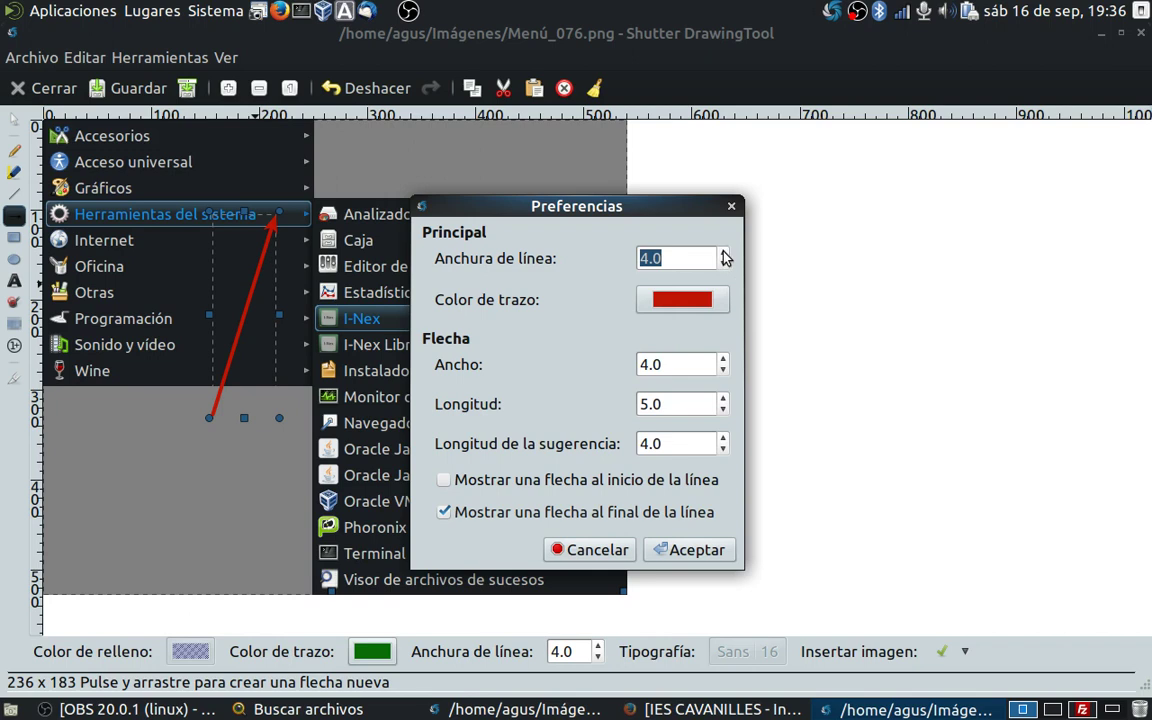
# - Set the arrow's line width to 6.0, its head width to 5.0 and its head length to 4.0
pyautogui.click(723, 253)
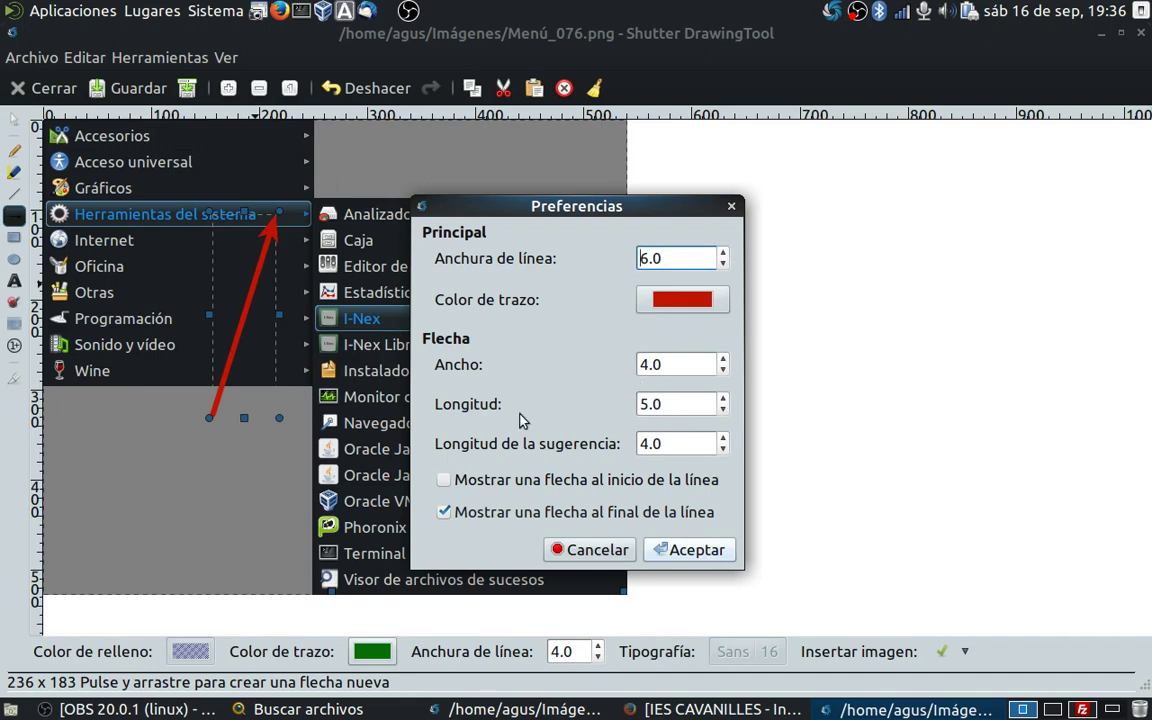
pyautogui.click(724, 359)
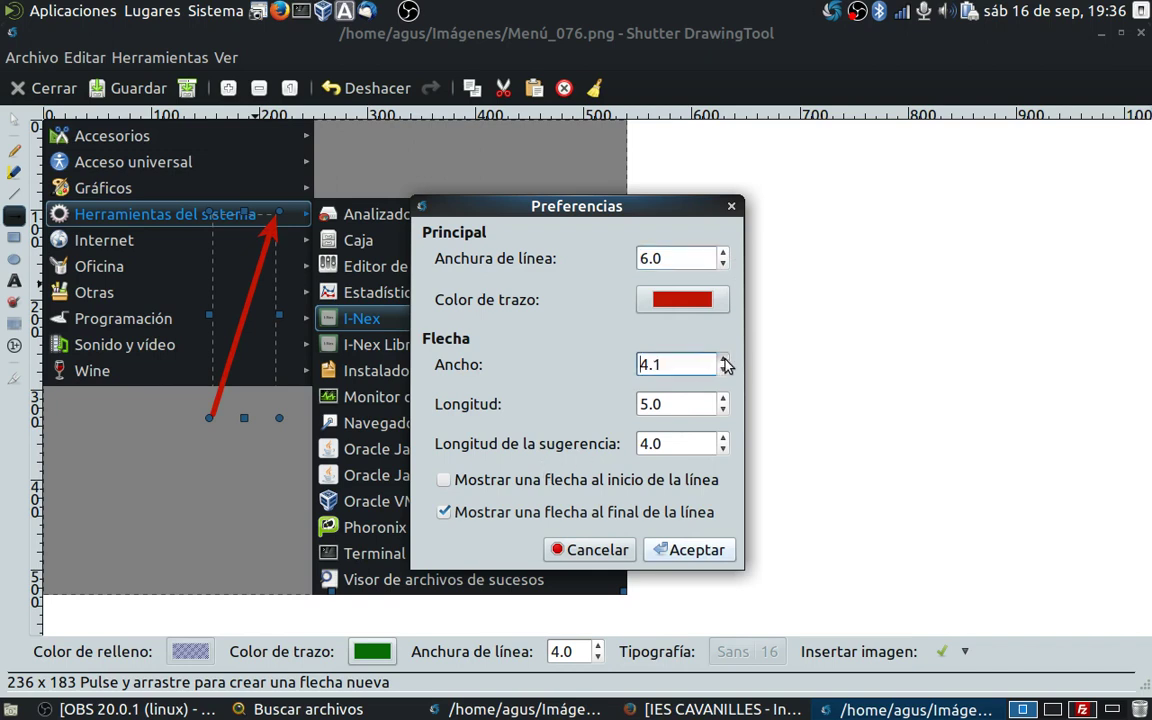
pyautogui.click(724, 359)
pyautogui.click(724, 359)
pyautogui.click(724, 412)
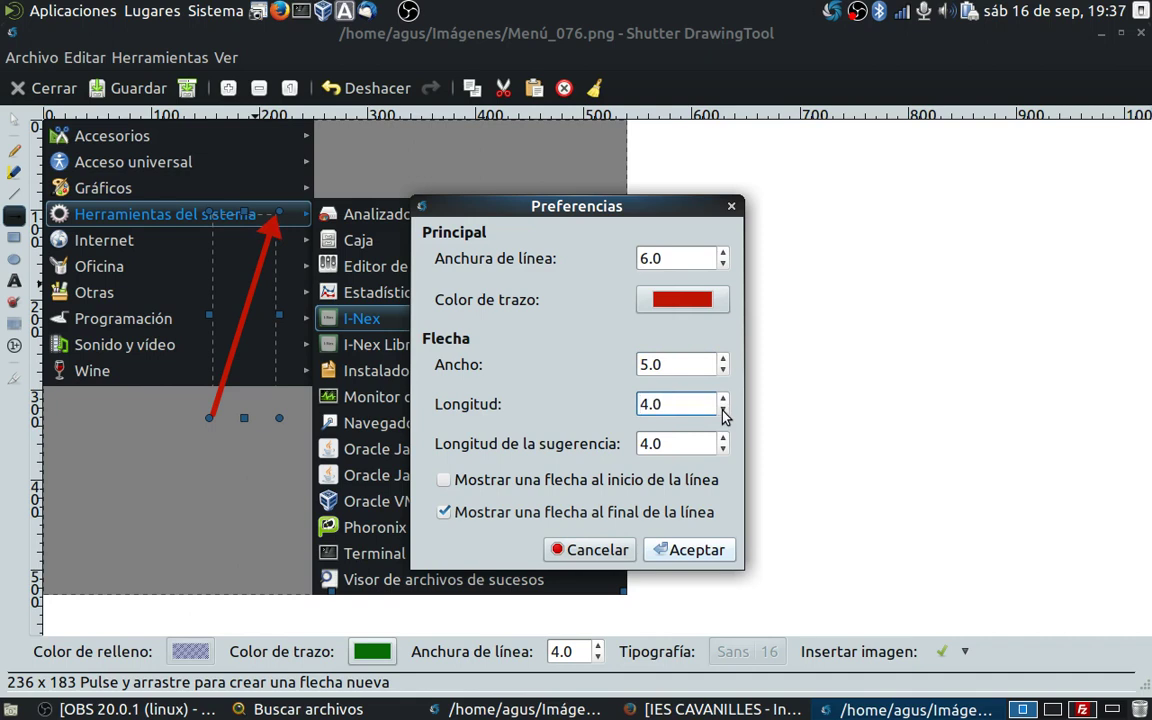
pyautogui.click(688, 550)
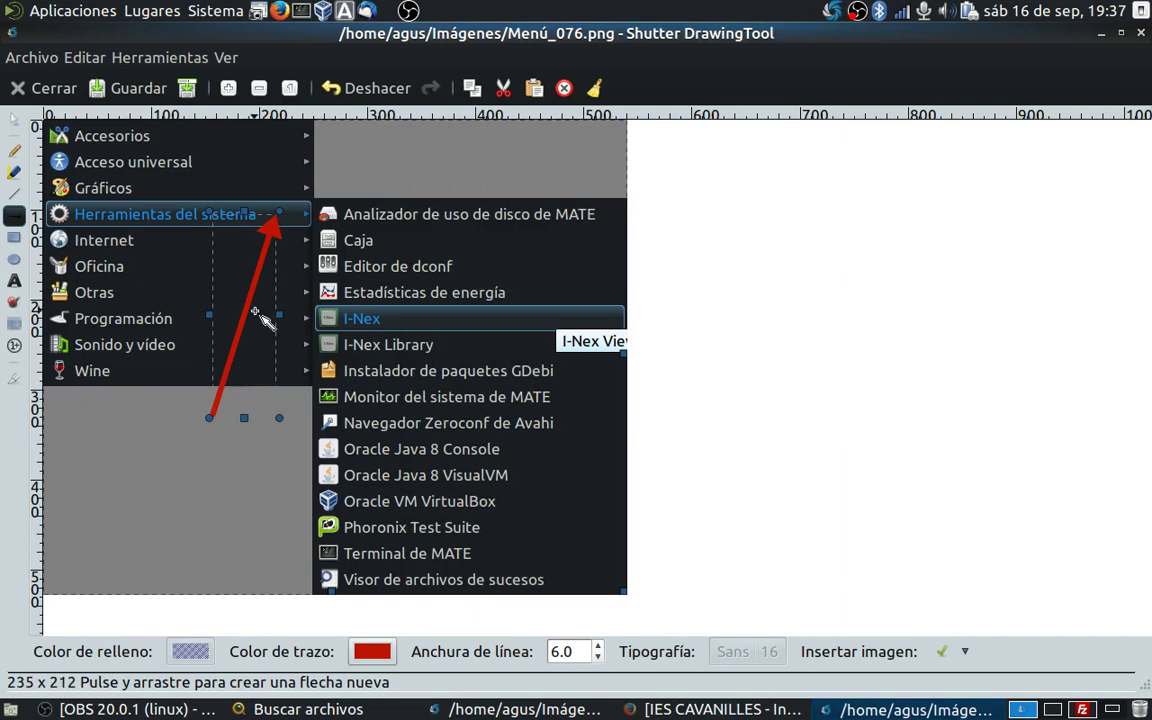
# - Show an arrowhead at the start of the red arrow as well, with head width 4.0 and head length 4.9
pyautogui.rightClick(250, 306)
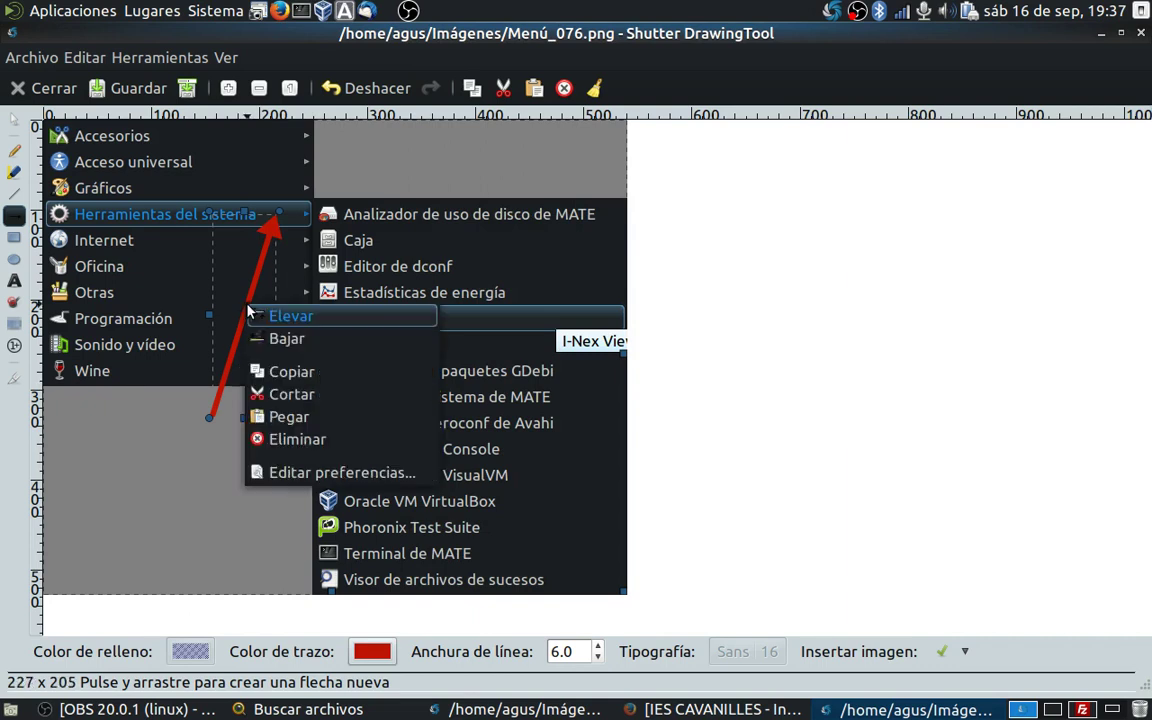
pyautogui.click(290, 468)
pyautogui.click(444, 480)
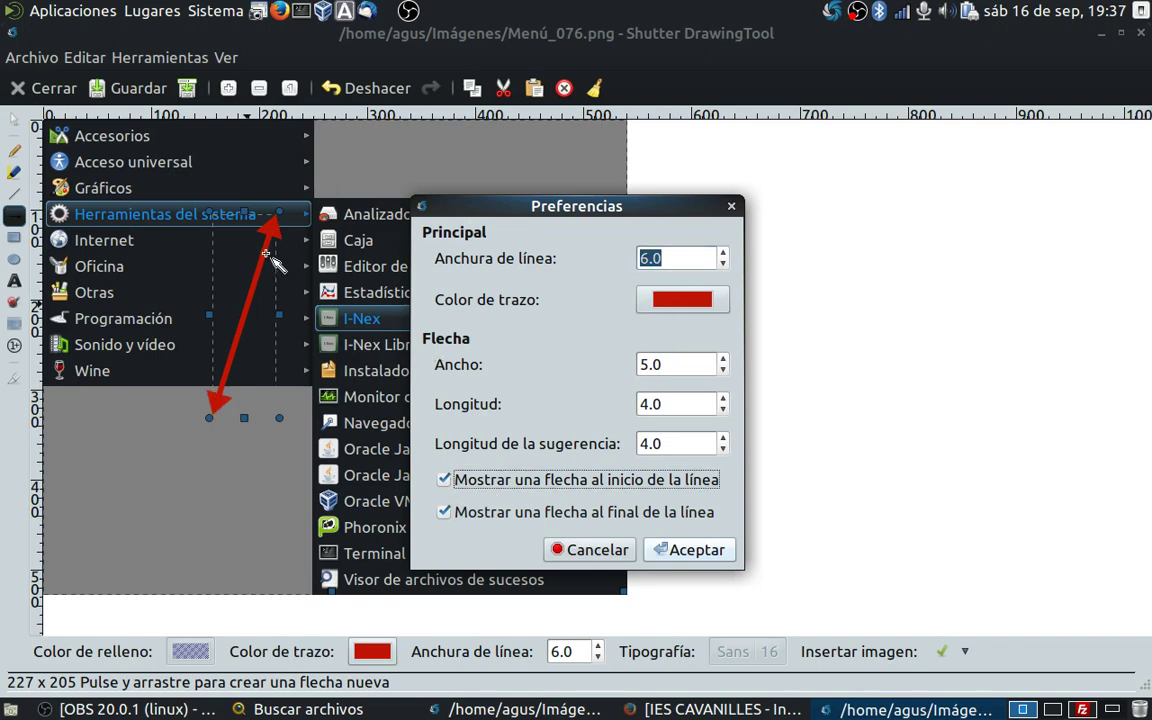
pyautogui.click(722, 360)
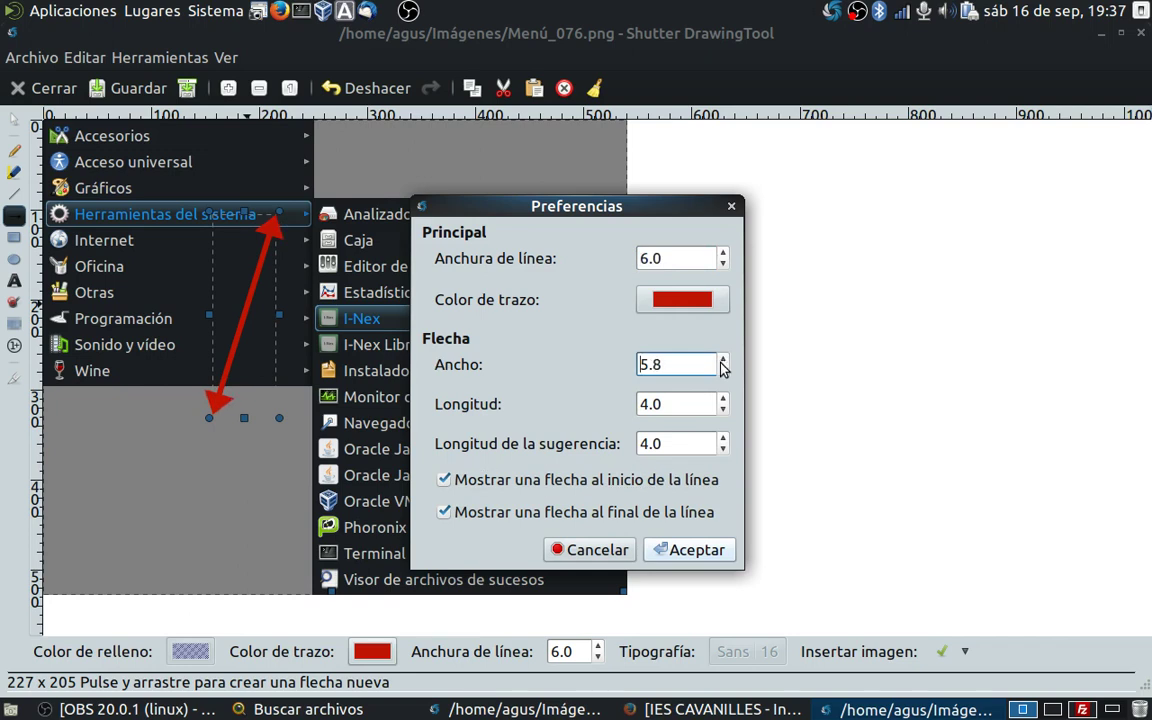
pyautogui.click(722, 370)
pyautogui.click(722, 370)
pyautogui.click(721, 398)
pyautogui.click(721, 398)
pyautogui.click(721, 398)
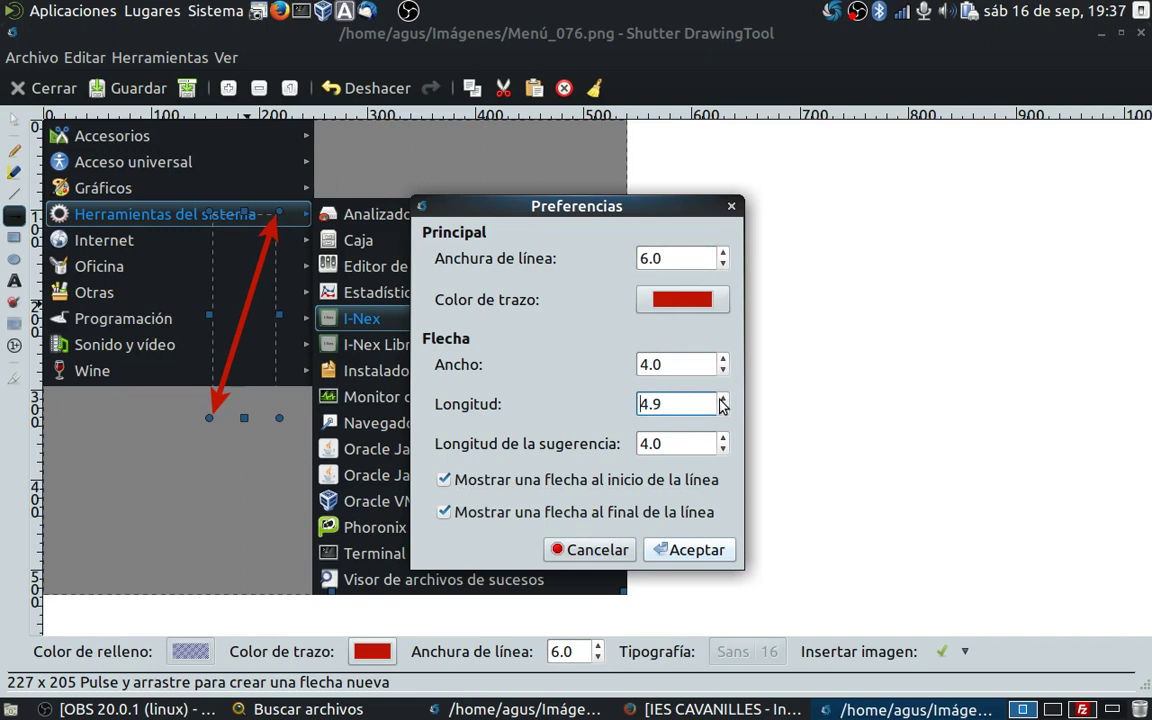
pyautogui.click(660, 549)
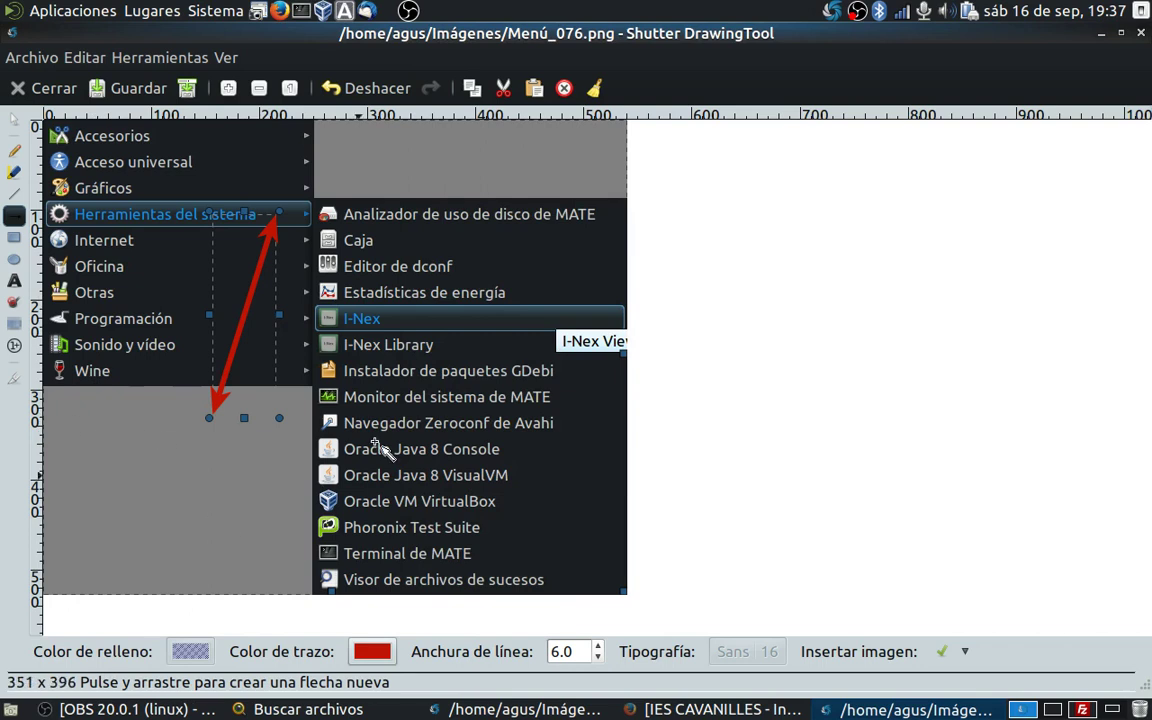
# - Draw a freehand red curve from beside Acceso universal to Editor de dconf and highlight the Accesorios entry in yellow
pyautogui.click(15, 152)
pyautogui.click(14, 151)
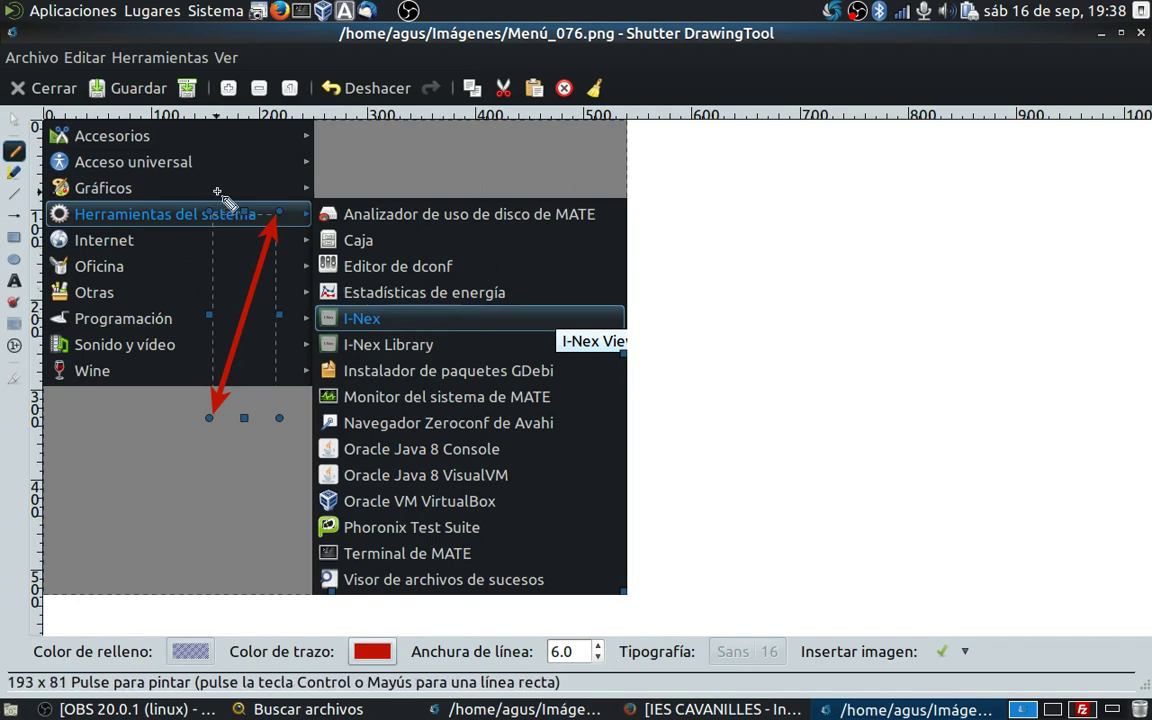
pyautogui.moveTo(225, 163)
pyautogui.mouseDown()
pyautogui.moveTo(345, 147)
pyautogui.moveTo(375, 158)
pyautogui.moveTo(393, 254)
pyautogui.mouseUp()
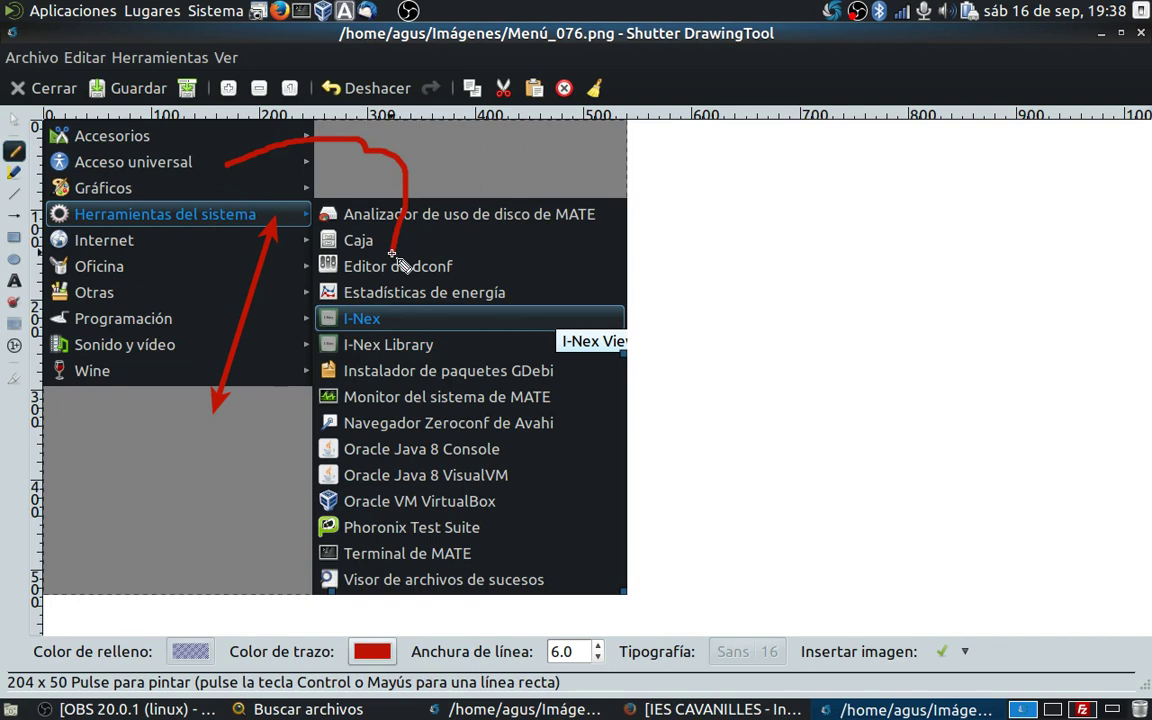
pyautogui.click(14, 174)
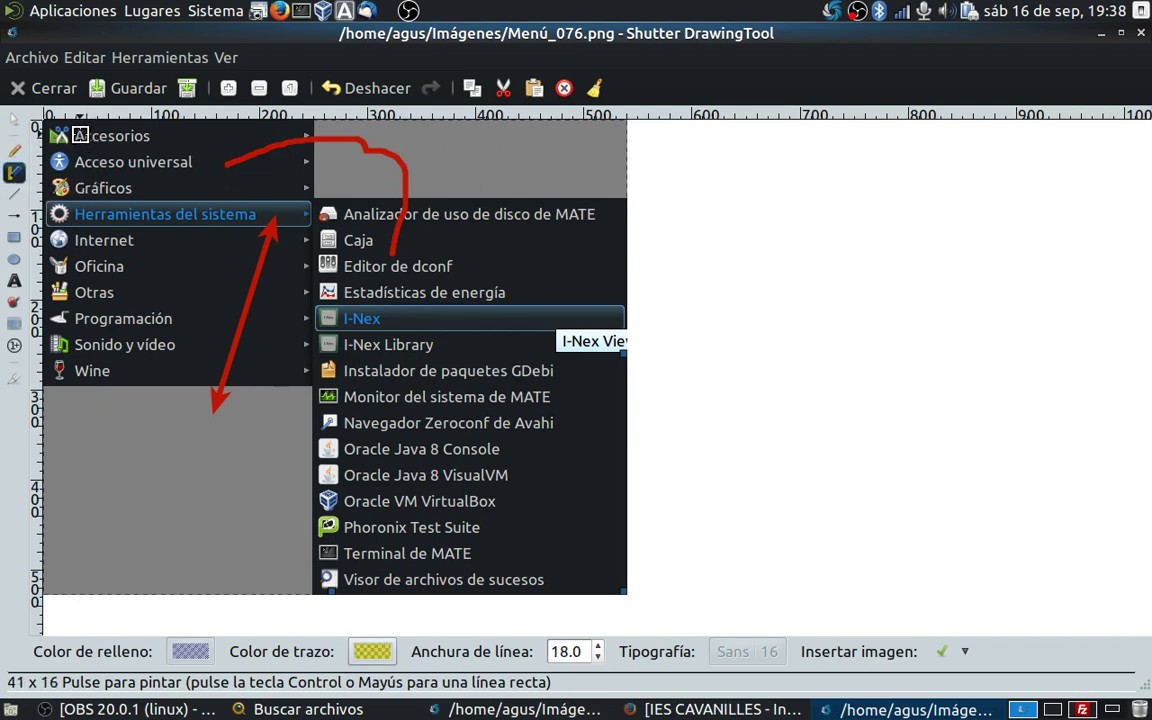
pyautogui.moveTo(80, 135); pyautogui.dragTo(152, 137)
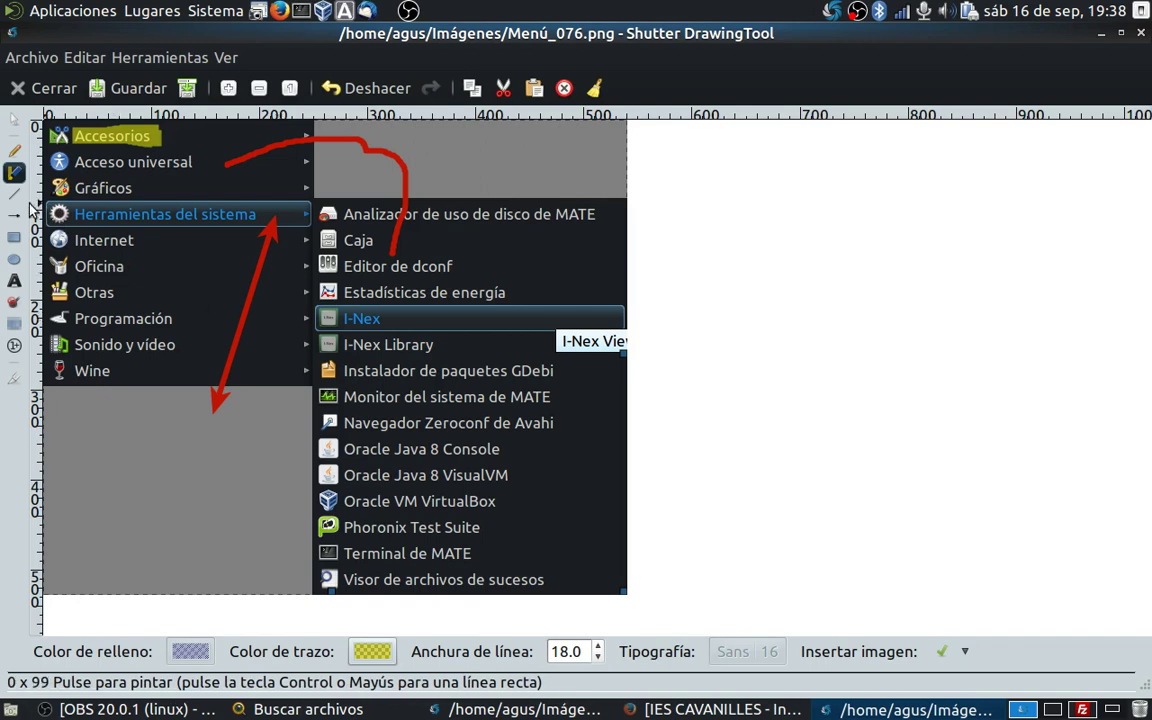
# - Draw a straight red line from the lower grey area to I-Nex and a rectangle around the two Oracle Java 8 entries
pyautogui.click(14, 196)
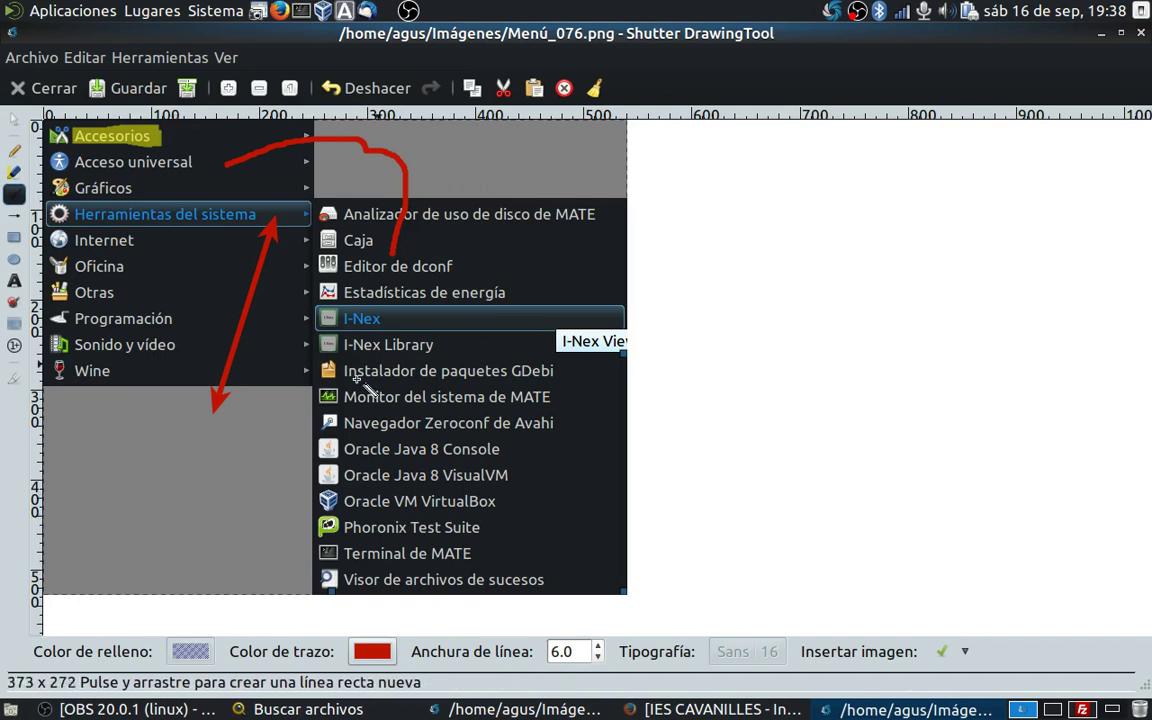
pyautogui.moveTo(160, 537)
pyautogui.mouseDown()
pyautogui.moveTo(380, 350)
pyautogui.moveTo(343, 262)
pyautogui.moveTo(330, 290)
pyautogui.moveTo(420, 285)
pyautogui.moveTo(373, 330)
pyautogui.mouseUp()
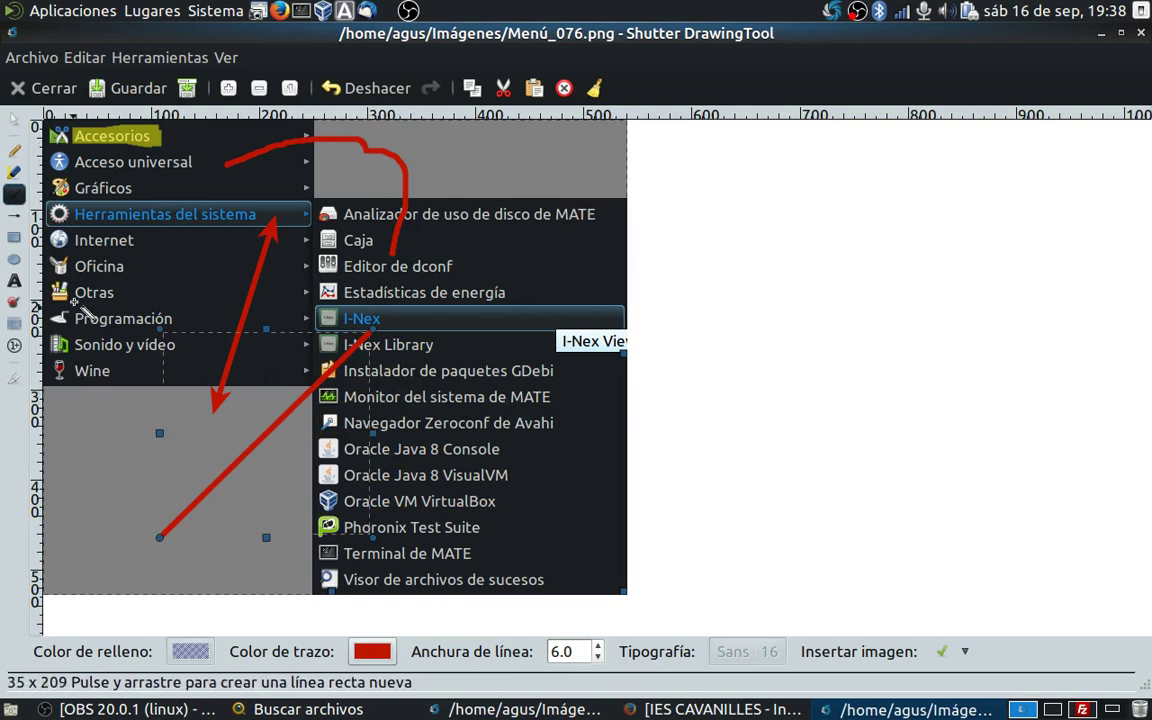
pyautogui.click(15, 238)
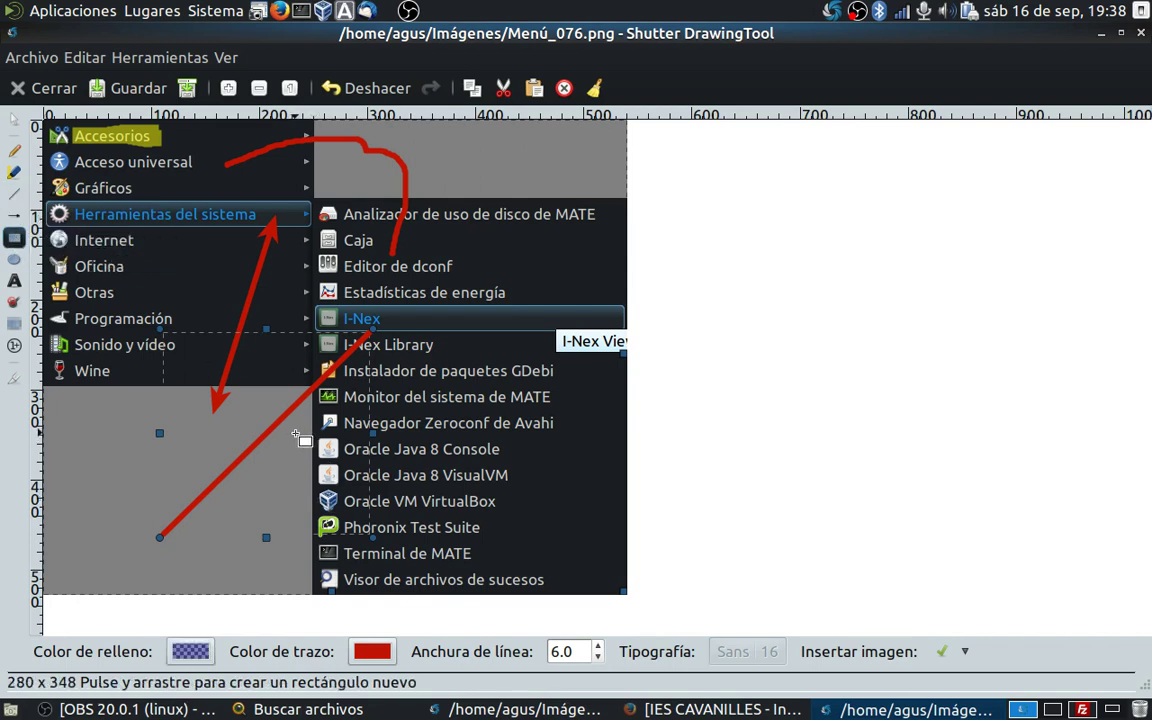
pyautogui.moveTo(296, 433); pyautogui.dragTo(541, 494)
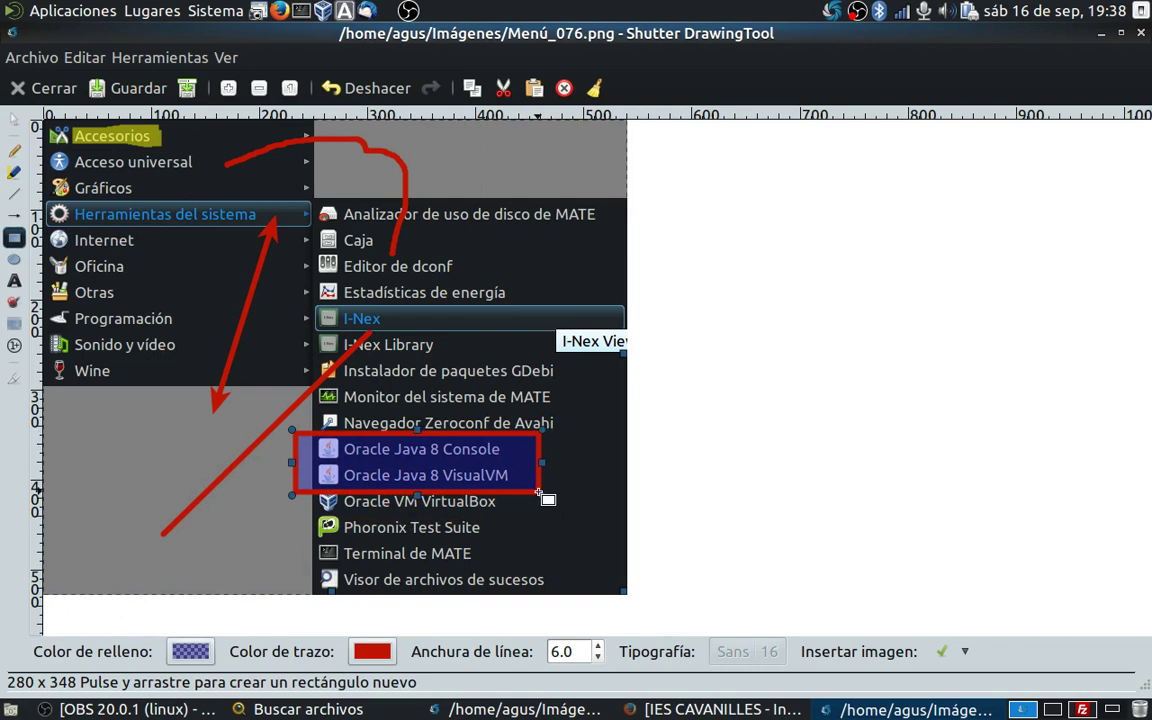
# - Edit the rectangle's preferences to set its stroke colour to pale lilac #D5D4ED
pyautogui.rightClick(490, 467)
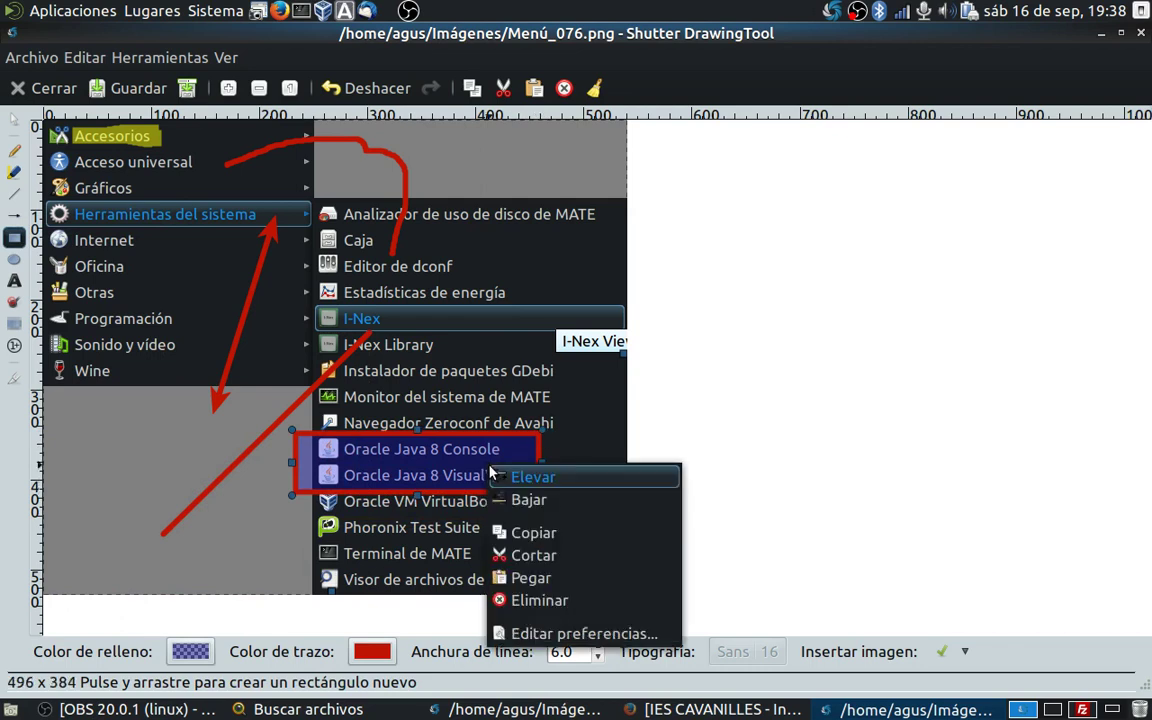
pyautogui.click(567, 636)
pyautogui.moveTo(627, 222); pyautogui.dragTo(902, 251)
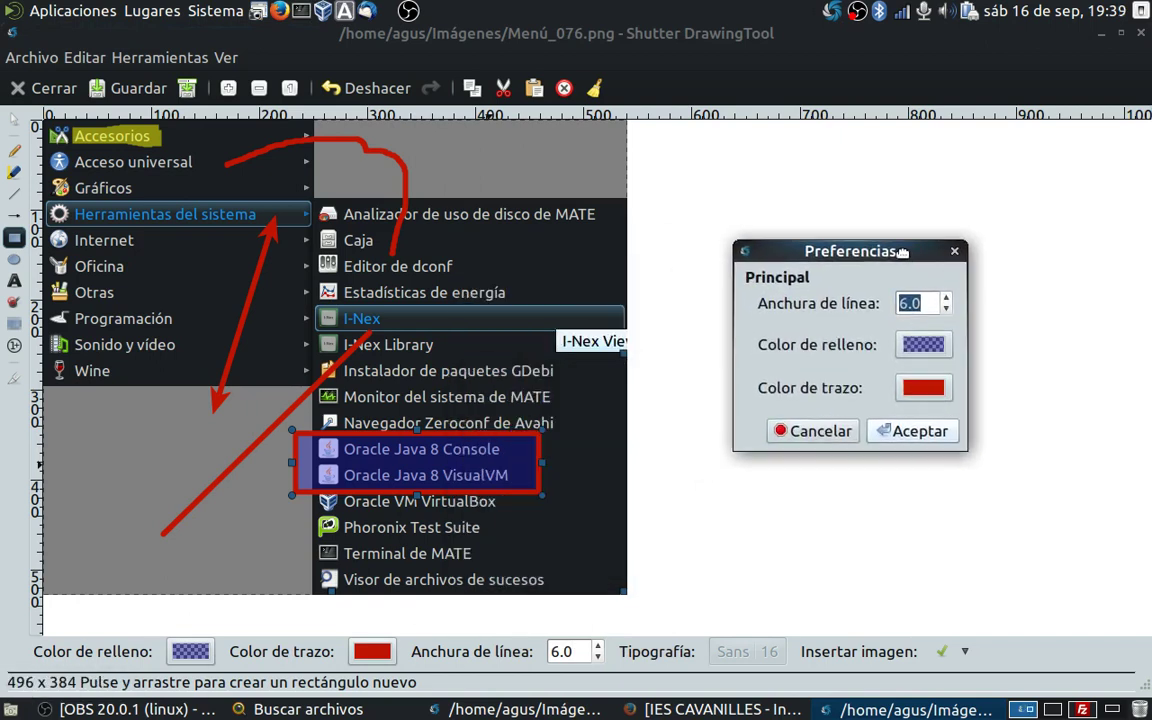
pyautogui.click(924, 388)
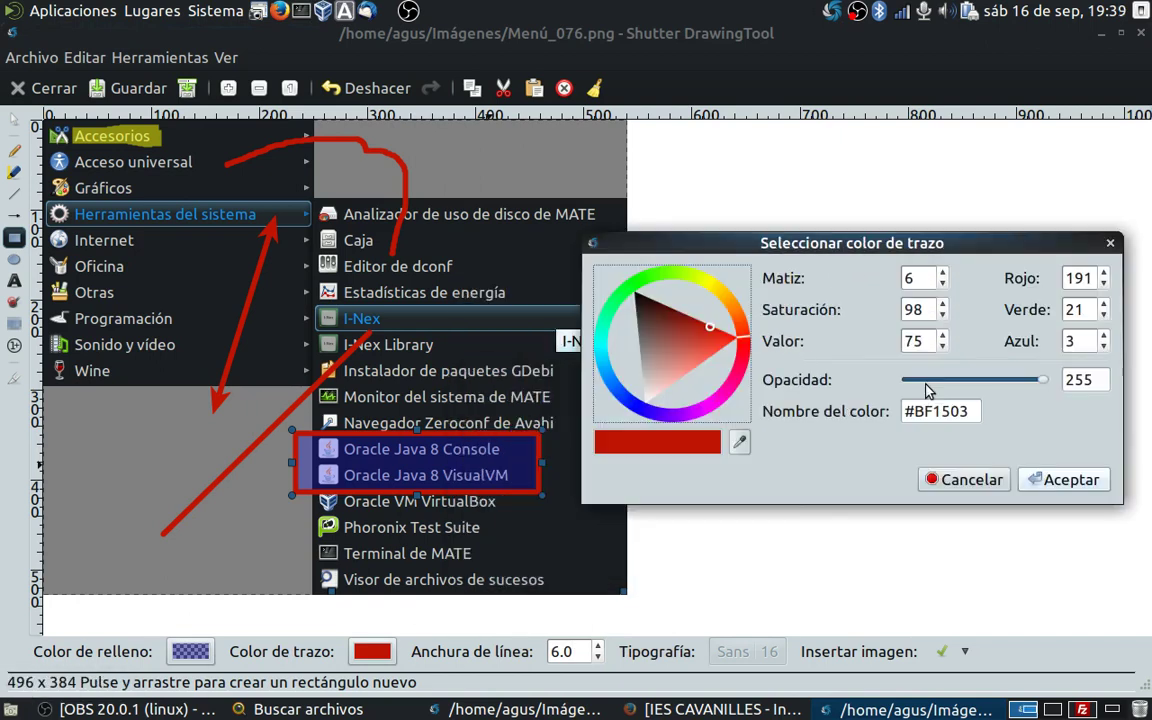
pyautogui.click(653, 390)
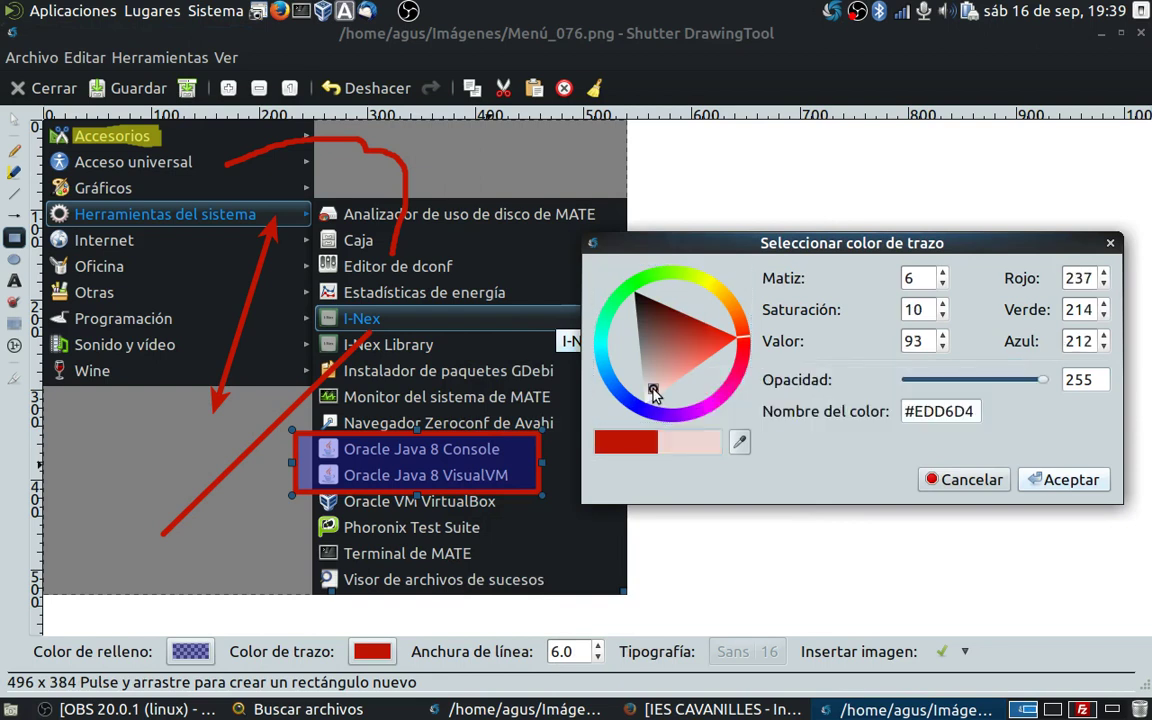
pyautogui.click(639, 411)
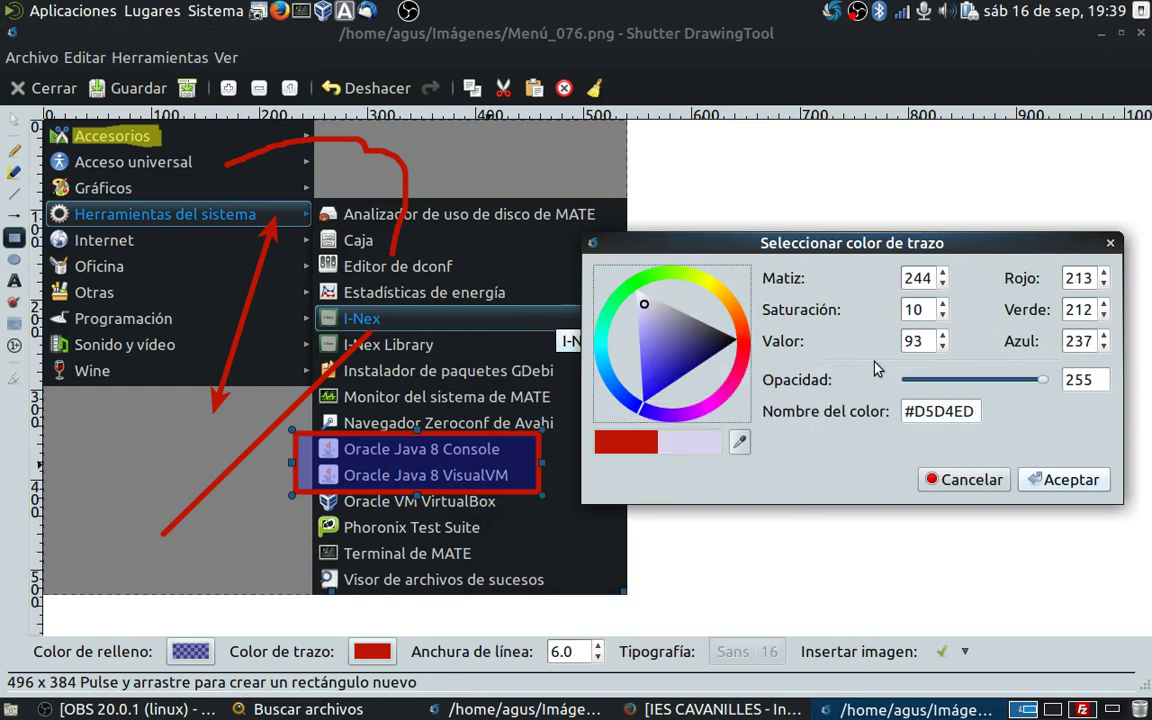
pyautogui.click(1046, 481)
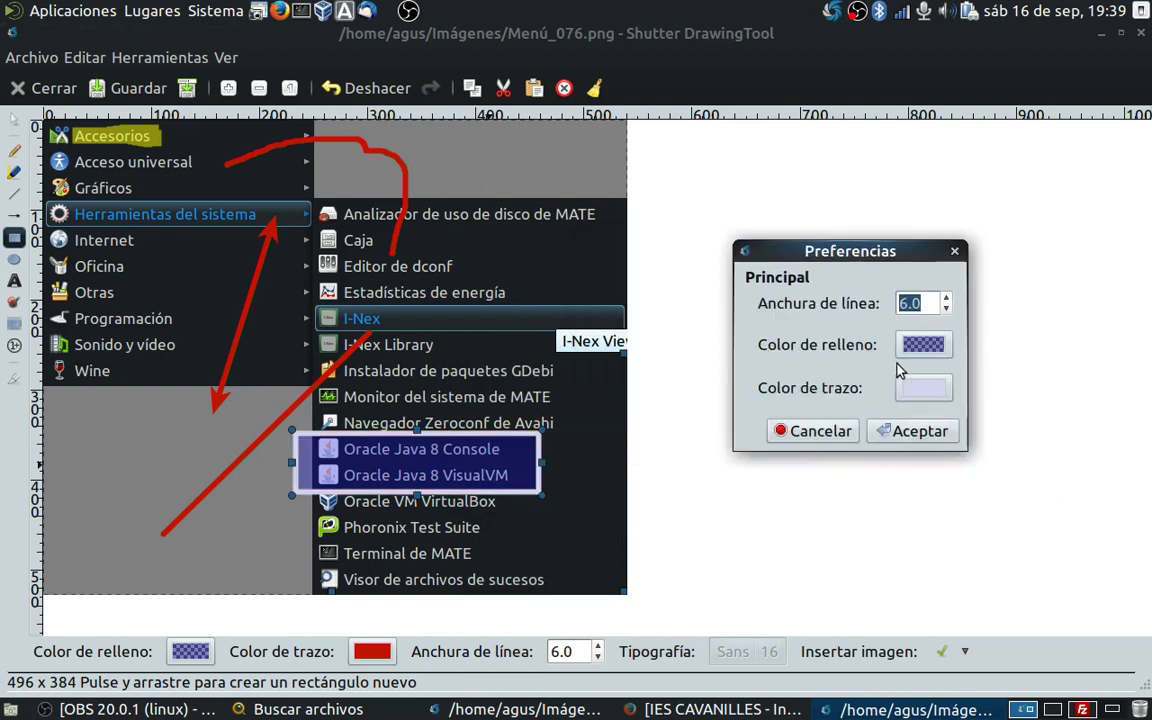
# - Change the rectangle's stroke colour to blue #4D42F3
pyautogui.click(923, 390)
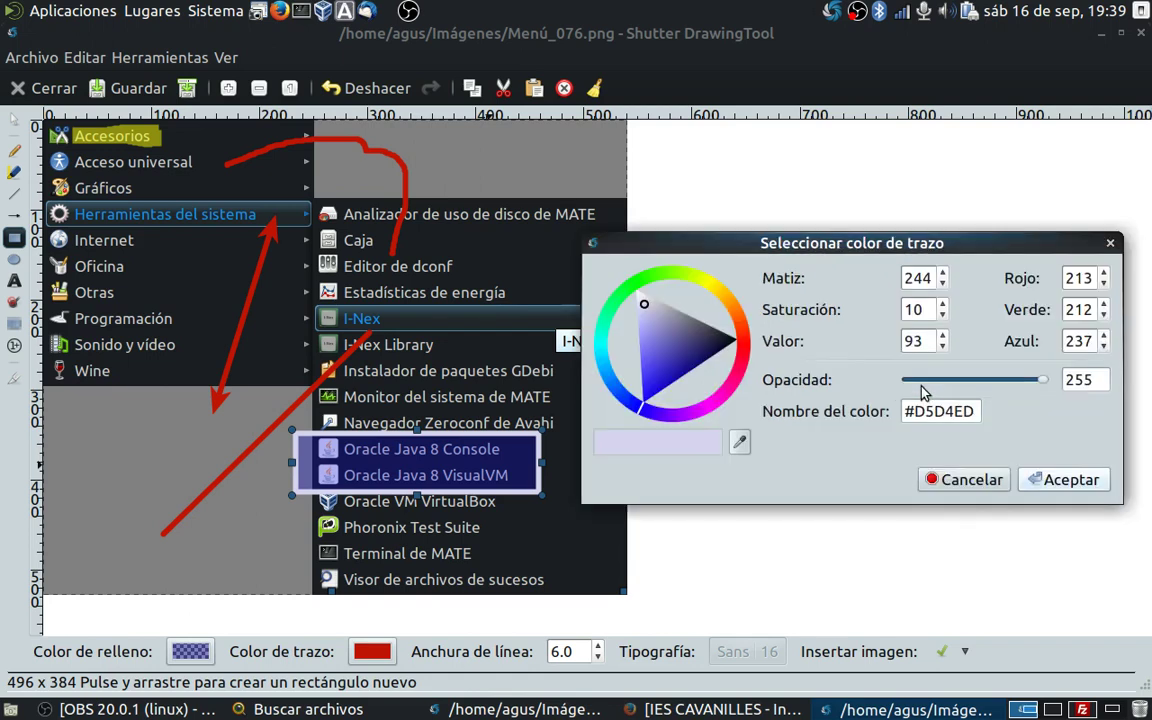
pyautogui.moveTo(646, 308); pyautogui.dragTo(646, 370)
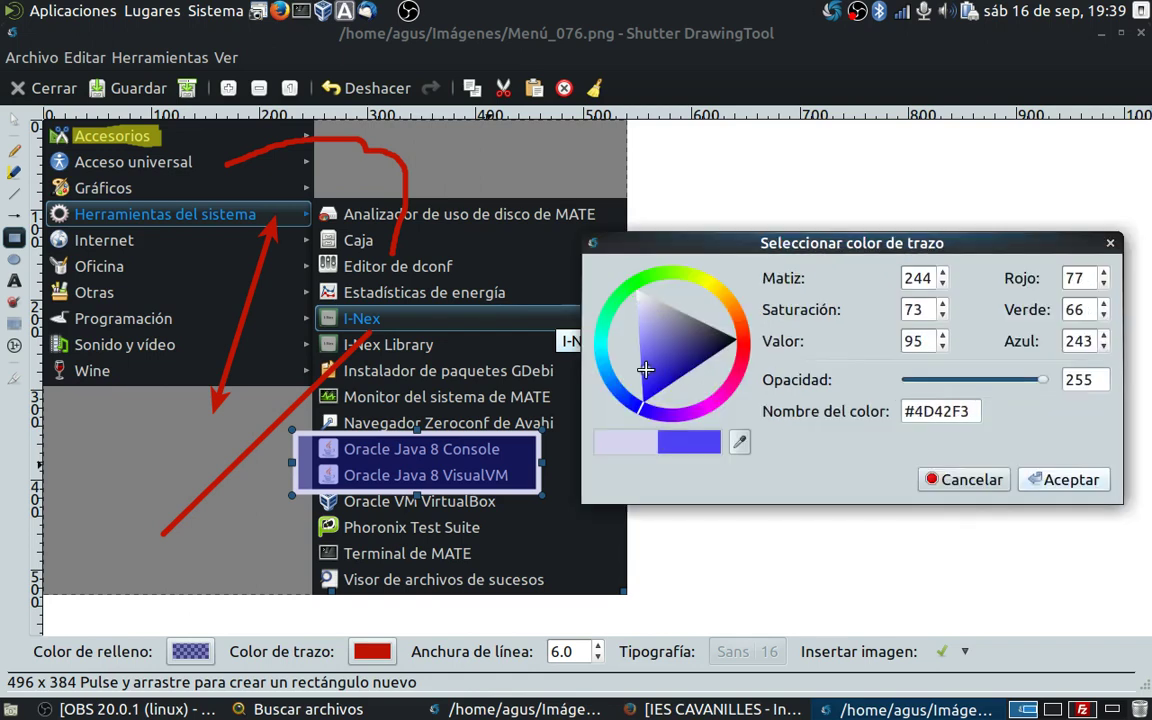
pyautogui.click(1050, 479)
# - Set the rectangle's fill colour to pale yellow #F5E86F in its preferences
pyautogui.click(923, 344)
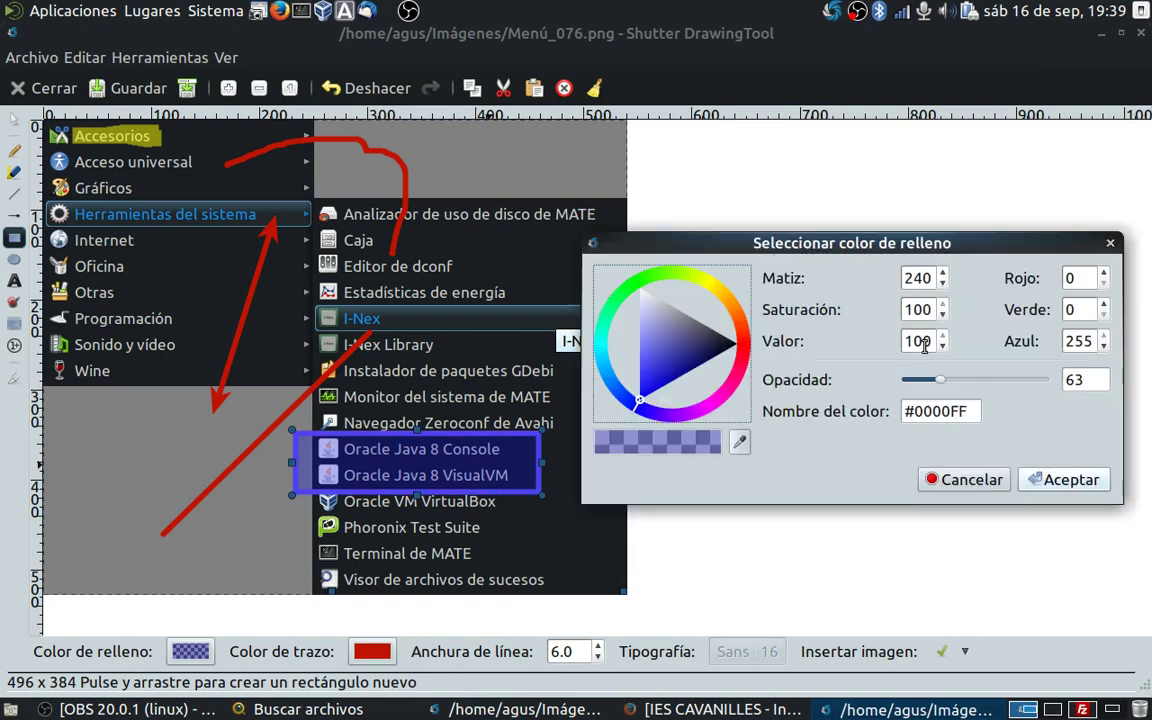
pyautogui.click(711, 291)
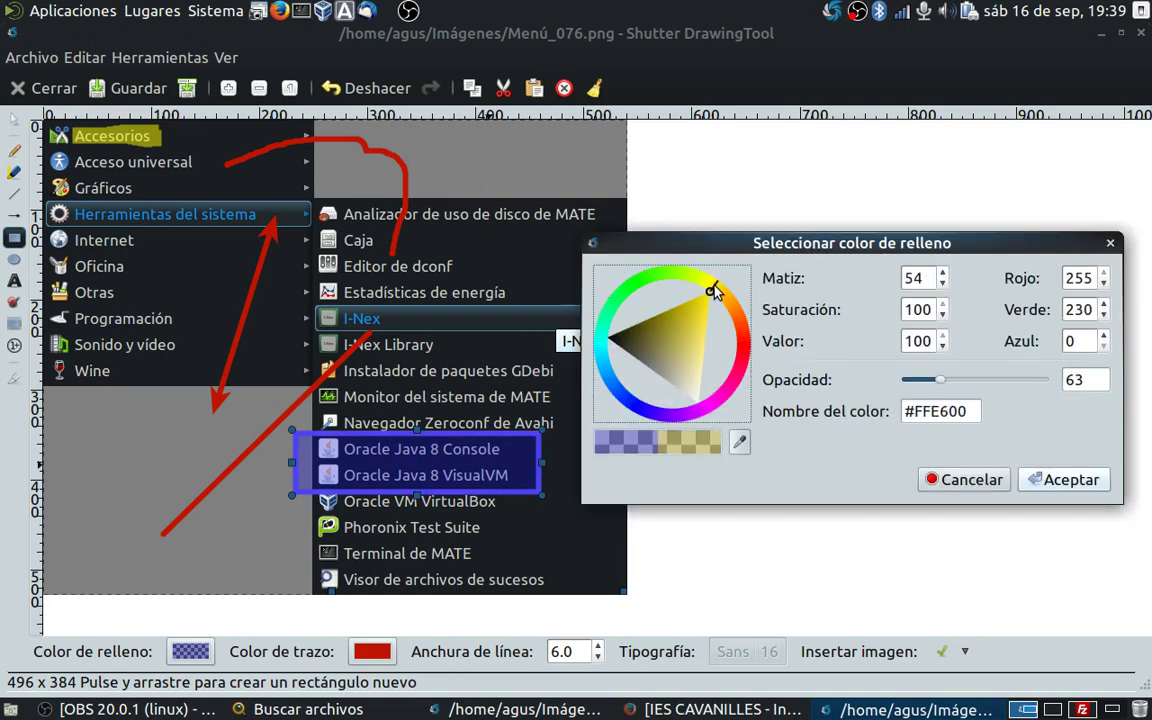
pyautogui.click(701, 342)
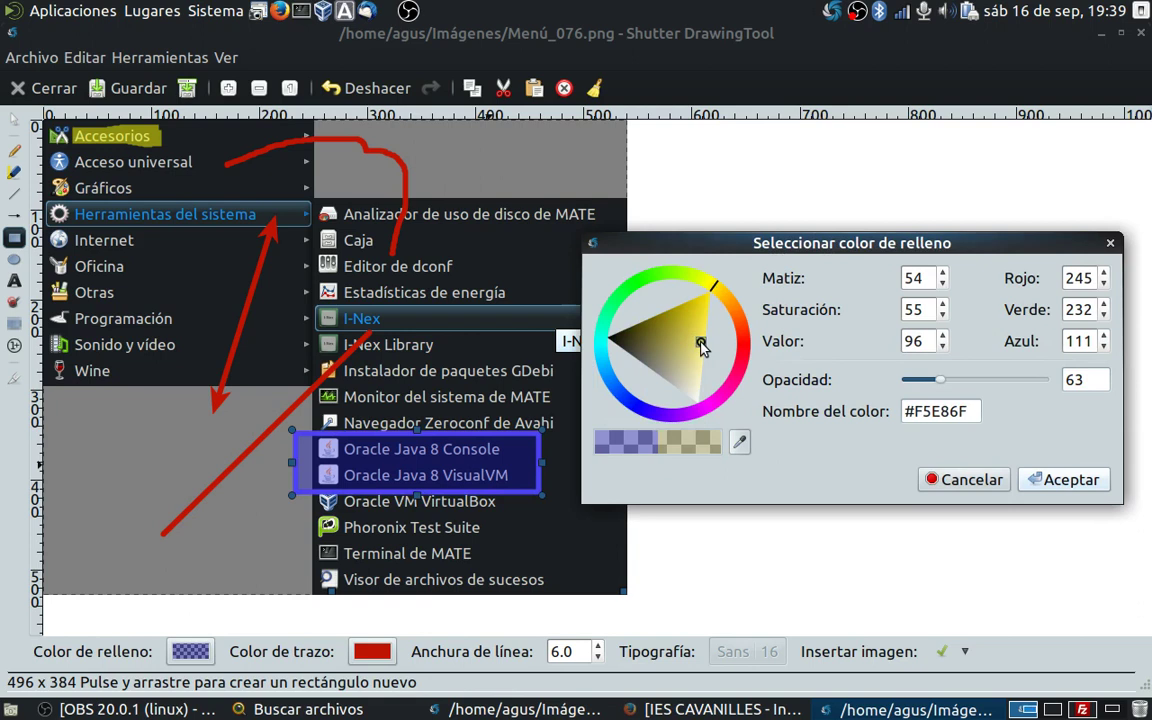
pyautogui.click(1060, 481)
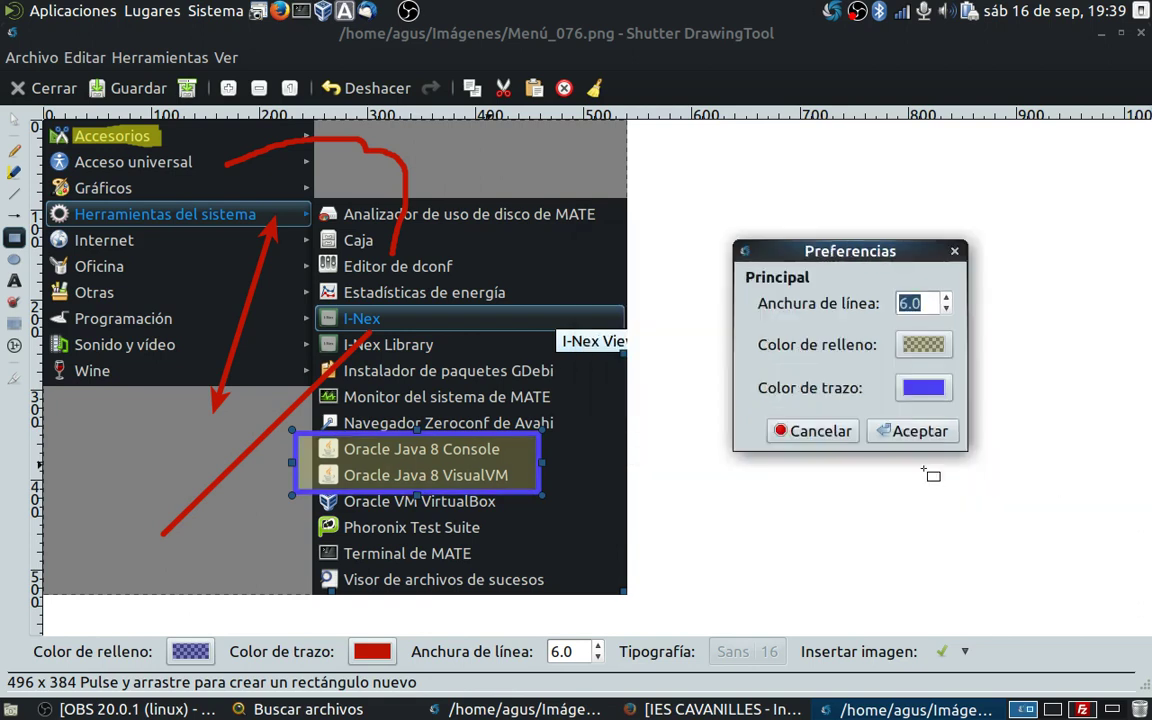
# - Try the rectangle's yellow fill at opacity 0 and at full opacity 255
pyautogui.click(922, 344)
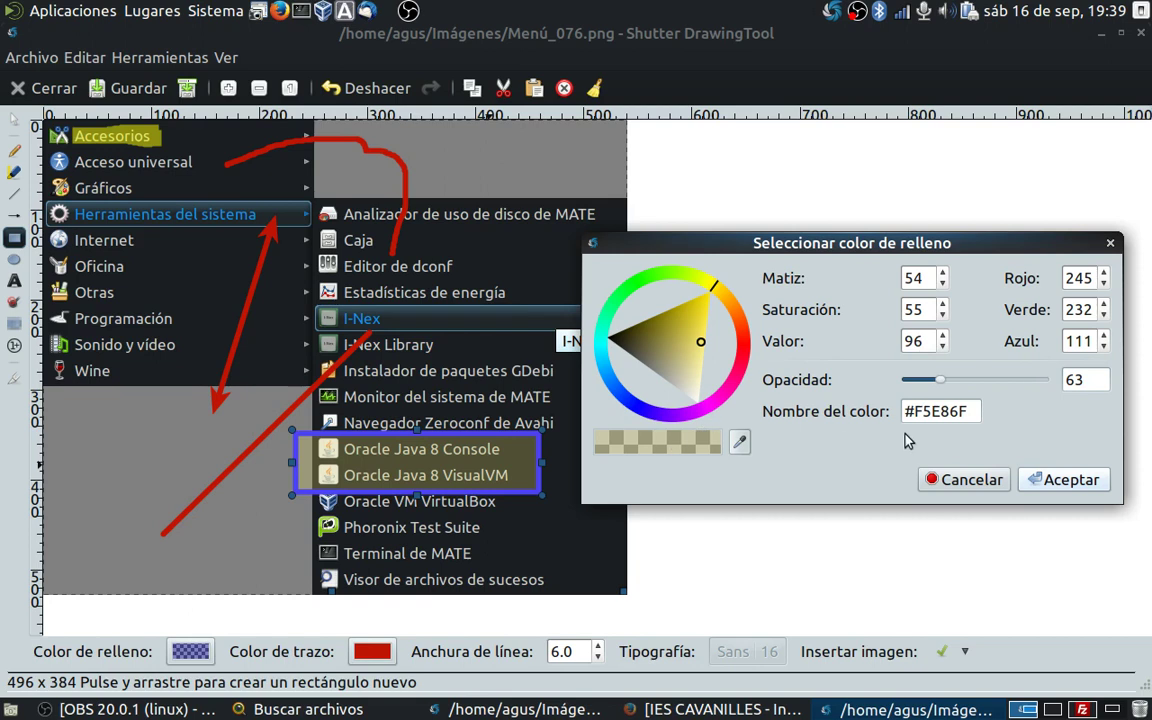
pyautogui.moveTo(940, 381); pyautogui.dragTo(900, 382)
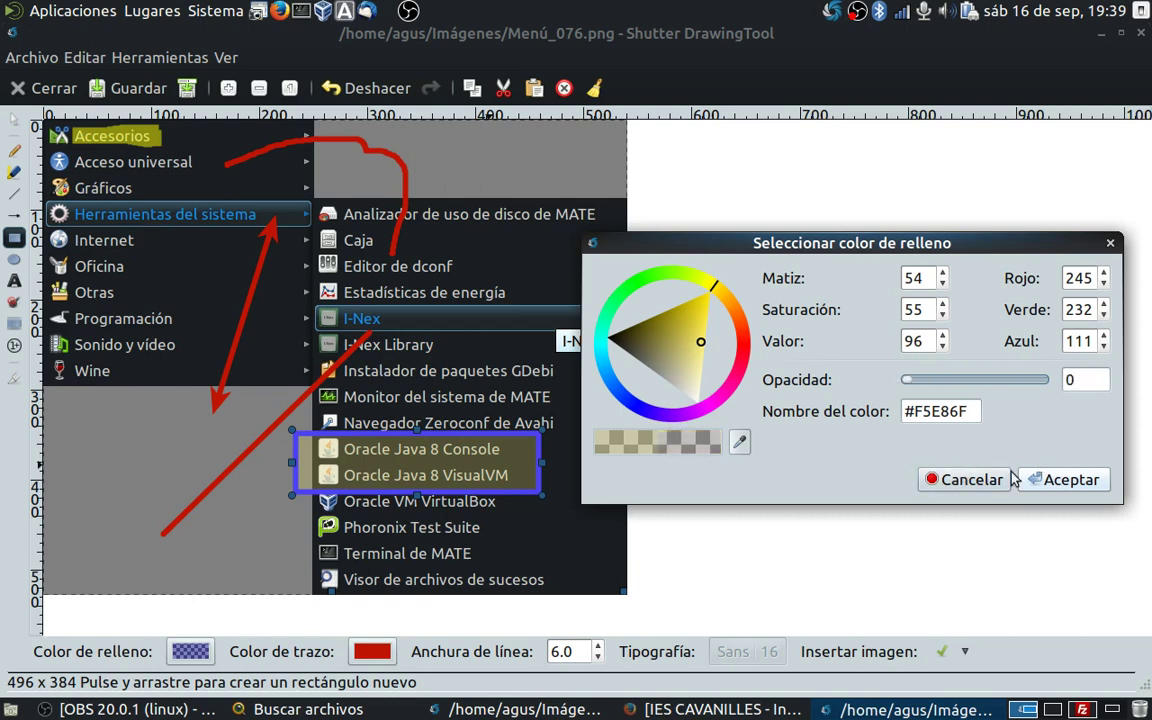
pyautogui.click(1042, 480)
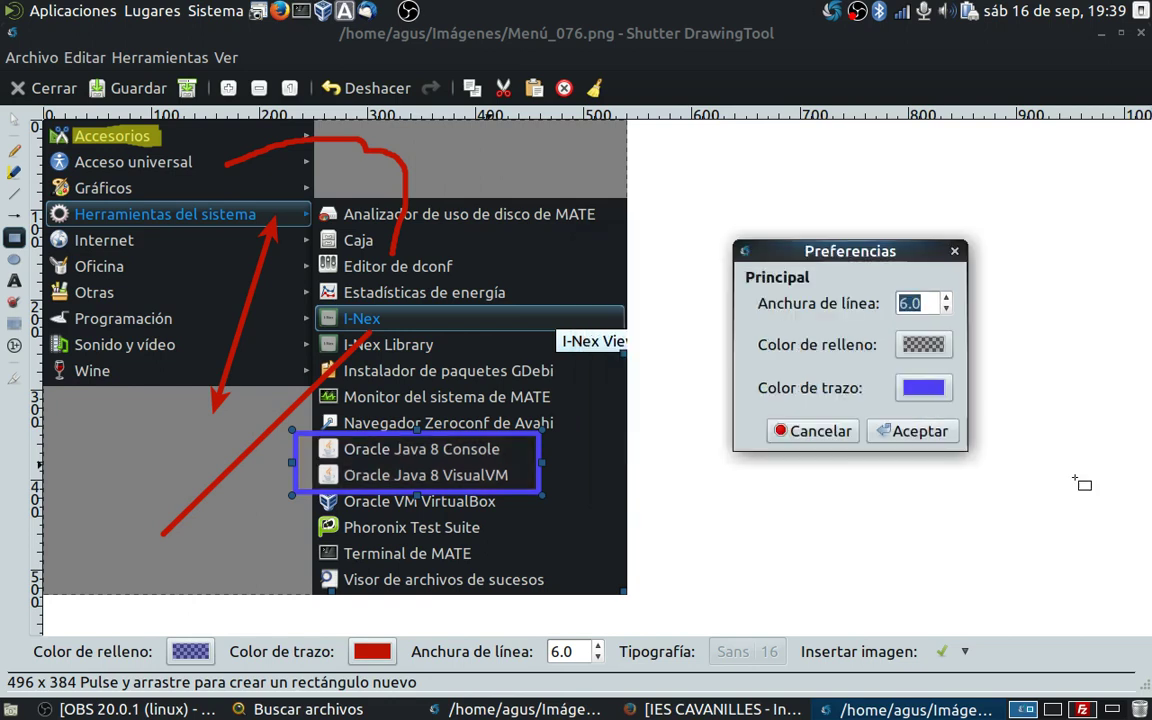
pyautogui.click(925, 345)
pyautogui.moveTo(910, 385); pyautogui.dragTo(1048, 382)
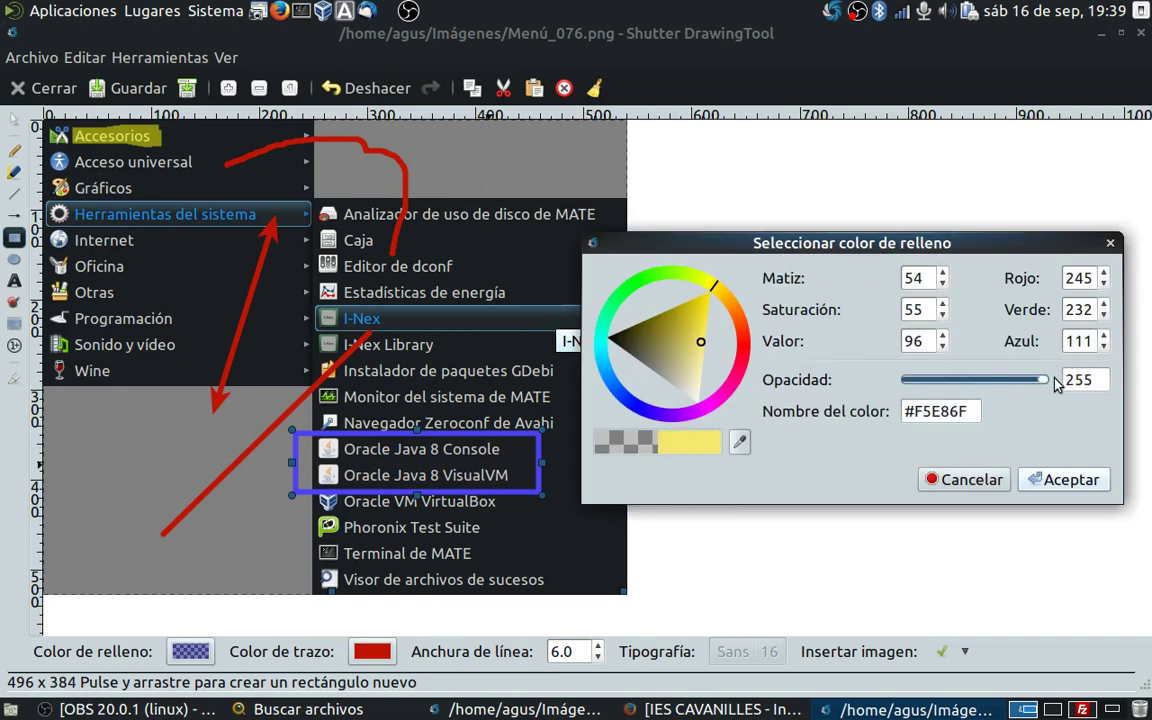
pyautogui.click(1062, 481)
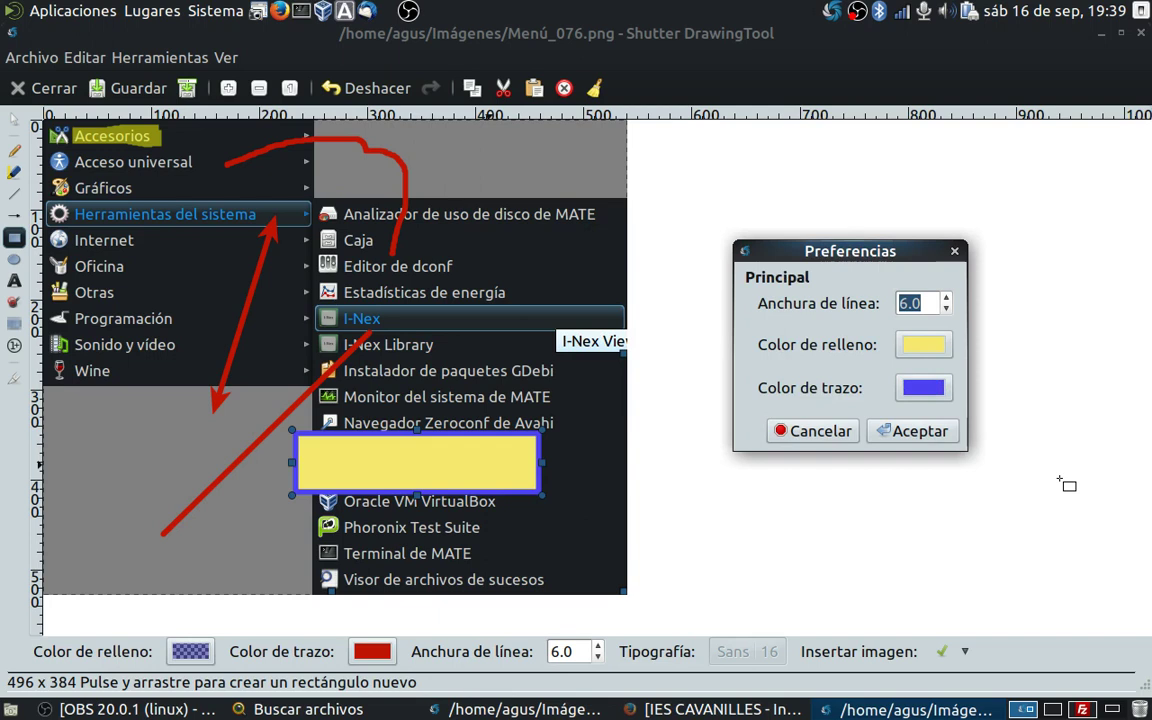
# - Lower the rectangle's fill opacity to roughly the middle of its range and apply the preferences
pyautogui.click(928, 346)
pyautogui.moveTo(1047, 387); pyautogui.dragTo(963, 385)
pyautogui.click(1053, 482)
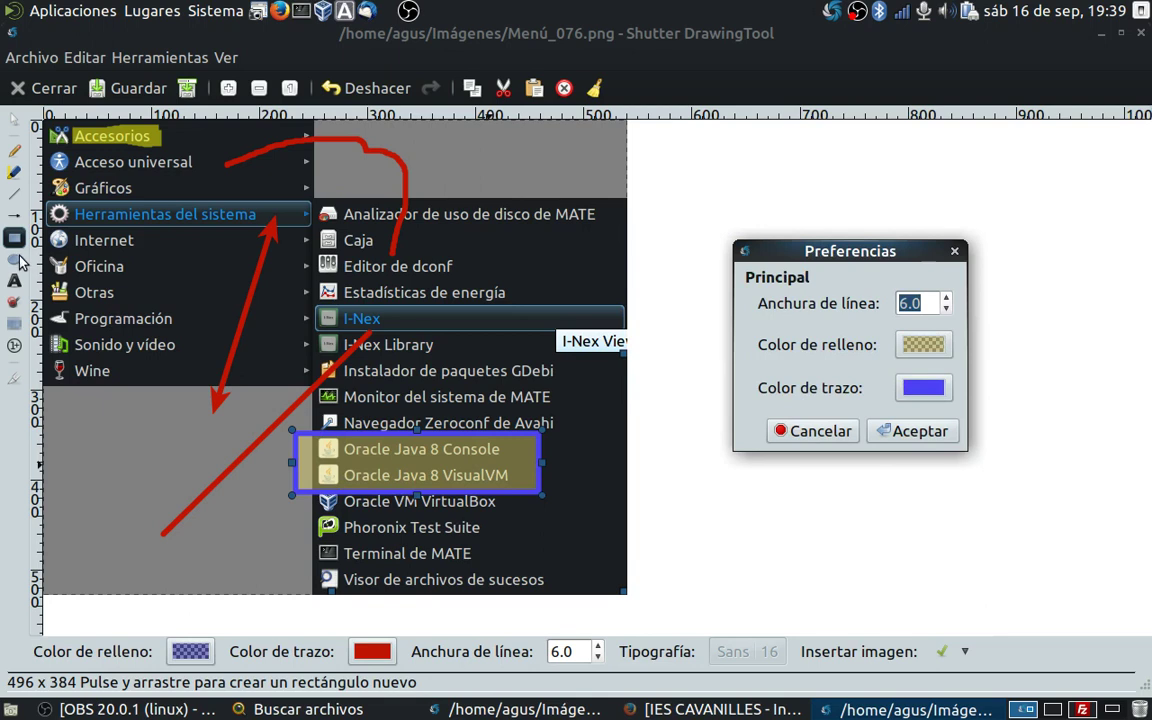
pyautogui.click(888, 430)
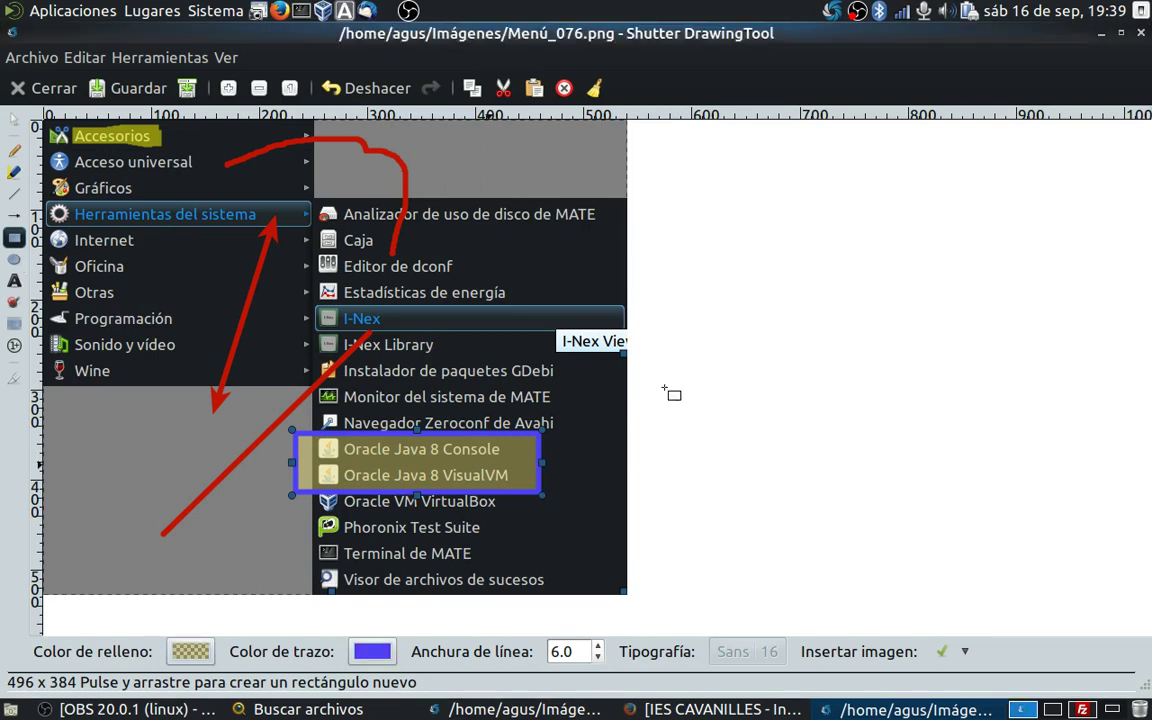
# - Draw an ellipse around the Programación, Sonido y vídeo and Wine entries and move it over the Caja to I-Nex entries
pyautogui.click(14, 259)
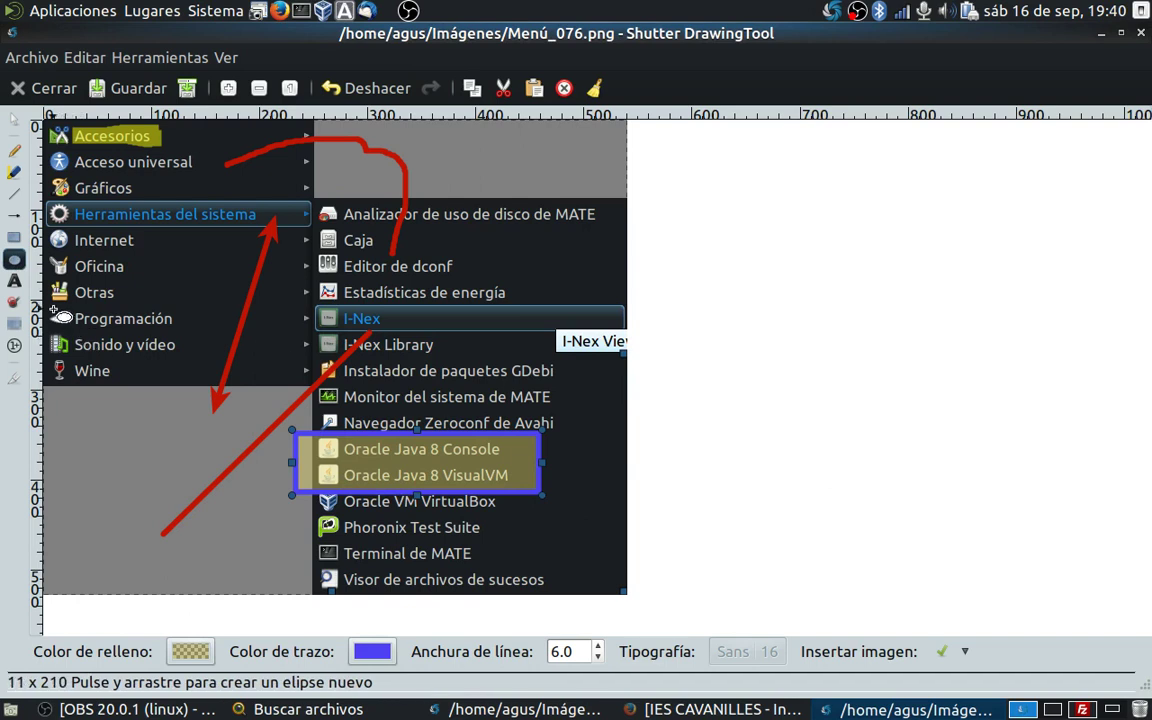
pyautogui.moveTo(49, 303)
pyautogui.mouseDown()
pyautogui.moveTo(279, 389)
pyautogui.moveTo(300, 421)
pyautogui.mouseUp()
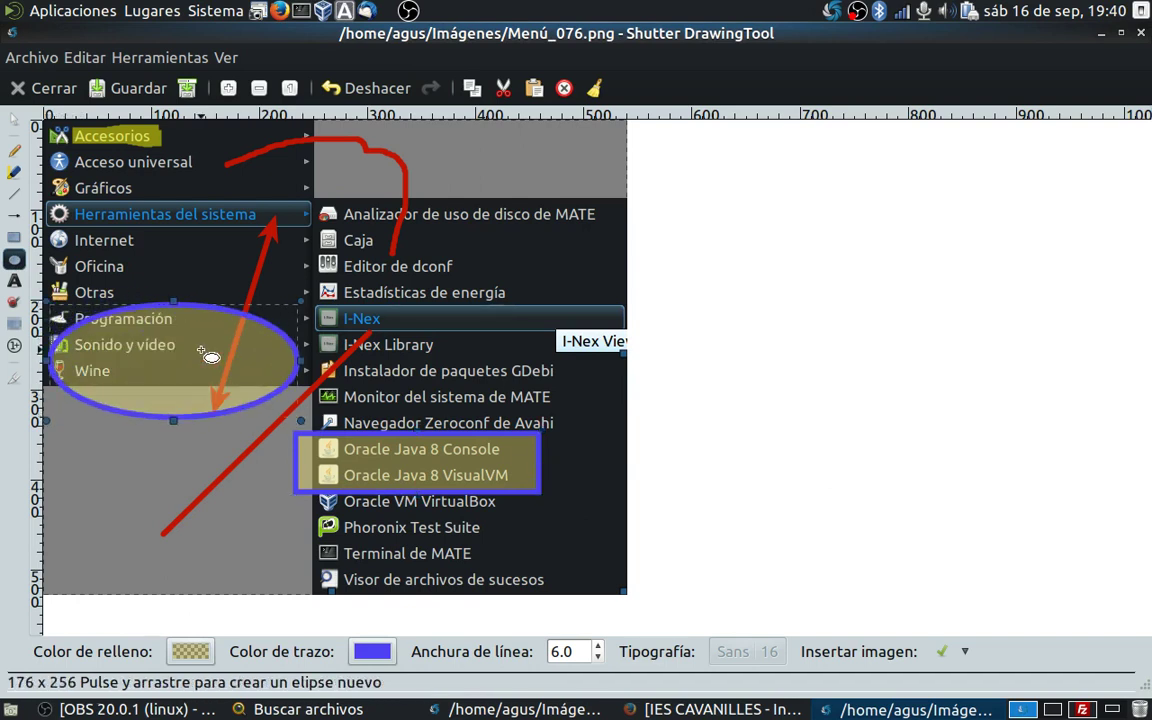
pyautogui.click(14, 121)
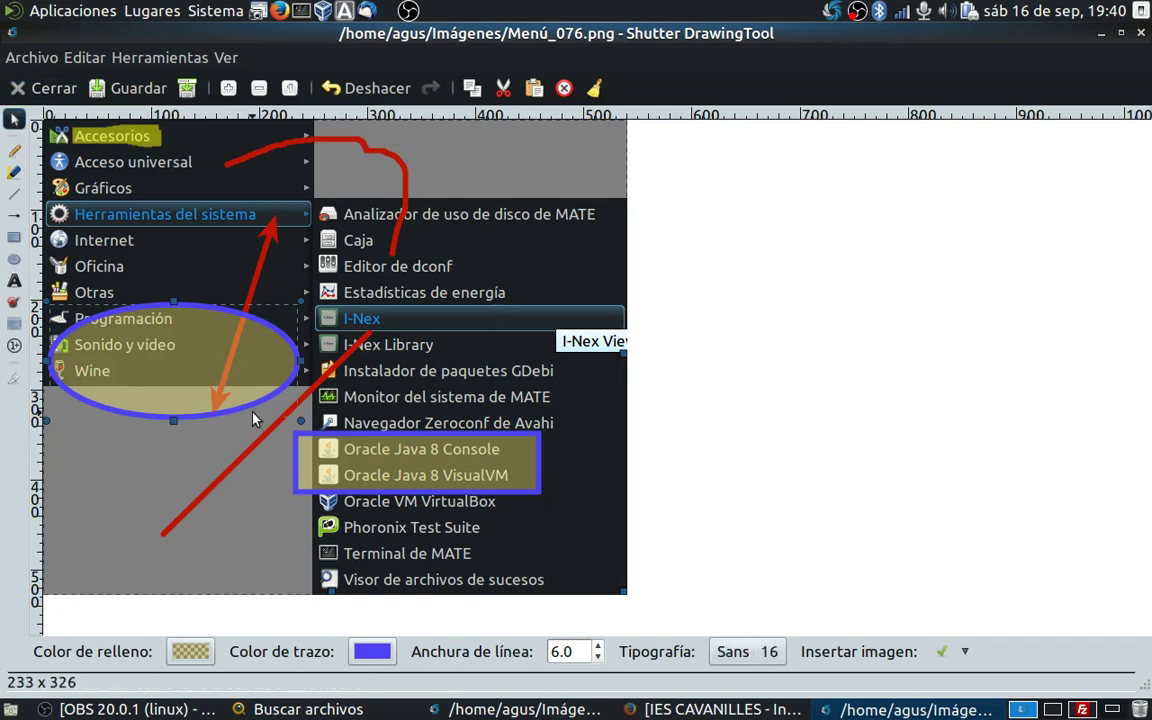
pyautogui.moveTo(194, 349); pyautogui.dragTo(440, 266)
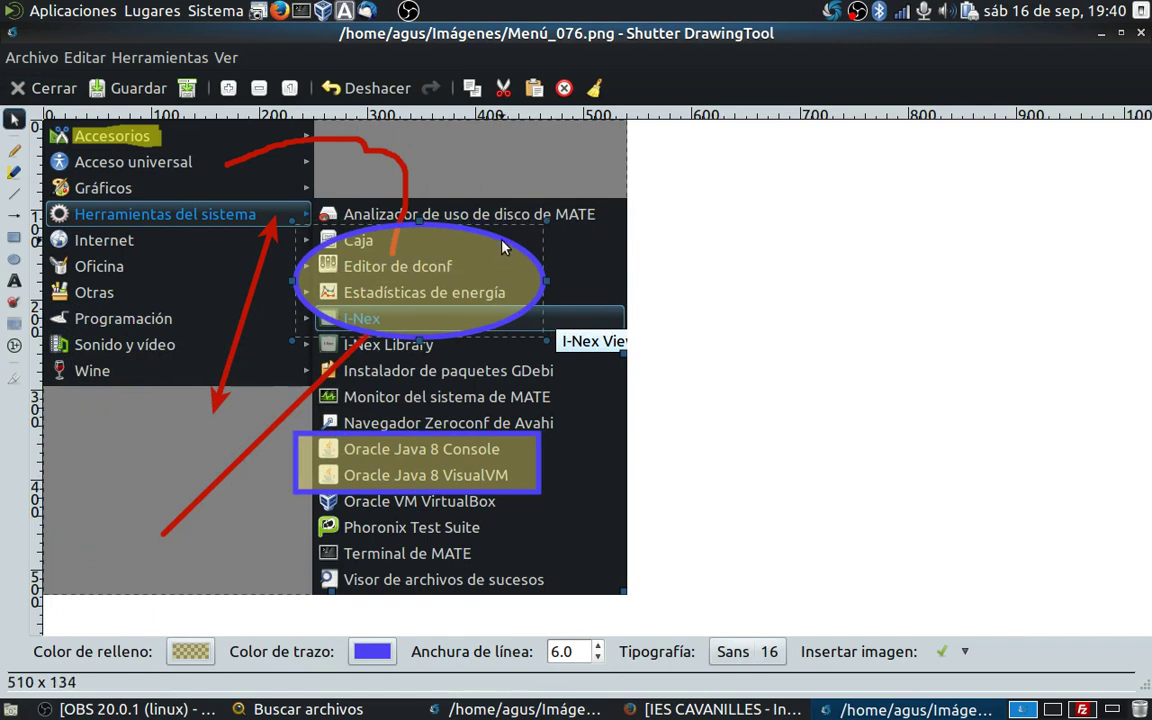
# - Edit the ellipse's preferences to set its stroke colour to dark red #87070C
pyautogui.rightClick(464, 260)
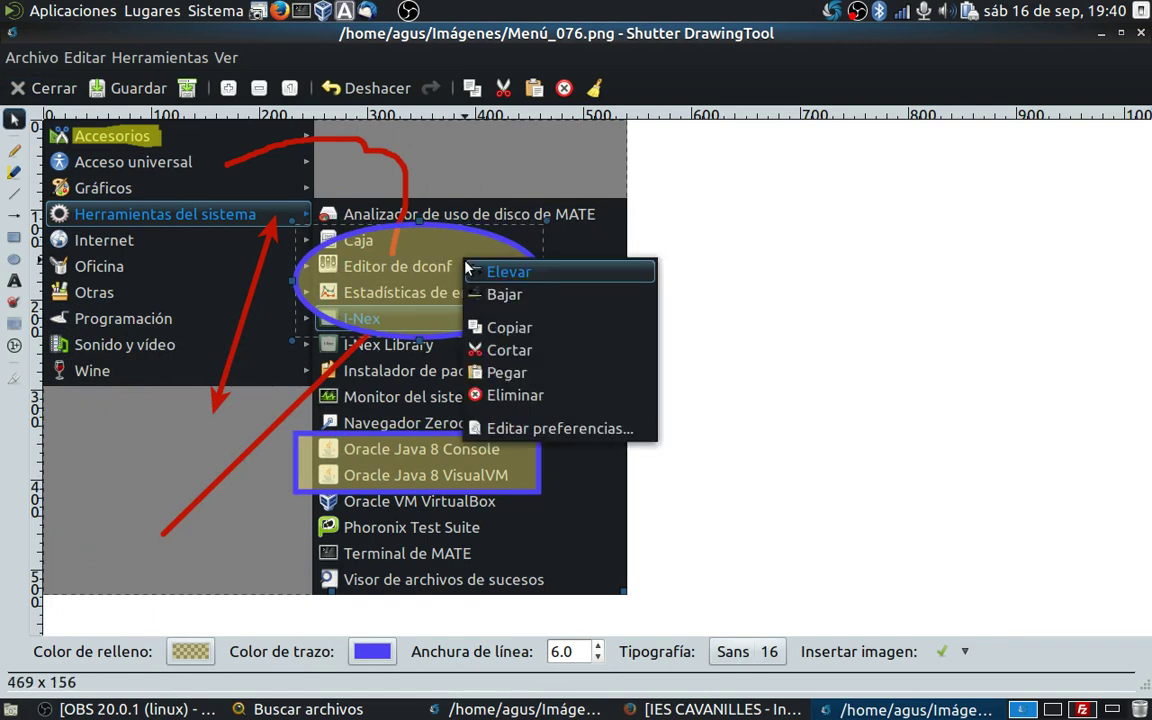
pyautogui.click(565, 429)
pyautogui.click(653, 422)
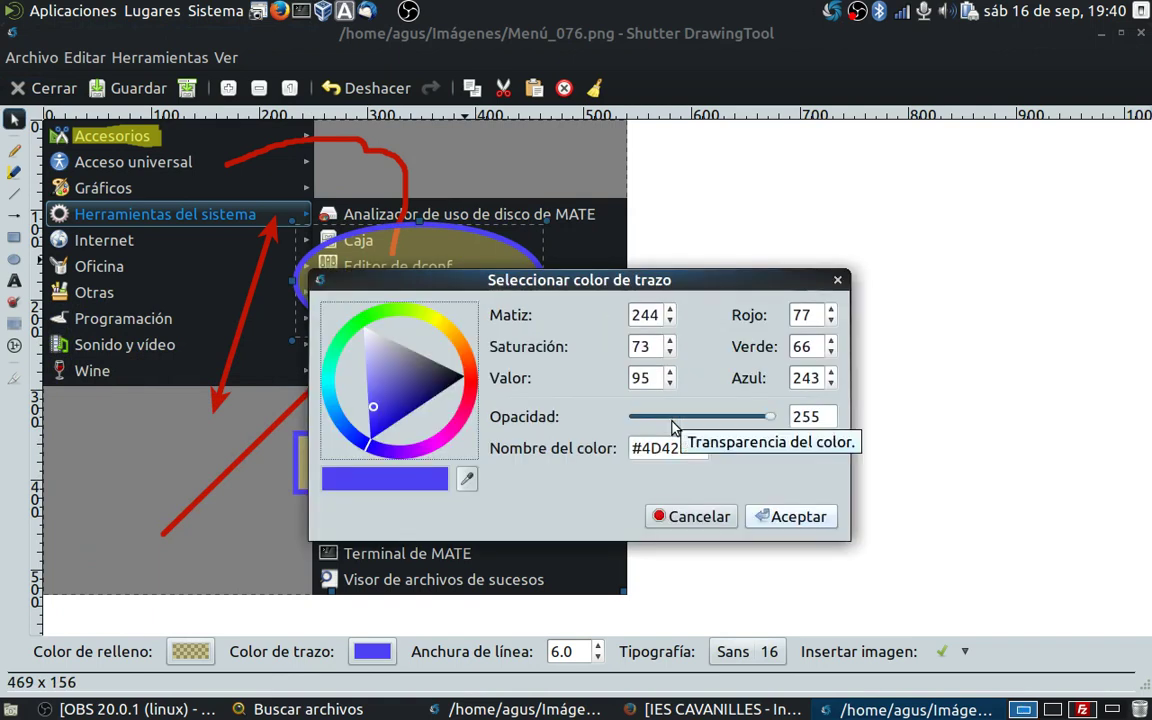
pyautogui.moveTo(400, 362); pyautogui.dragTo(483, 382)
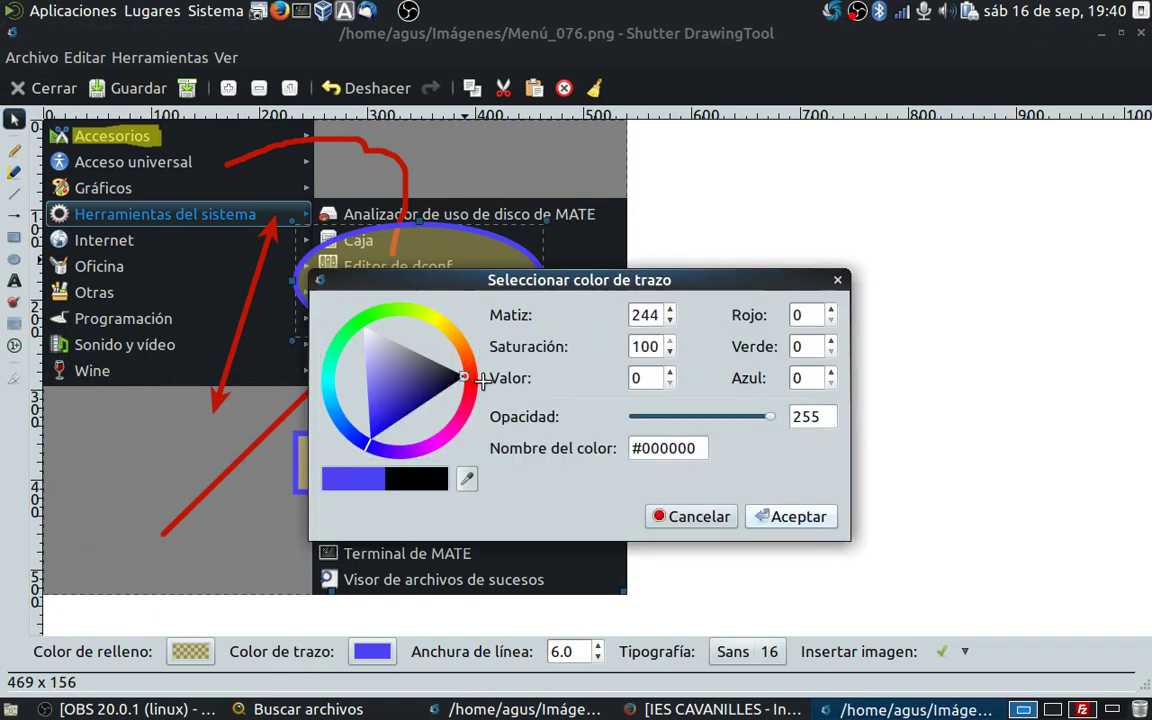
pyautogui.click(471, 385)
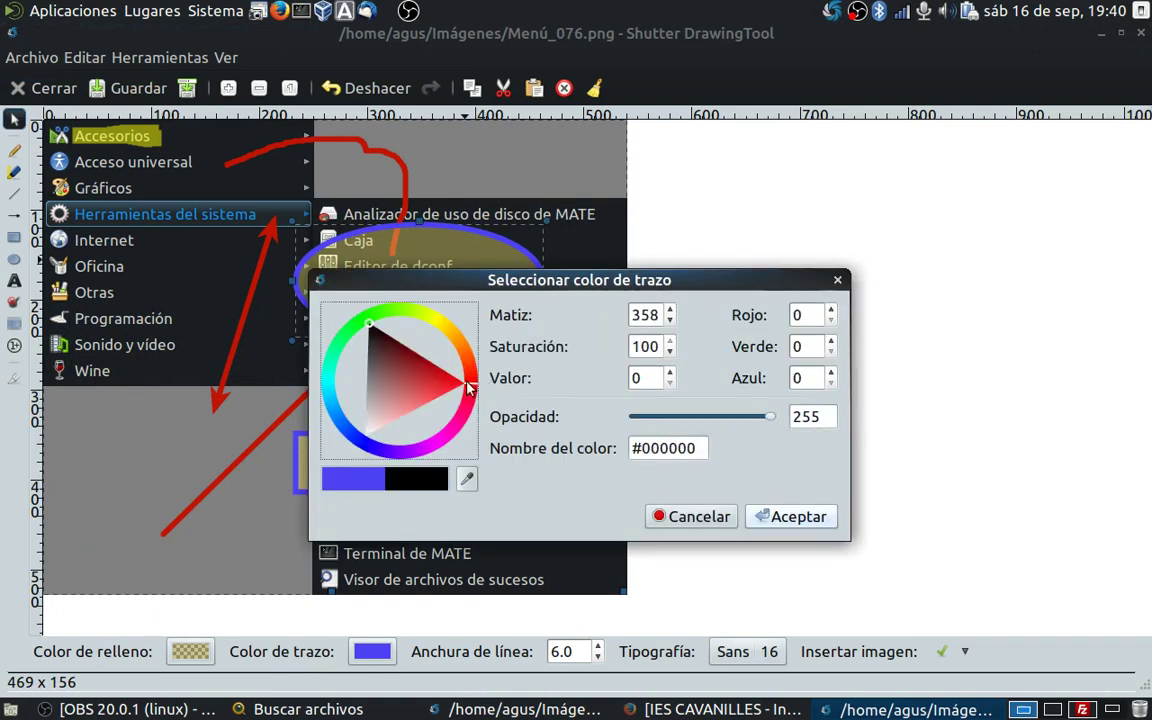
pyautogui.click(446, 380)
pyautogui.click(416, 356)
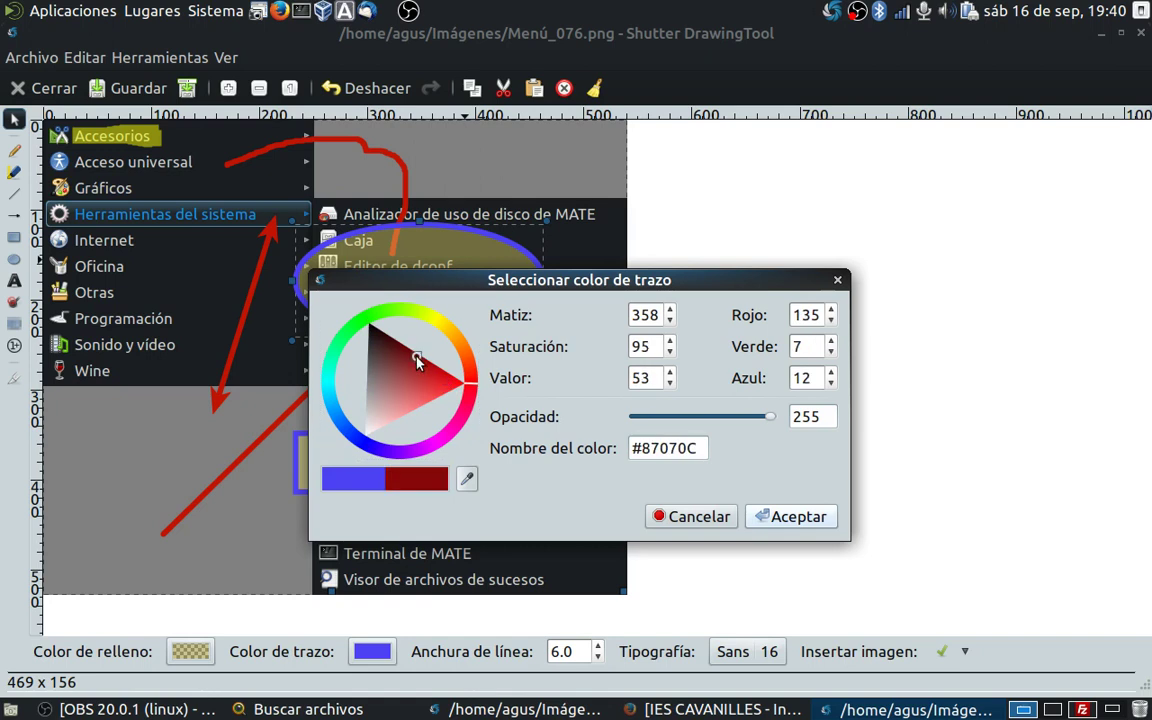
pyautogui.click(791, 517)
# - Set the ellipse's line width to 10 in its preferences
pyautogui.moveTo(600, 293); pyautogui.dragTo(729, 309)
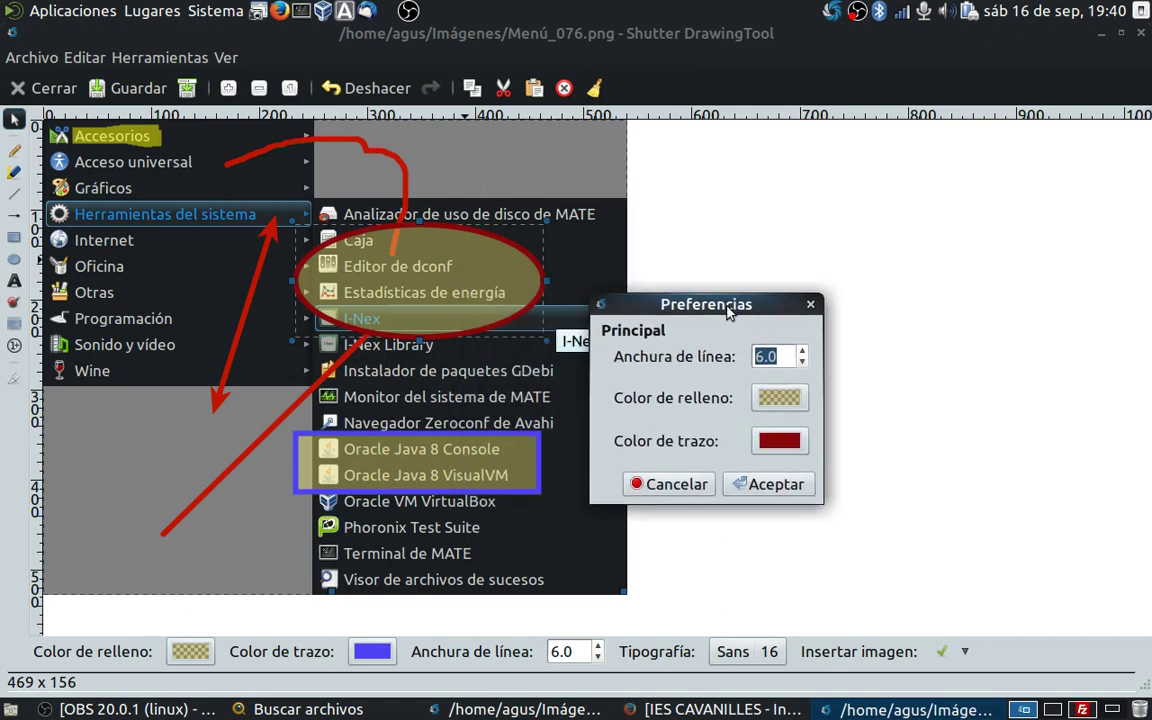
pyautogui.click(804, 351)
pyautogui.click(804, 351)
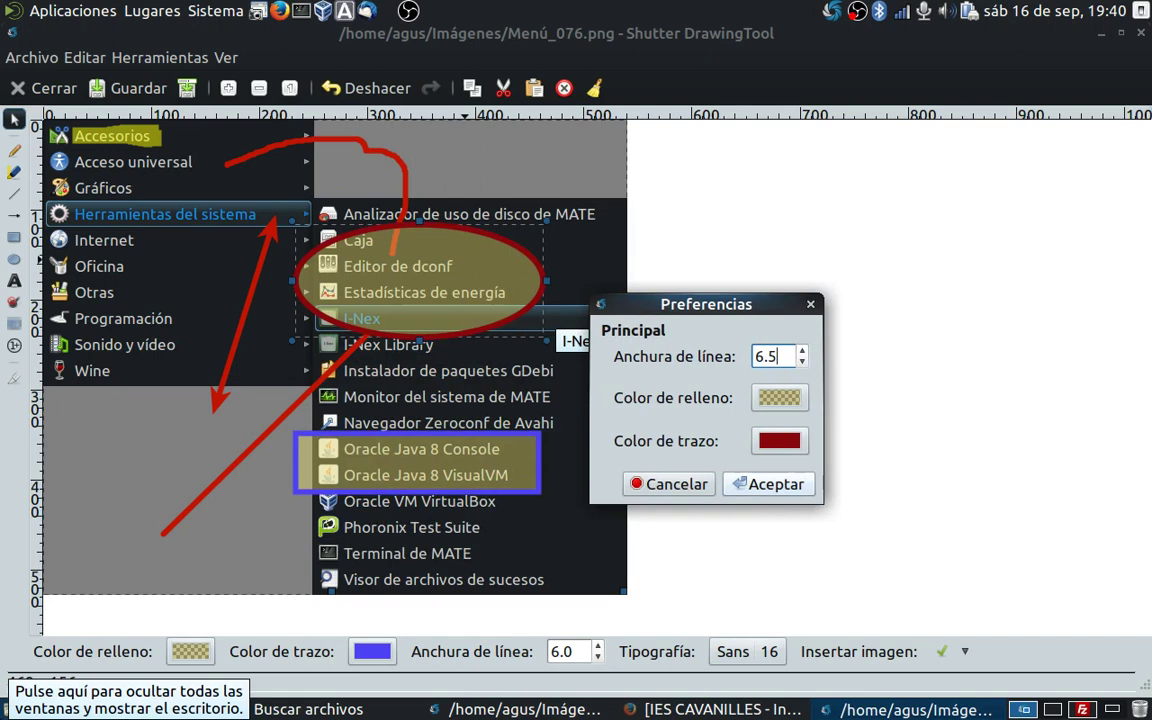
pyautogui.write('10')
# - Set the ellipse's fill opacity to 37 and apply its preferences
pyautogui.click(780, 398)
pyautogui.moveTo(816, 438); pyautogui.dragTo(783, 436)
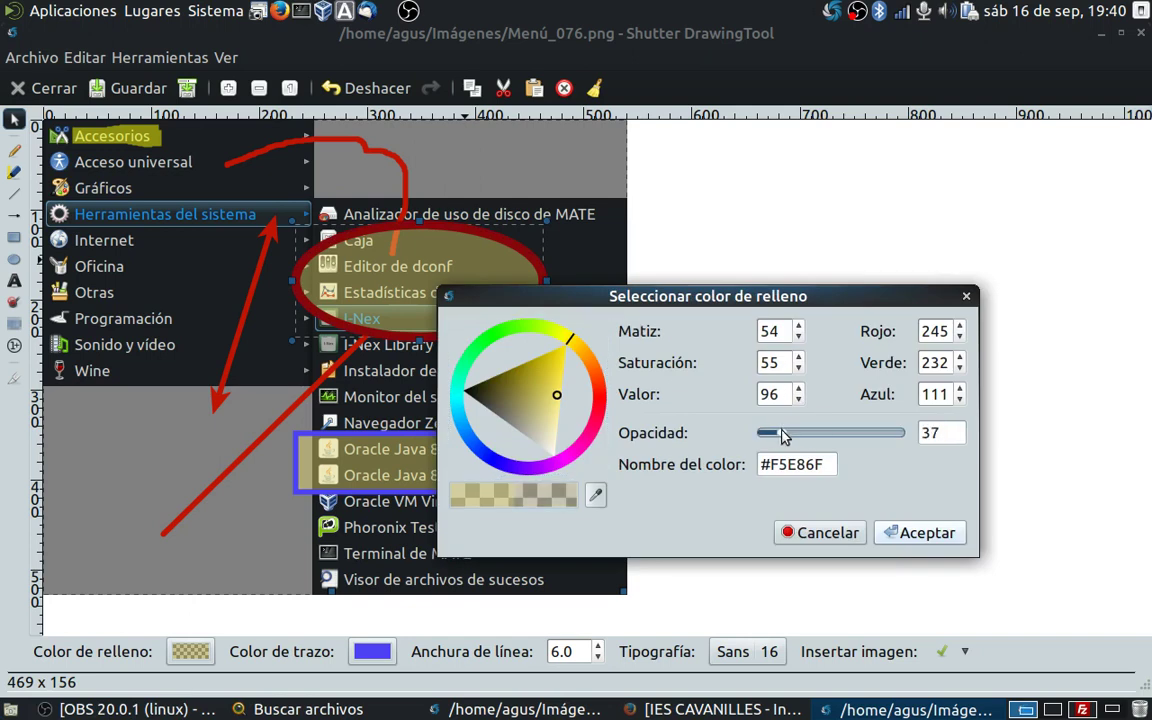
pyautogui.click(890, 532)
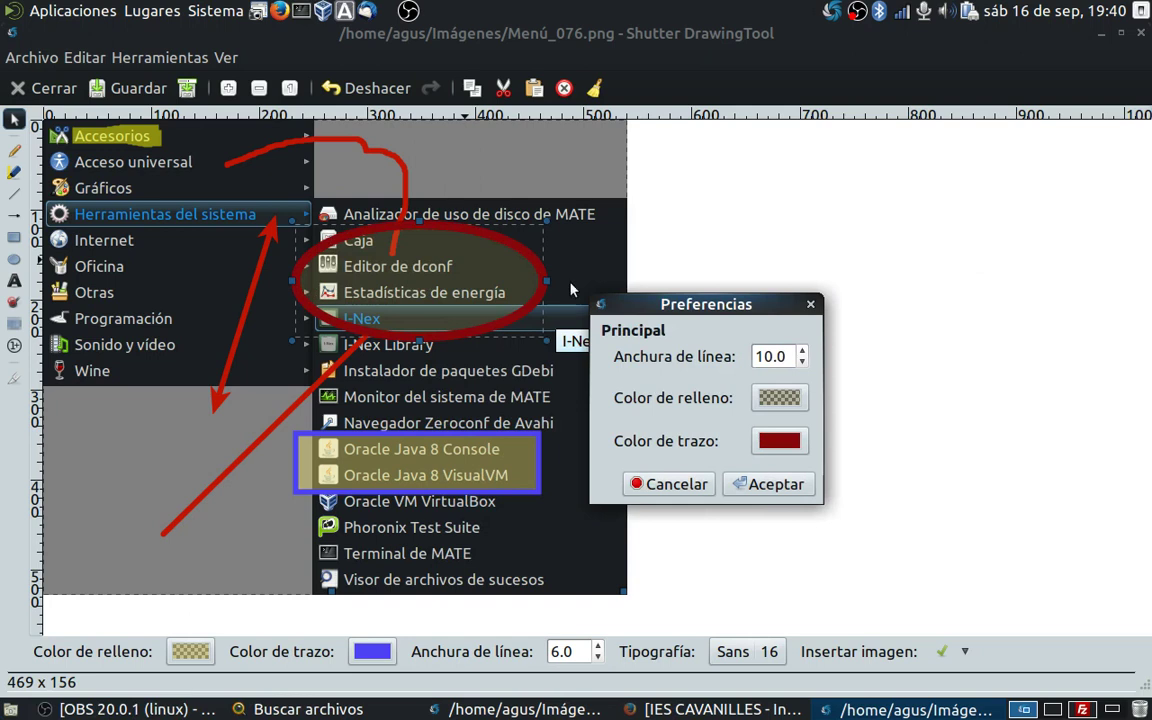
pyautogui.moveTo(655, 306); pyautogui.dragTo(843, 251)
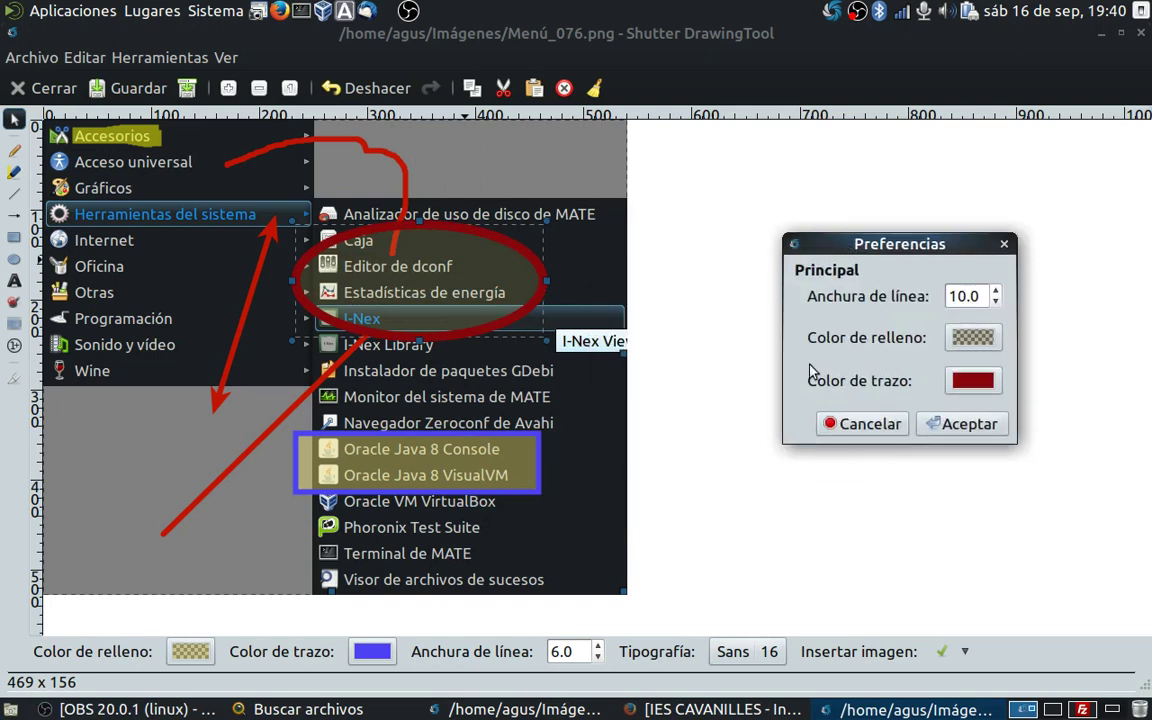
pyautogui.click(950, 424)
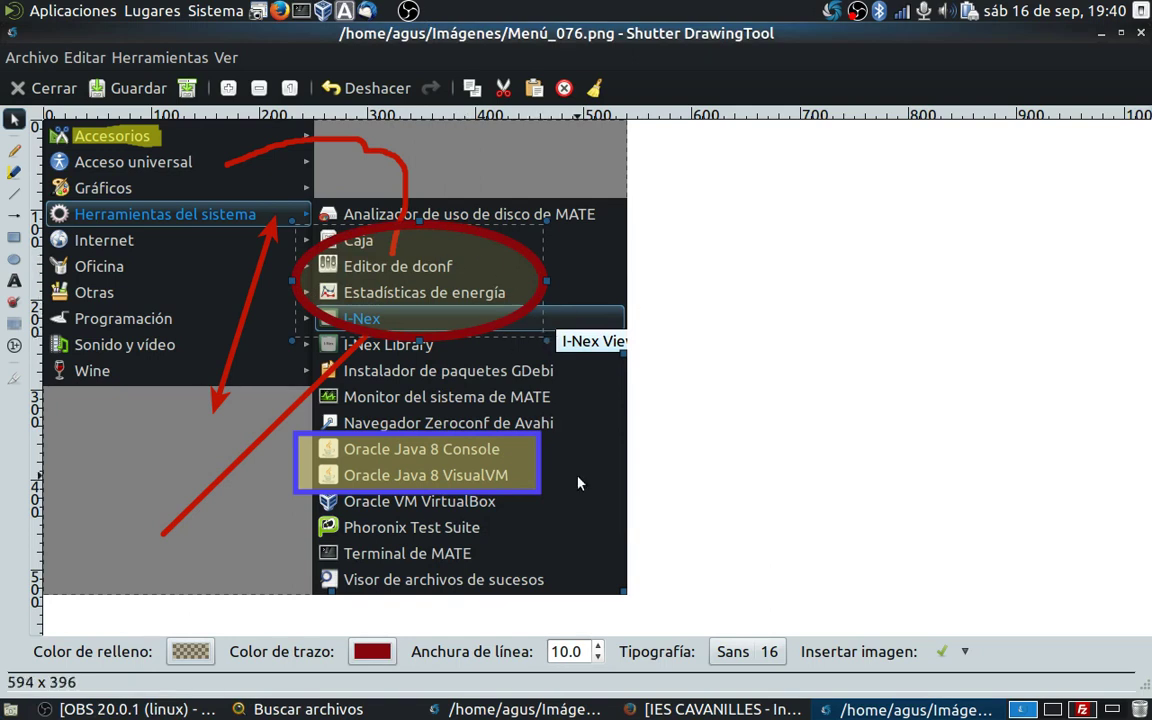
# - Adjust the selected ellipse's line width up and down, ending at 8.3
pyautogui.click(597, 659)
pyautogui.click(597, 659)
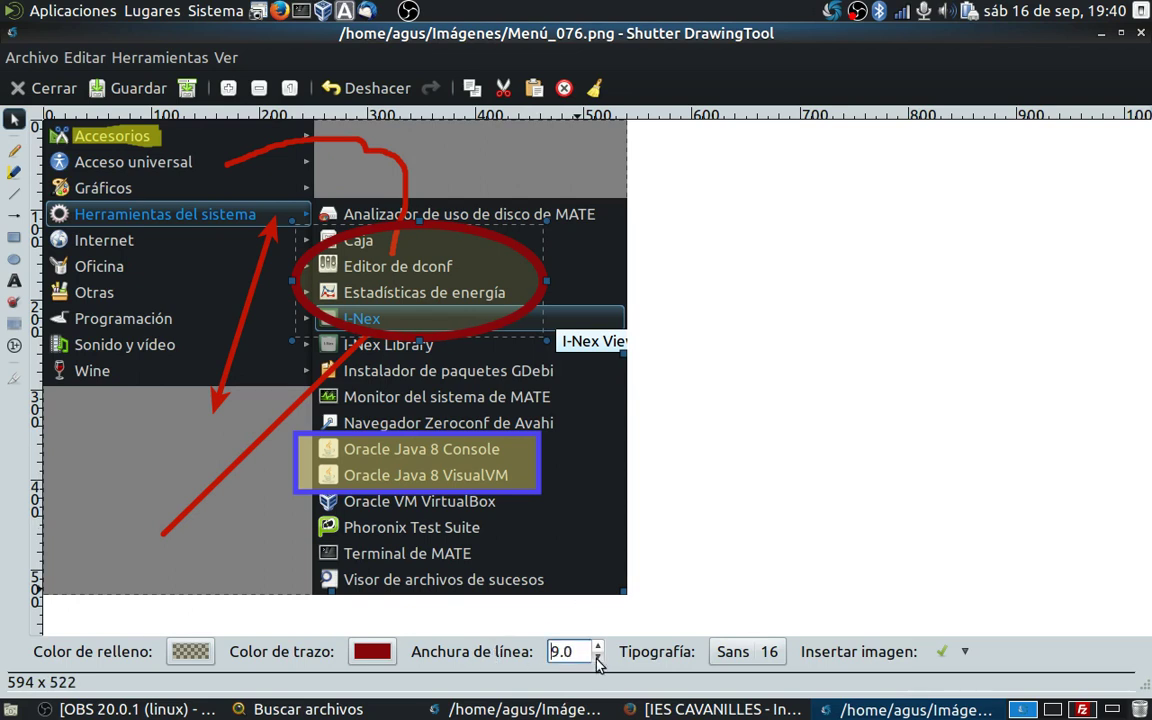
pyautogui.click(597, 659)
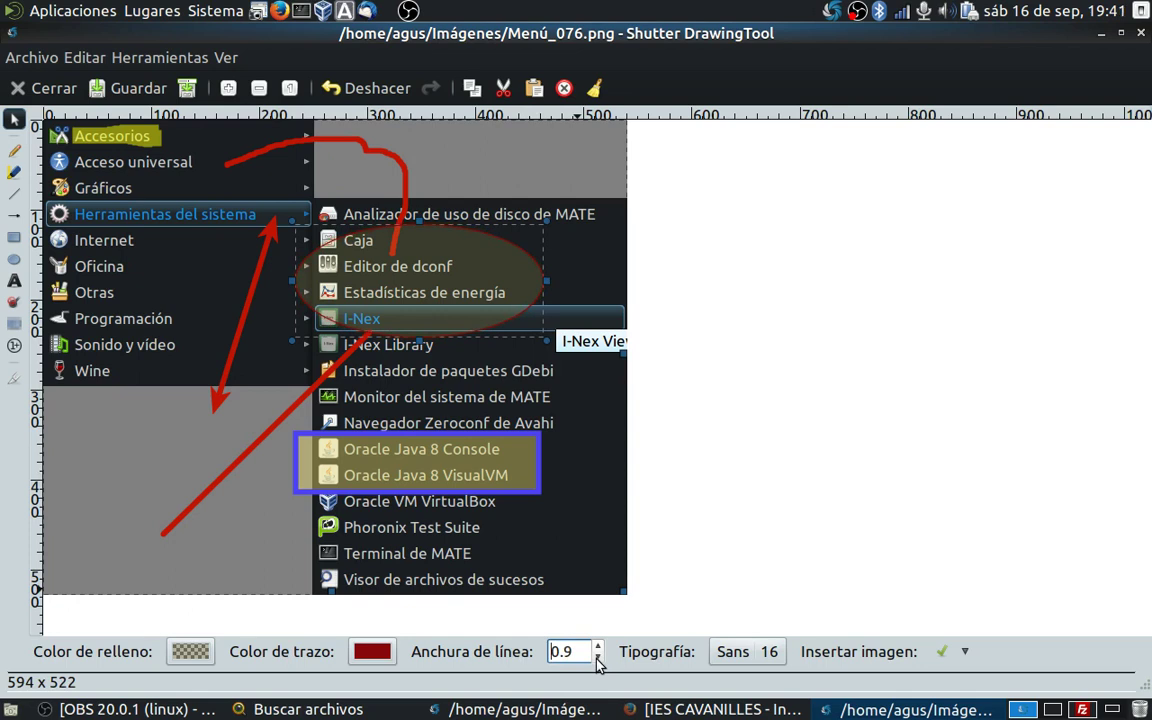
pyautogui.click(599, 646)
pyautogui.click(599, 646)
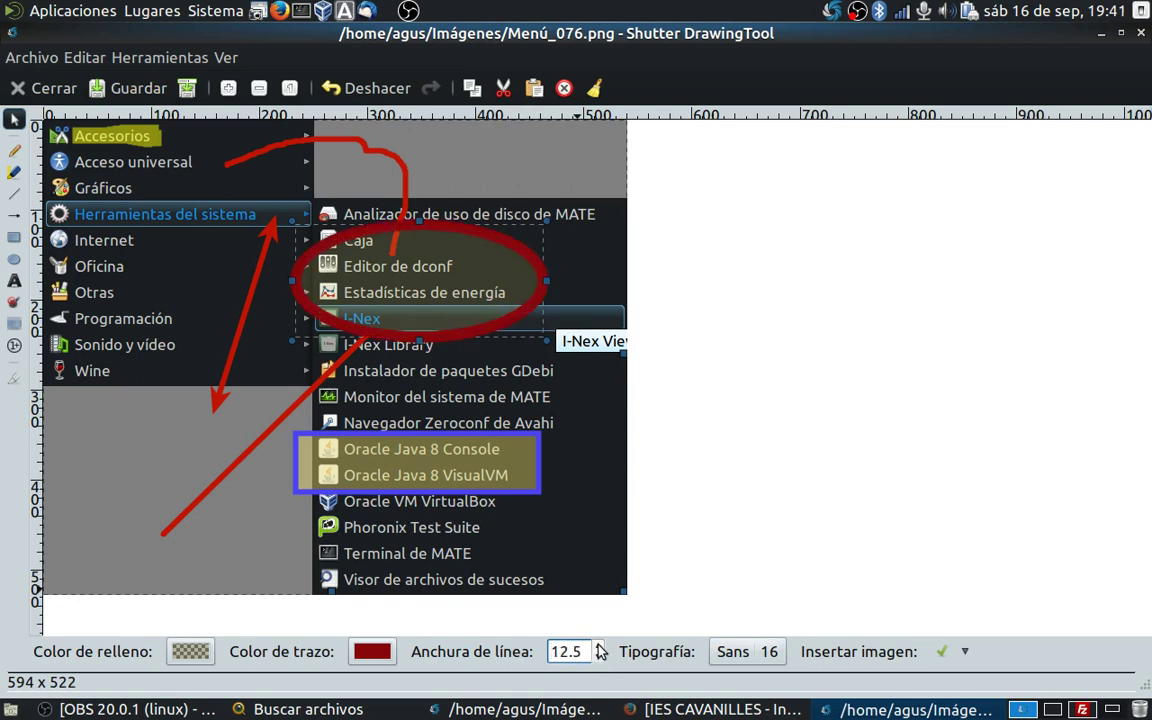
pyautogui.click(599, 659)
pyautogui.click(599, 659)
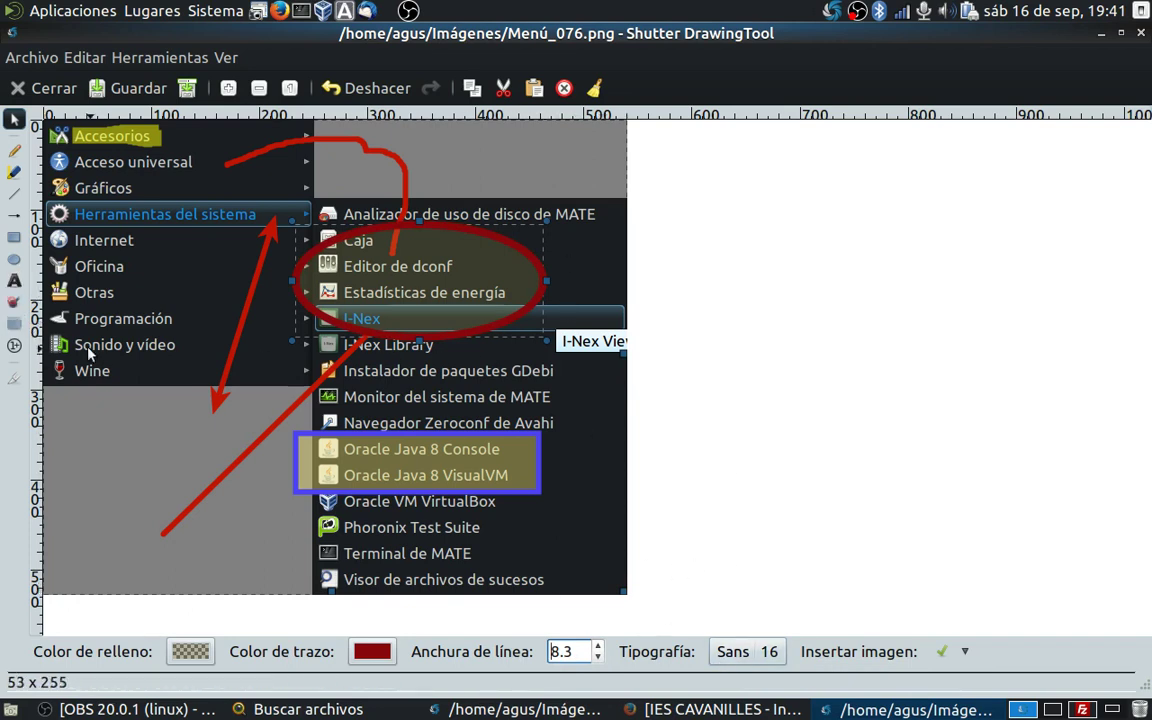
# - Add a new text area and position it fully inside the grey area below the Wine entry
pyautogui.click(13, 282)
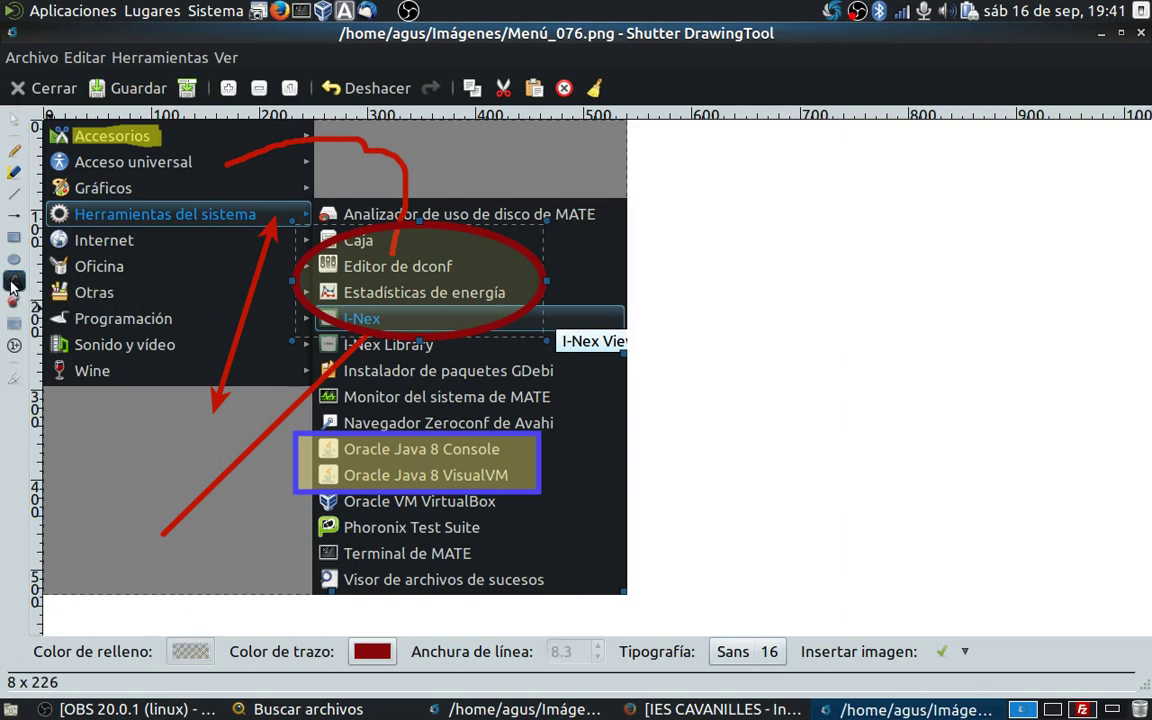
pyautogui.click(87, 421)
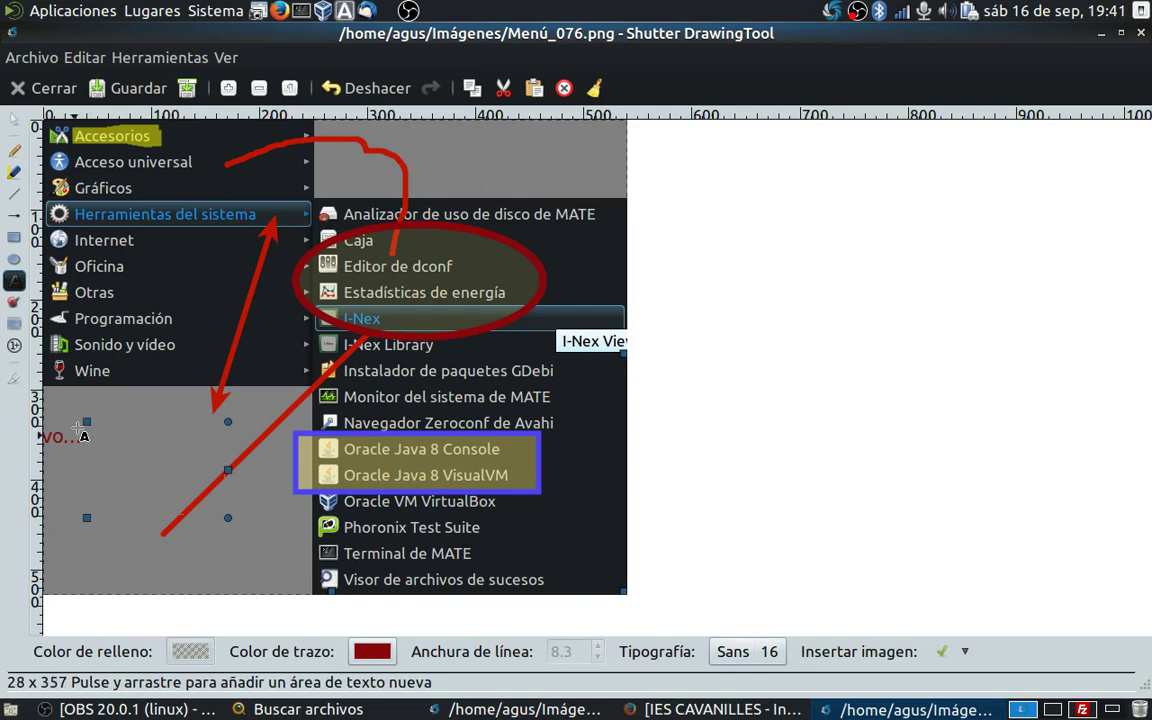
pyautogui.press('Escape')
pyautogui.moveTo(112, 464); pyautogui.dragTo(167, 467)
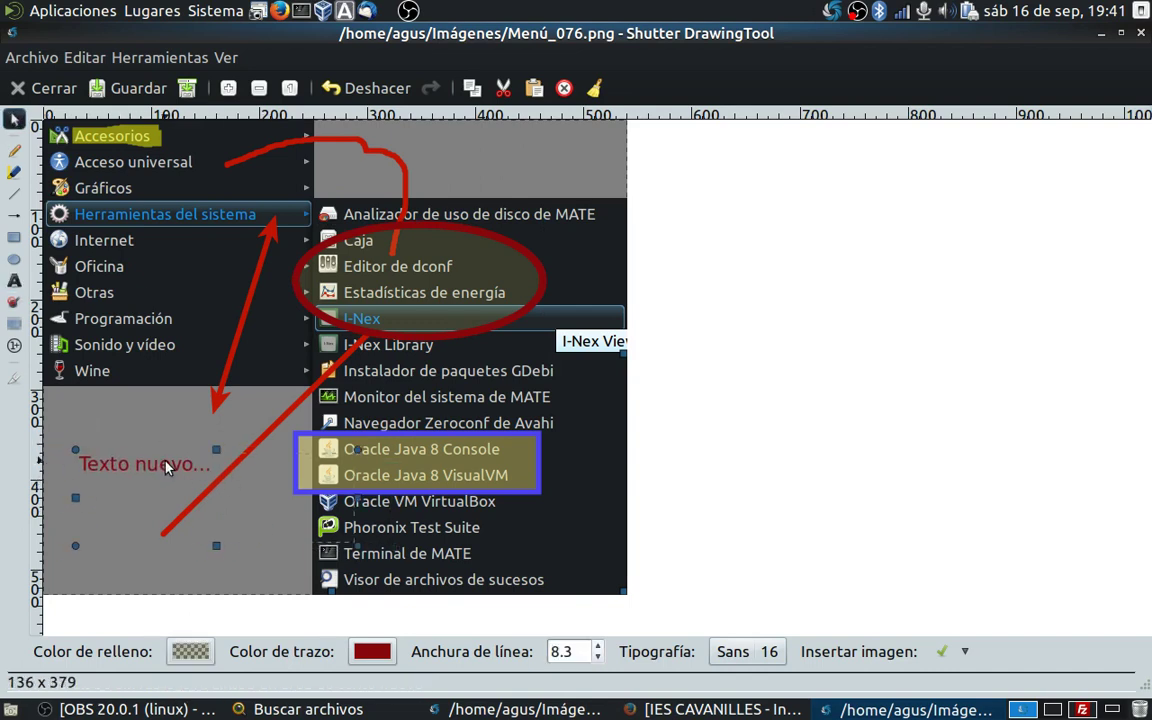
# - Replace the new text area's placeholder content with "Ejemplo de texto en captura"
pyautogui.doubleClick(165, 463)
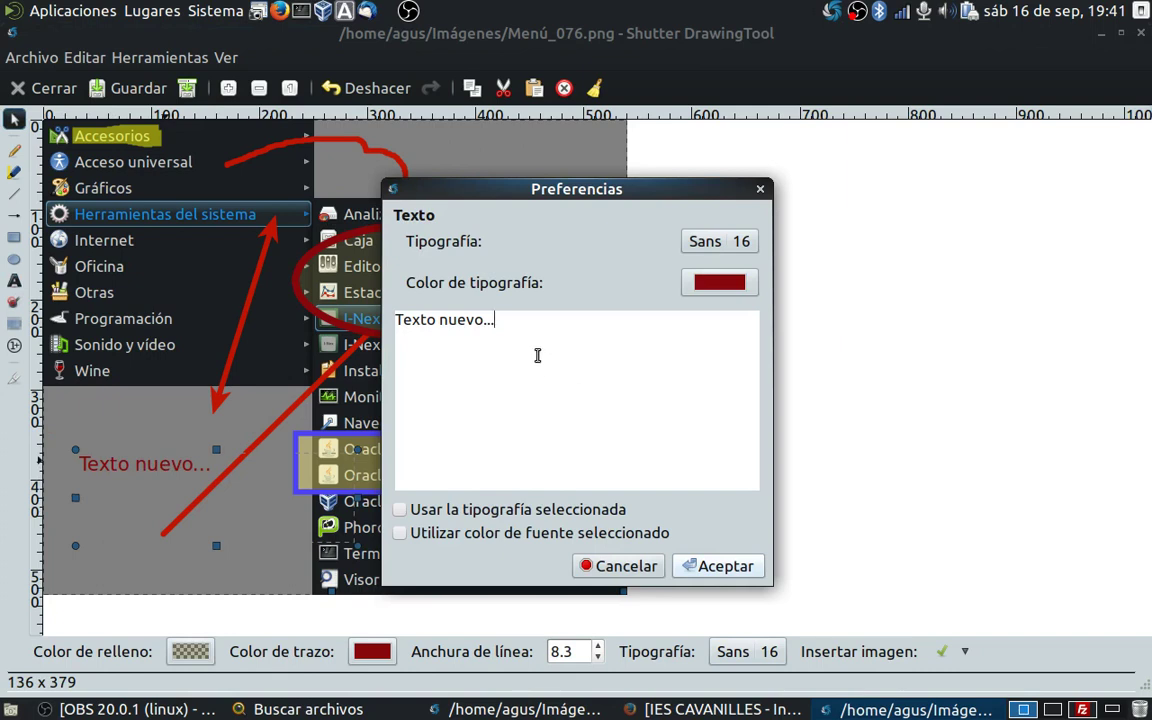
pyautogui.press('BackSpace')
pyautogui.press('BackSpace')
pyautogui.press('BackSpace')
pyautogui.press('BackSpace')
pyautogui.press('BackSpace')
pyautogui.press('BackSpace')
pyautogui.press('BackSpace')
pyautogui.press('BackSpace')
pyautogui.press('BackSpace')
pyautogui.press('BackSpace')
pyautogui.press('BackSpace')
pyautogui.press('BackSpace')
pyautogui.press('BackSpace')
pyautogui.write('Ejemplo e')
pyautogui.press('BackSpace')
pyautogui.write('de texto eb')
pyautogui.press('BackSpace')
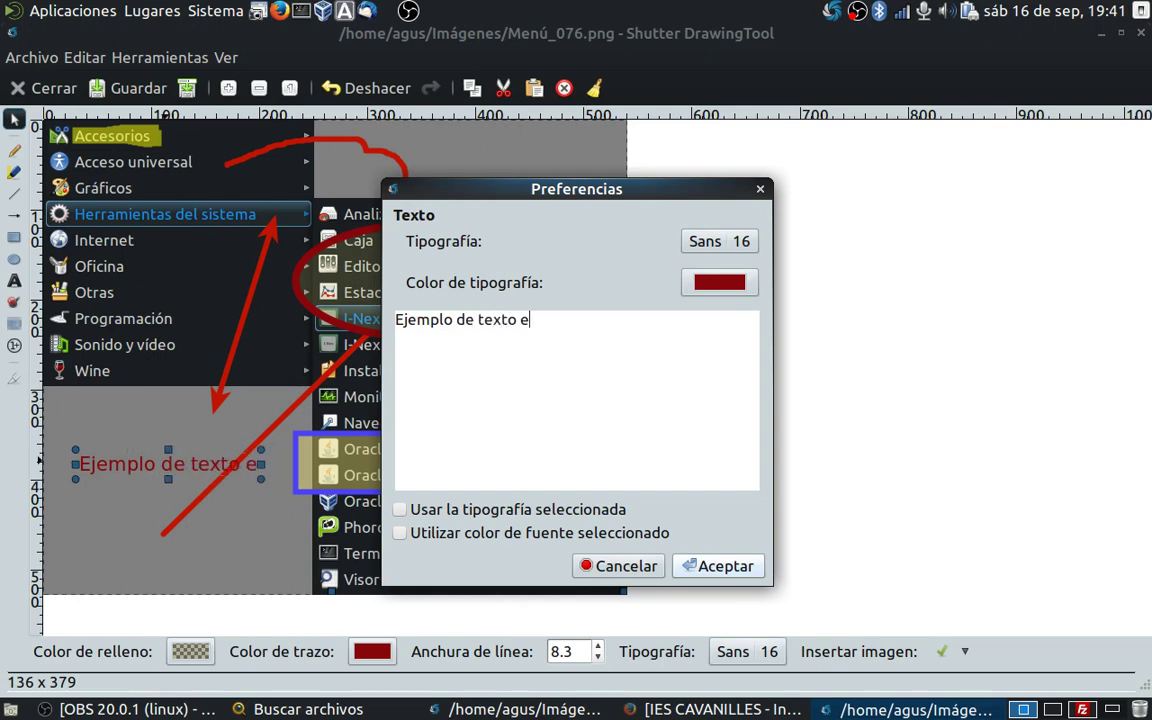
pyautogui.write('n cap')
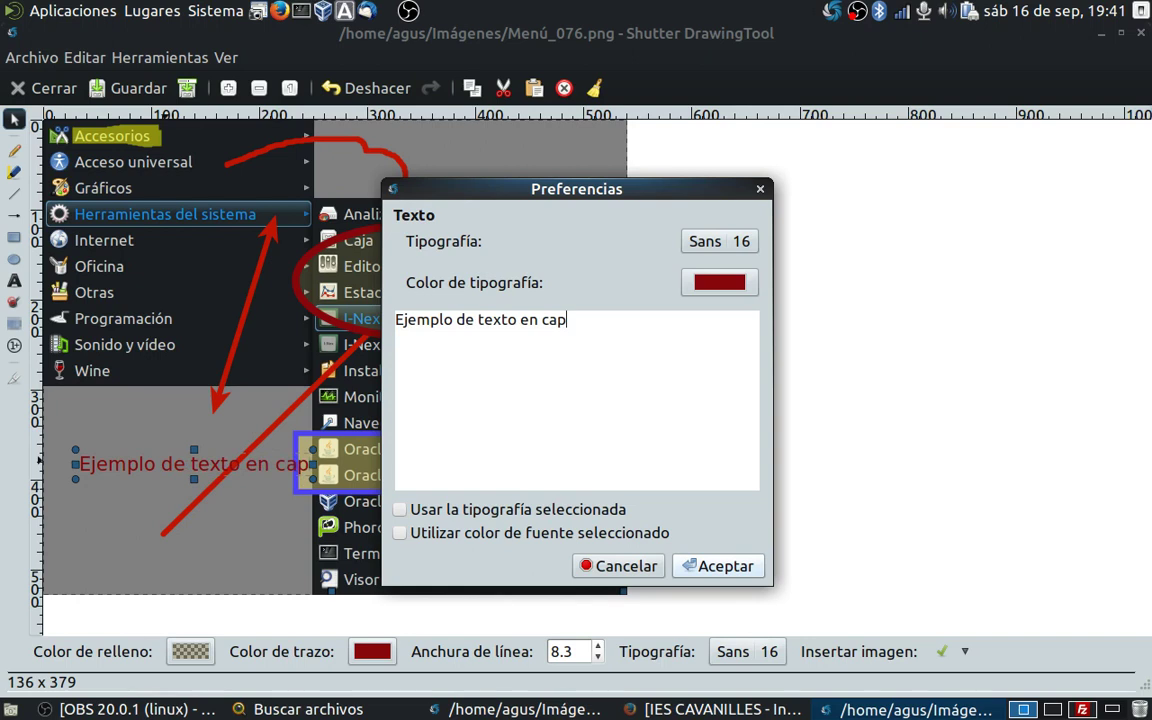
pyautogui.write('tura')
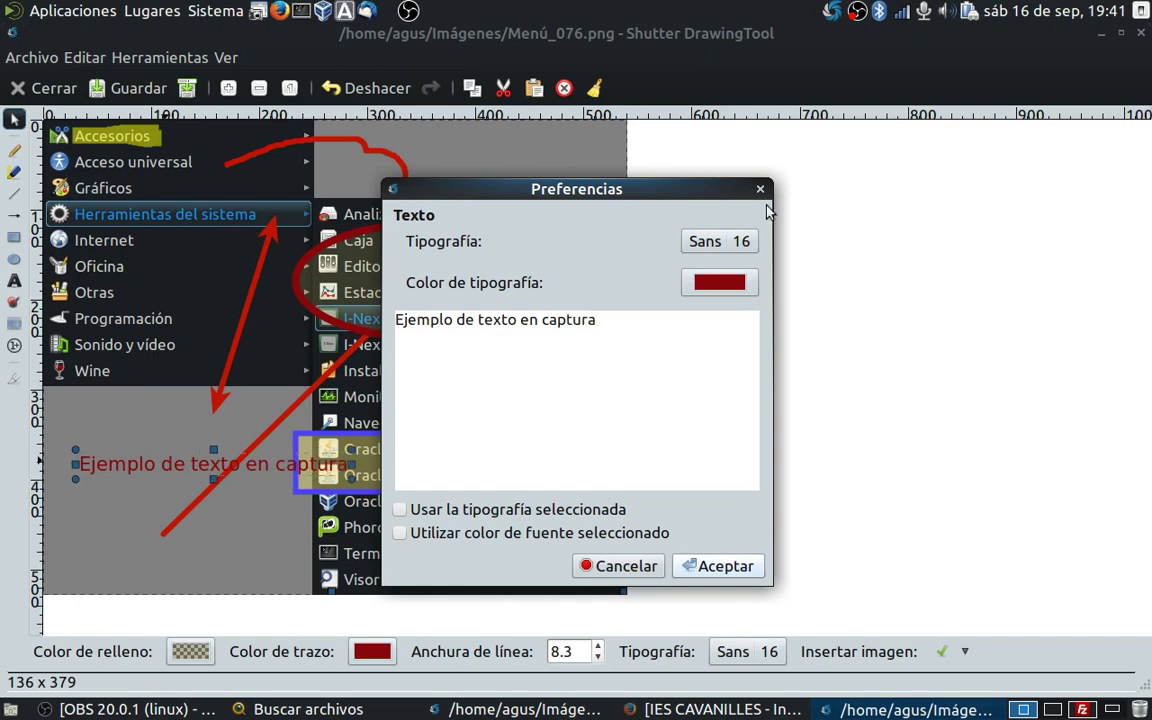
# - Set the text's font to Comic Sans MS Bold Italic at size 24 and apply its preferences
pyautogui.click(738, 245)
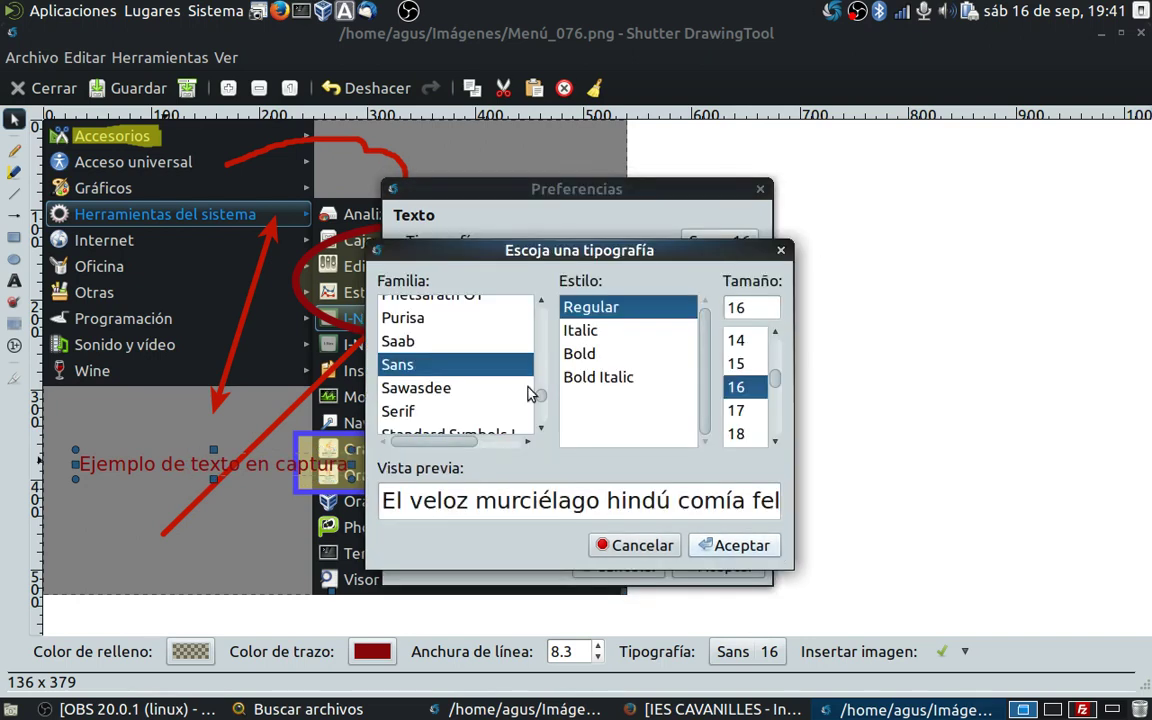
pyautogui.moveTo(541, 405); pyautogui.dragTo(543, 301)
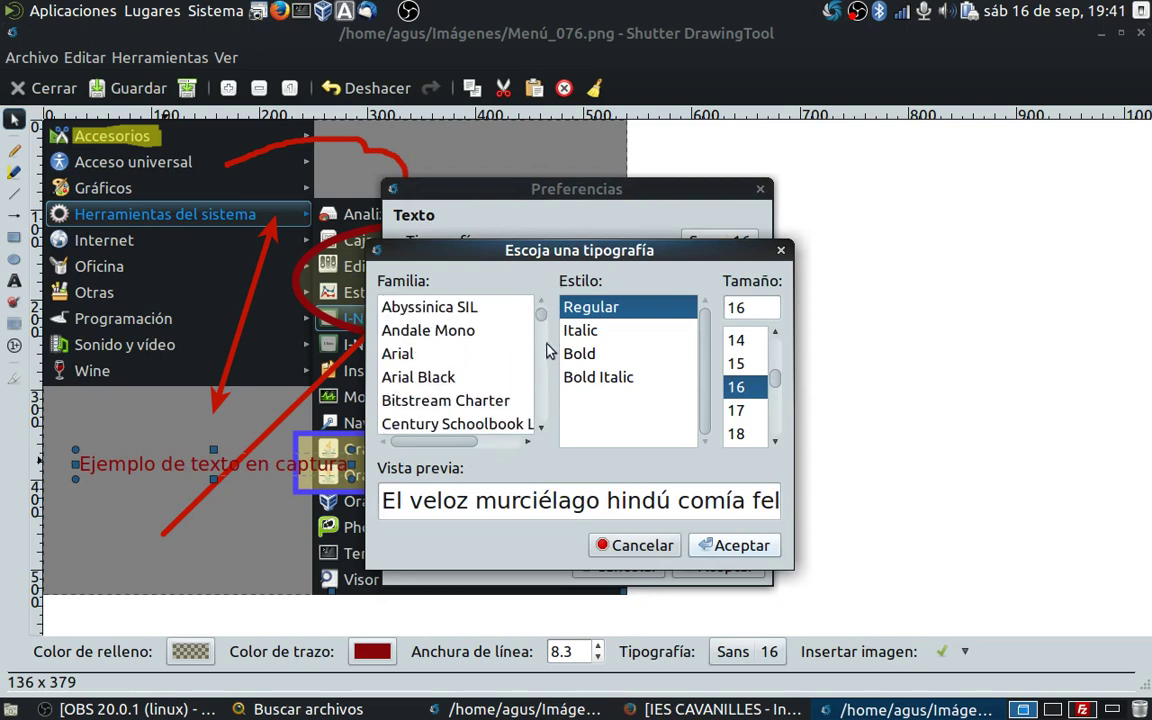
pyautogui.scroll(-2, 545, 402)
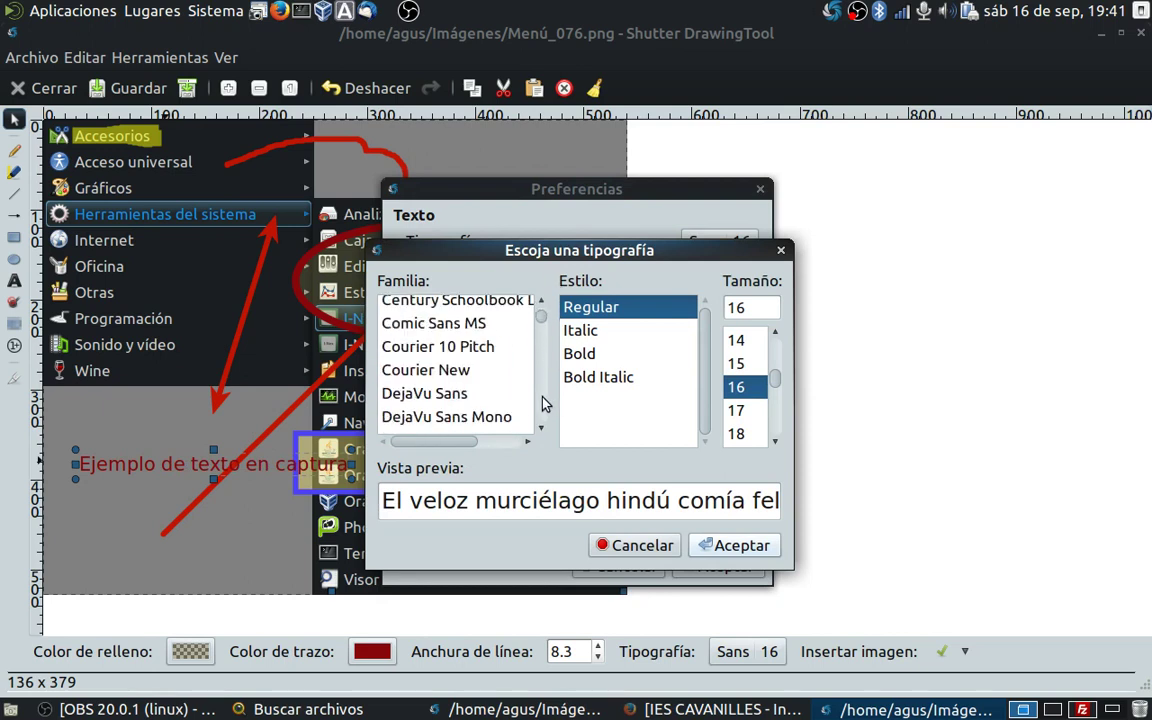
pyautogui.click(437, 325)
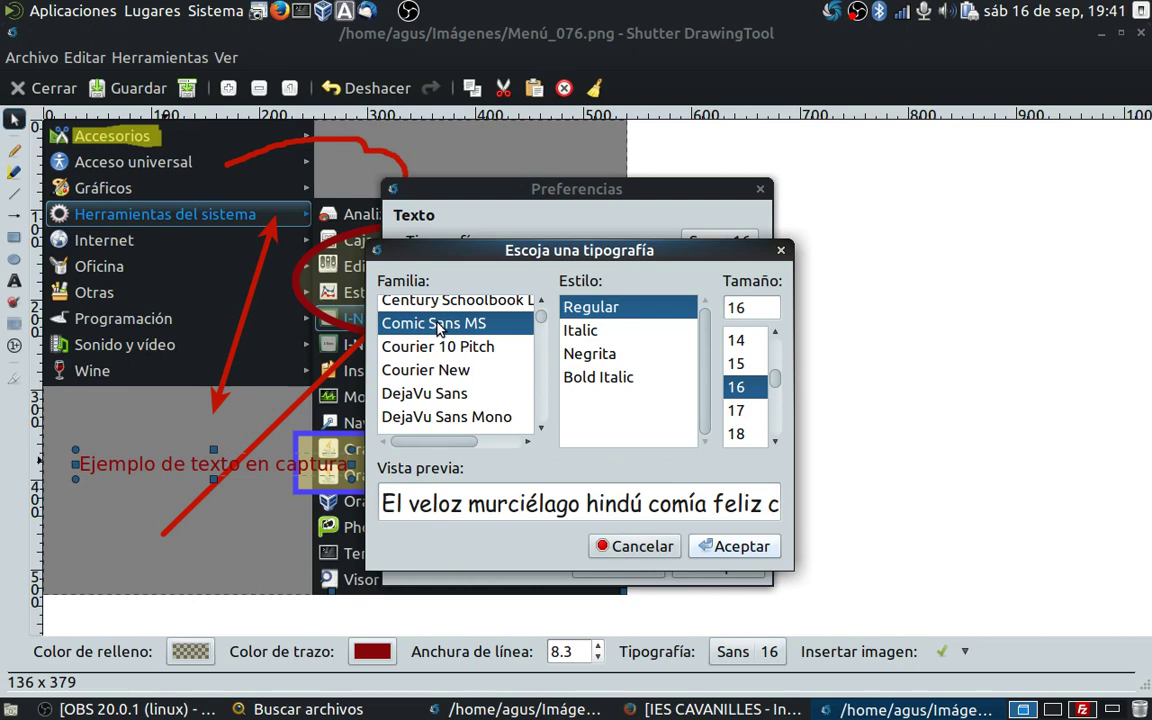
pyautogui.click(597, 380)
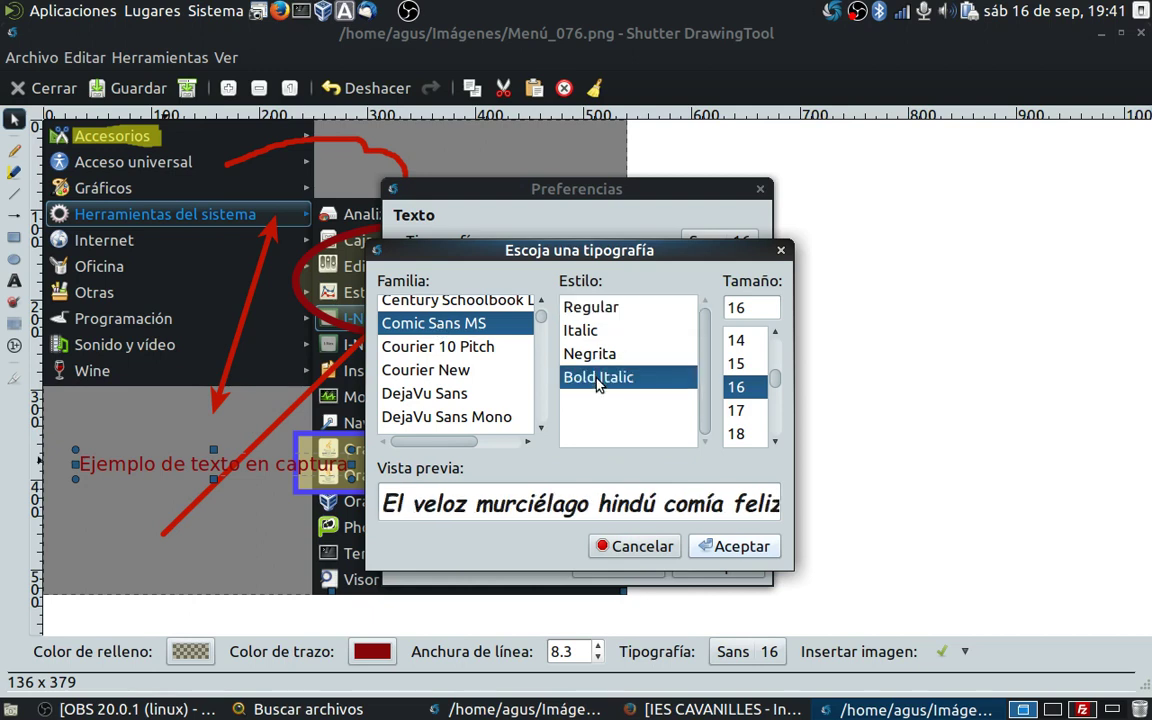
pyautogui.scroll(-2, 760, 420)
pyautogui.click(740, 396)
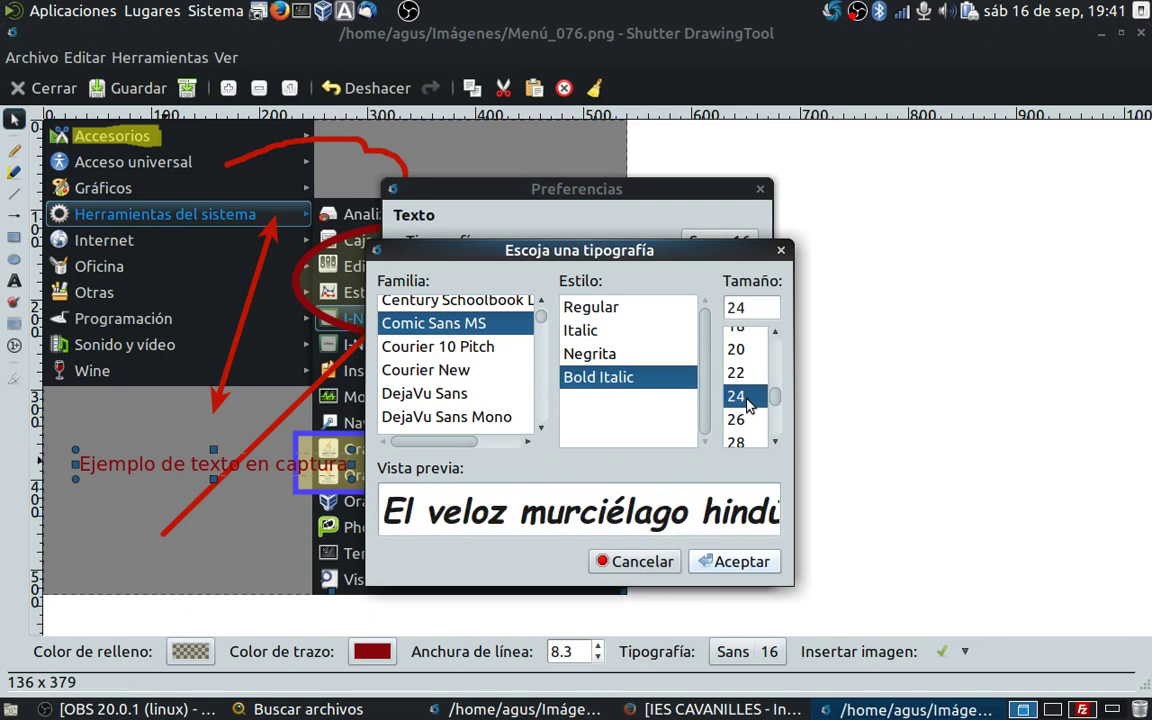
pyautogui.click(735, 562)
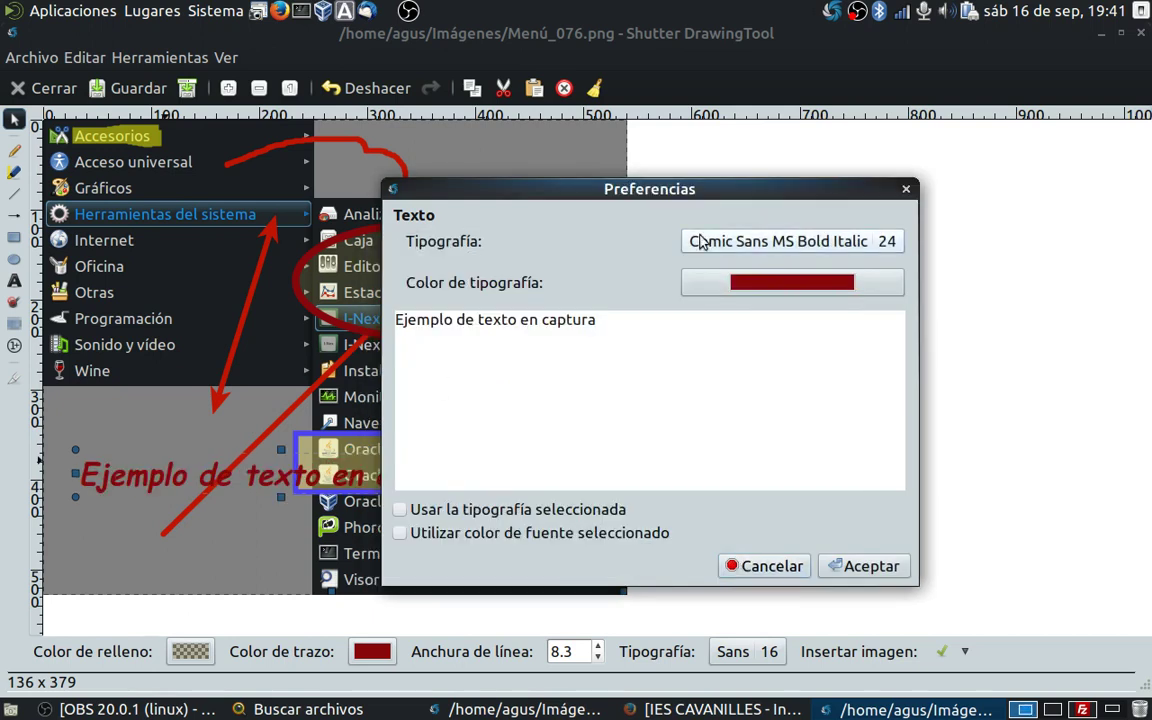
pyautogui.moveTo(703, 197); pyautogui.dragTo(1108, 211)
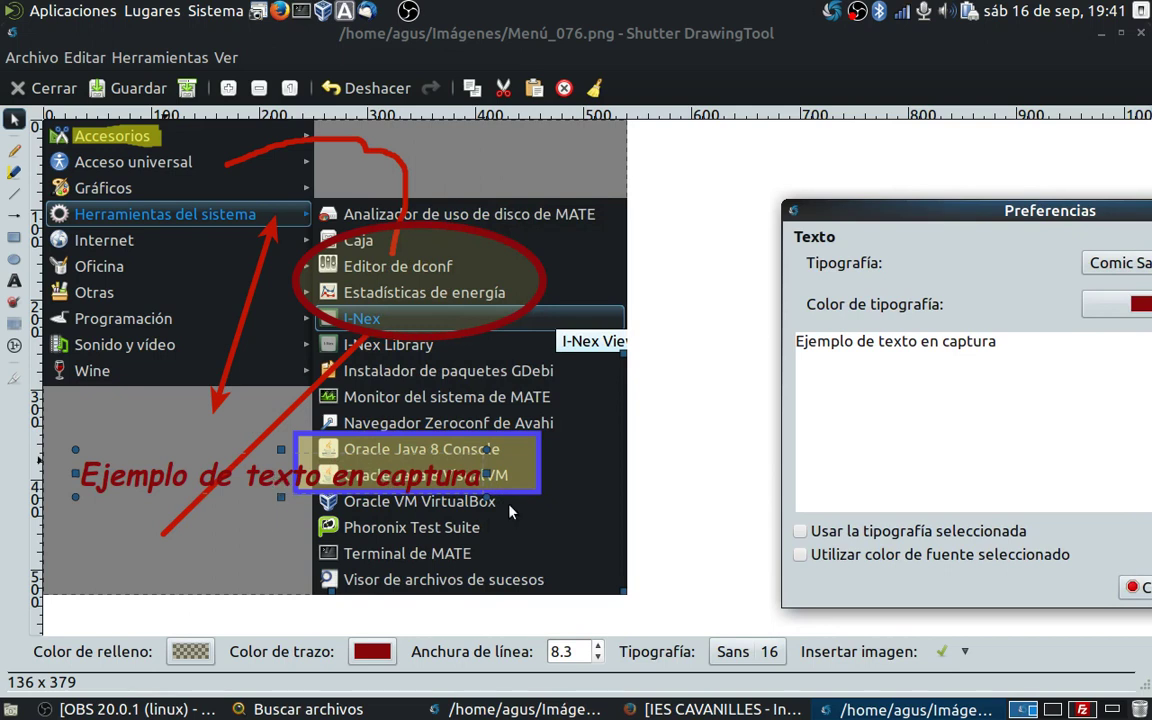
pyautogui.moveTo(968, 220); pyautogui.dragTo(748, 188)
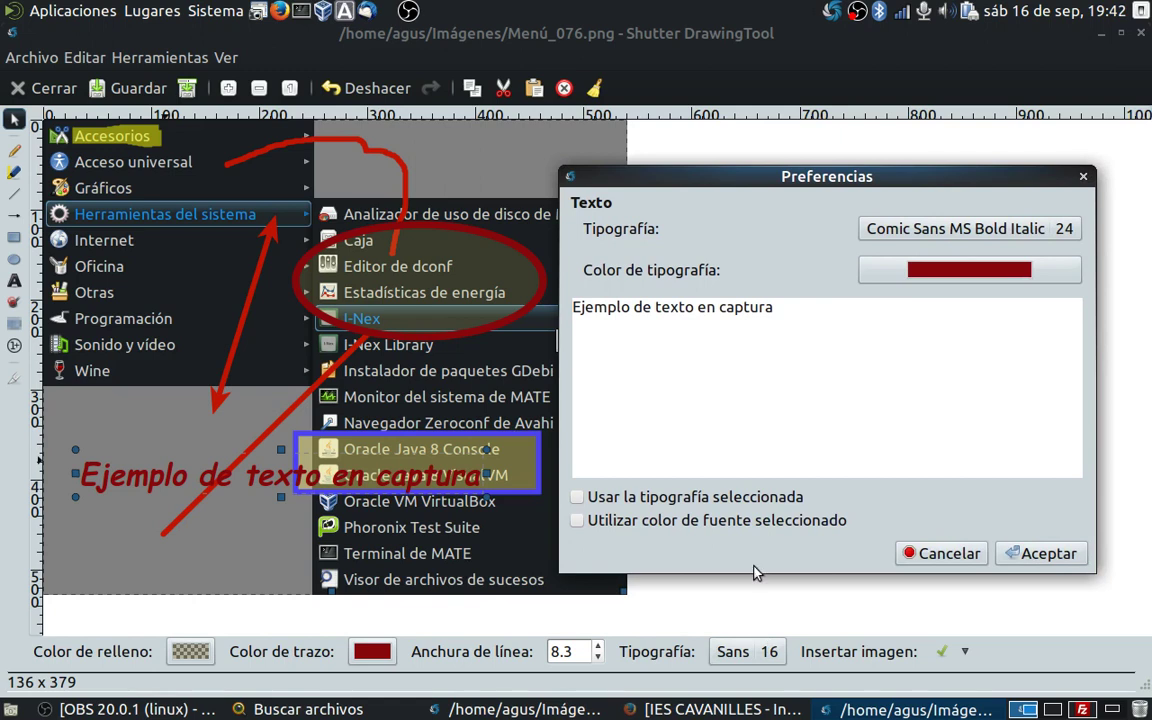
pyautogui.click(998, 553)
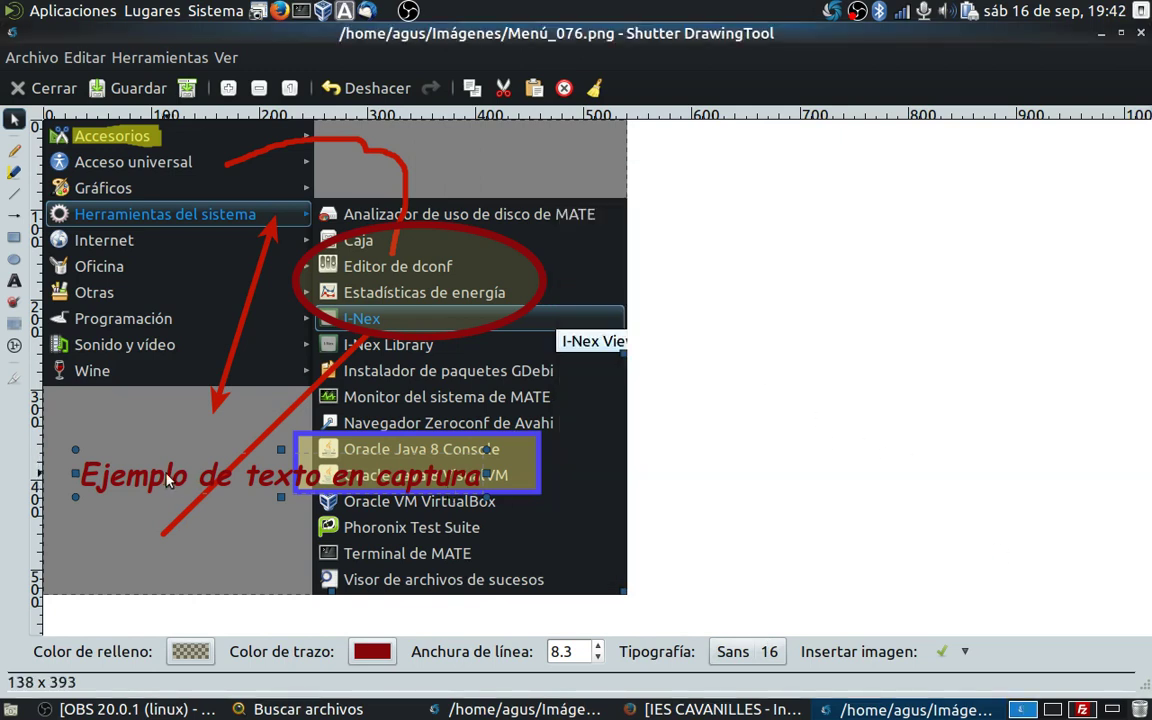
# - Censor the Oficina menu entry with a freehand stroke and pixelate the Programación entry
pyautogui.click(10, 305)
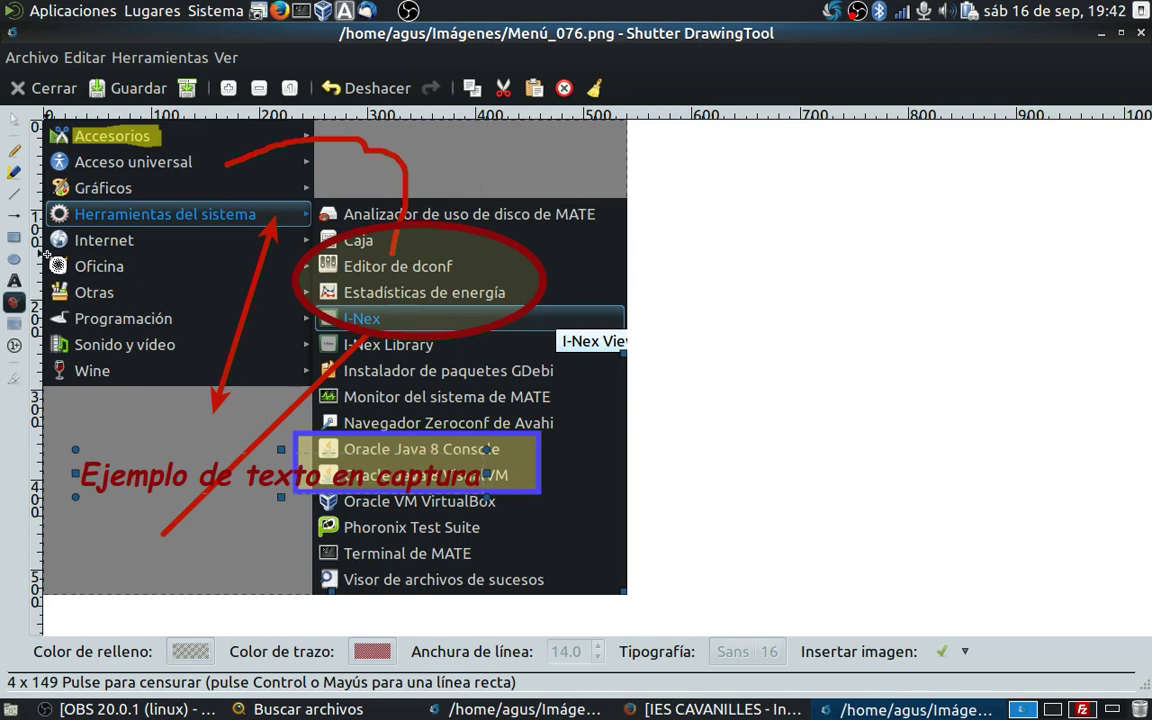
pyautogui.moveTo(42, 256)
pyautogui.mouseDown()
pyautogui.moveTo(147, 266)
pyautogui.moveTo(119, 275)
pyautogui.moveTo(48, 252)
pyautogui.mouseUp()
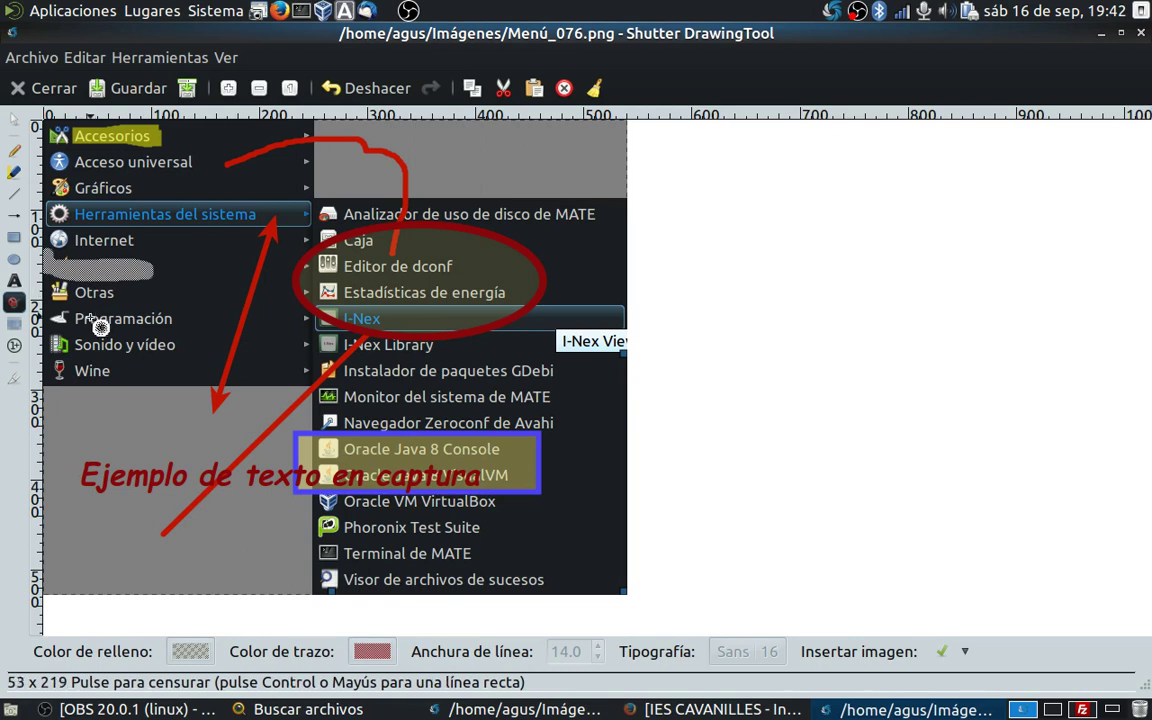
pyautogui.click(14, 324)
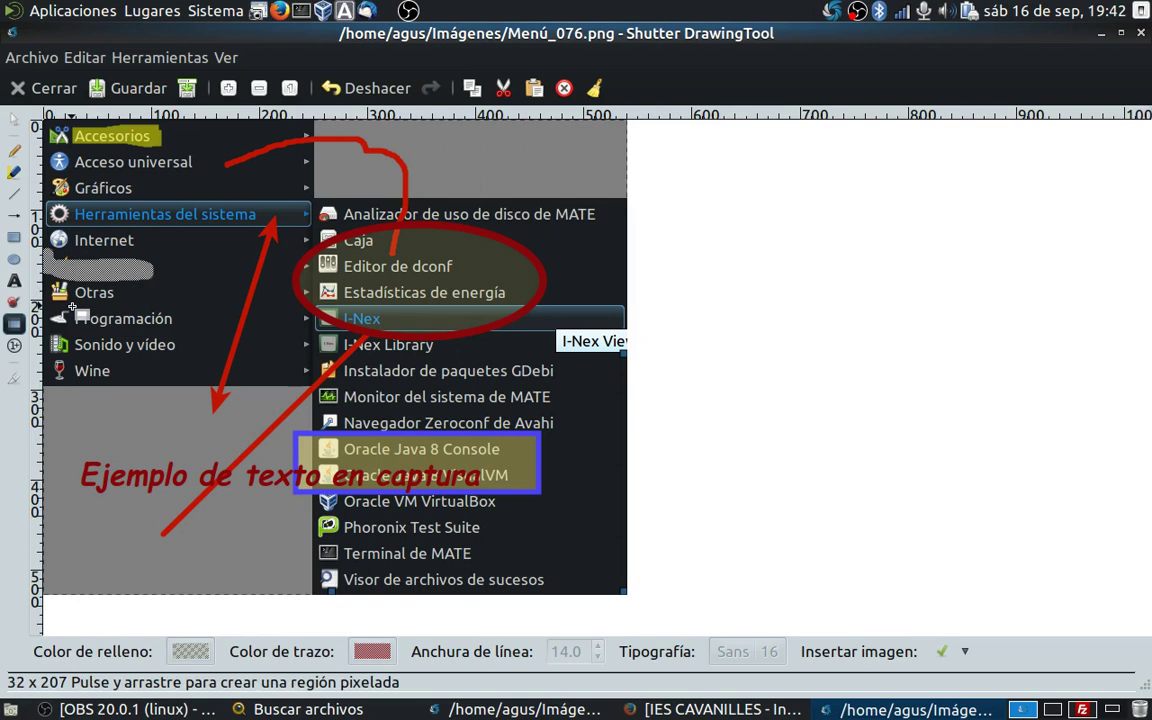
pyautogui.moveTo(72, 306); pyautogui.dragTo(178, 330)
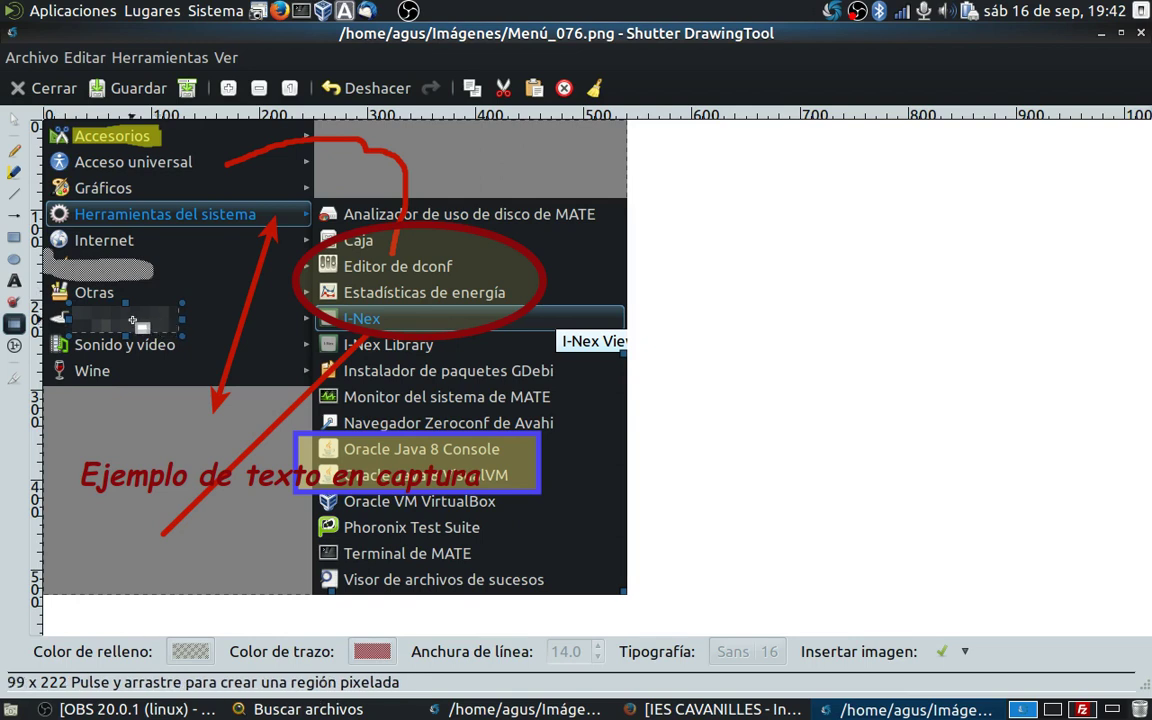
pyautogui.rightClick(112, 266)
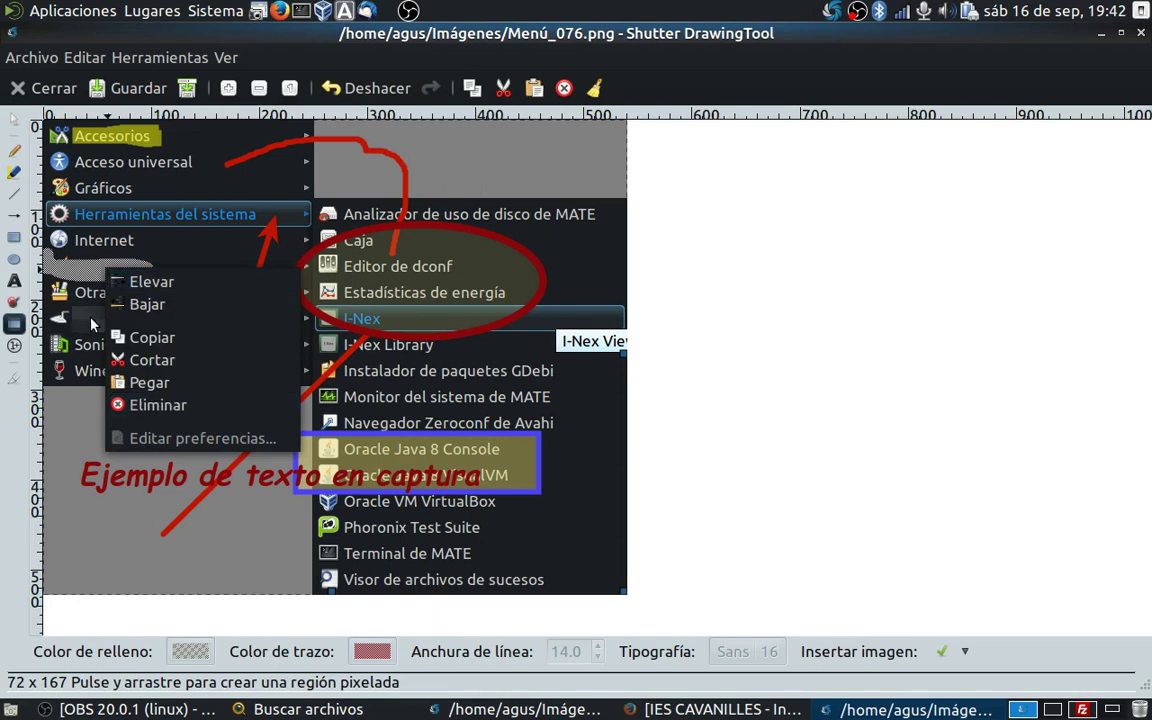
pyautogui.click(68, 368)
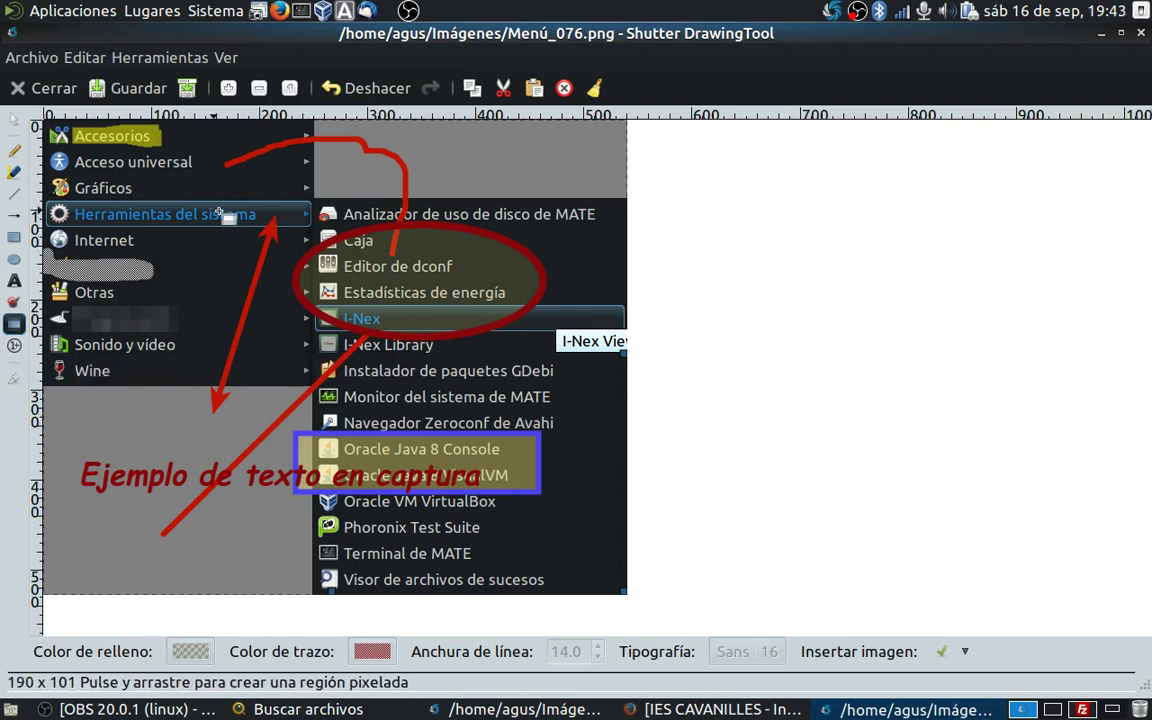
# - Place three auto-incremented number markers beside Gráficos, Caja and Phoronix Test Suite, using the yellow stroke colour #DCD90C
pyautogui.click(14, 346)
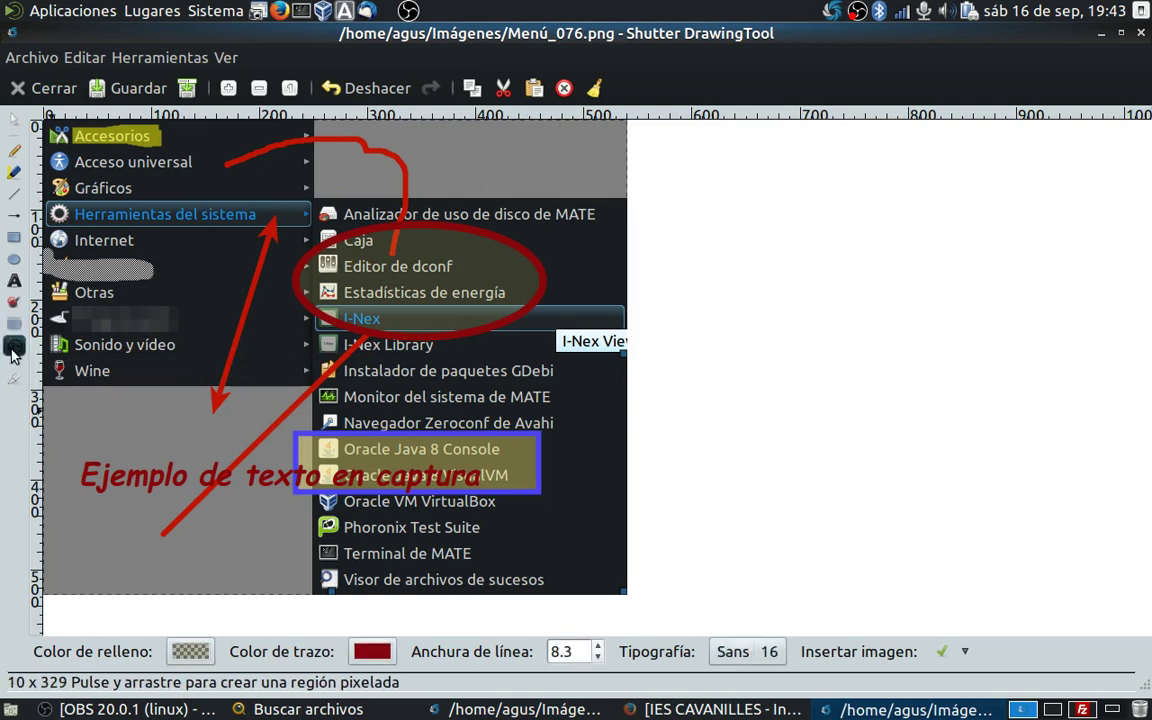
pyautogui.click(262, 186)
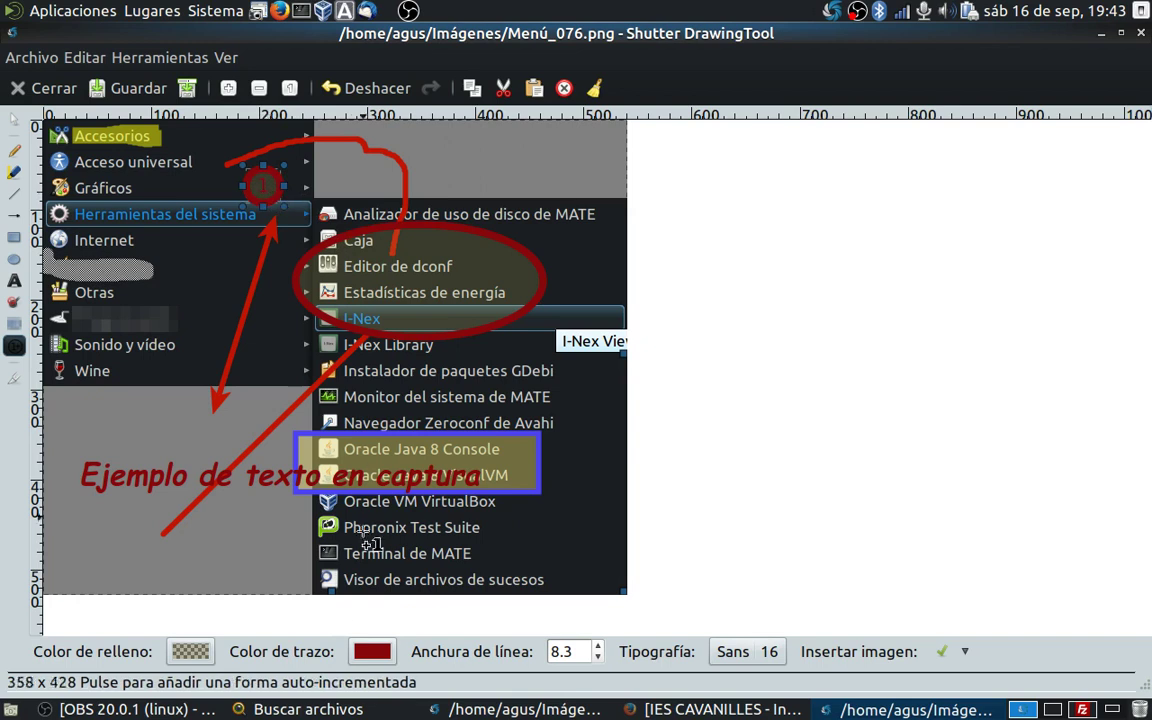
pyautogui.click(372, 654)
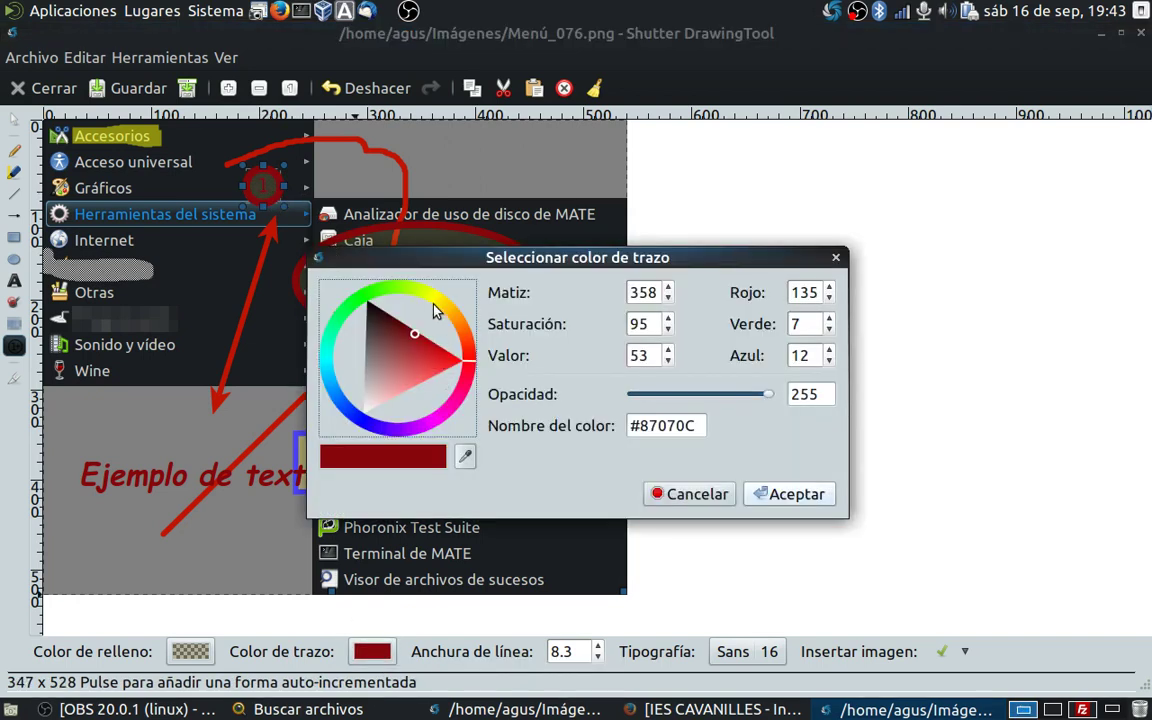
pyautogui.click(434, 302)
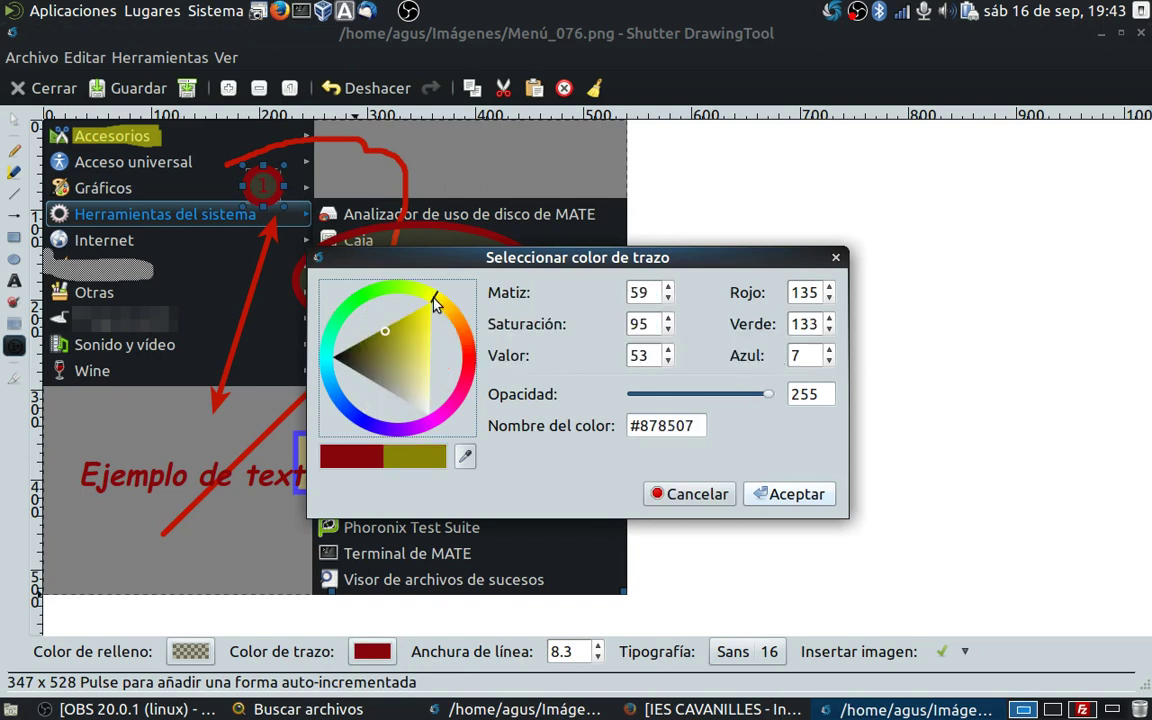
pyautogui.click(417, 315)
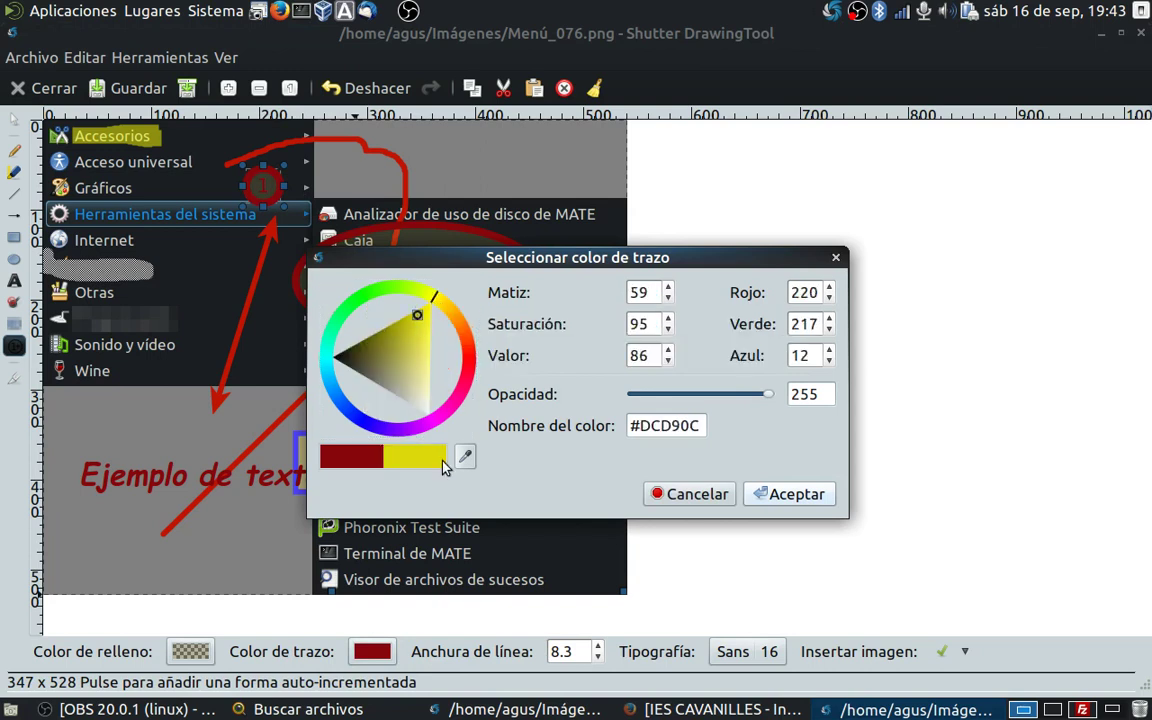
pyautogui.click(786, 496)
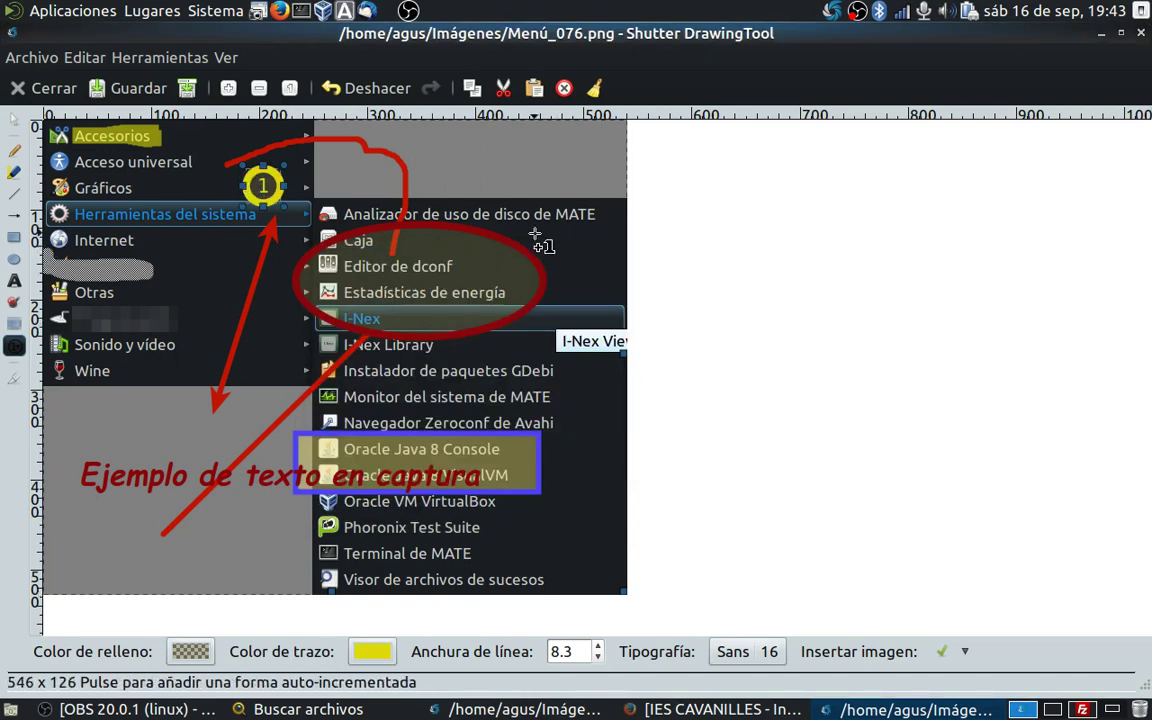
pyautogui.click(441, 235)
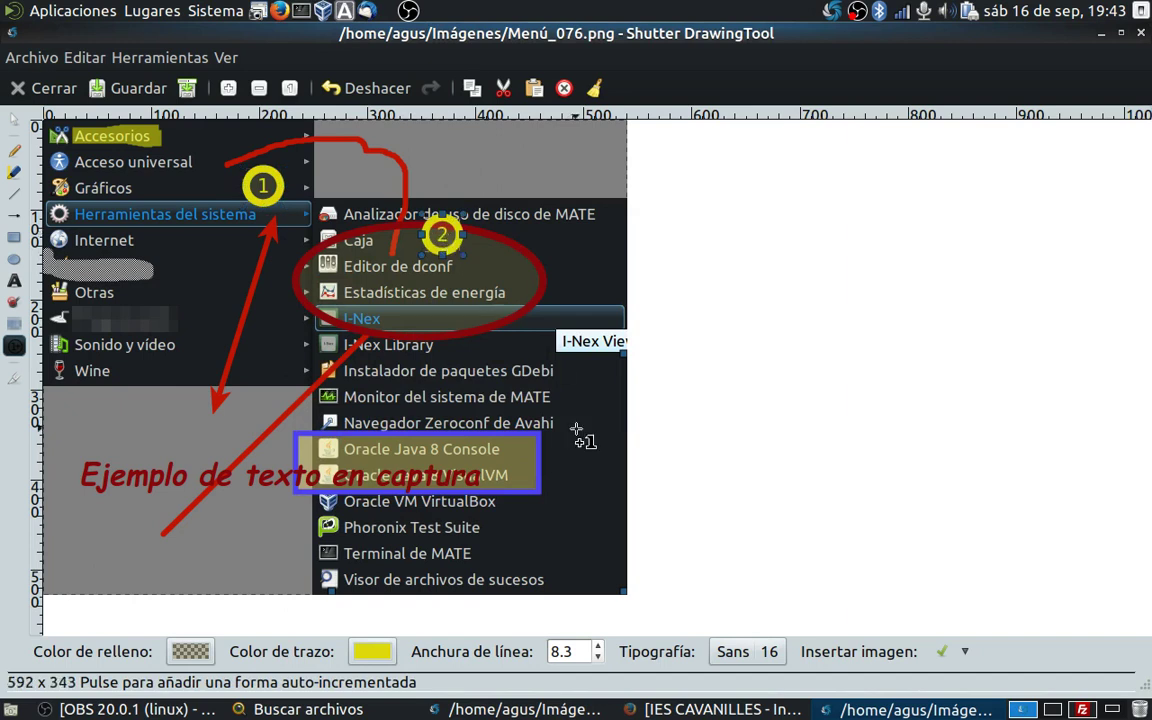
pyautogui.click(498, 522)
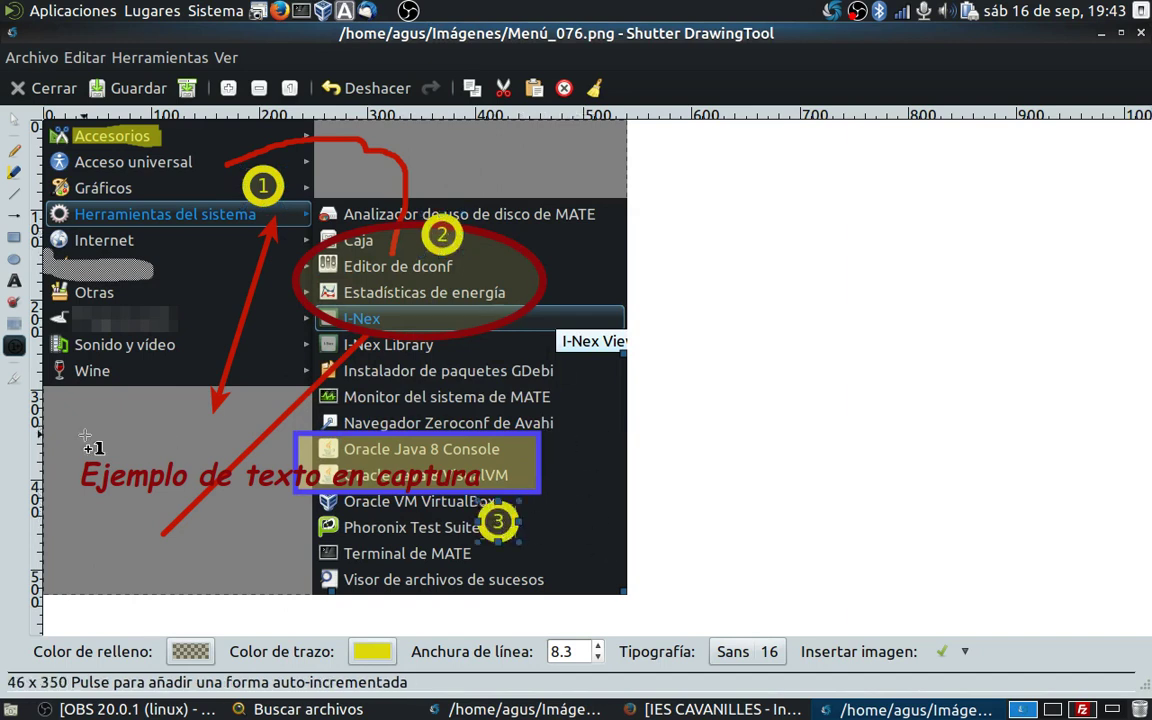
# - Crop the image from its origin to 570 wide and 527 high, cutting off the submenu's outer edge
pyautogui.click(14, 380)
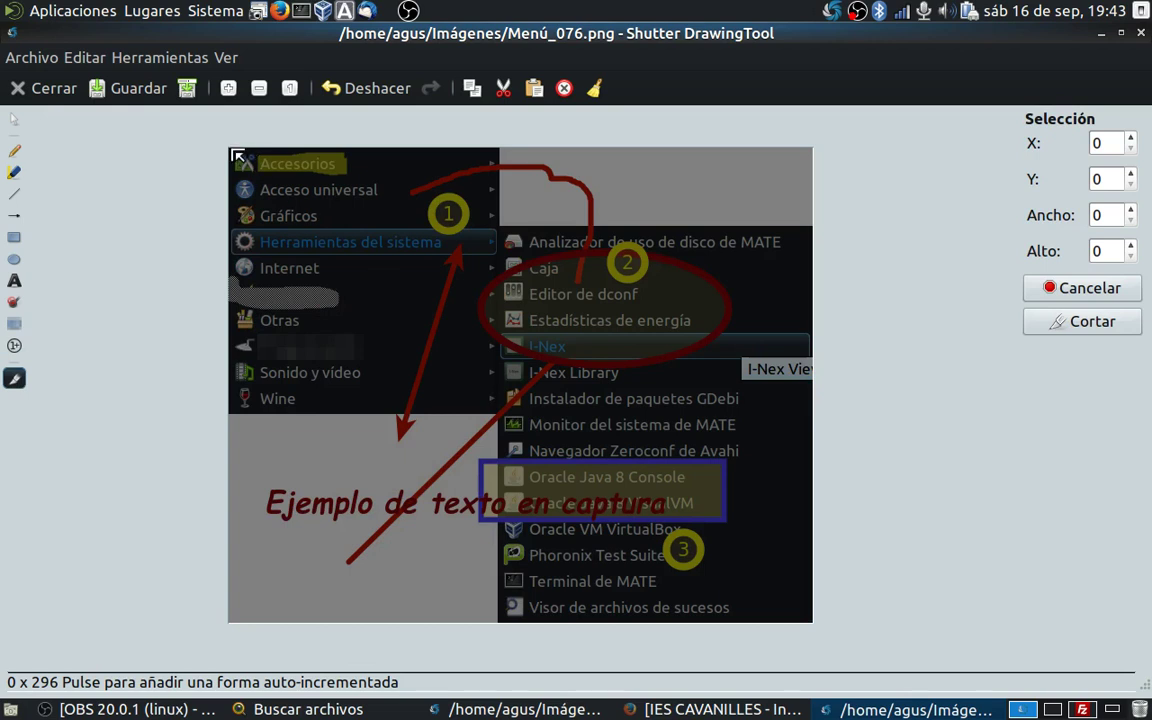
pyautogui.moveTo(237, 157); pyautogui.dragTo(749, 631)
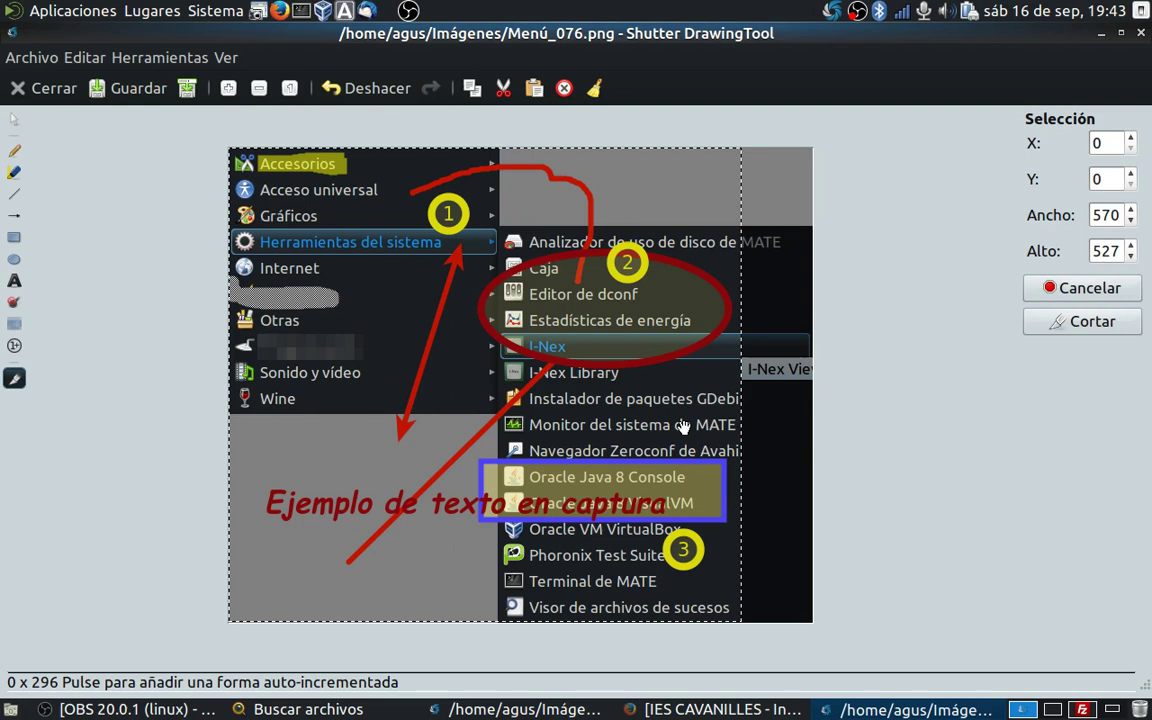
pyautogui.click(1085, 322)
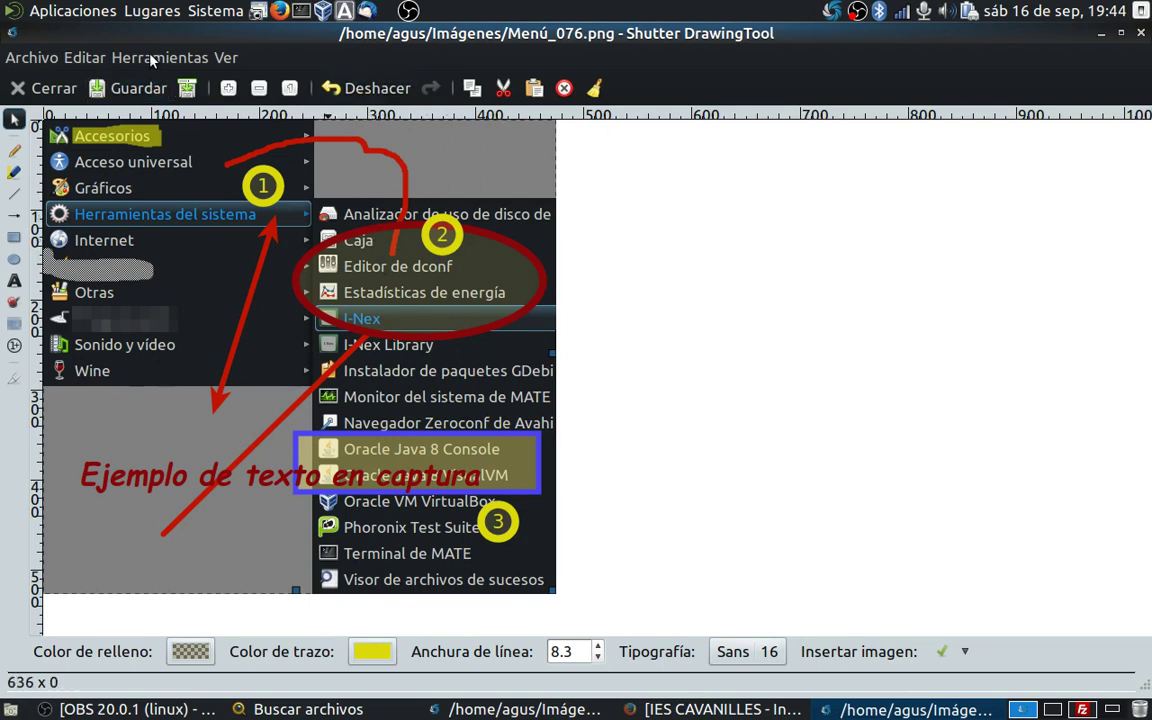
# - Close the drawing editor and save the annotations to Menú_076.png
pyautogui.click(51, 90)
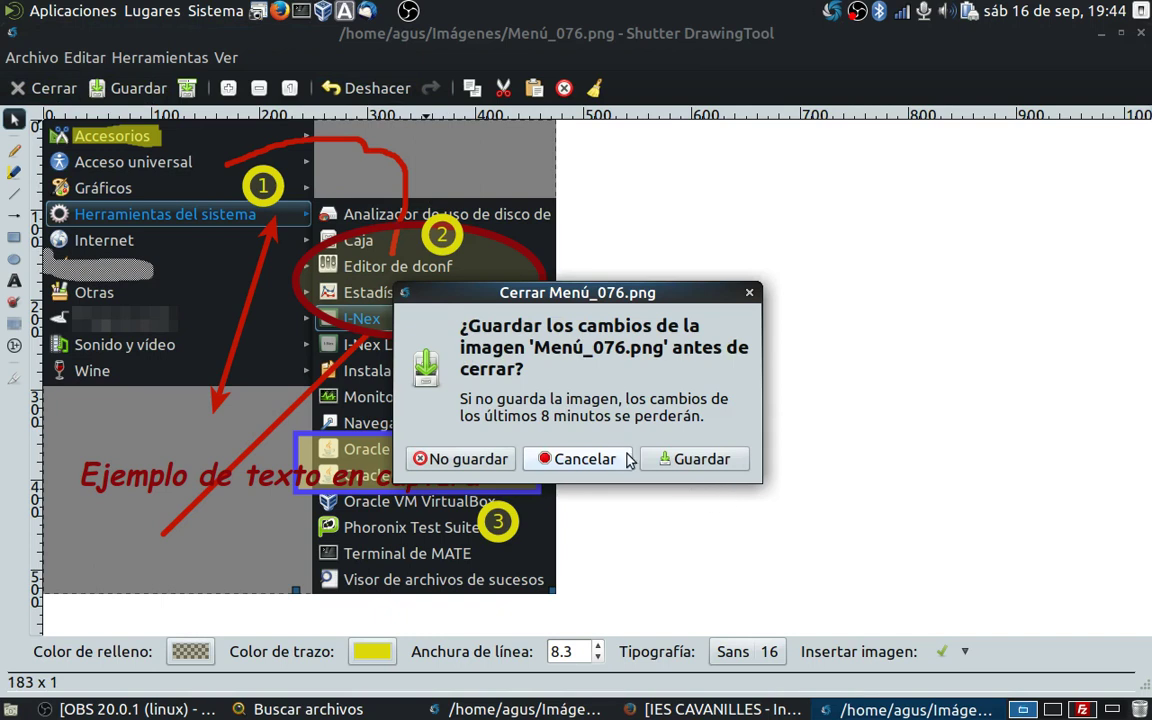
pyautogui.click(565, 458)
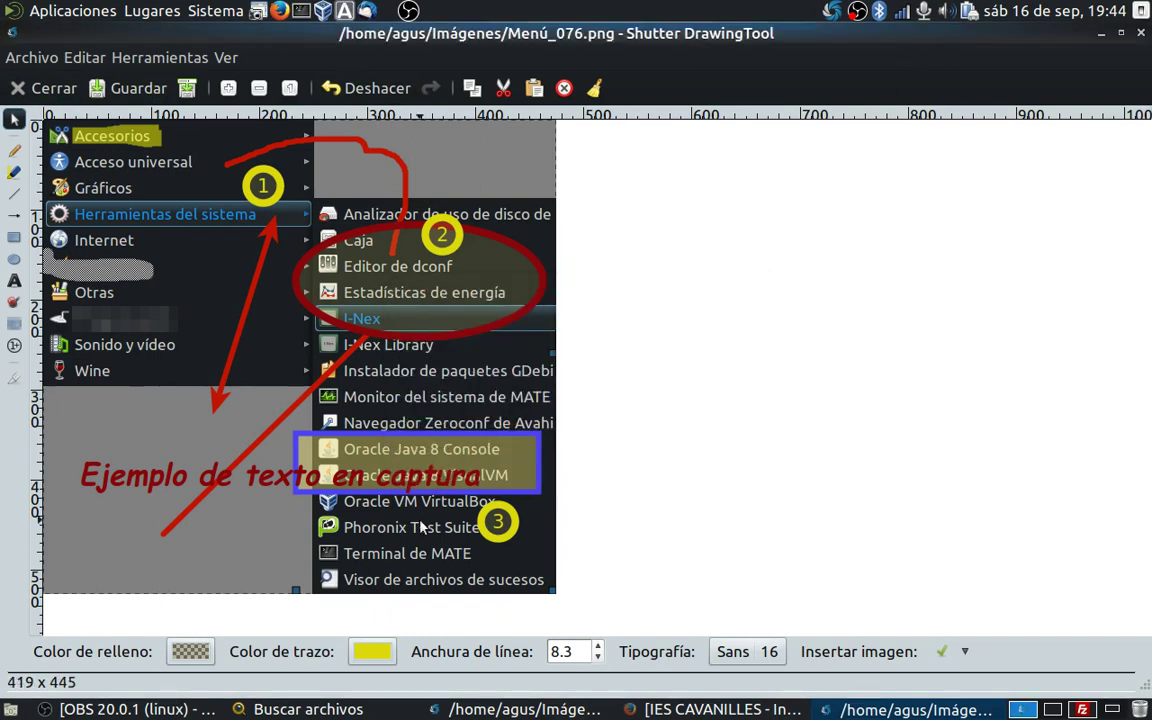
pyautogui.click(226, 57)
pyautogui.moveTo(165, 58)
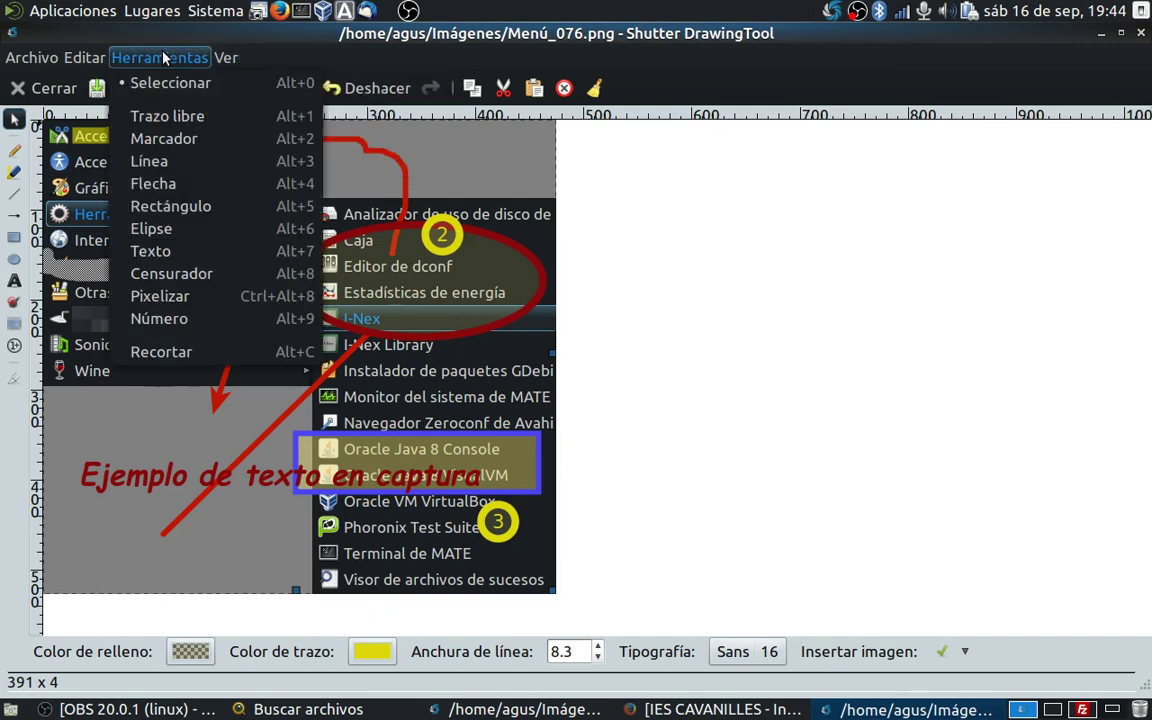
pyautogui.moveTo(86, 62)
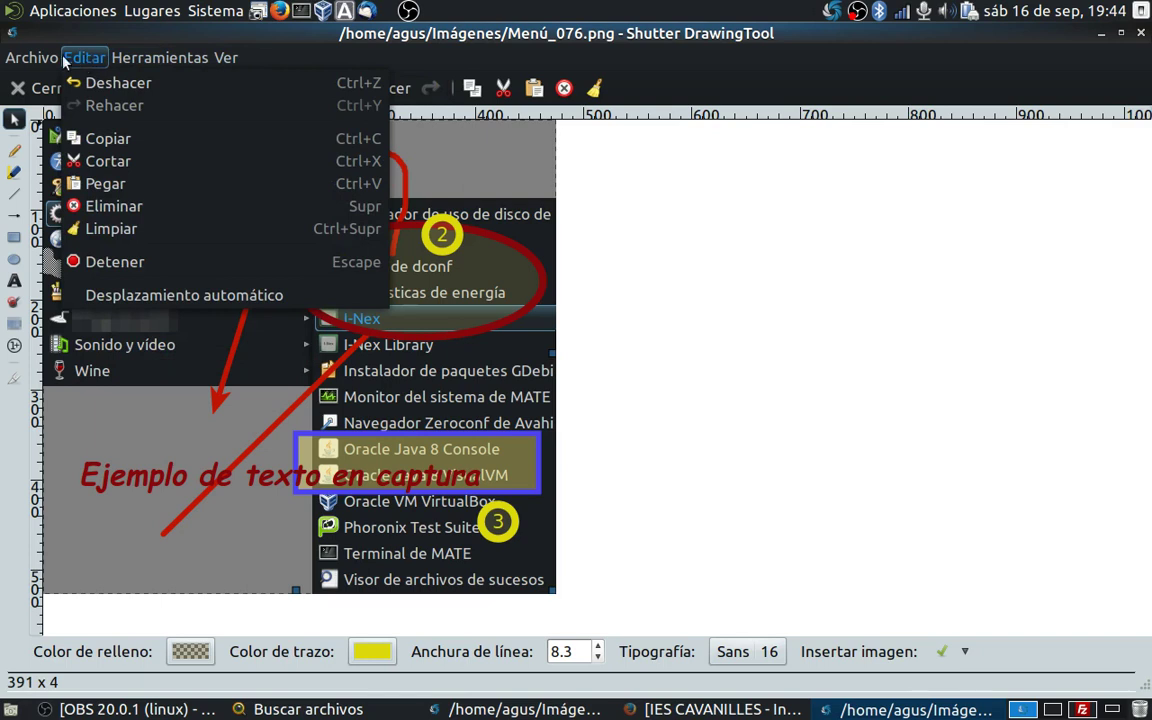
pyautogui.moveTo(27, 55)
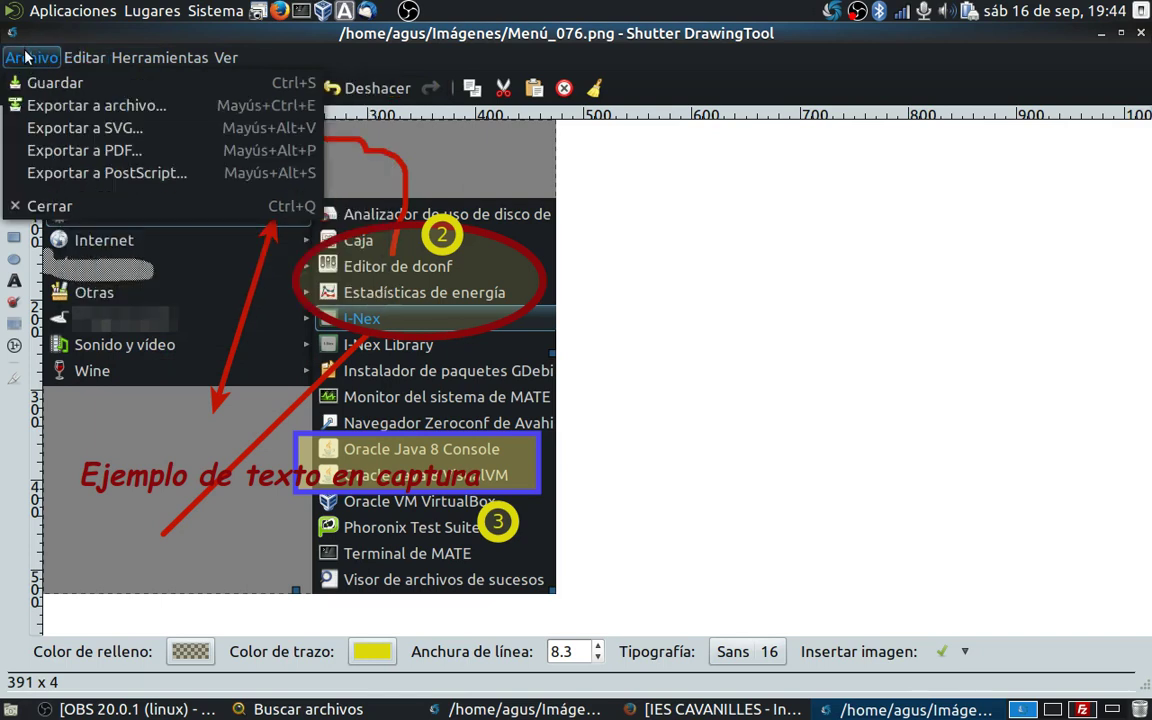
pyautogui.click(62, 207)
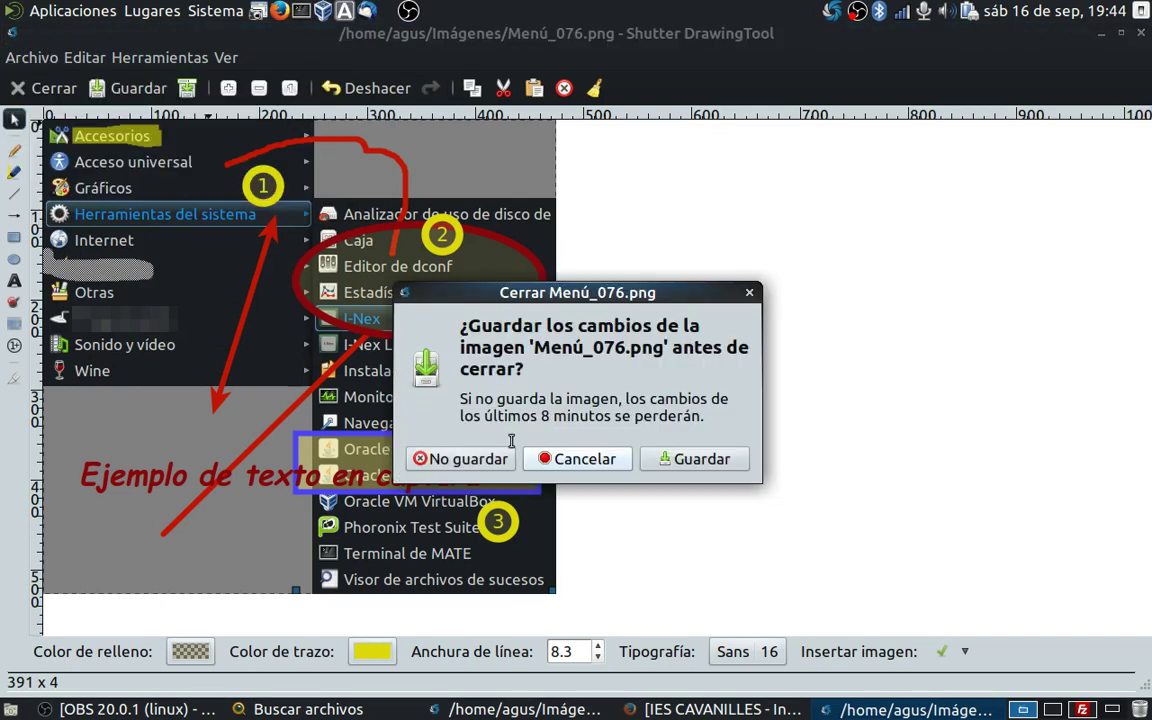
pyautogui.click(703, 458)
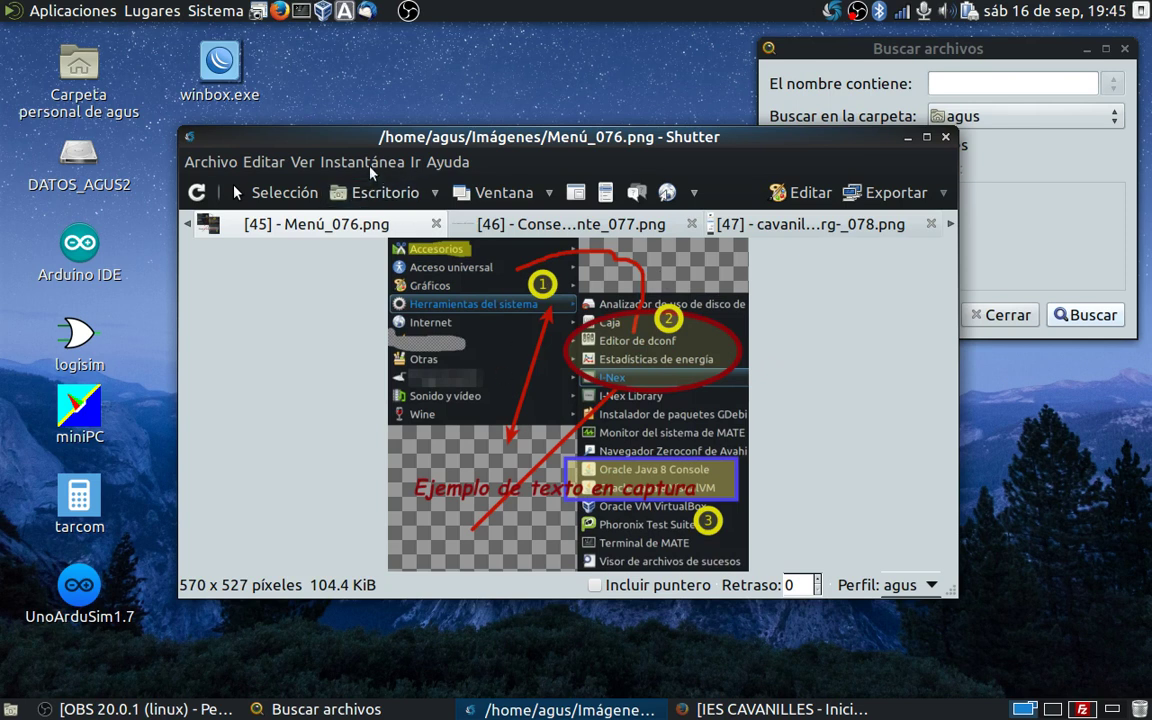
# - Run the Distorsión de barril plugin on the Menú_076.png capture and move its settings window fully into view
pyautogui.rightClick(516, 330)
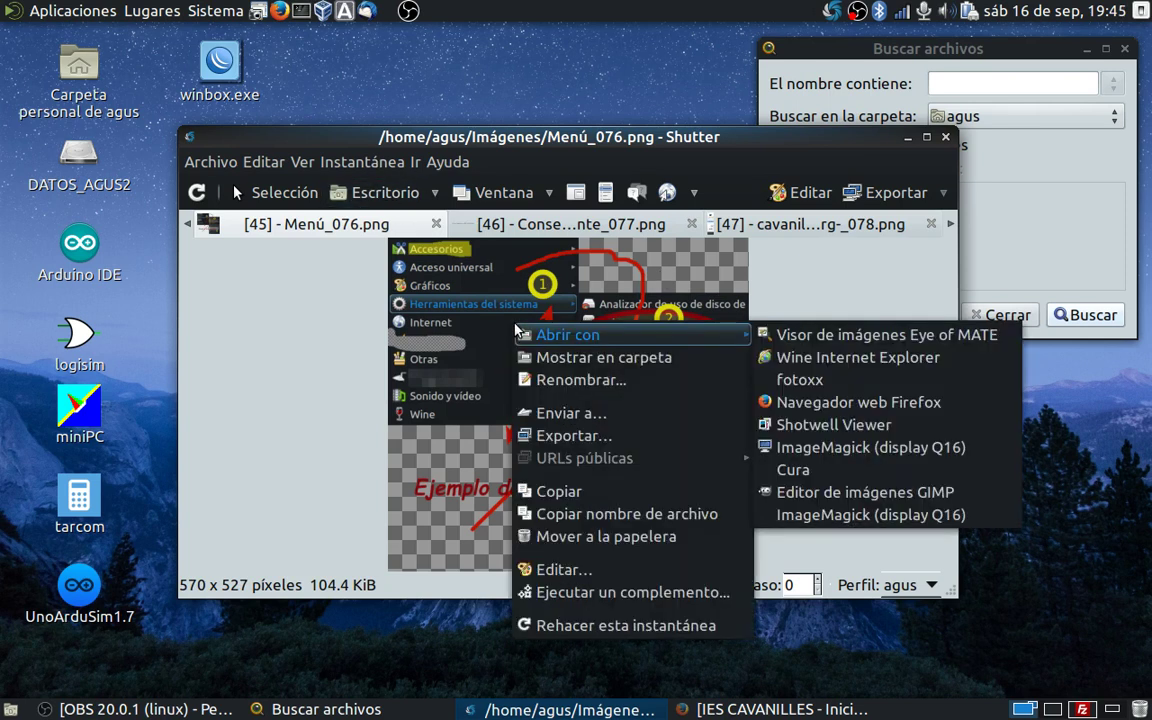
pyautogui.click(593, 594)
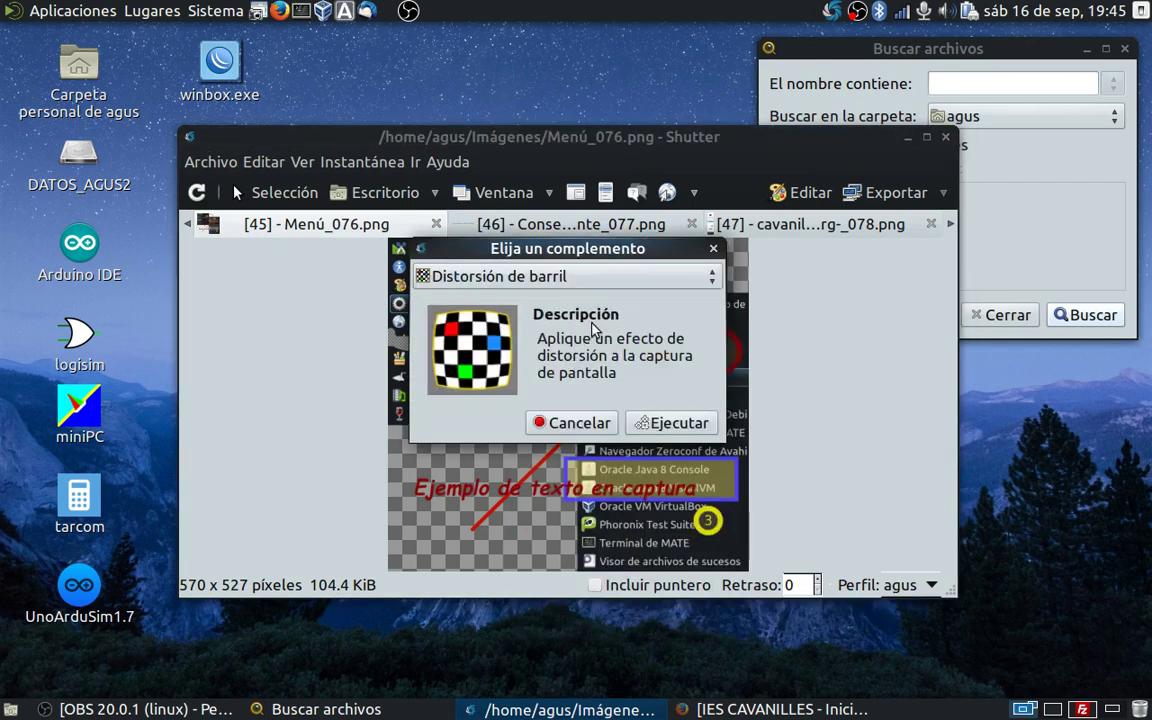
pyautogui.click(661, 425)
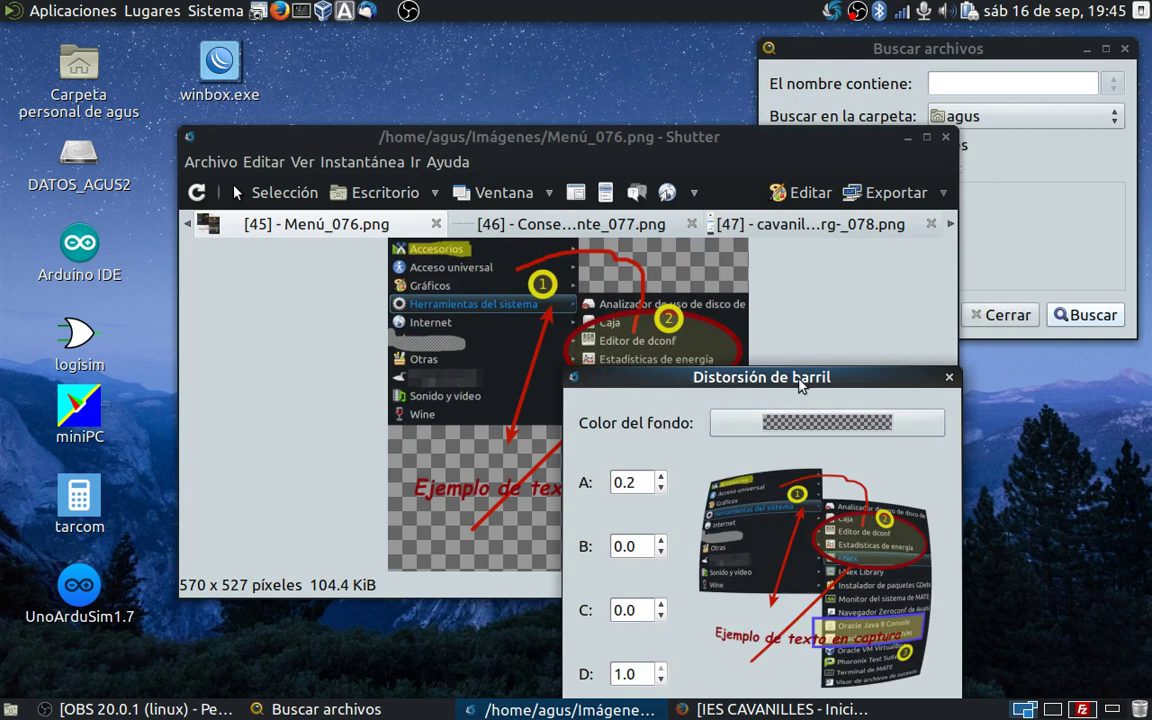
pyautogui.moveTo(796, 377); pyautogui.dragTo(454, 248)
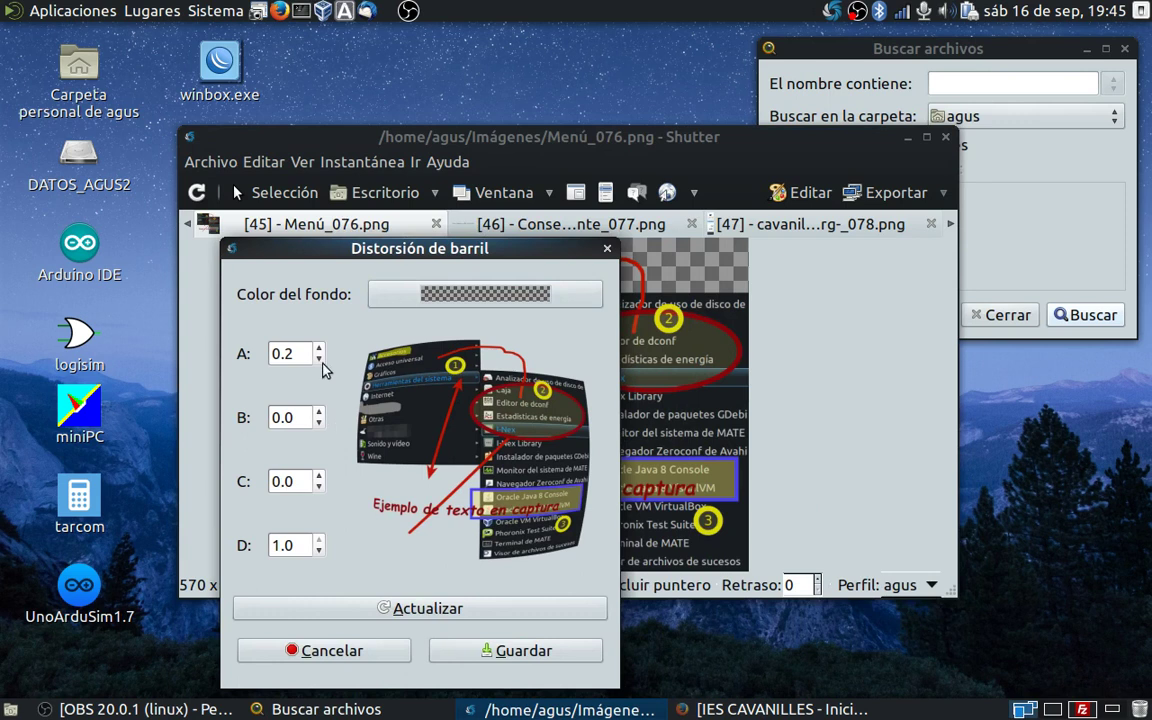
# - Preview the barrel distortion with B set to 1.0 and C set to 0.5, and discard it
pyautogui.click(319, 412)
pyautogui.click(319, 412)
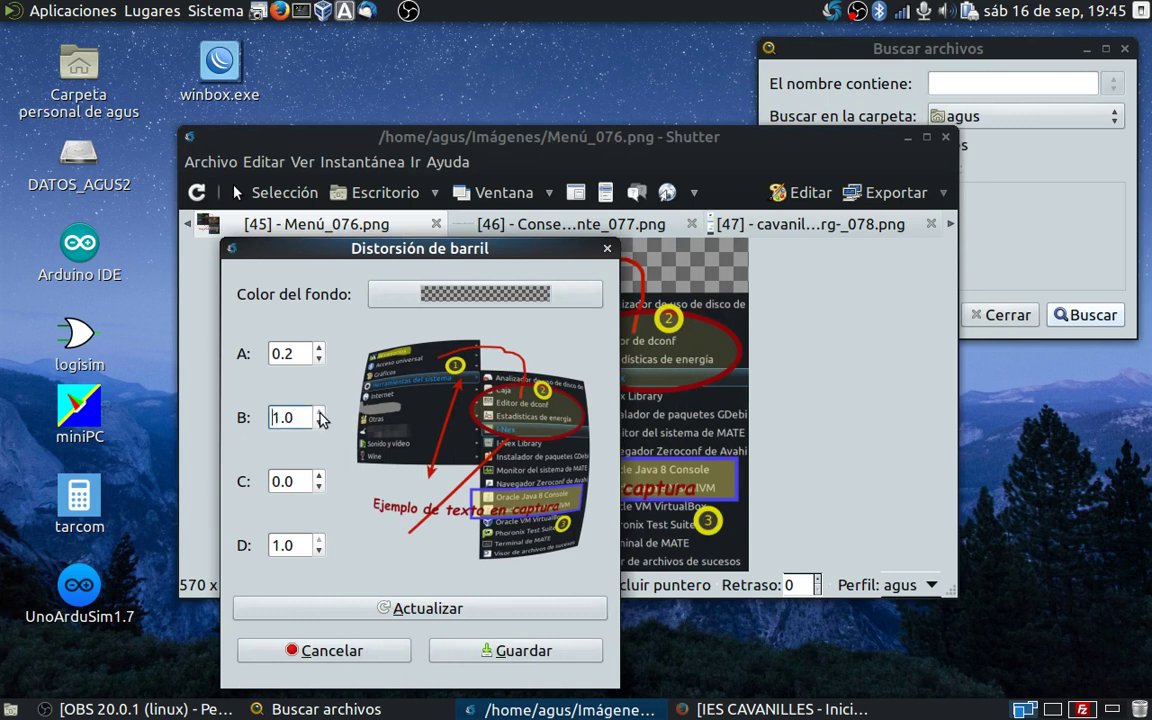
pyautogui.doubleClick(320, 476)
pyautogui.click(320, 476)
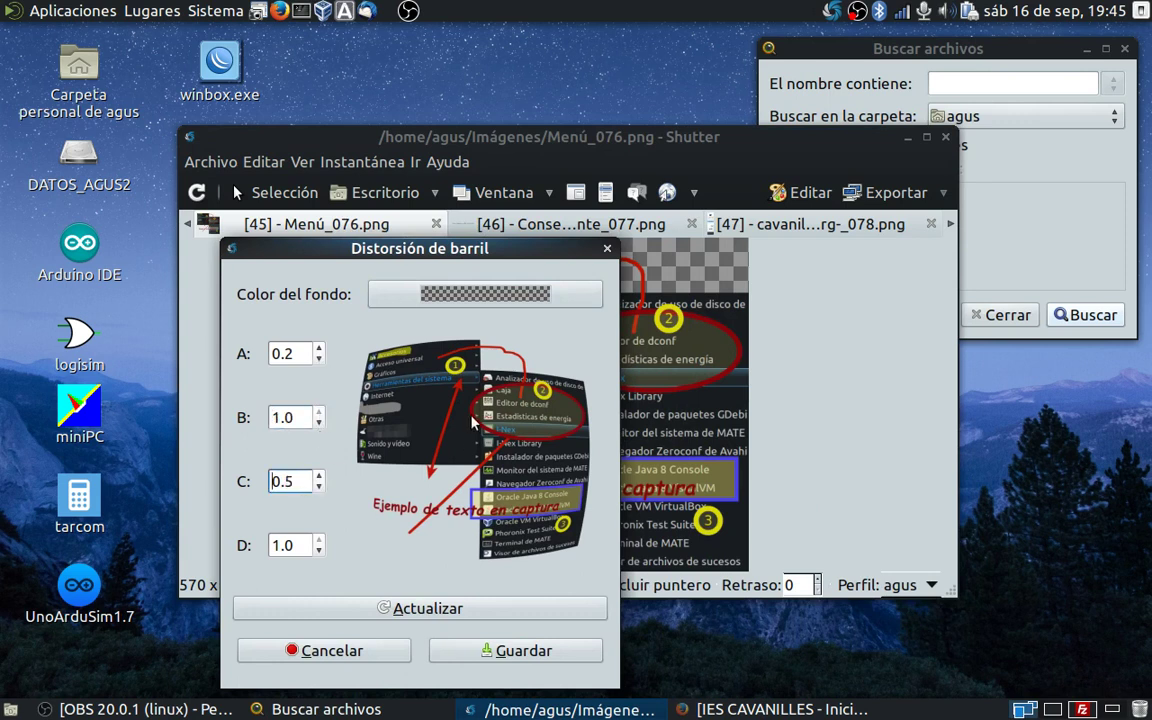
pyautogui.click(450, 609)
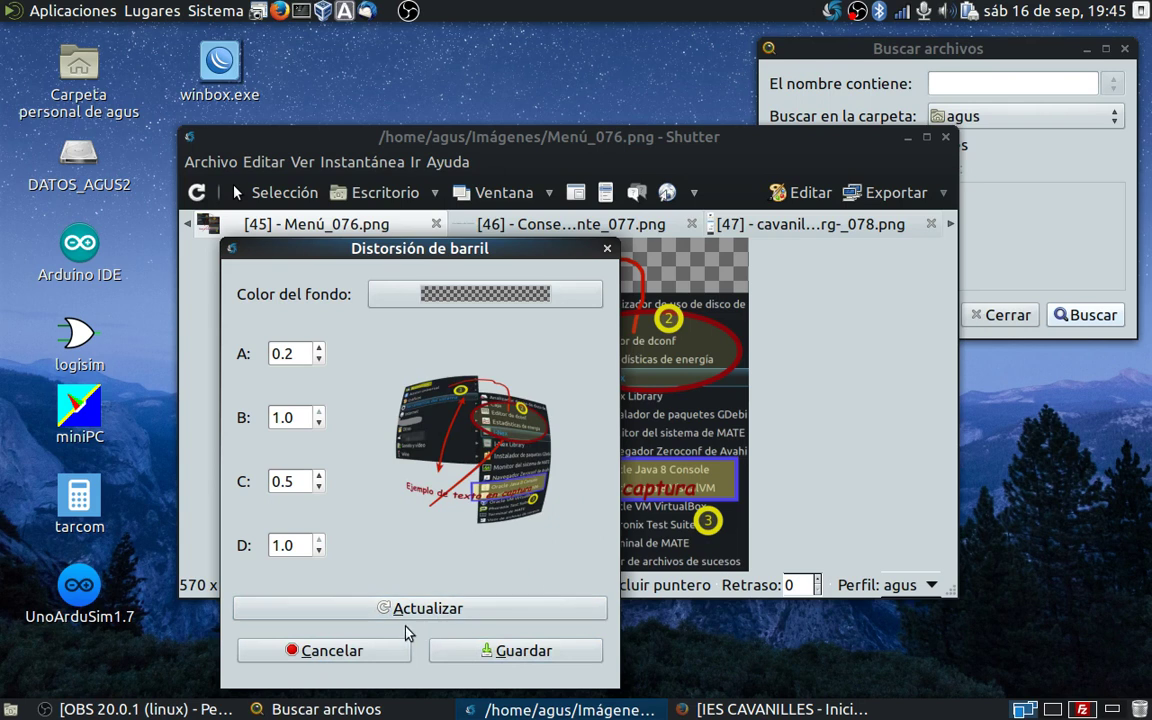
pyautogui.click(388, 655)
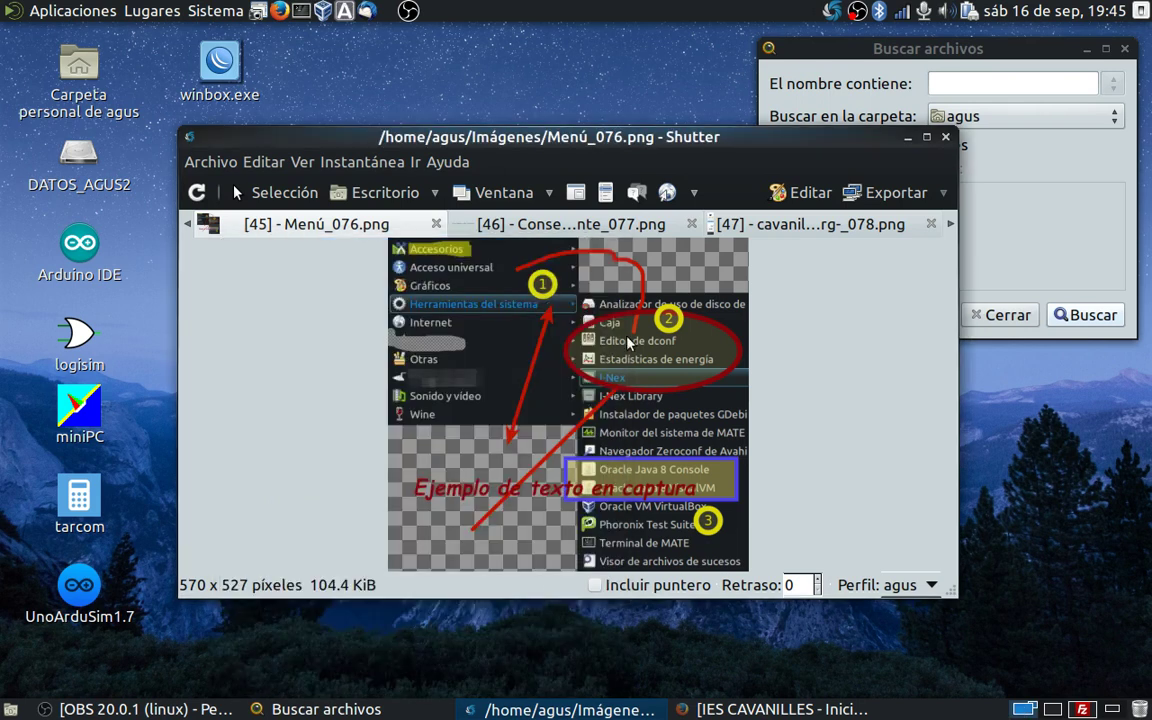
# - Run the Polaroid plugin on the Menú_076.png capture
pyautogui.rightClick(531, 265)
pyautogui.click(624, 531)
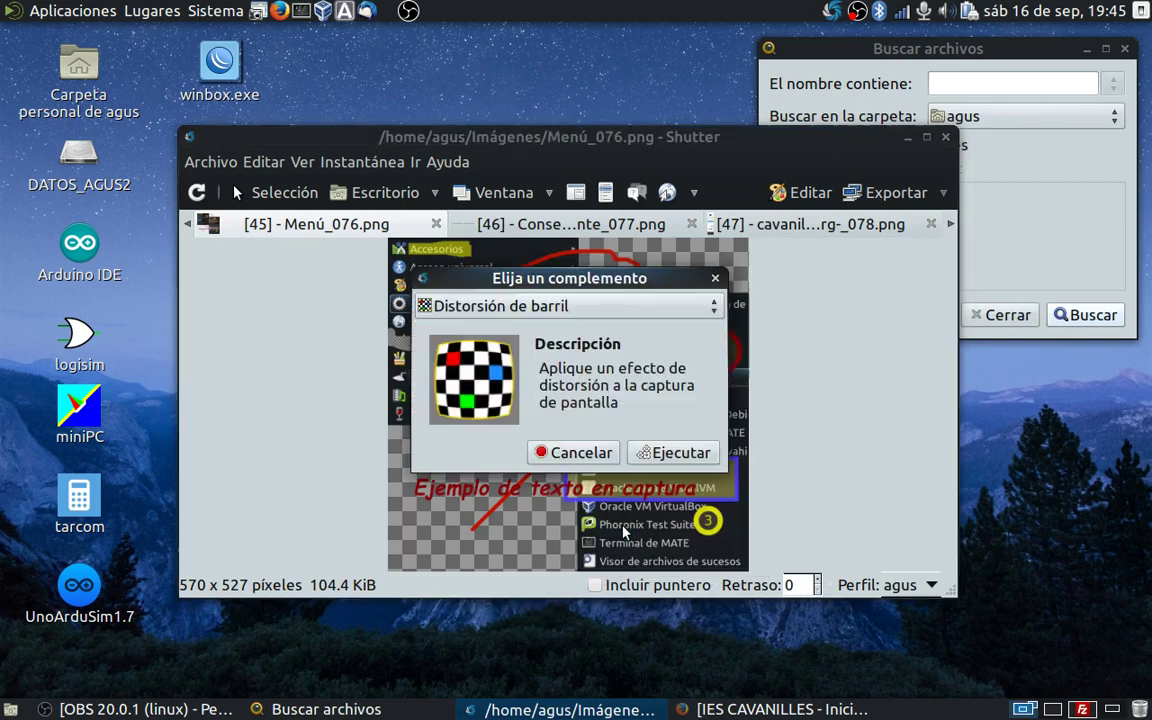
pyautogui.click(708, 314)
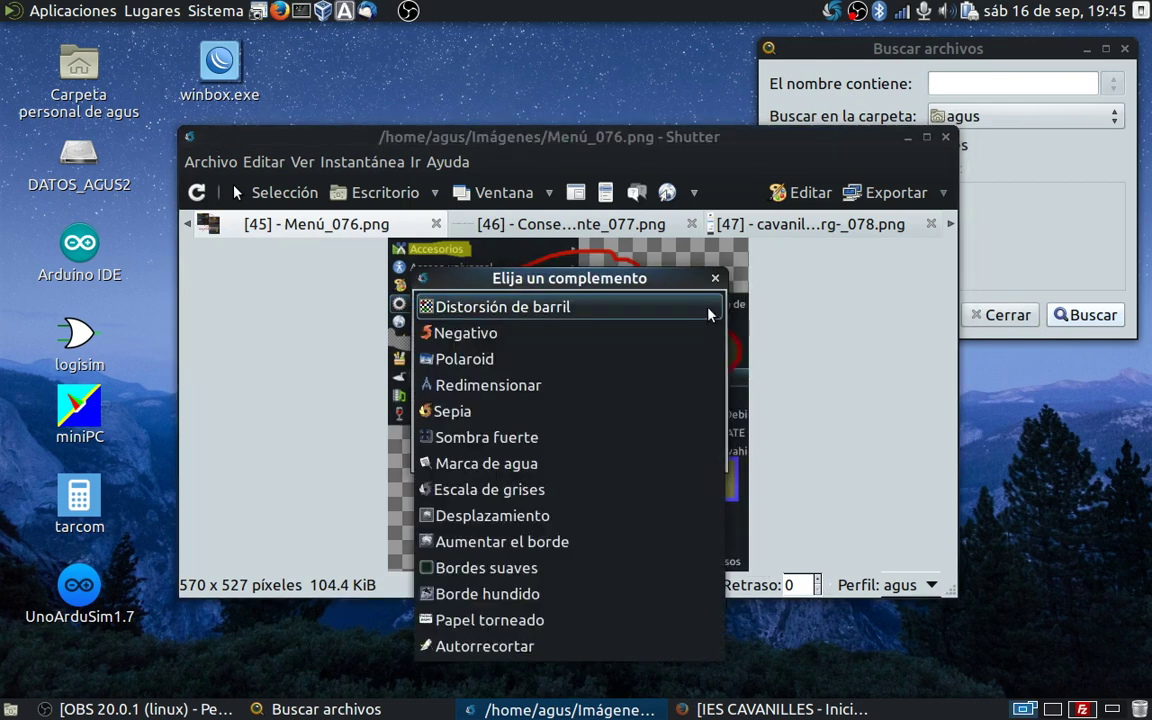
pyautogui.click(519, 364)
pyautogui.click(668, 483)
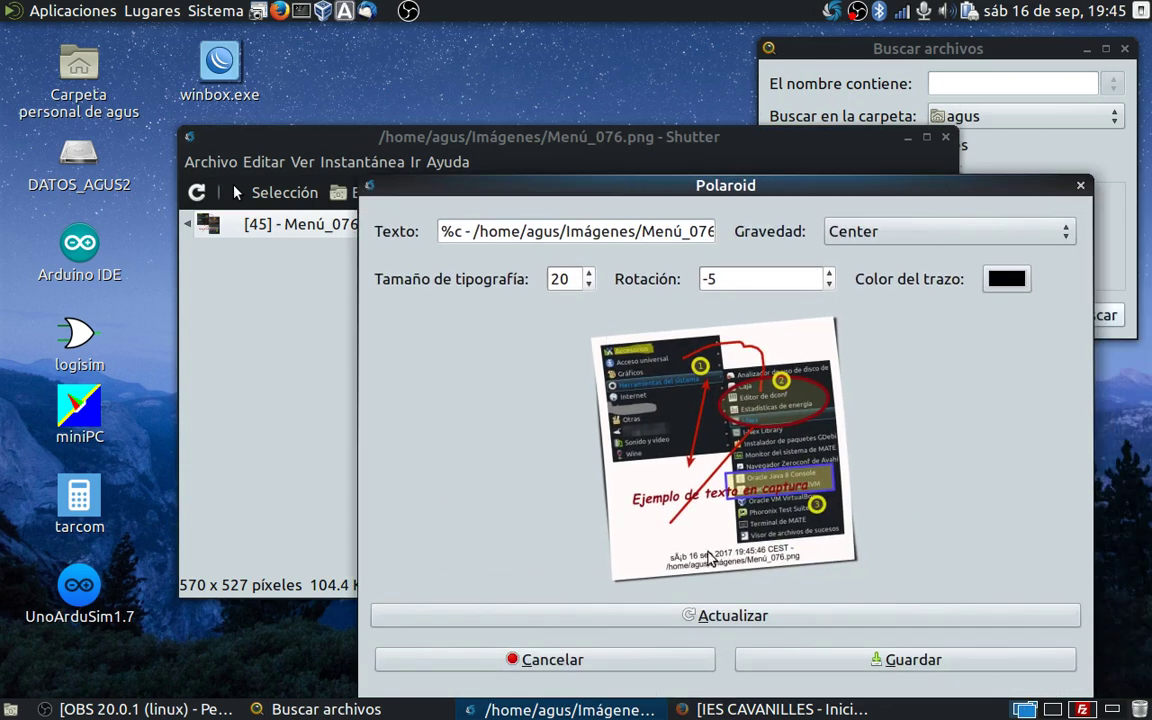
# - Replace the Polaroid caption text with "Foto"
pyautogui.moveTo(668, 231); pyautogui.dragTo(766, 231)
pyautogui.press('BackSpace')
pyautogui.press('BackSpace')
pyautogui.press('BackSpace')
pyautogui.press('BackSpace')
pyautogui.press('BackSpace')
pyautogui.press('BackSpace')
pyautogui.press('BackSpace')
pyautogui.press('BackSpace')
pyautogui.press('BackSpace')
pyautogui.press('BackSpace')
pyautogui.press('BackSpace')
pyautogui.press('BackSpace')
pyautogui.press('BackSpace')
pyautogui.press('BackSpace')
pyautogui.press('BackSpace')
pyautogui.press('BackSpace')
pyautogui.press('BackSpace')
pyautogui.press('BackSpace')
pyautogui.press('BackSpace')
pyautogui.press('BackSpace')
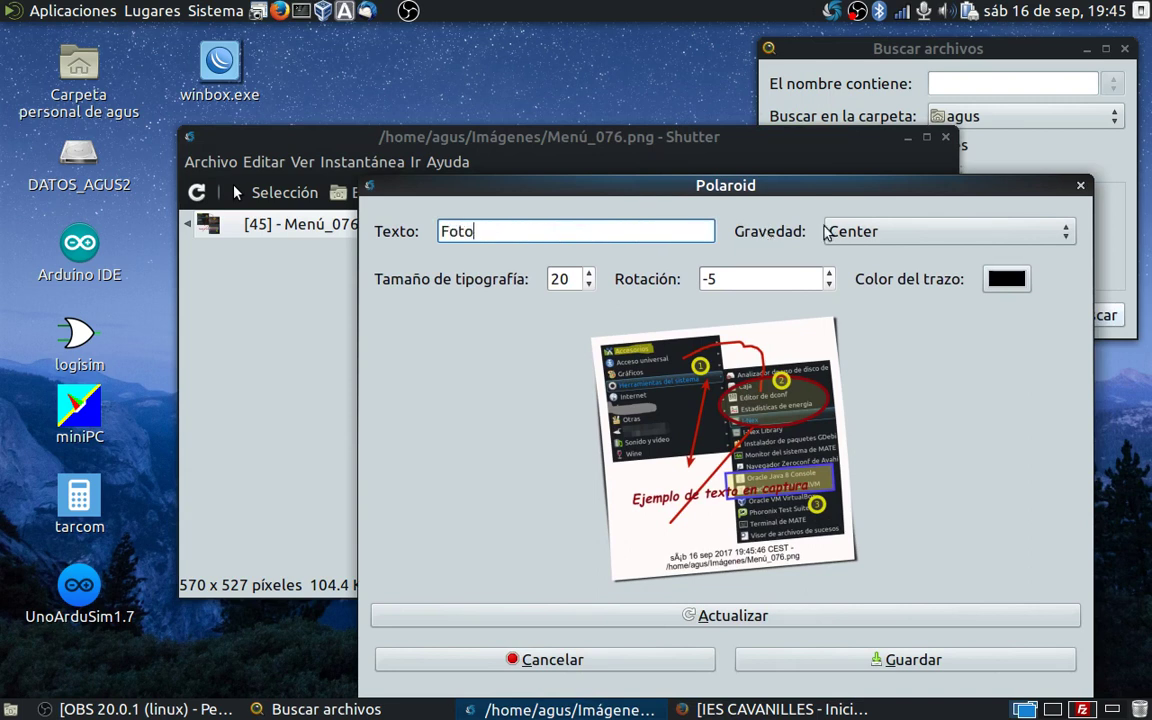
# - Set the Polaroid caption's gravity to West and update the preview
pyautogui.click(1066, 231)
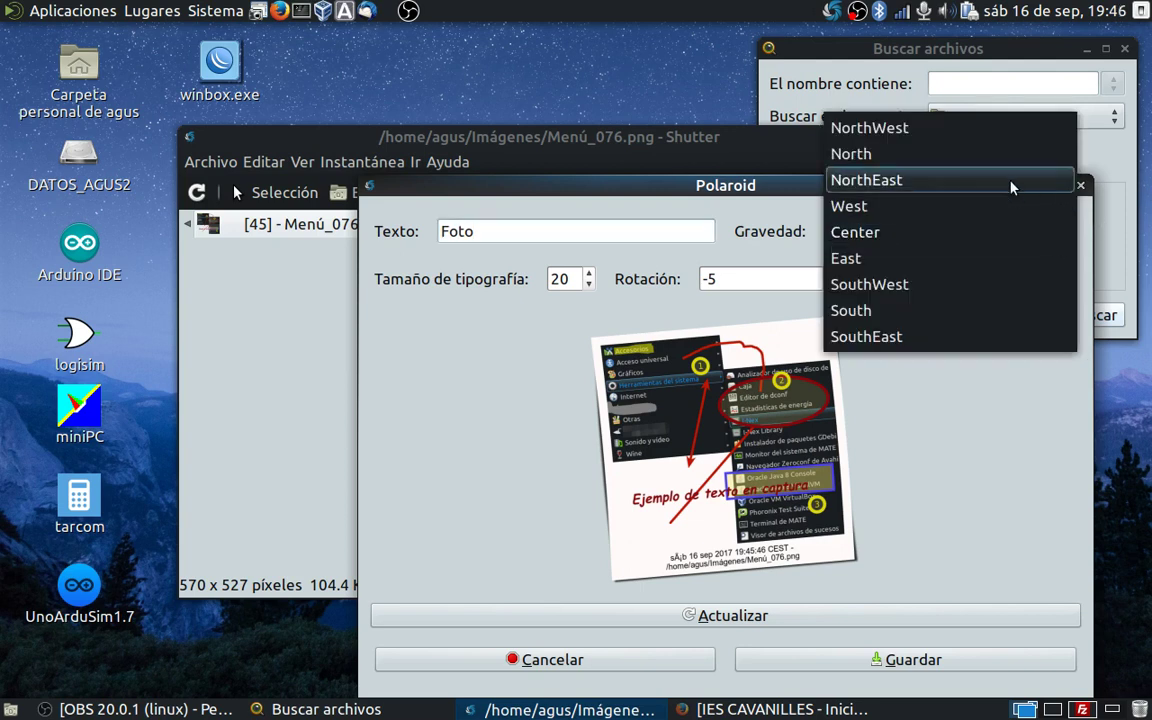
pyautogui.click(944, 158)
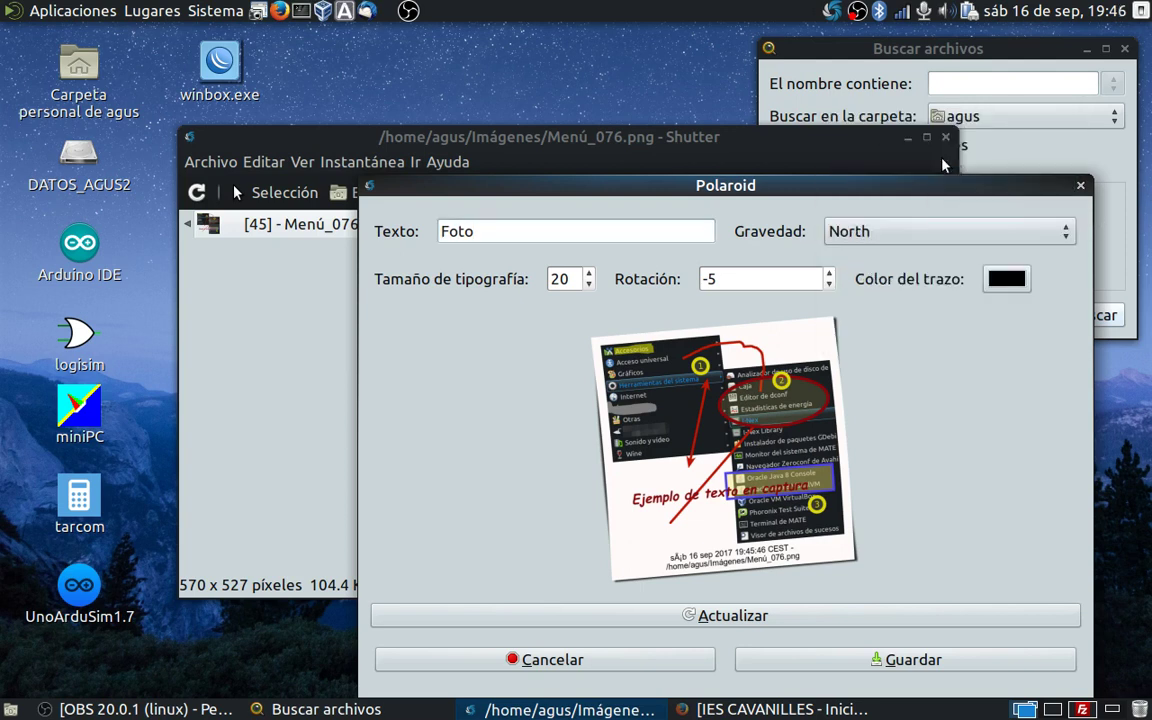
pyautogui.click(950, 231)
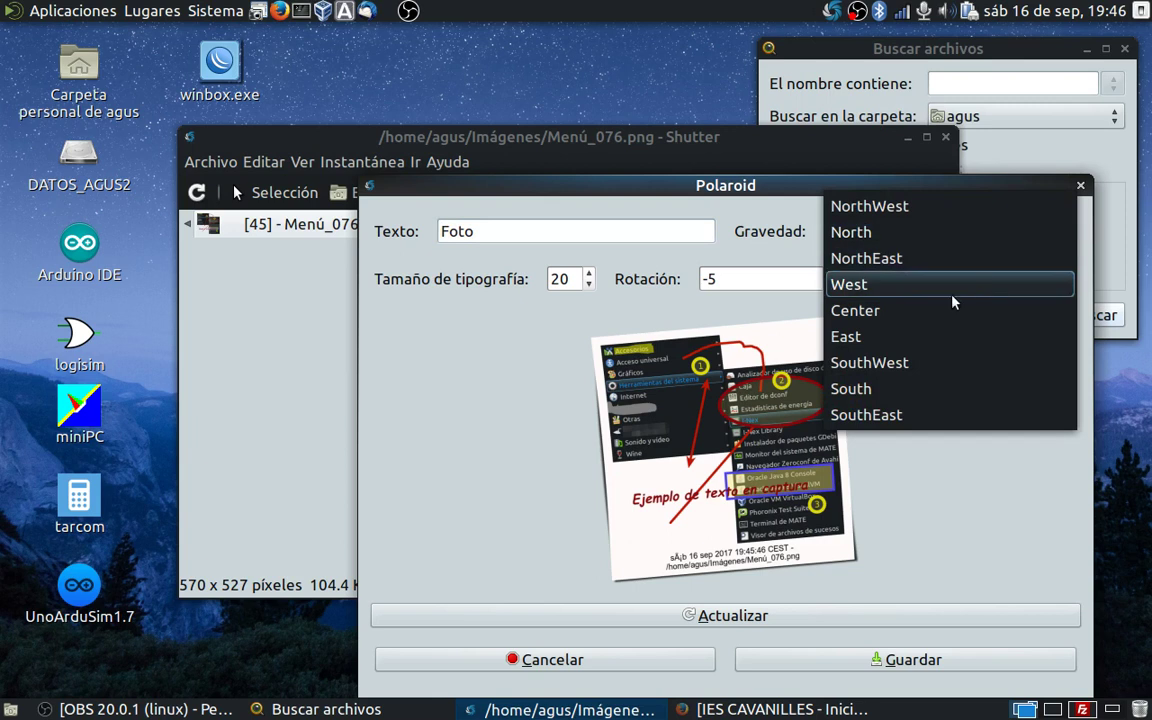
pyautogui.click(868, 286)
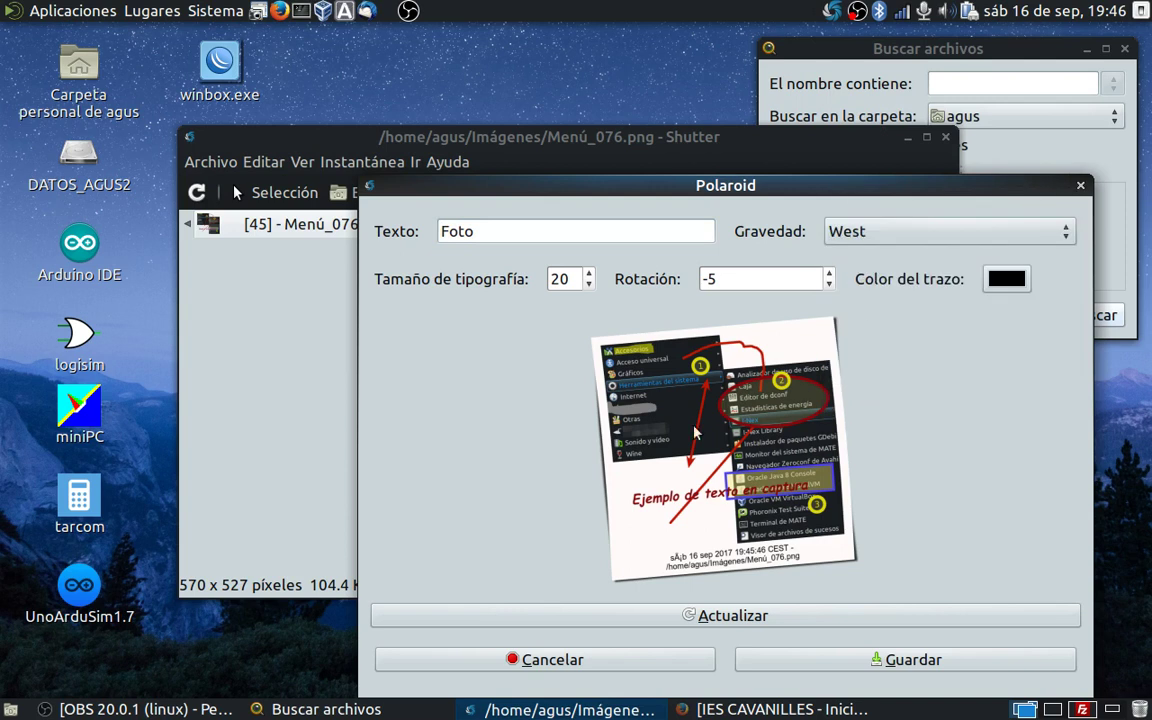
pyautogui.click(759, 618)
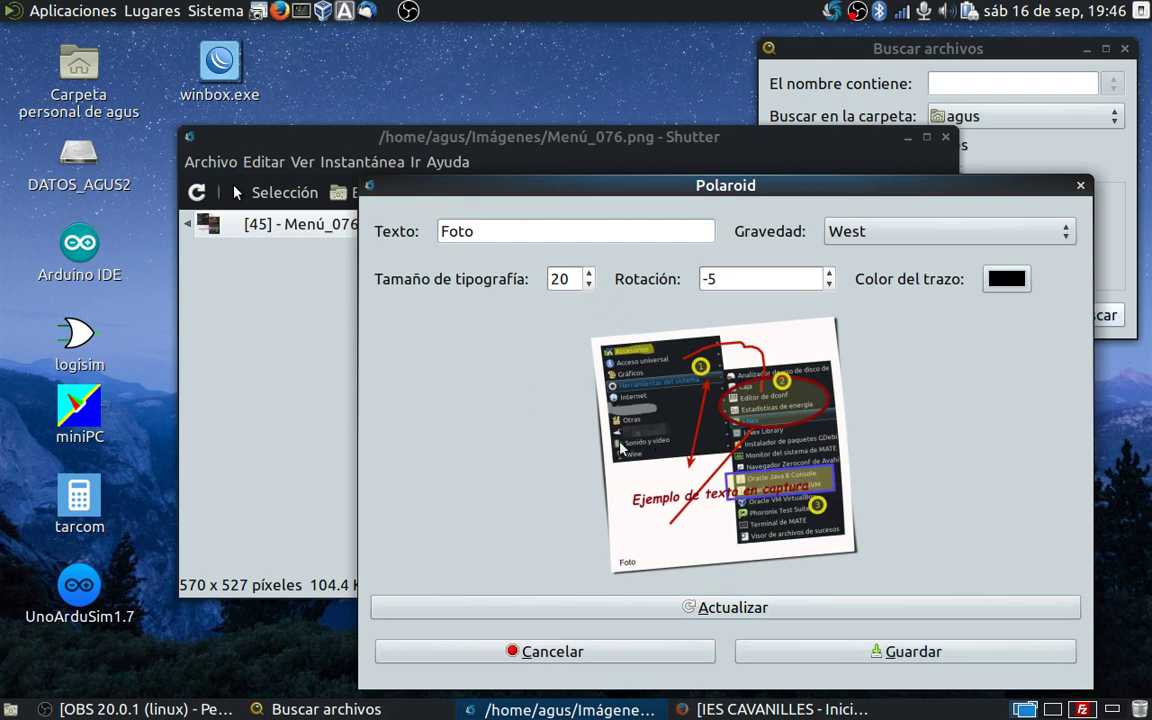
# - Preview the Polaroid effect with font size 83 and rotation -10, and discard it
pyautogui.click(589, 273)
pyautogui.click(829, 286)
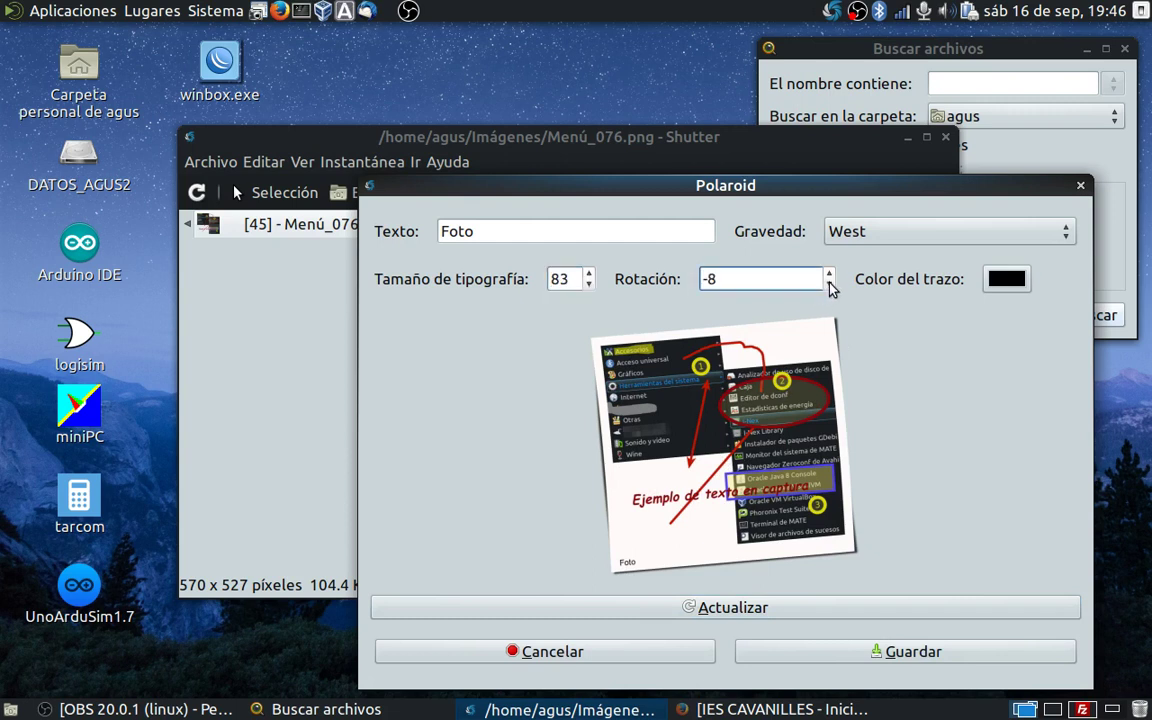
pyautogui.click(768, 608)
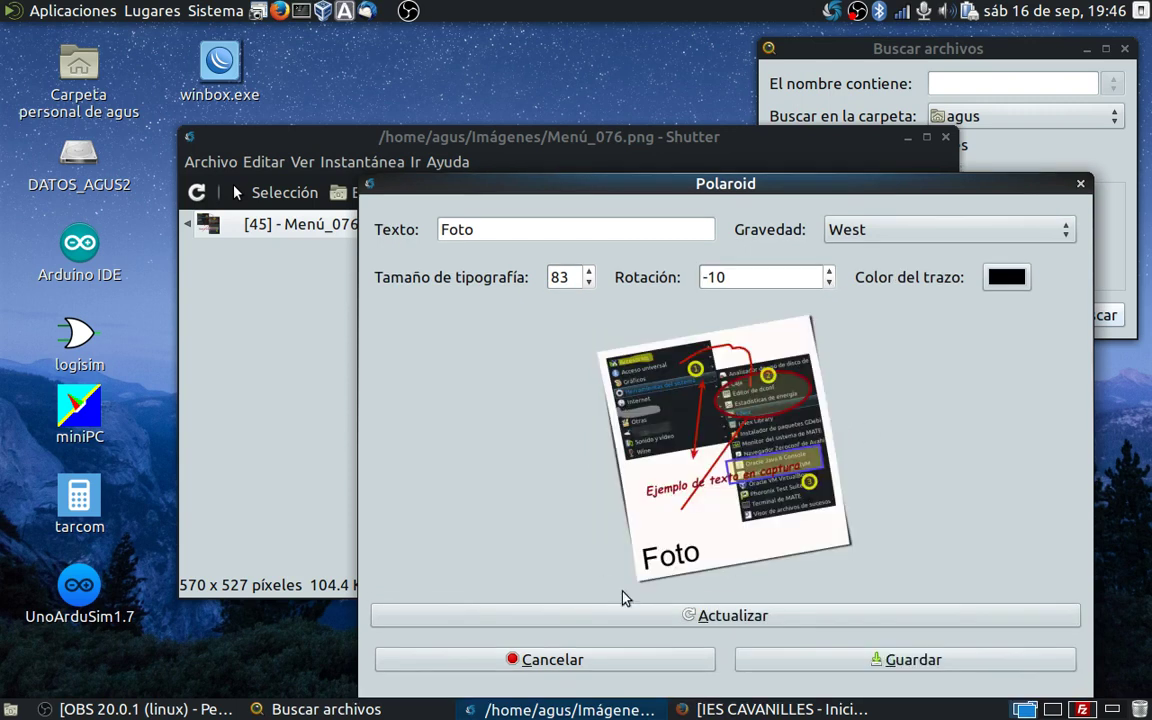
pyautogui.click(632, 662)
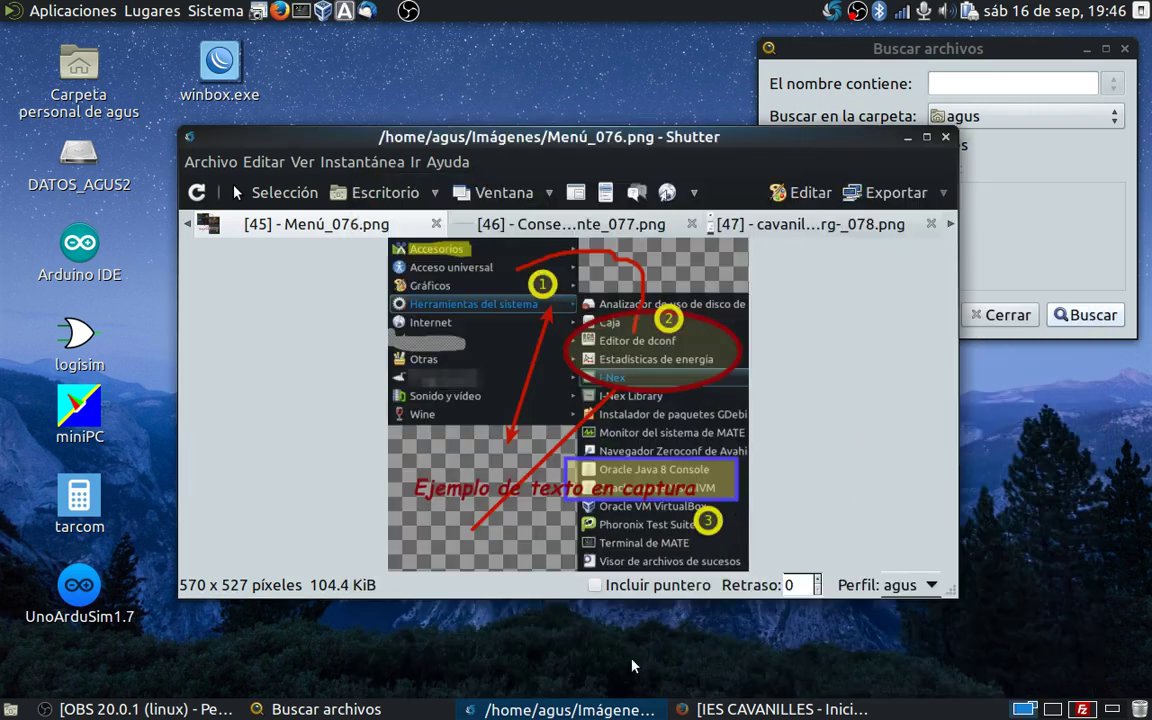
# - Convert the Menú_076.png capture to greyscale with the Escala de grises plugin and undo the conversion
pyautogui.rightClick(547, 357)
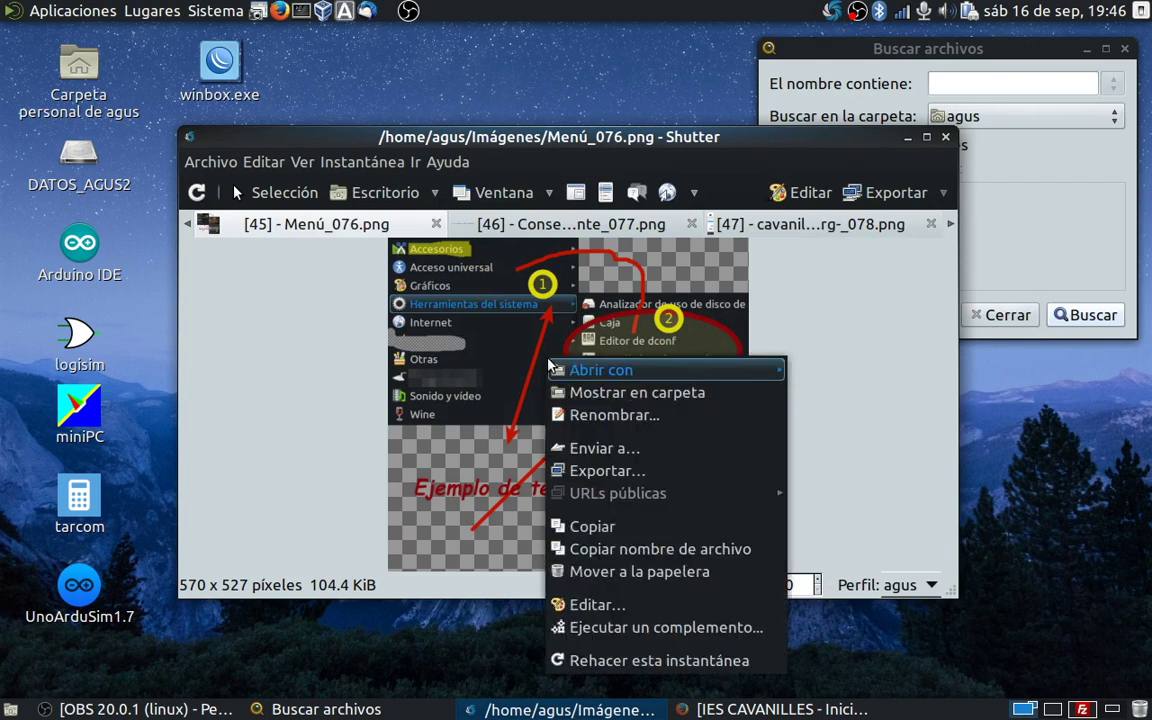
pyautogui.click(614, 628)
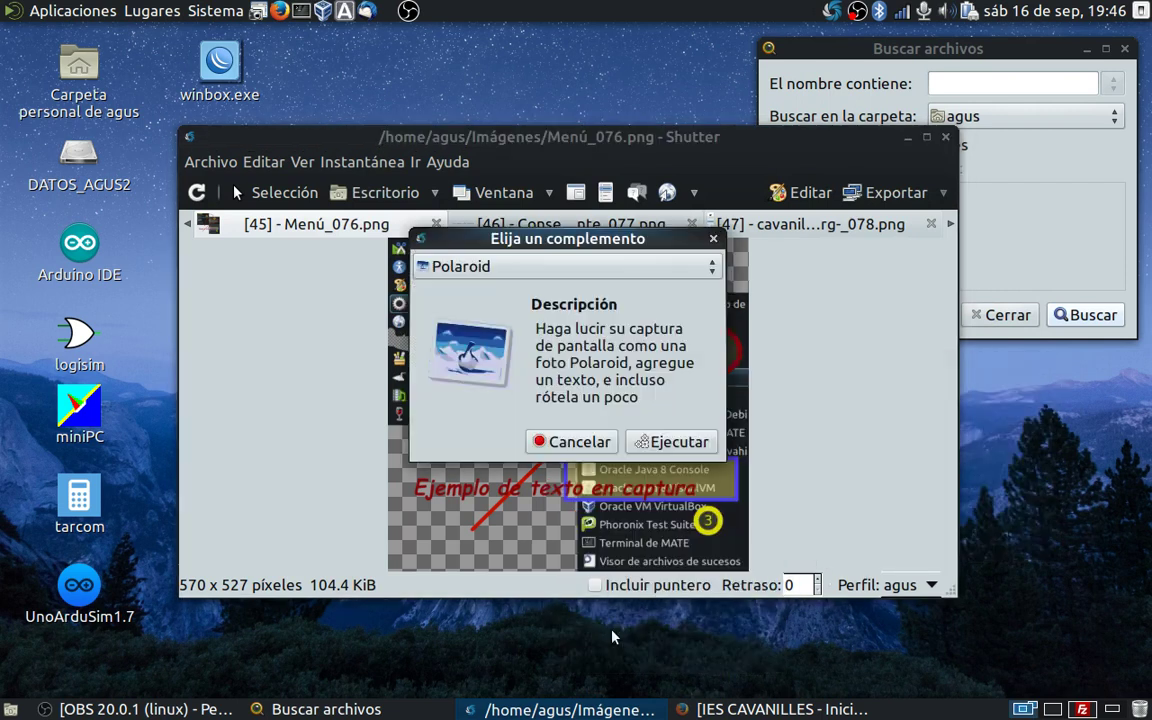
pyautogui.click(712, 268)
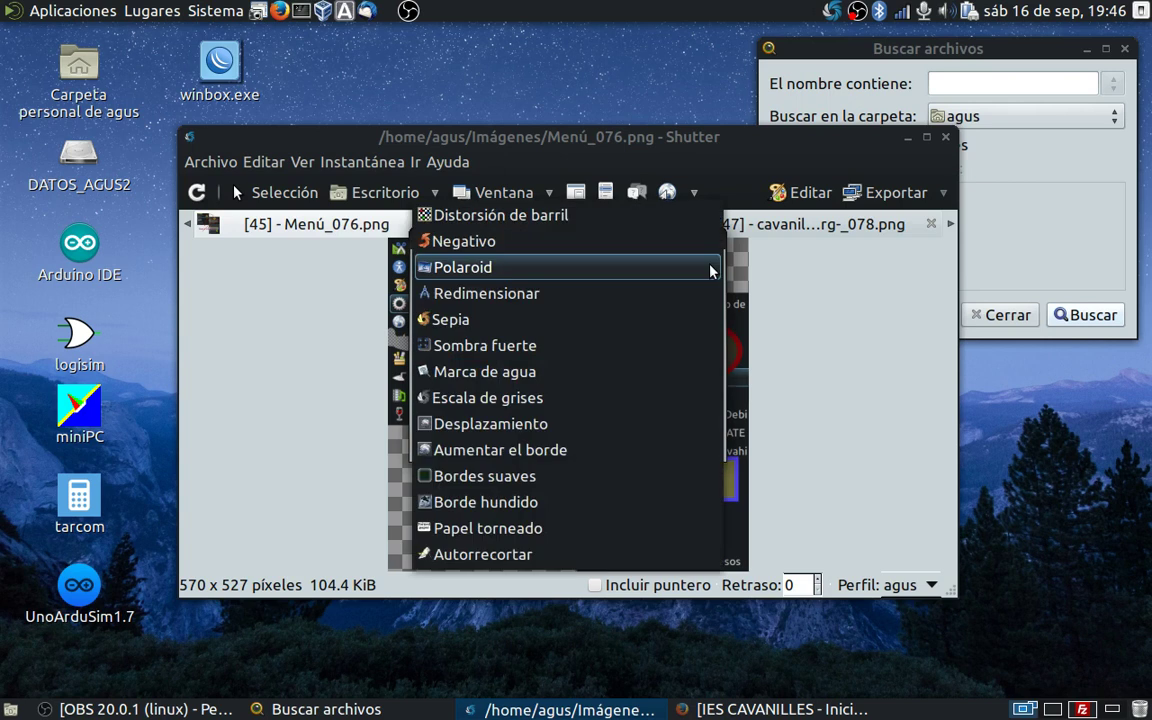
pyautogui.click(518, 400)
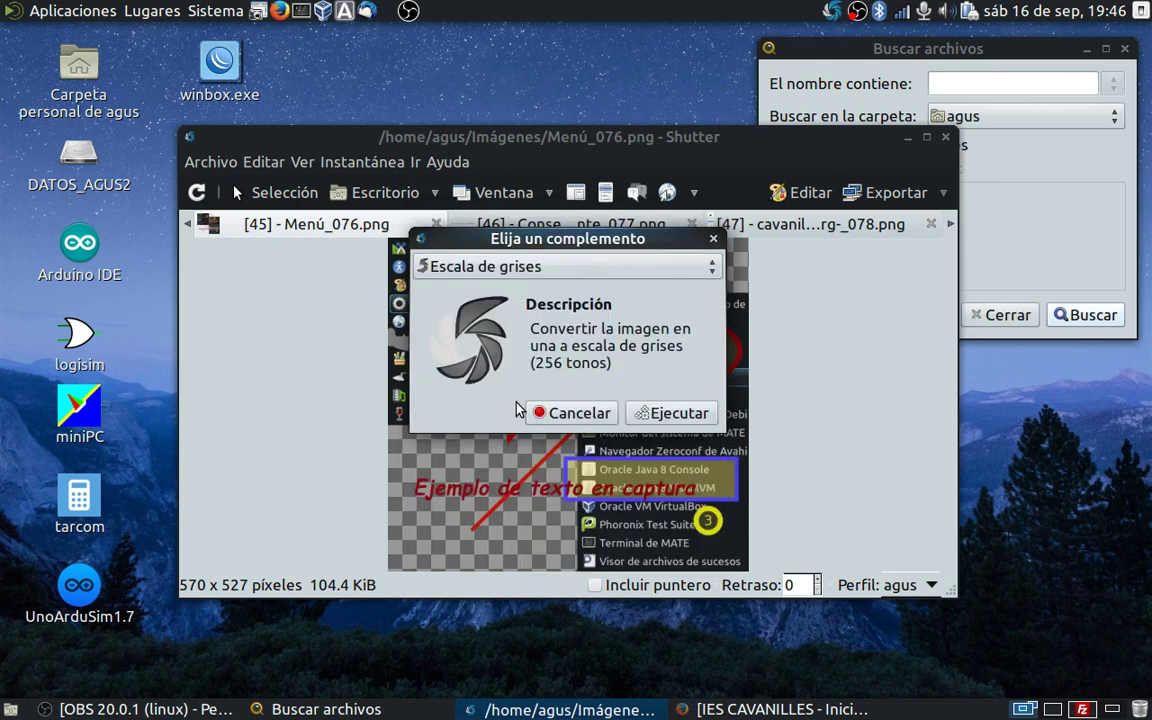
pyautogui.click(650, 415)
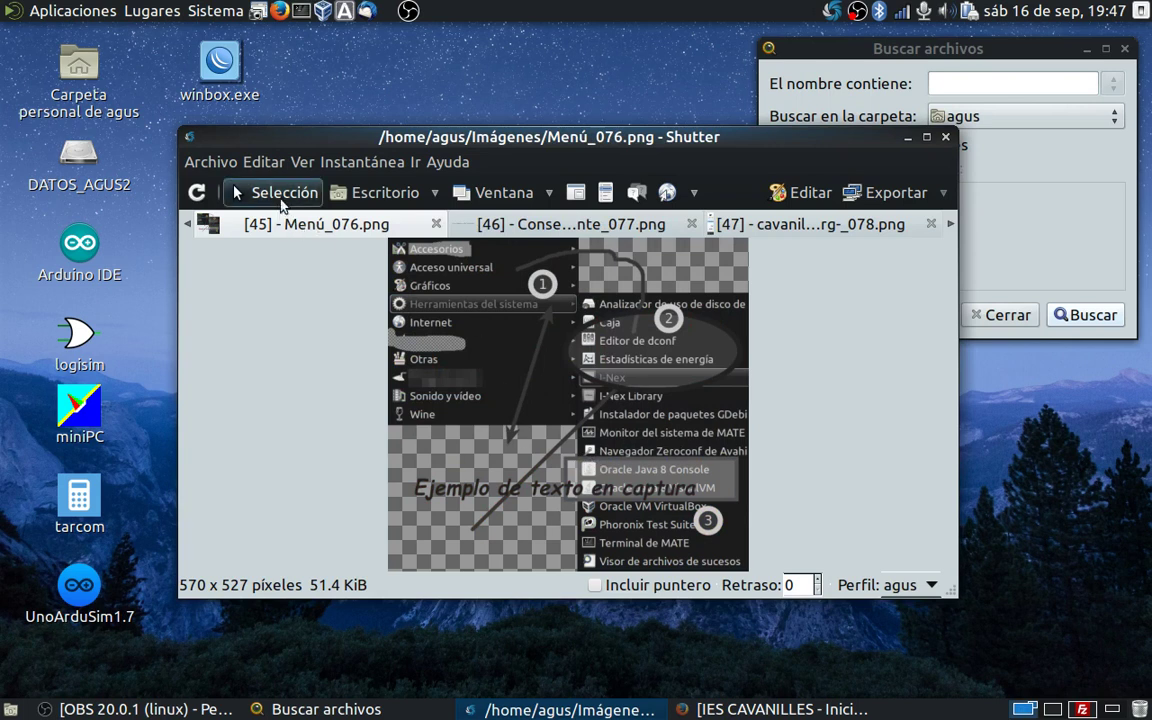
pyautogui.click(265, 162)
pyautogui.click(280, 187)
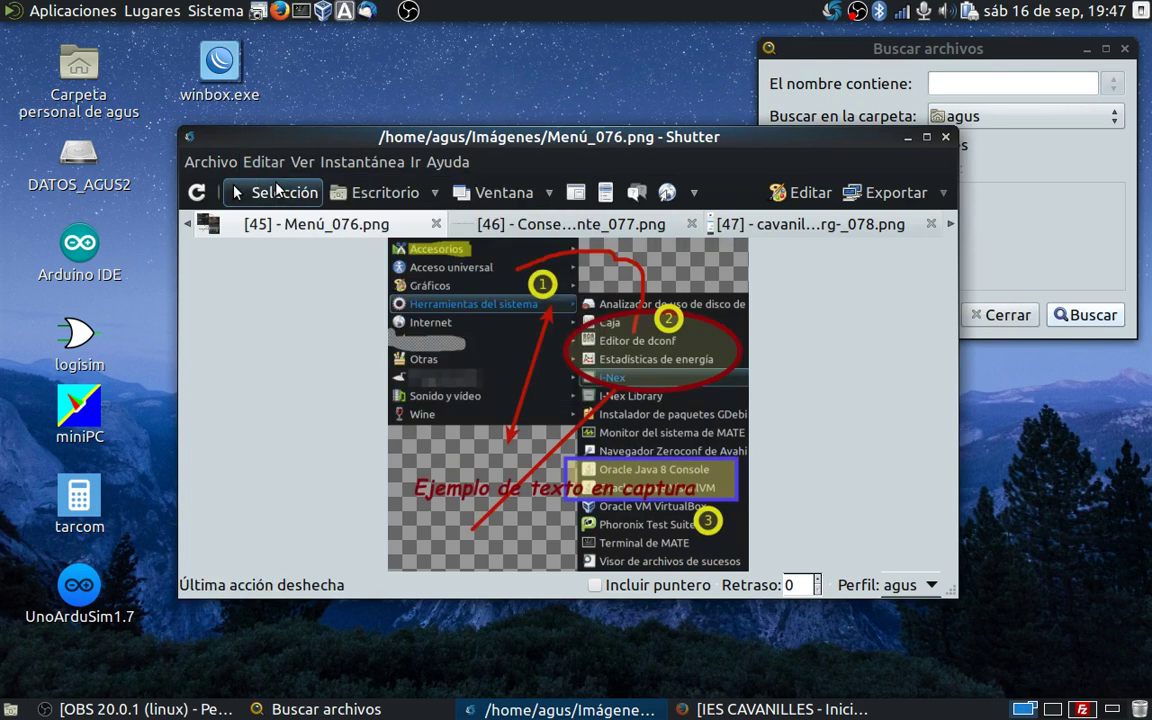
# - Preview the Sepia plugin on the Menú_076.png capture and discard the effect
pyautogui.rightClick(500, 356)
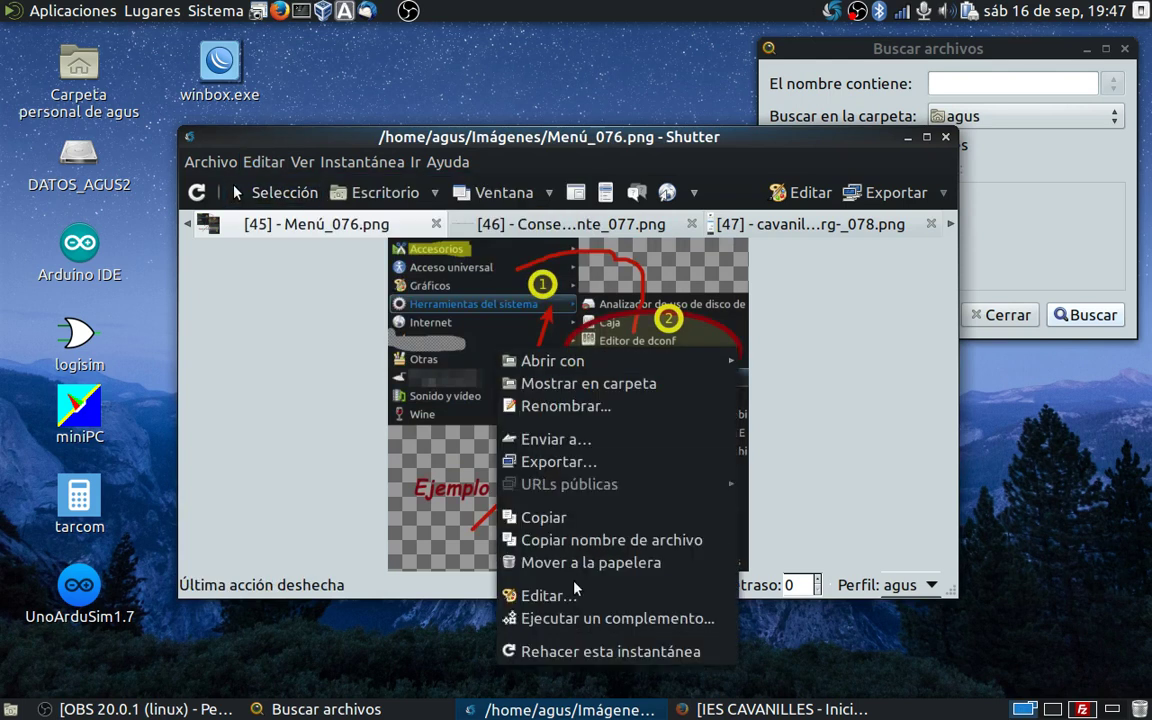
pyautogui.click(566, 620)
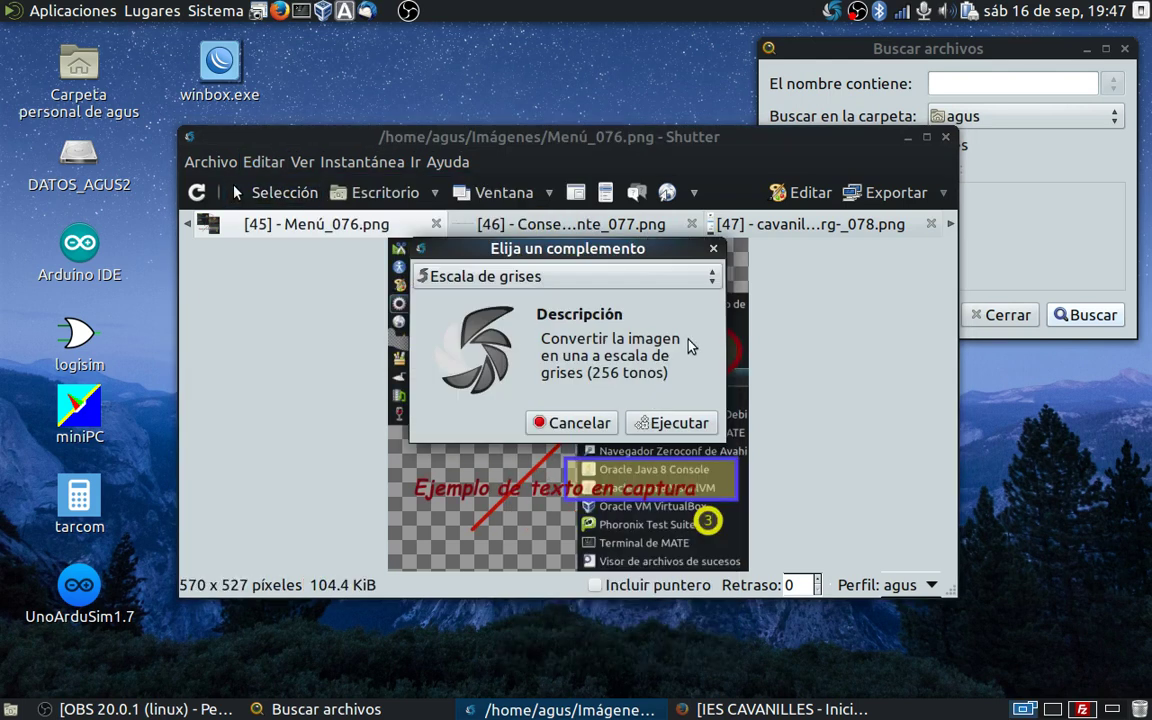
pyautogui.click(711, 276)
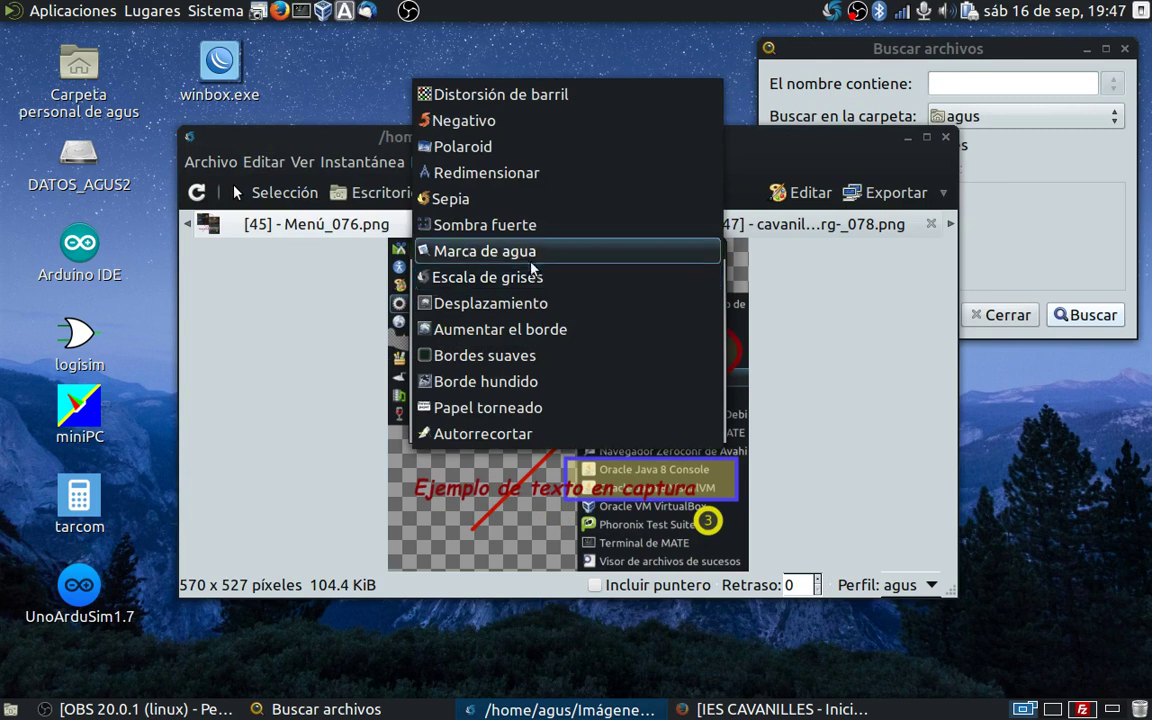
pyautogui.click(450, 198)
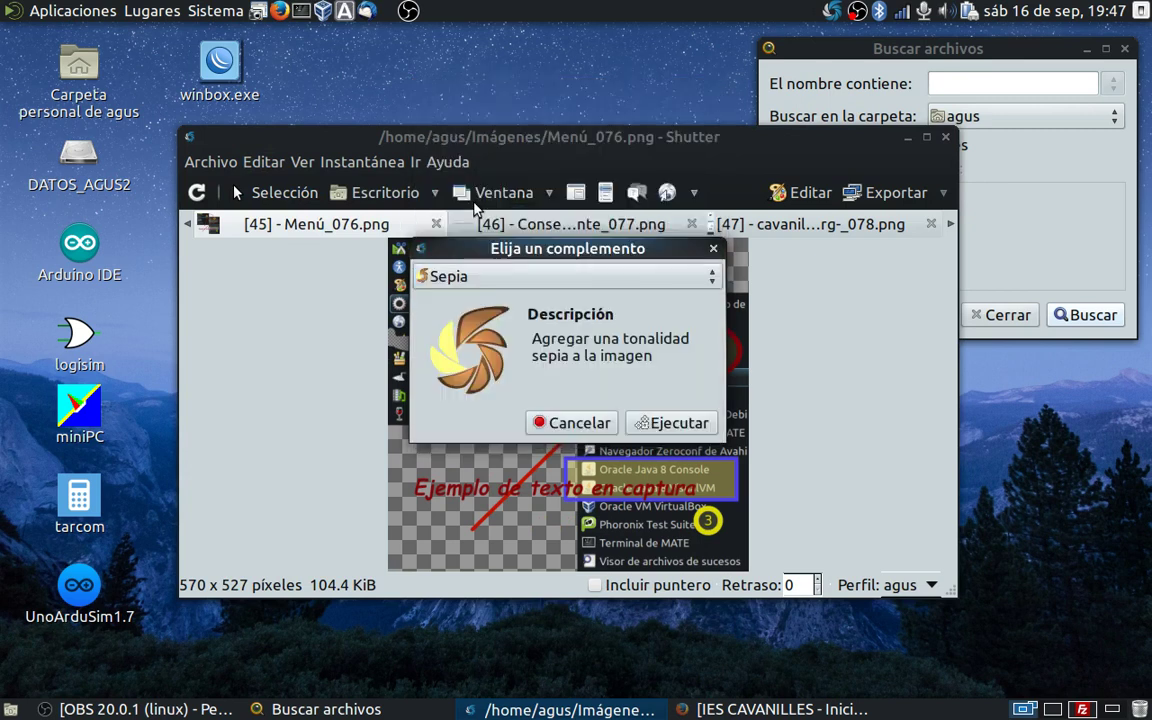
pyautogui.click(668, 424)
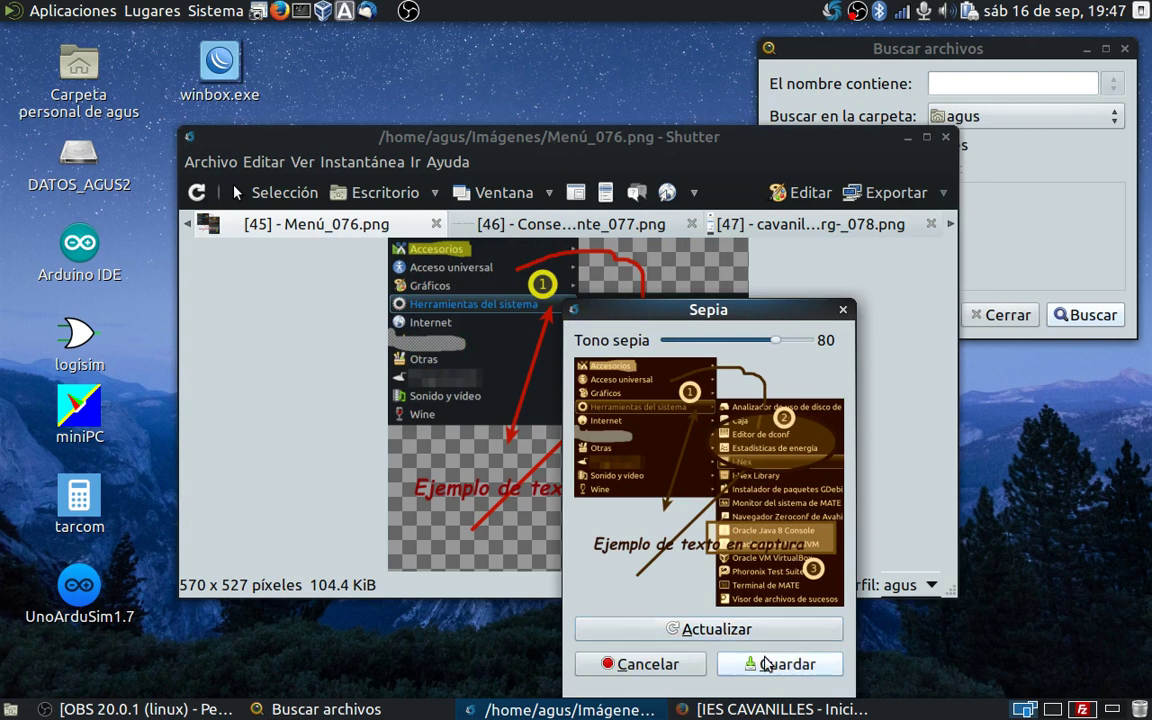
pyautogui.click(650, 664)
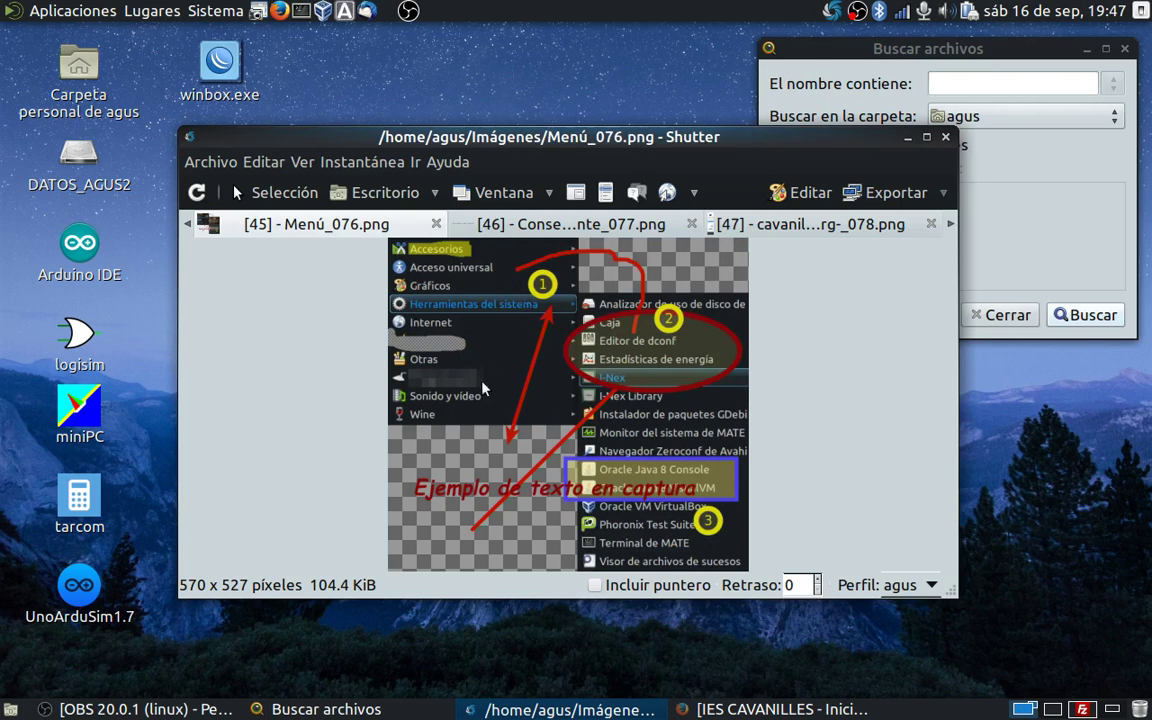
# - Upload the Menú_076.png capture to public hosting with the Dropbox OAuth account and copy its direct link
pyautogui.click(895, 196)
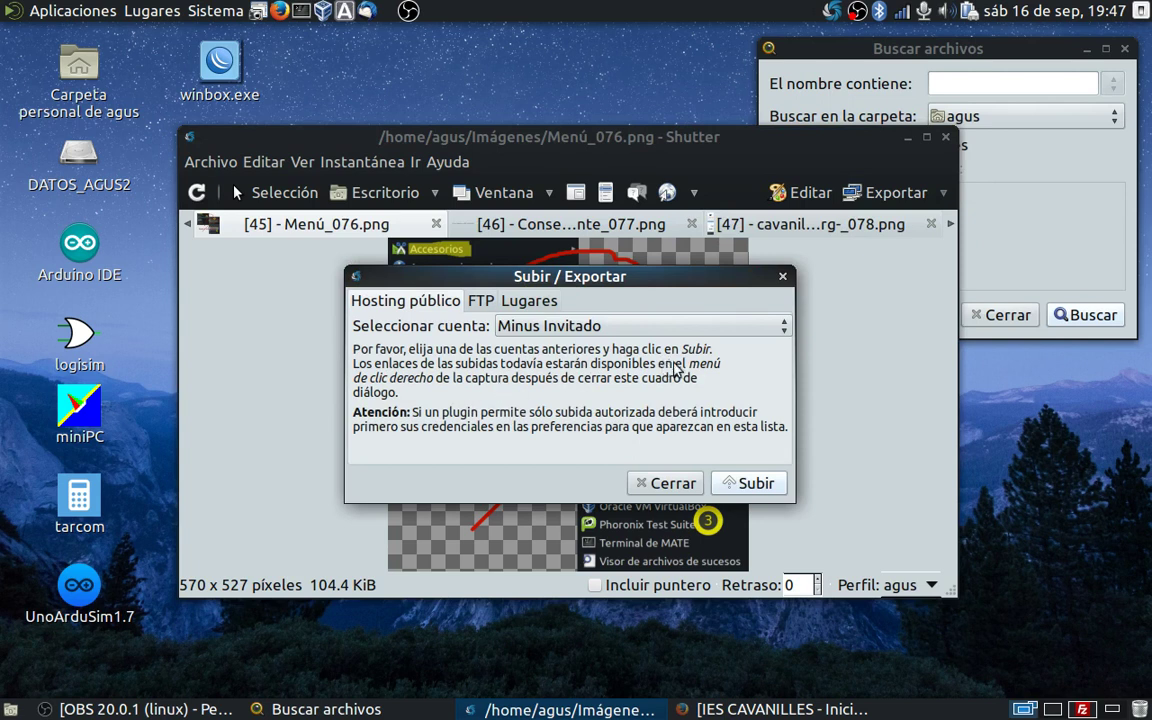
pyautogui.click(782, 330)
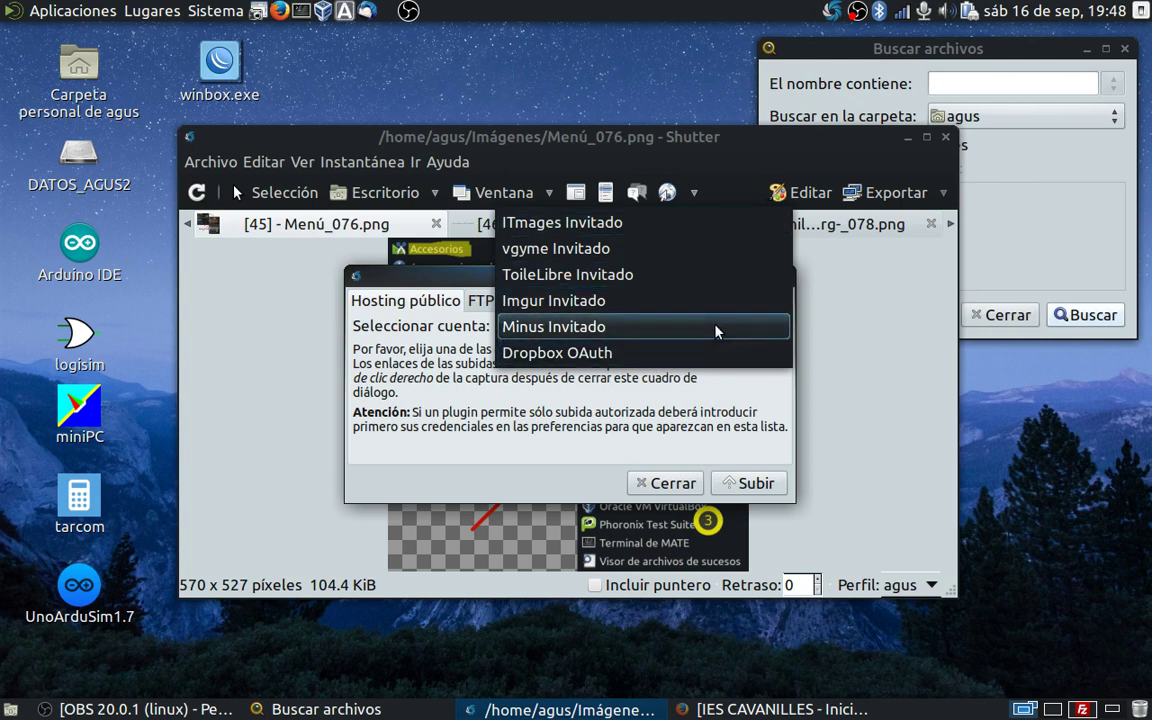
pyautogui.click(612, 356)
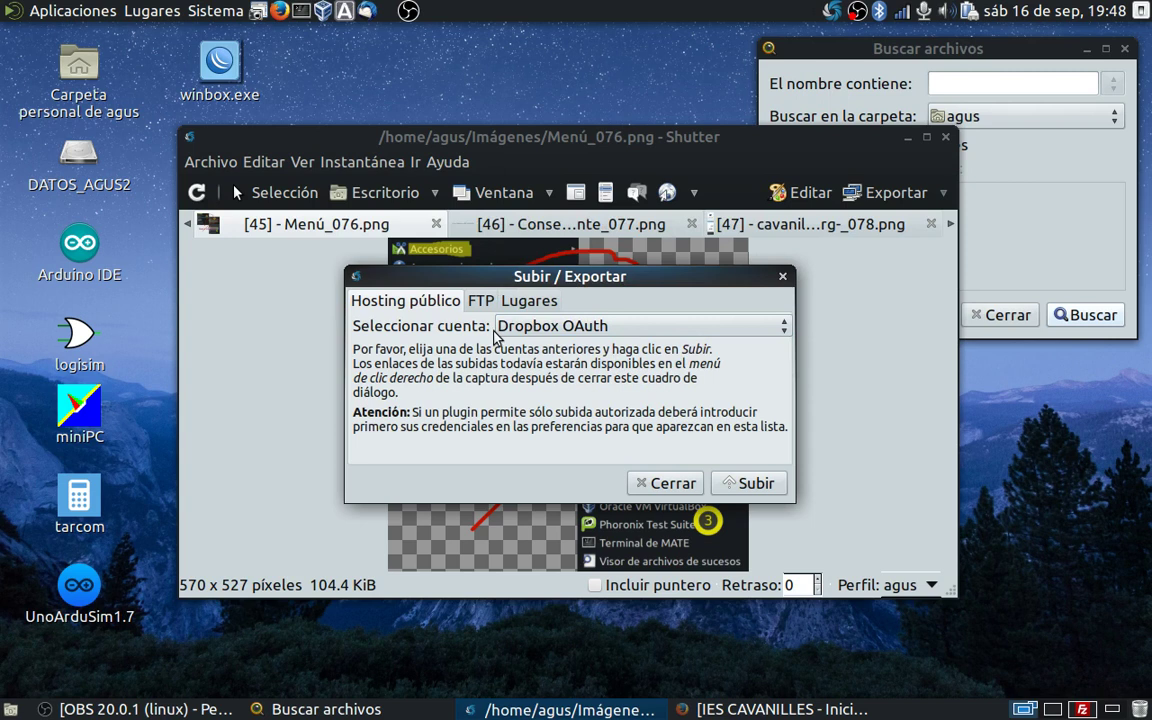
pyautogui.click(742, 483)
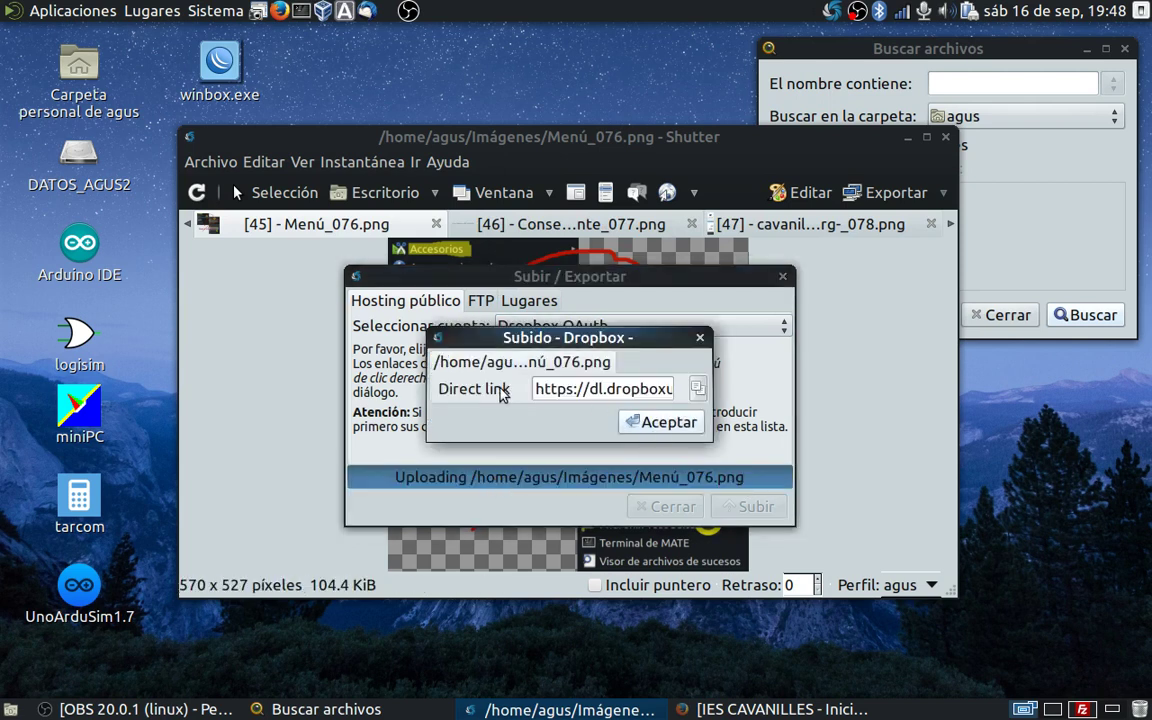
pyautogui.click(697, 389)
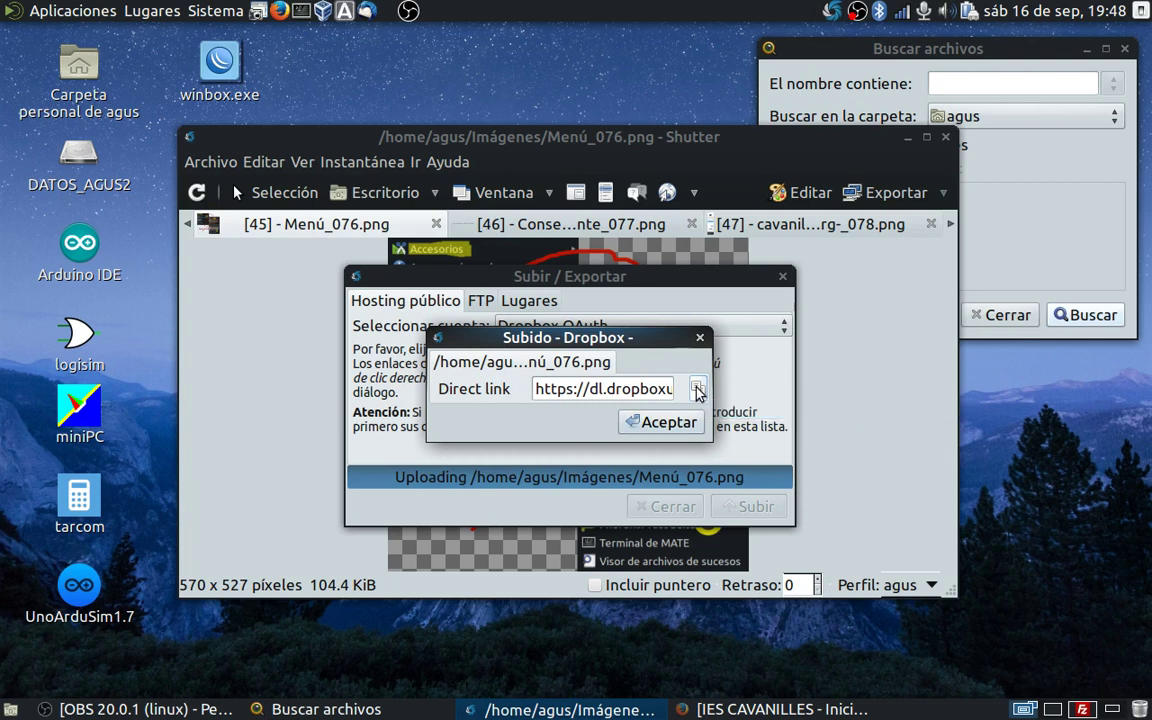
pyautogui.click(658, 422)
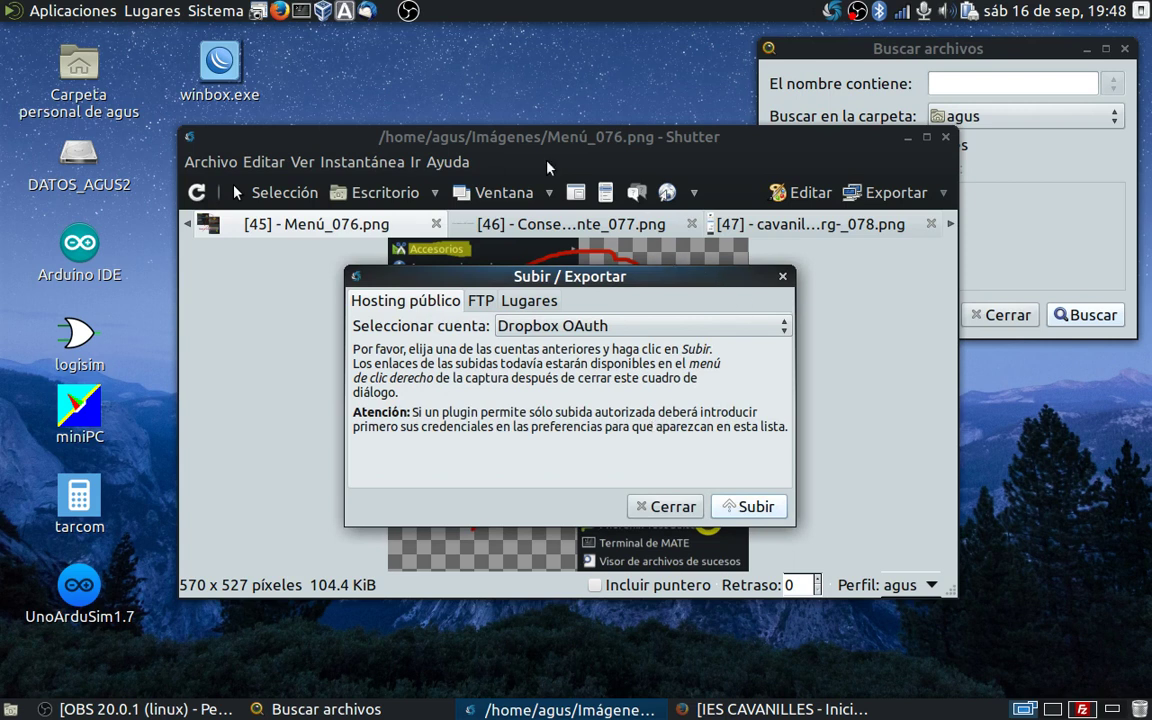
# - Open the copied Dropbox direct link in a new Firefox window
pyautogui.click(283, 12)
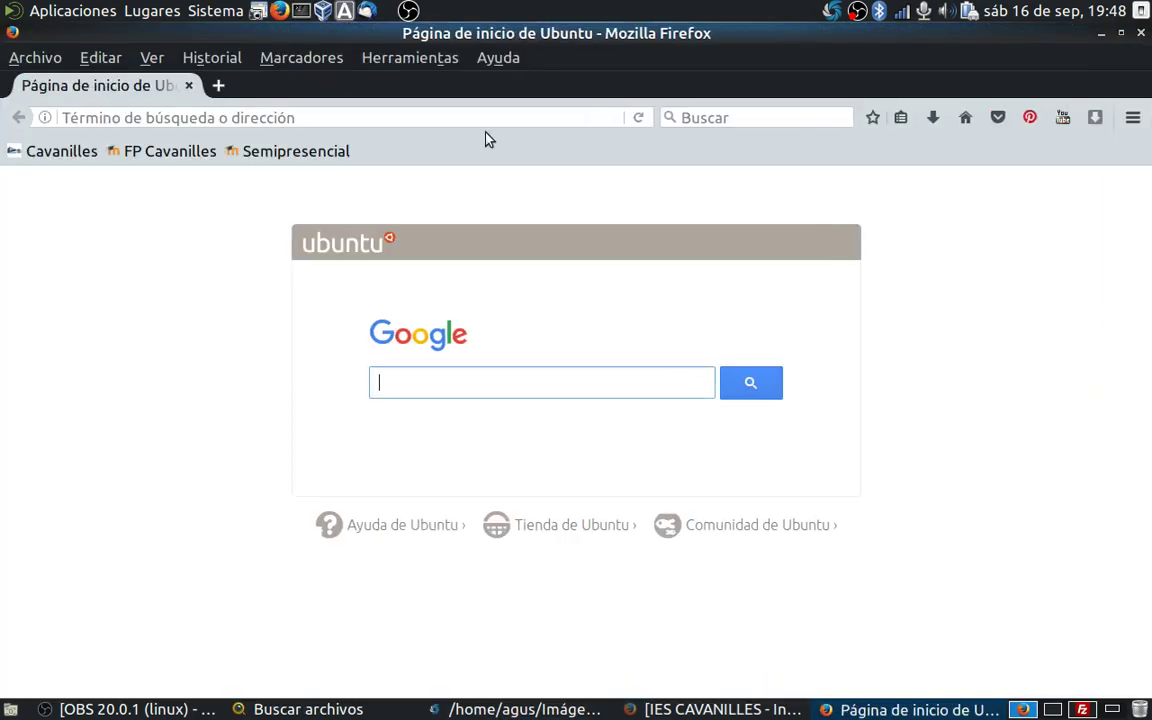
pyautogui.click(301, 117)
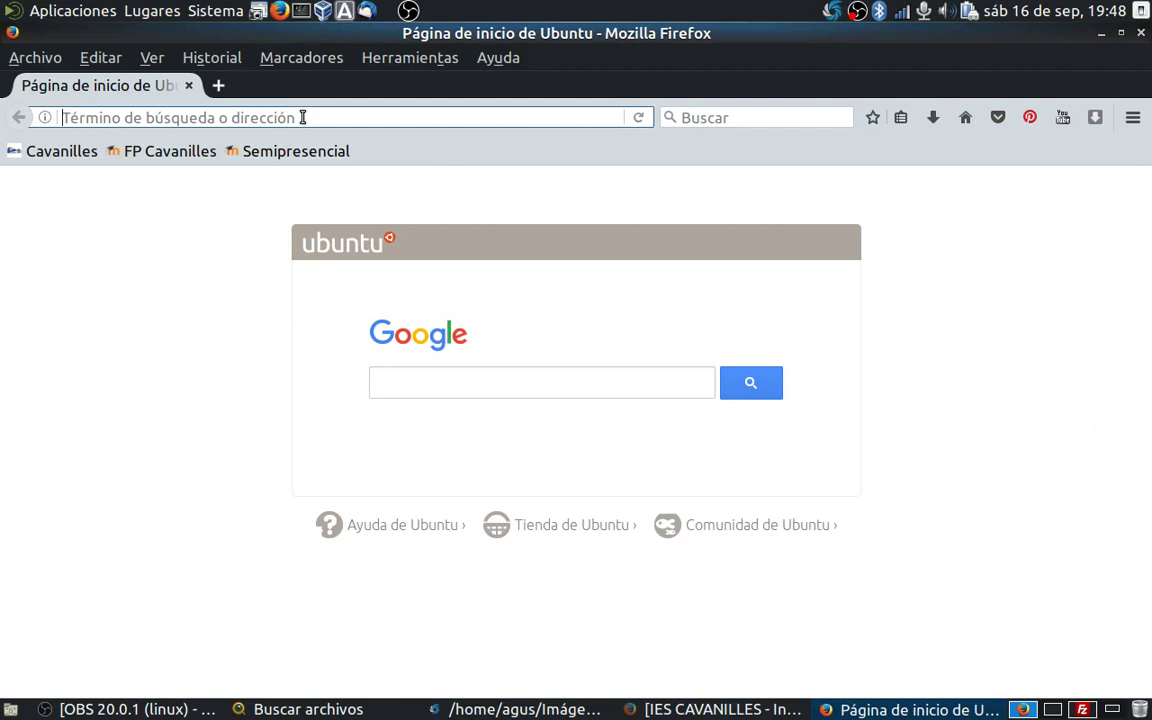
pyautogui.hotkey('ctrl', 'v')
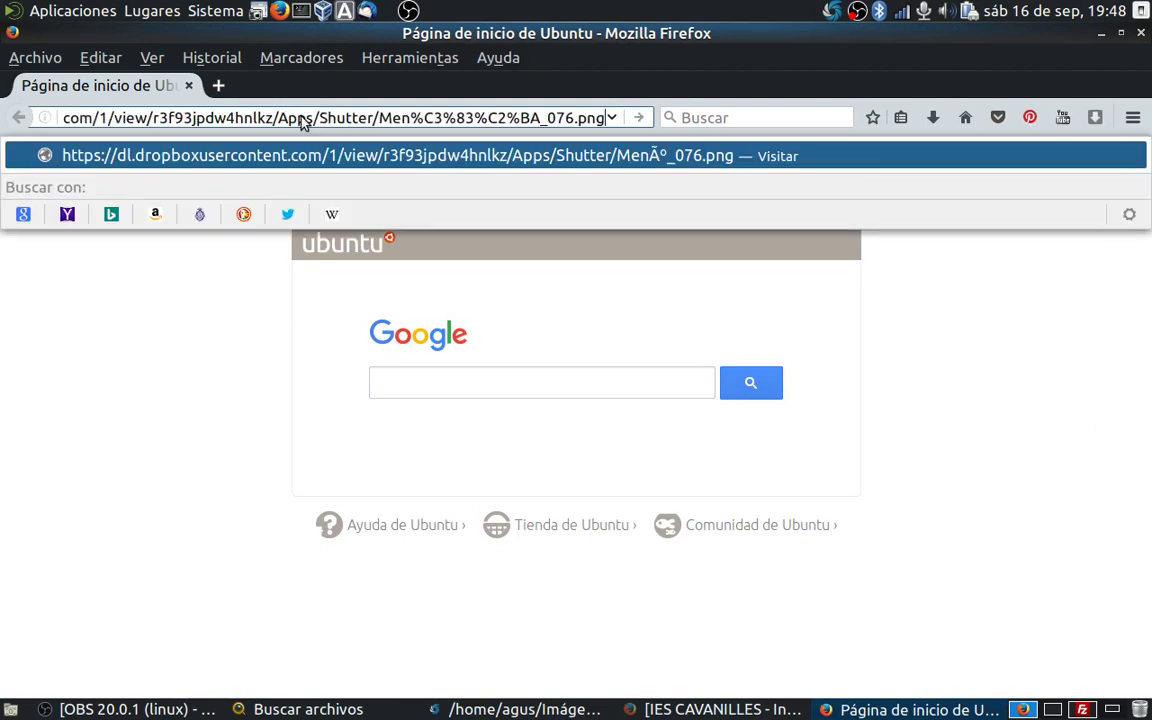
pyautogui.press('Return')
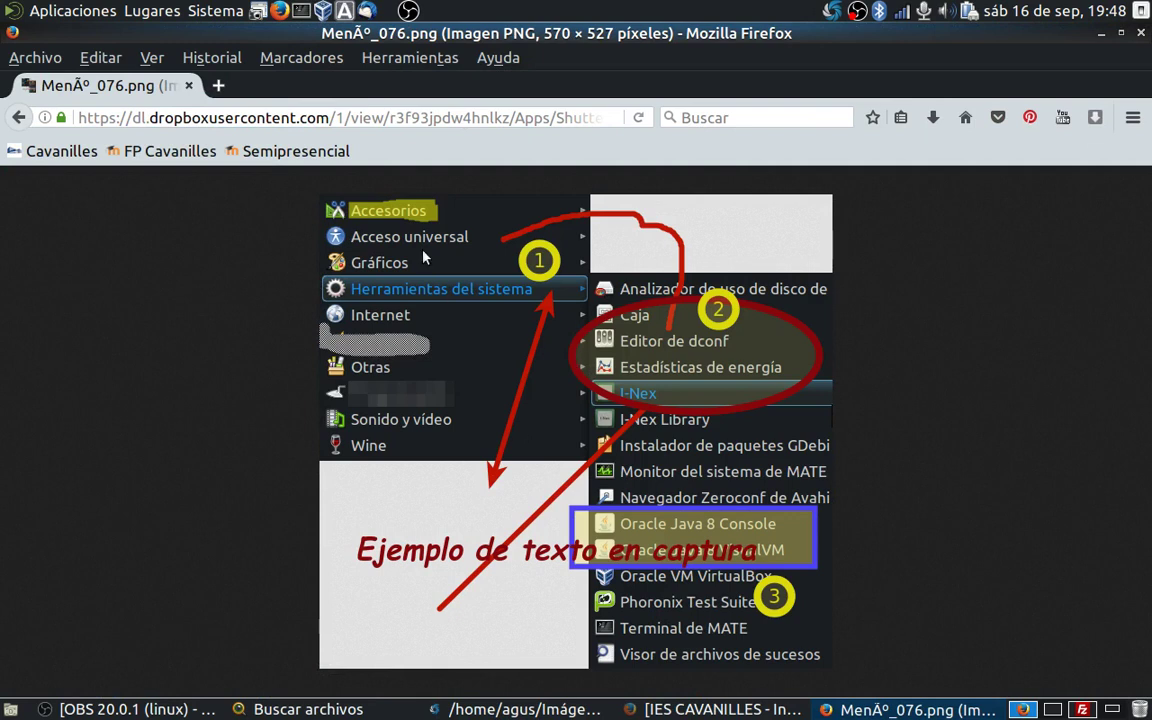
# - Check the Dropbox/Apps/Shutter folder in the file manager for the uploaded capture, and close the file manager and Firefox
pyautogui.click(72, 12)
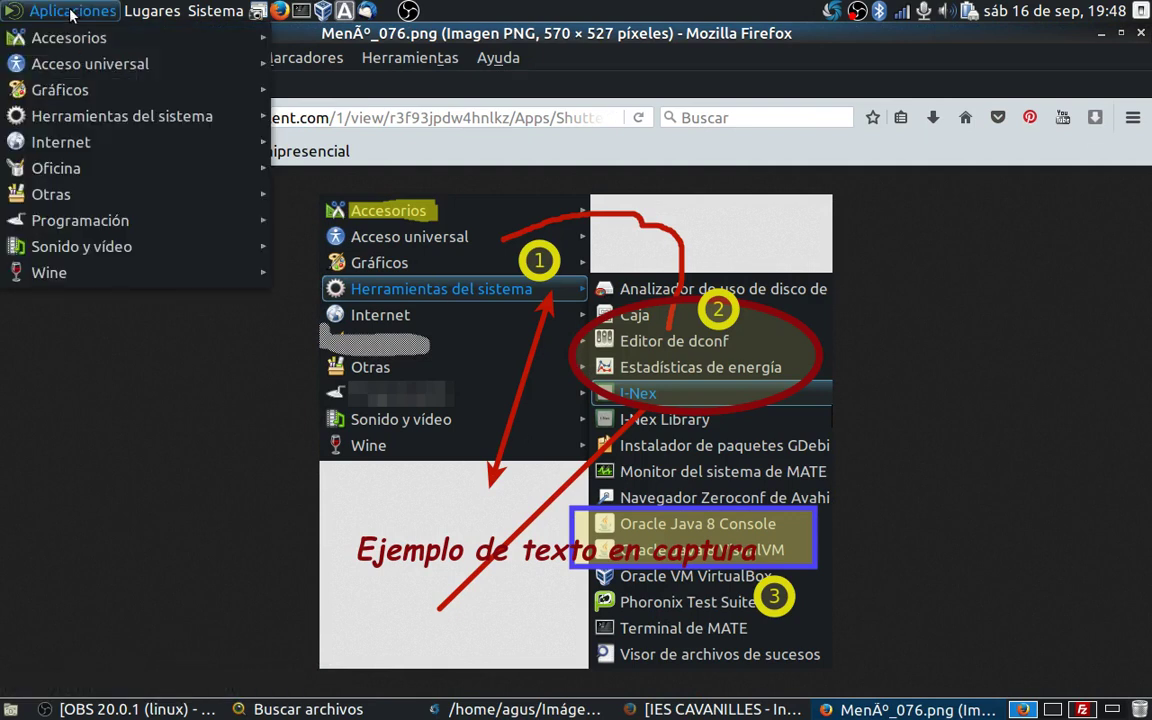
pyautogui.moveTo(106, 122)
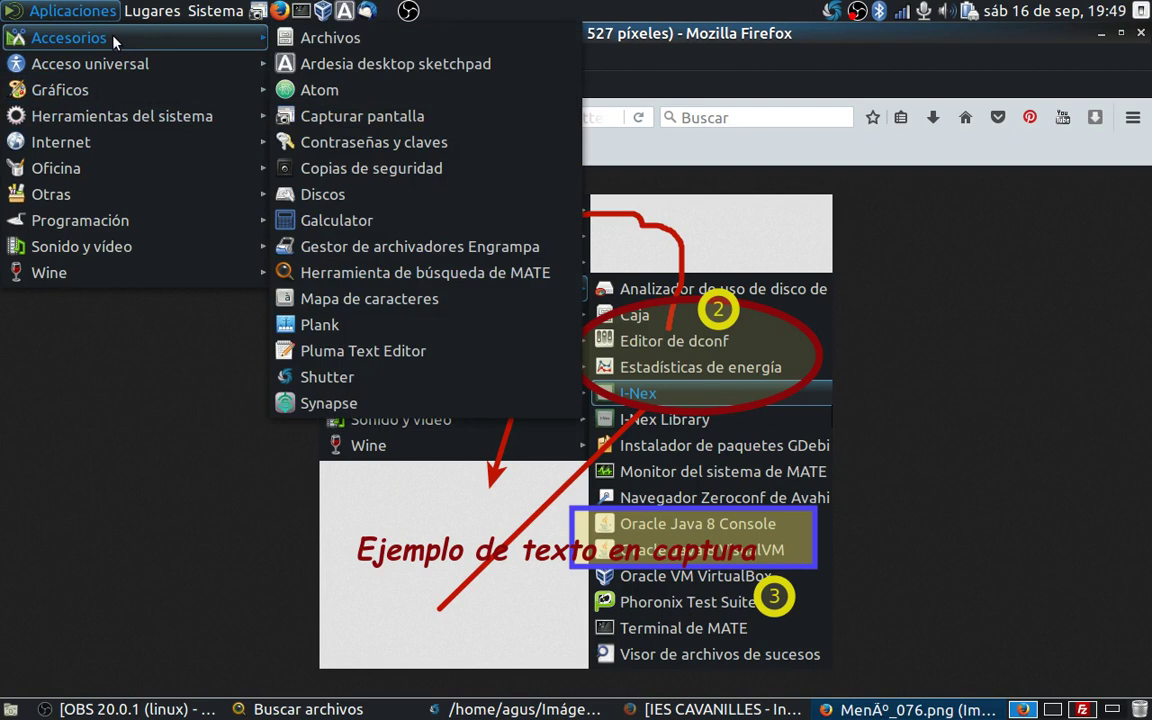
pyautogui.moveTo(147, 11)
pyautogui.click(150, 36)
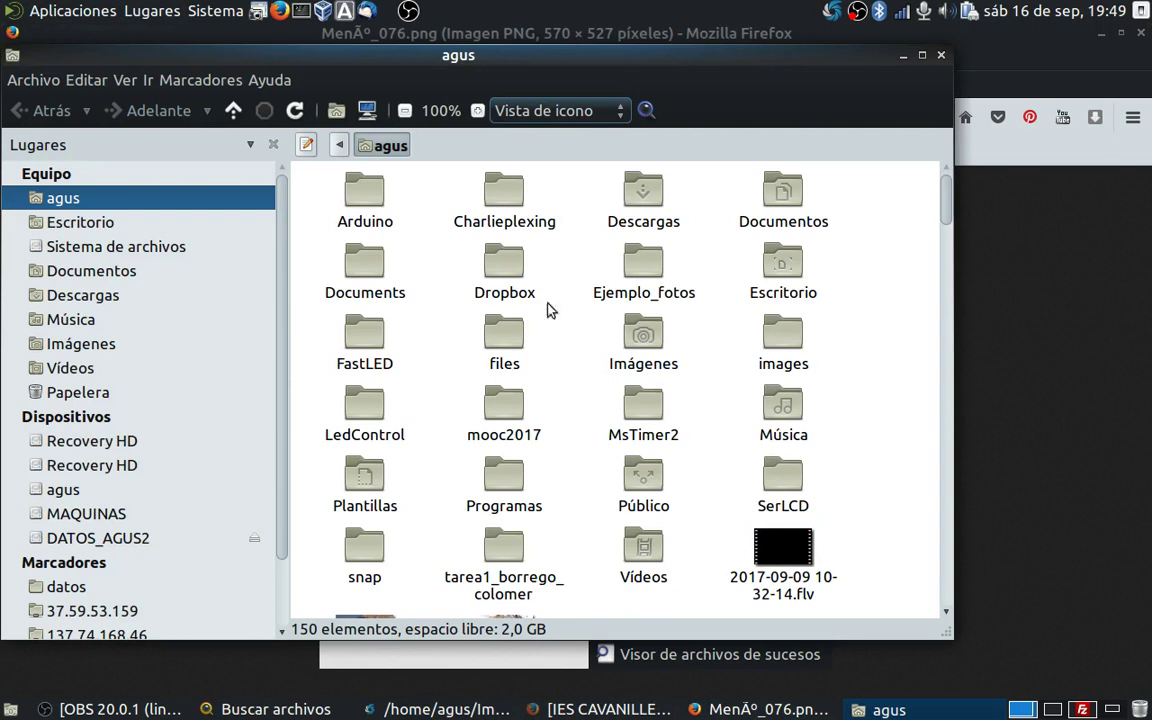
pyautogui.doubleClick(505, 266)
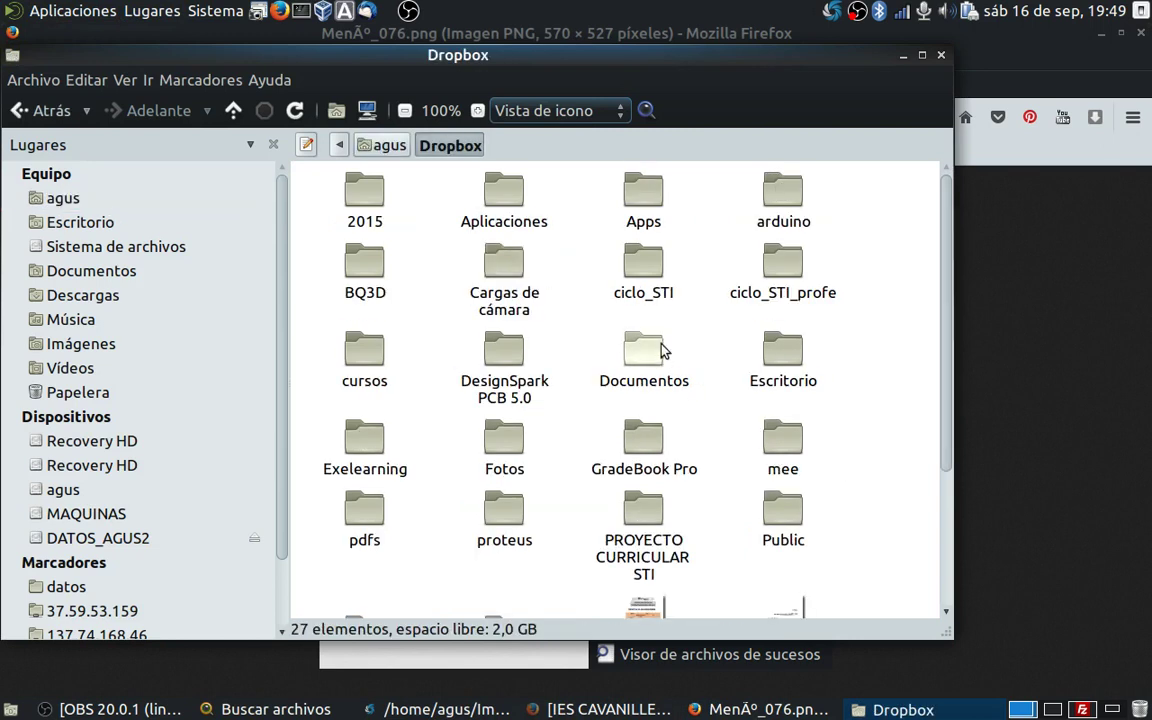
pyautogui.click(637, 200)
pyautogui.doubleClick(637, 200)
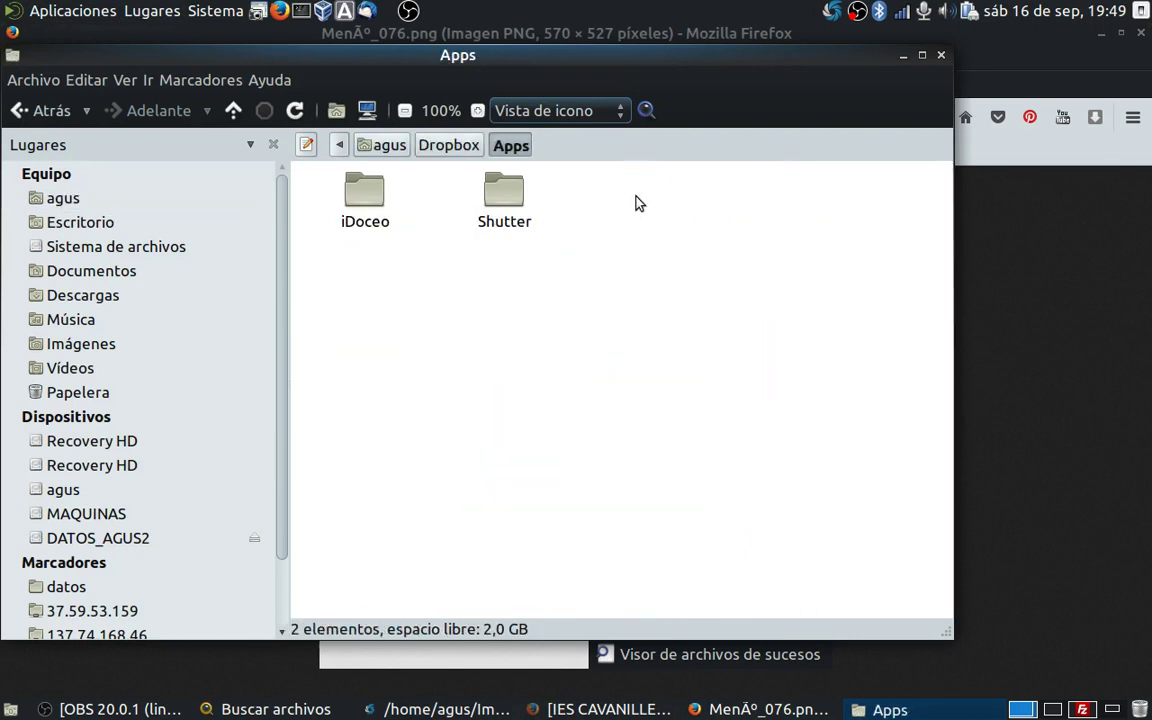
pyautogui.doubleClick(505, 205)
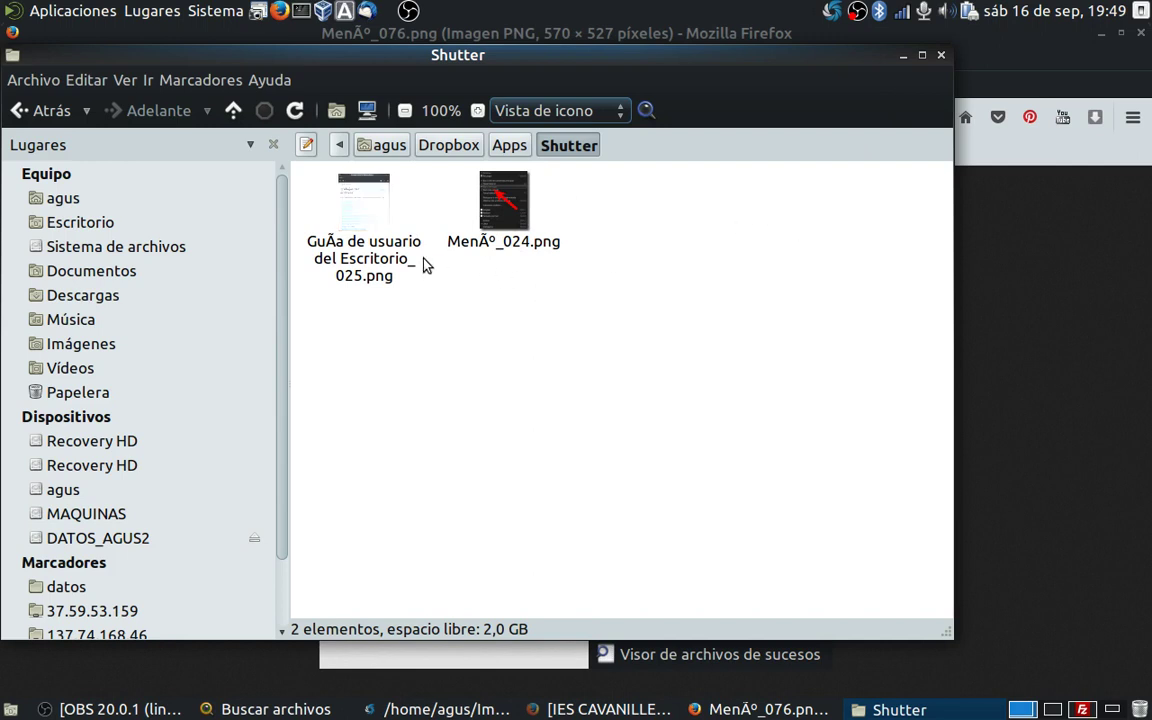
pyautogui.click(448, 145)
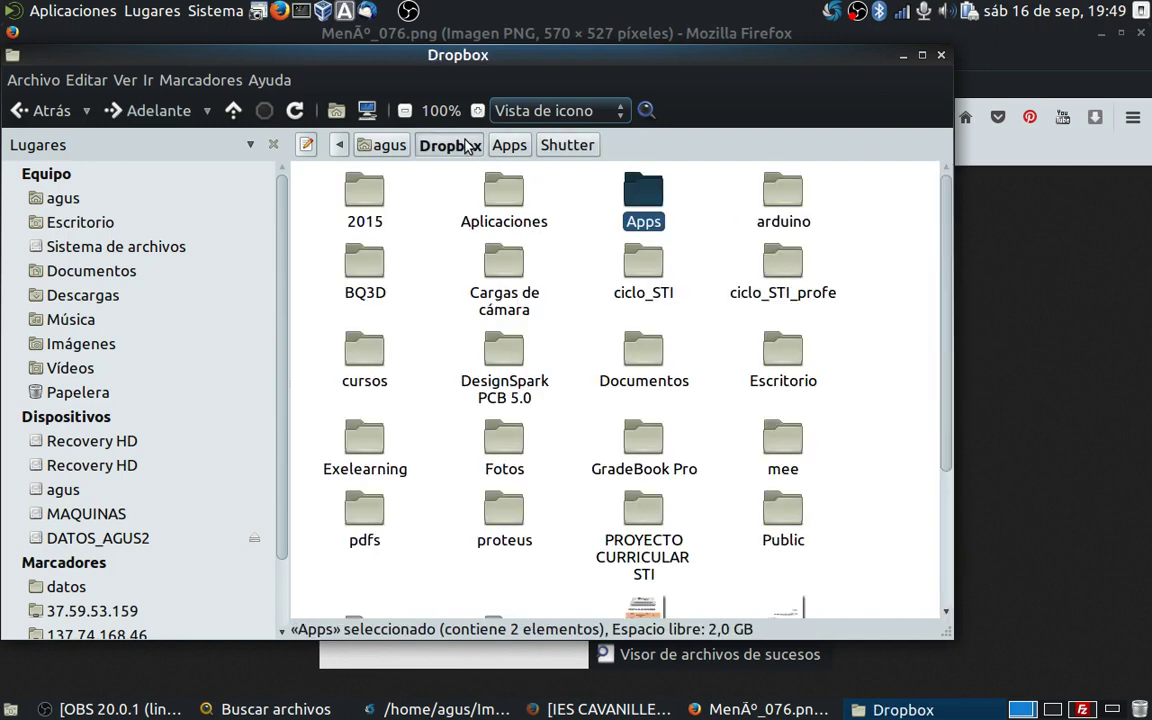
pyautogui.hotkey('ctrl', 't')
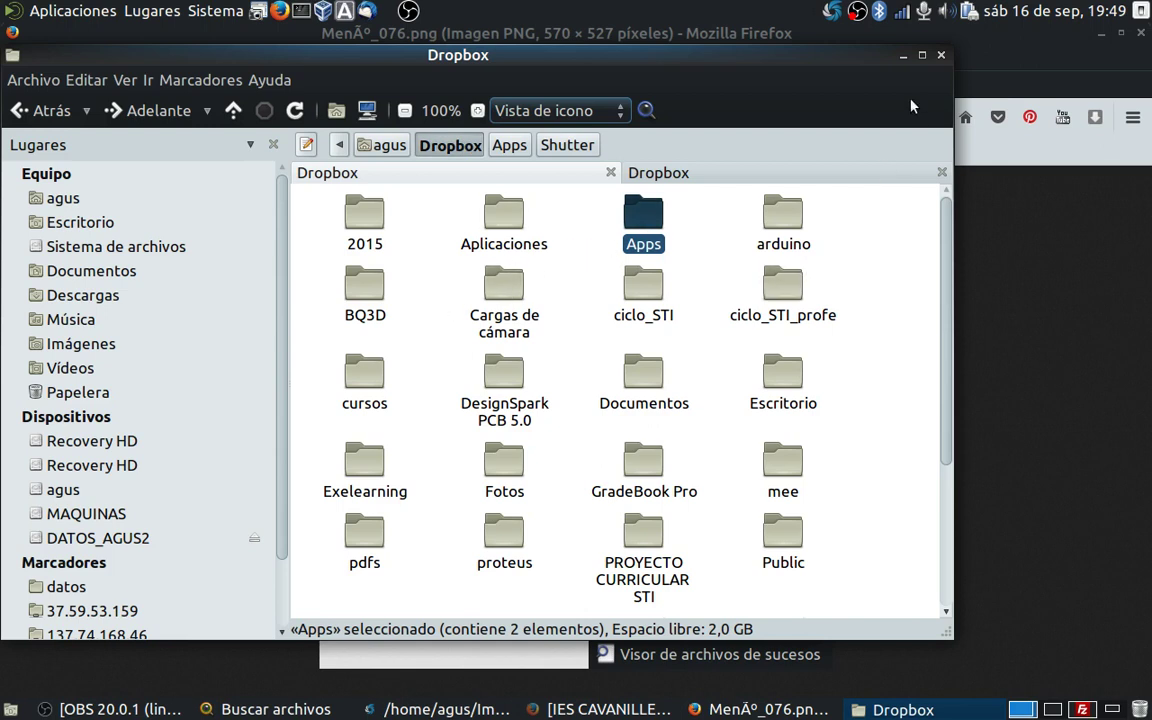
pyautogui.click(942, 57)
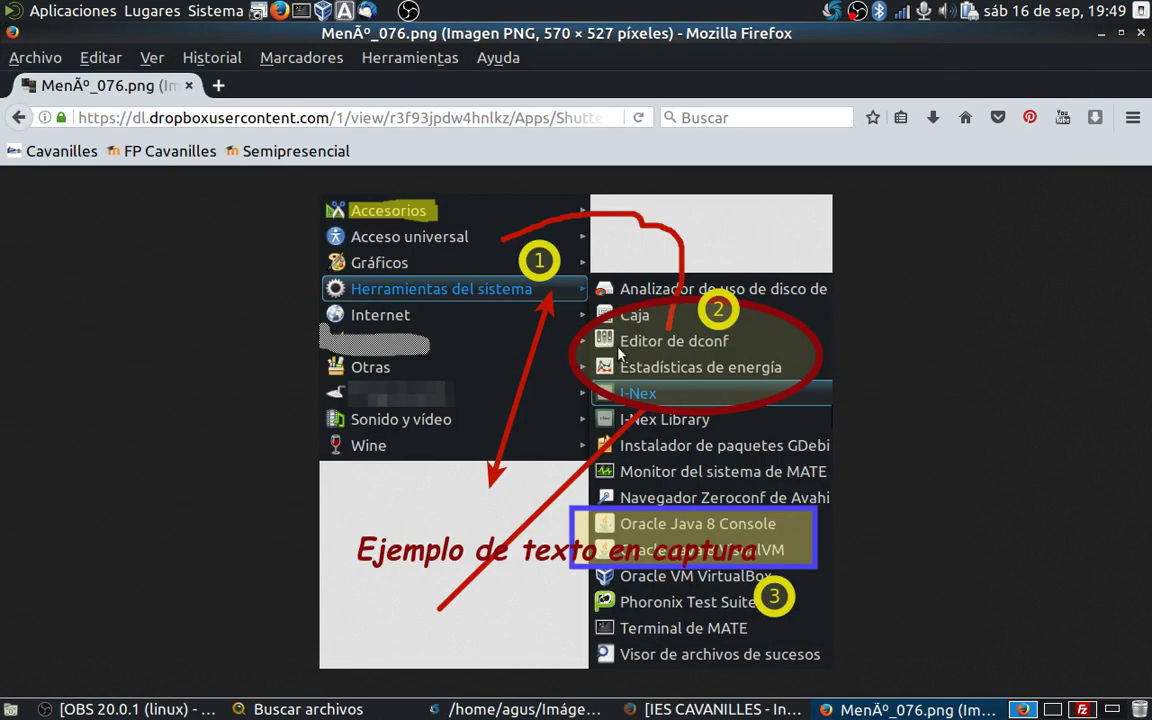
pyautogui.click(1140, 33)
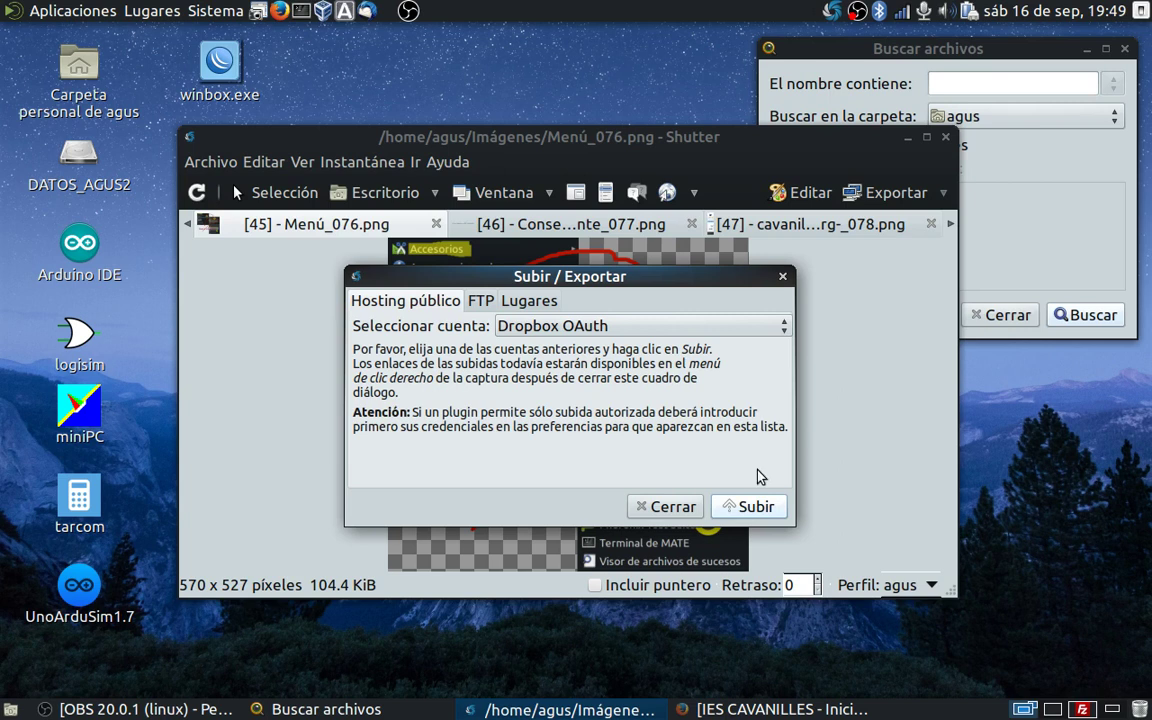
# - Look over the FTP upload settings and export the Menú_076.png capture to the Imágenes folder in the home directory
pyautogui.click(503, 302)
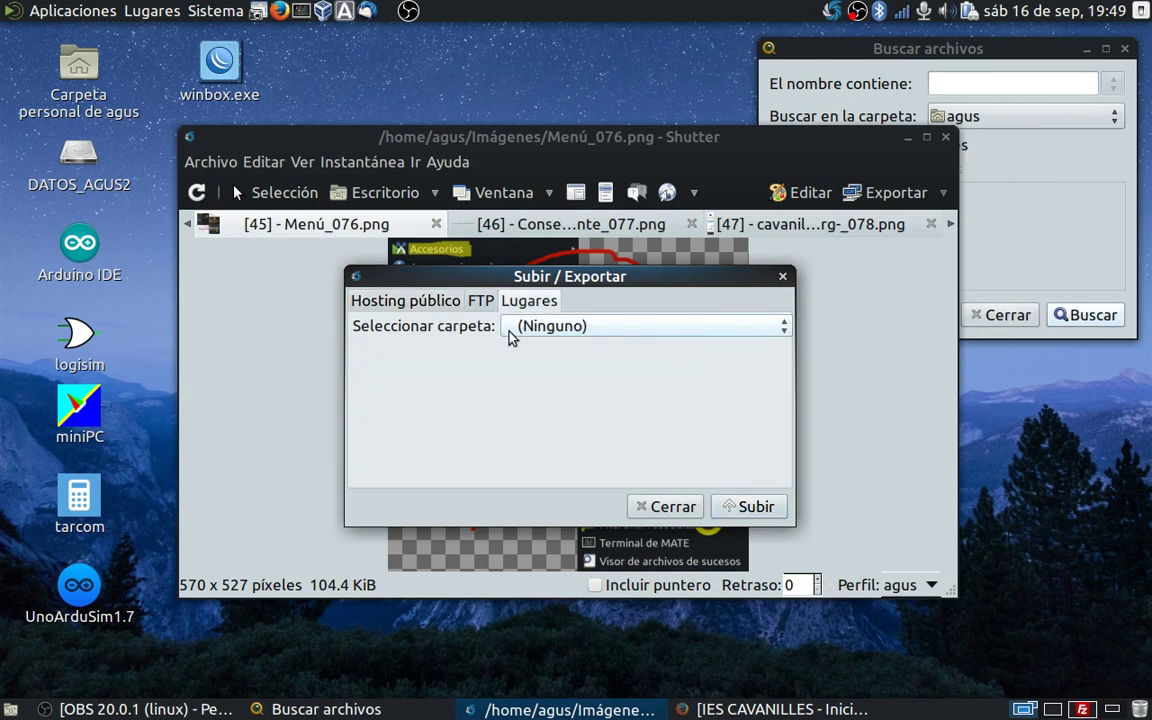
pyautogui.click(482, 304)
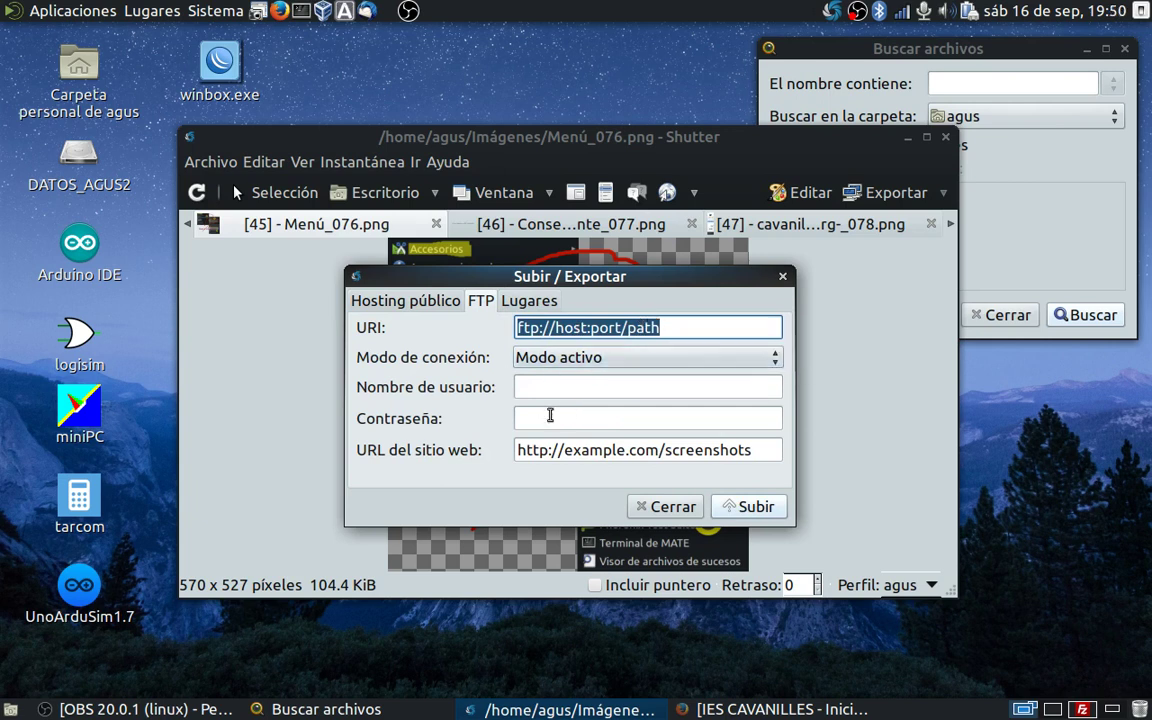
pyautogui.click(529, 302)
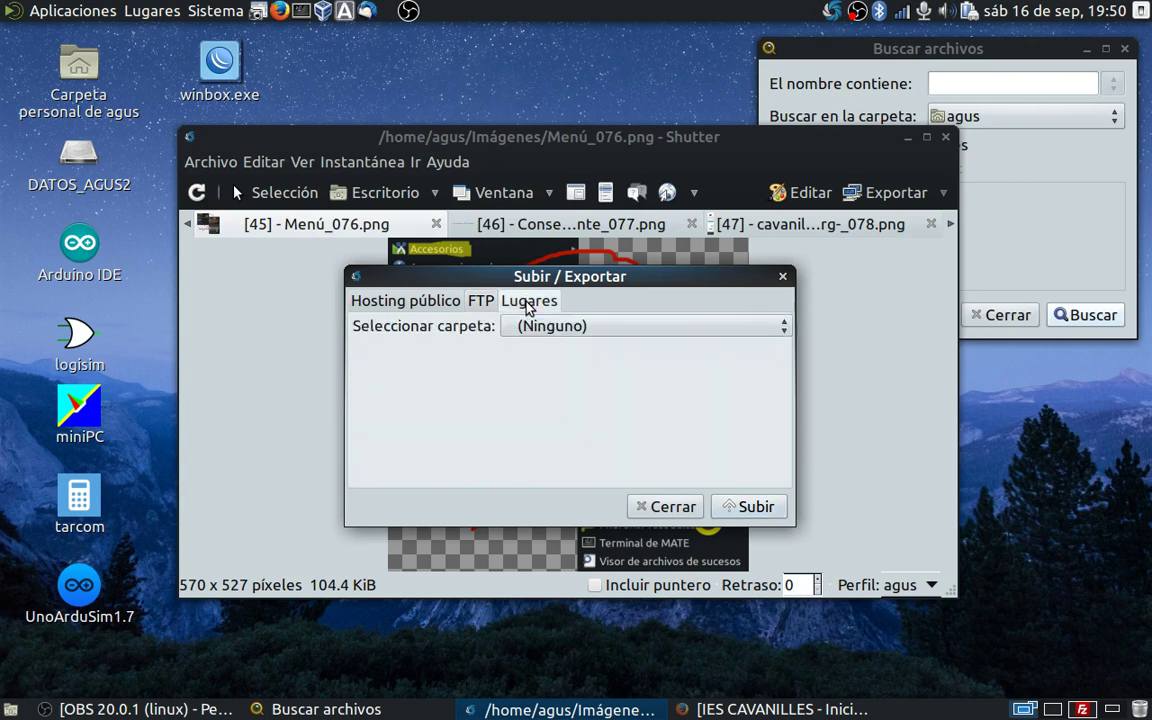
pyautogui.click(783, 326)
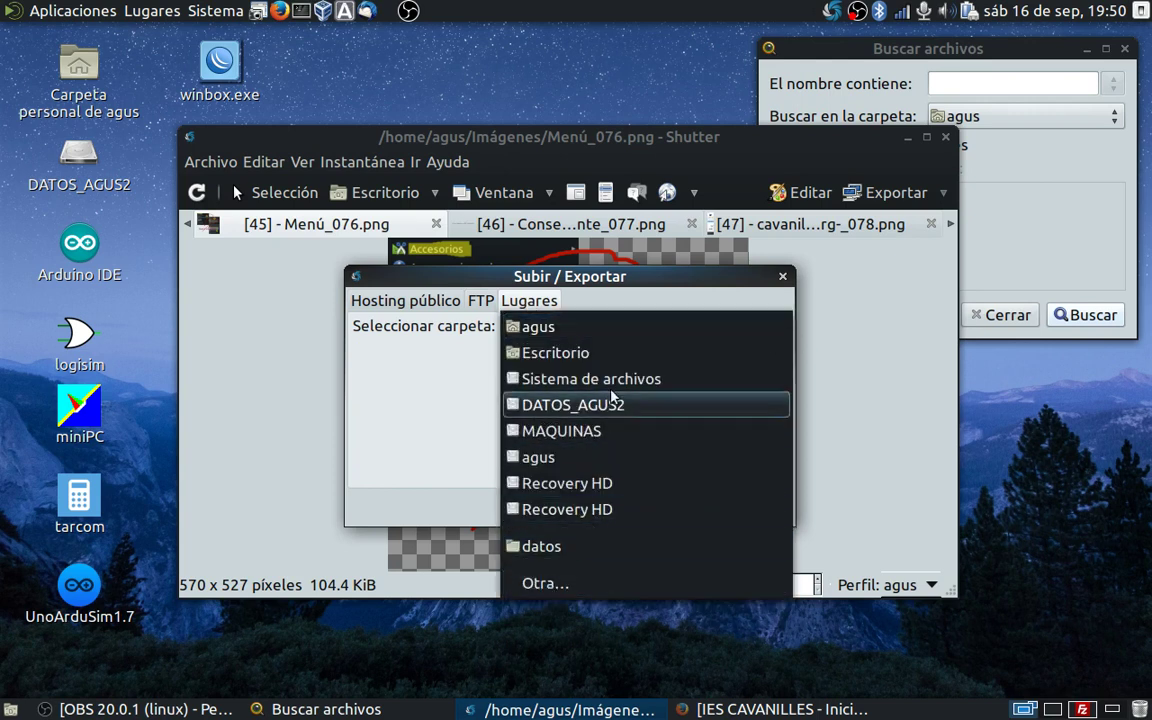
pyautogui.click(546, 585)
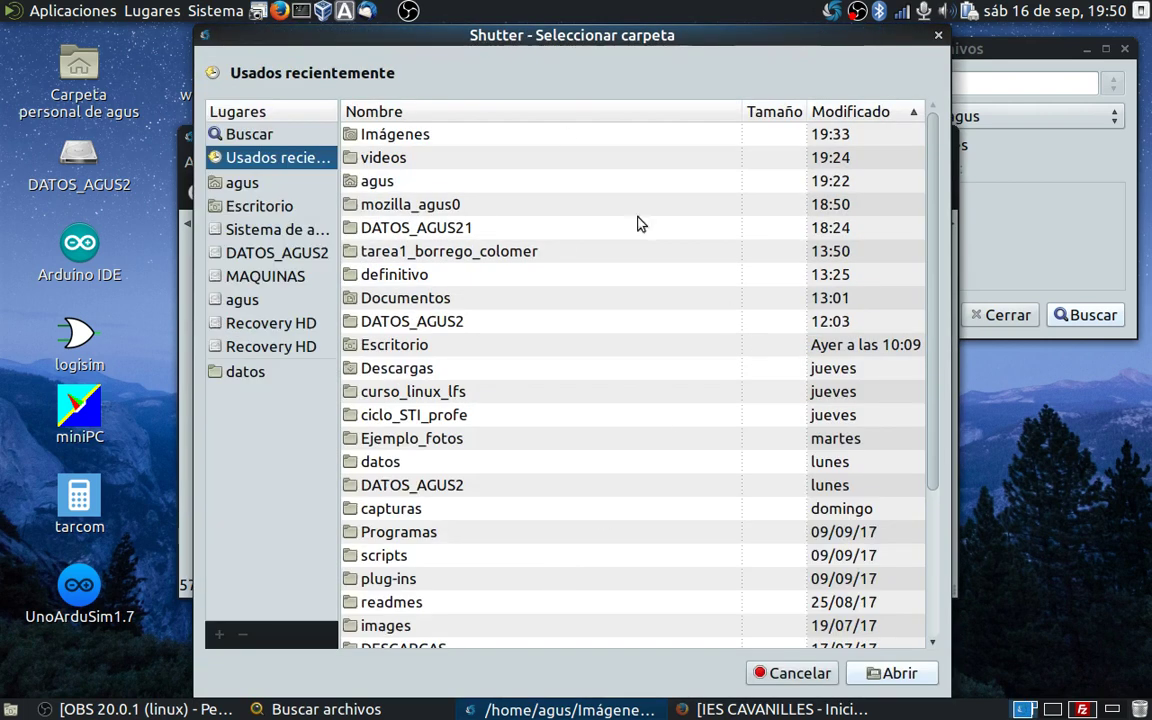
pyautogui.click(228, 176)
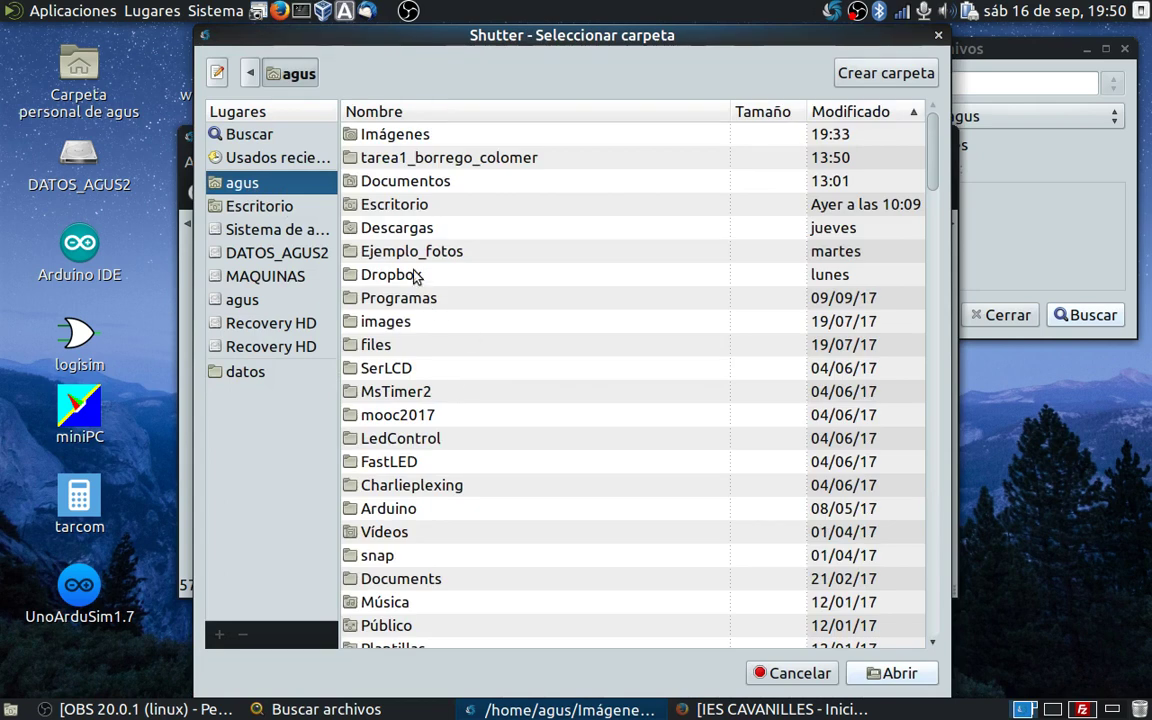
pyautogui.doubleClick(372, 131)
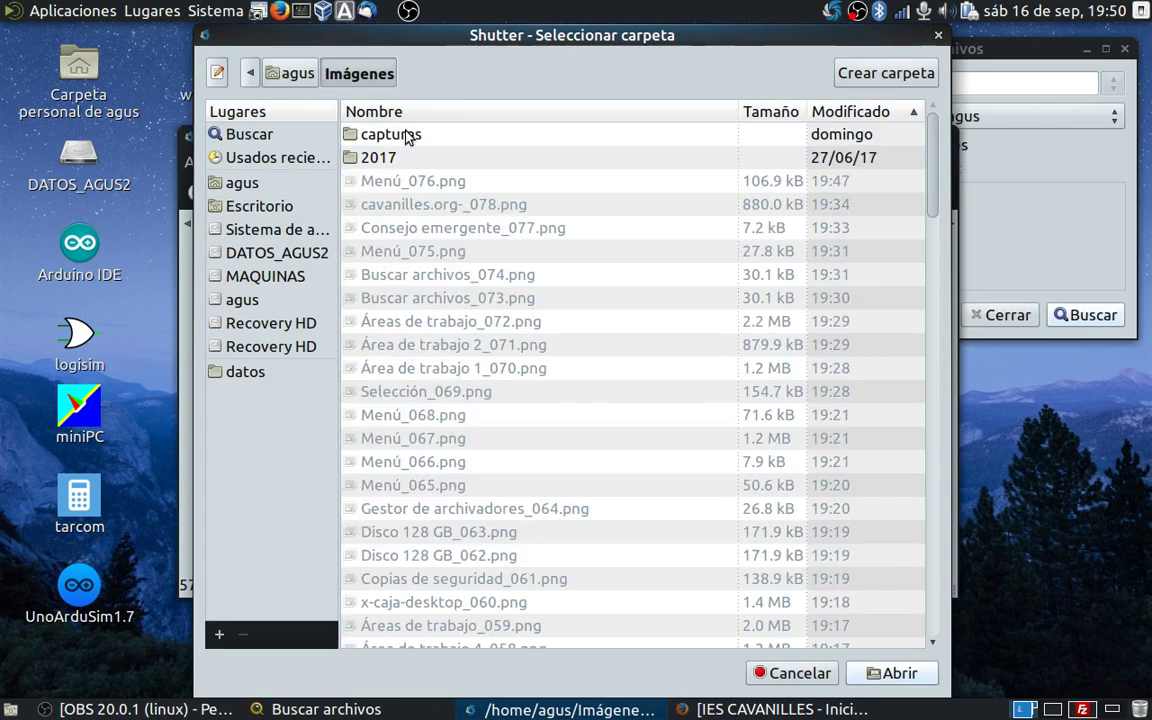
pyautogui.click(884, 675)
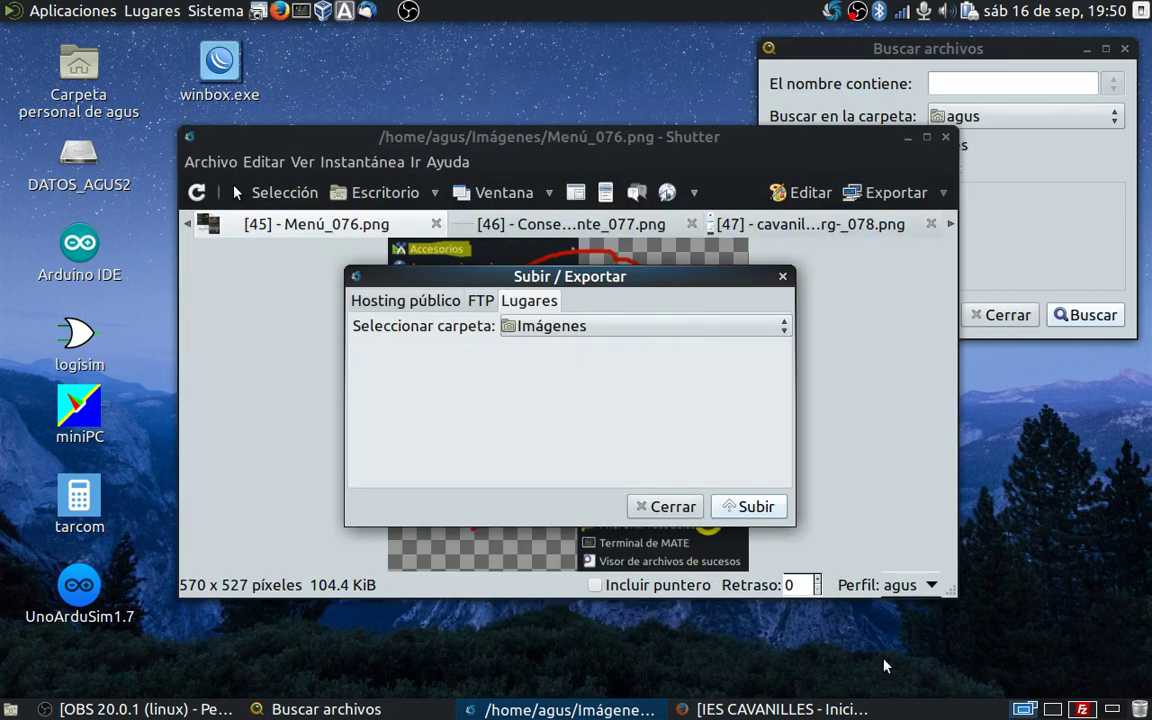
pyautogui.click(745, 507)
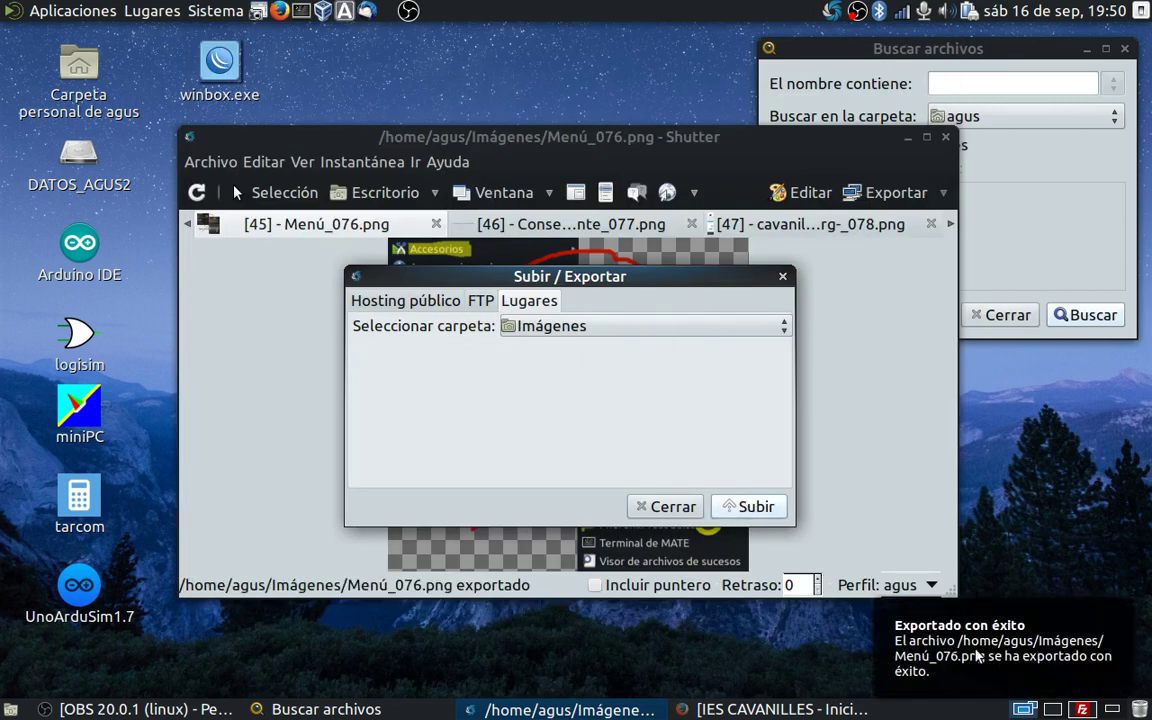
# - Close the export dialog, review the image formats offered when saving the Menú_076.png capture under another name, and leave without saving
pyautogui.click(784, 277)
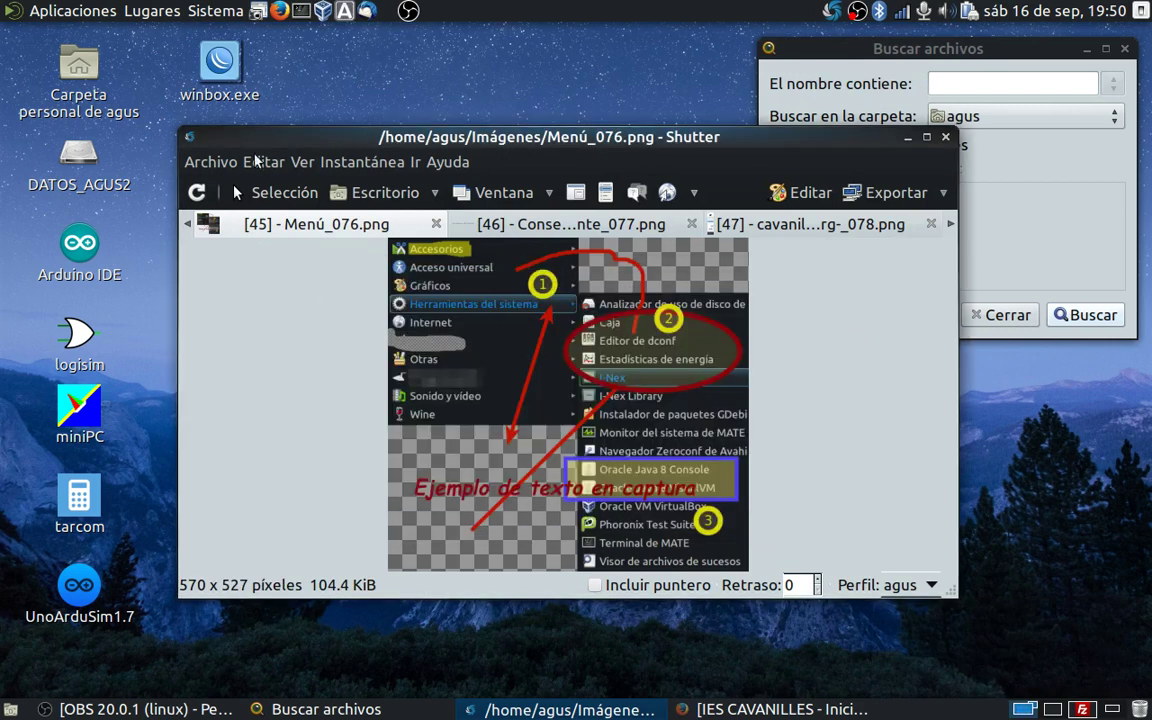
pyautogui.click(209, 162)
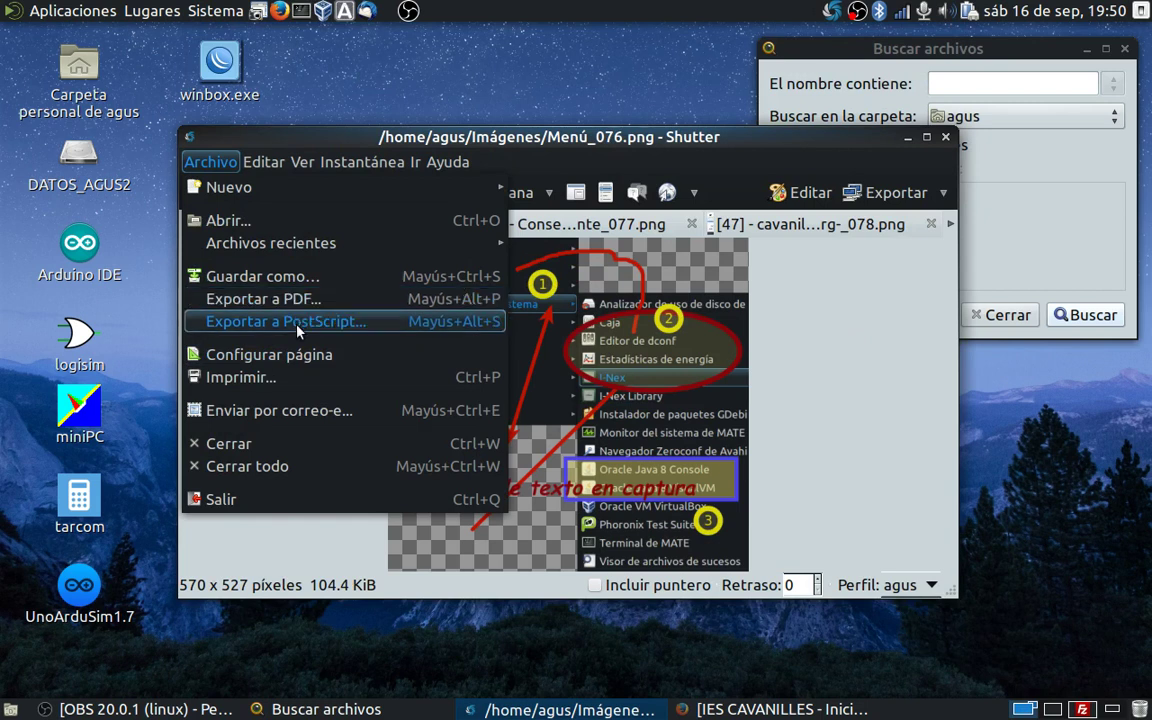
pyautogui.click(284, 283)
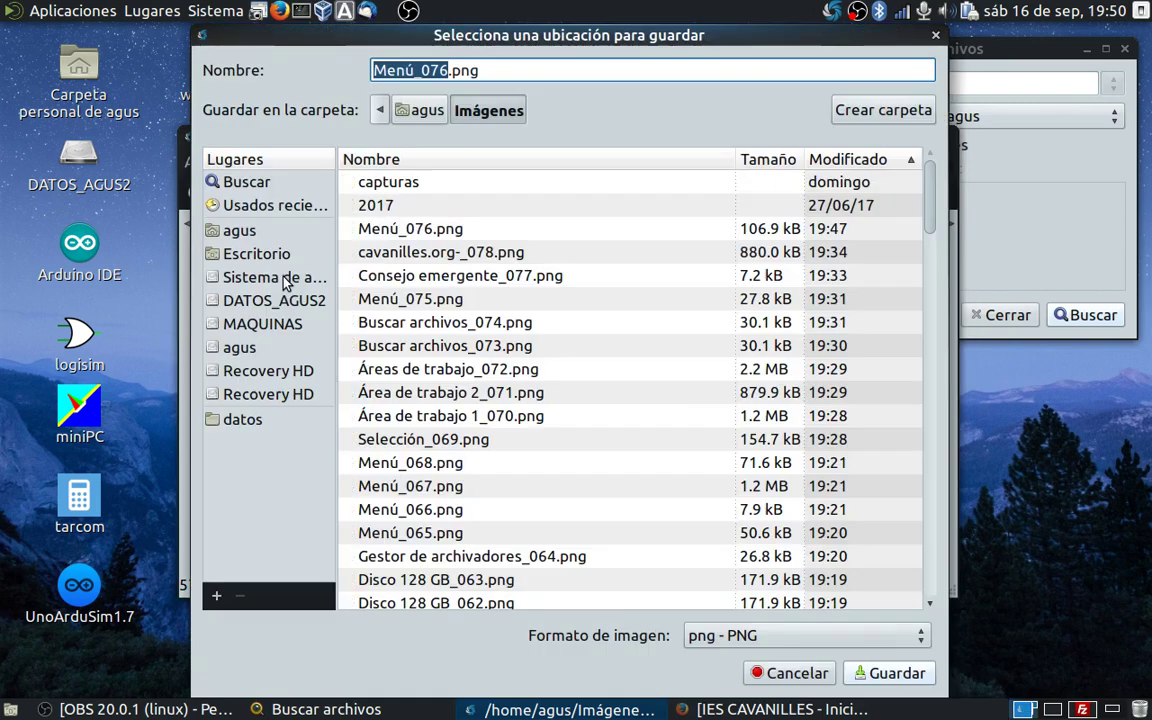
pyautogui.click(920, 637)
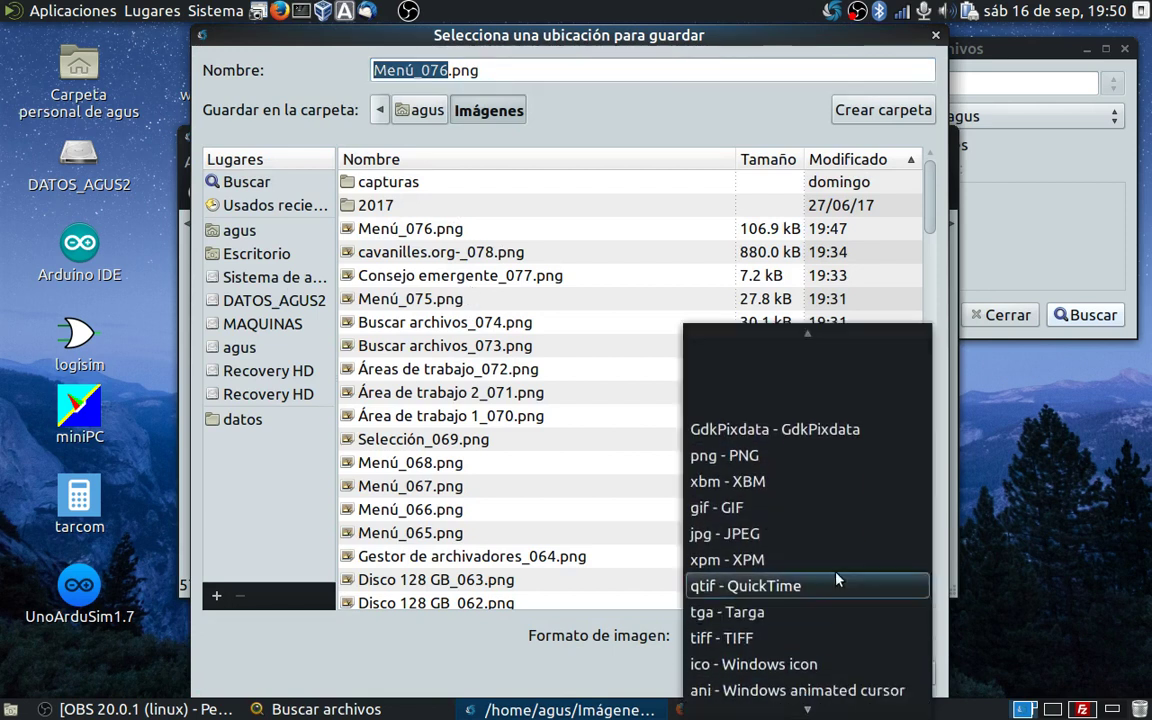
pyautogui.scroll(-2, 812, 600)
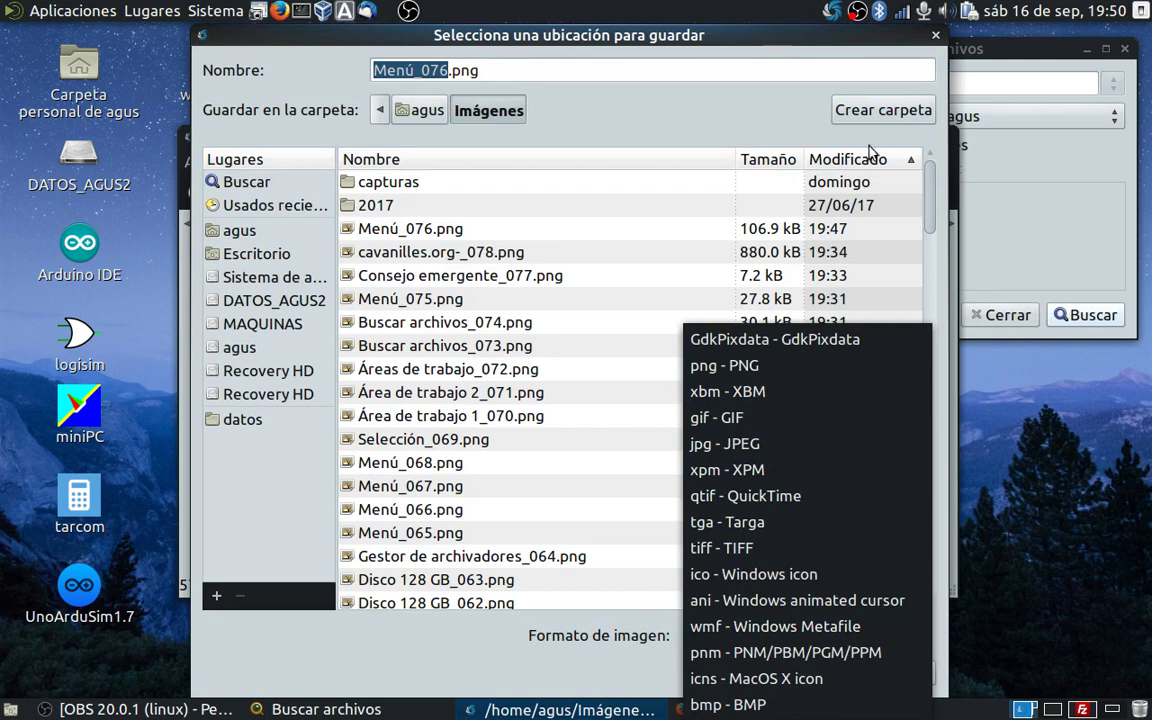
pyautogui.click(930, 40)
pyautogui.click(932, 38)
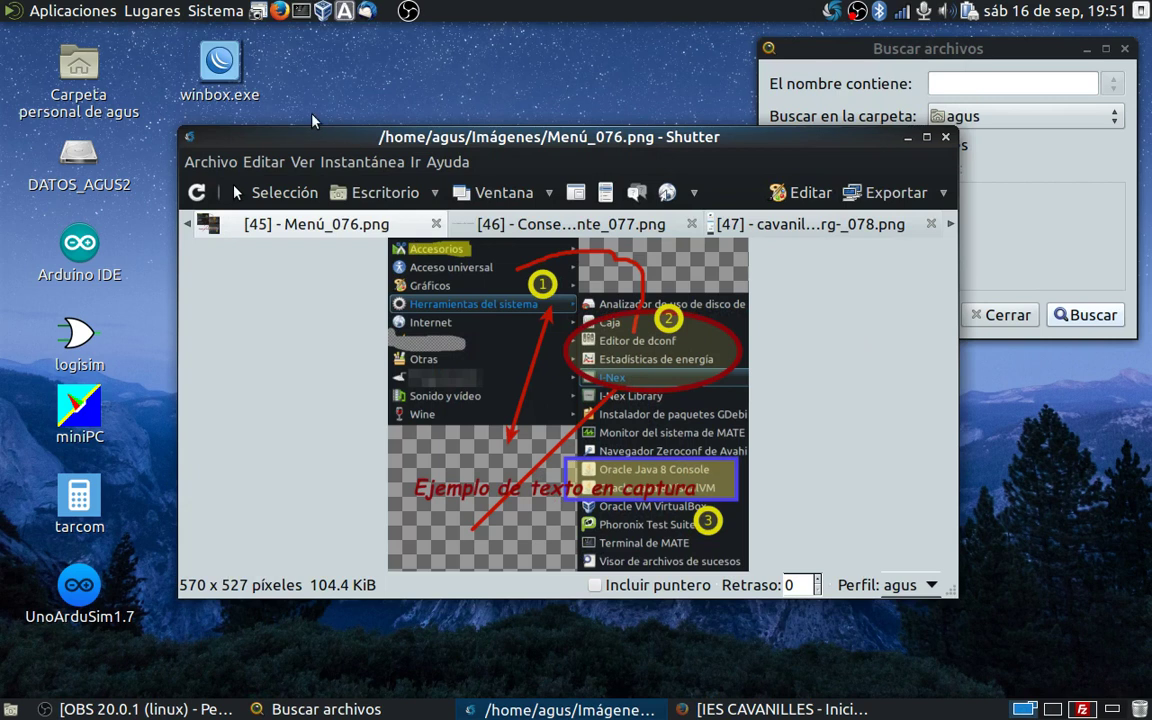
# - Search Google for "screenpresso" in a new Firefox window and open the official Screenpresso website
pyautogui.click(279, 11)
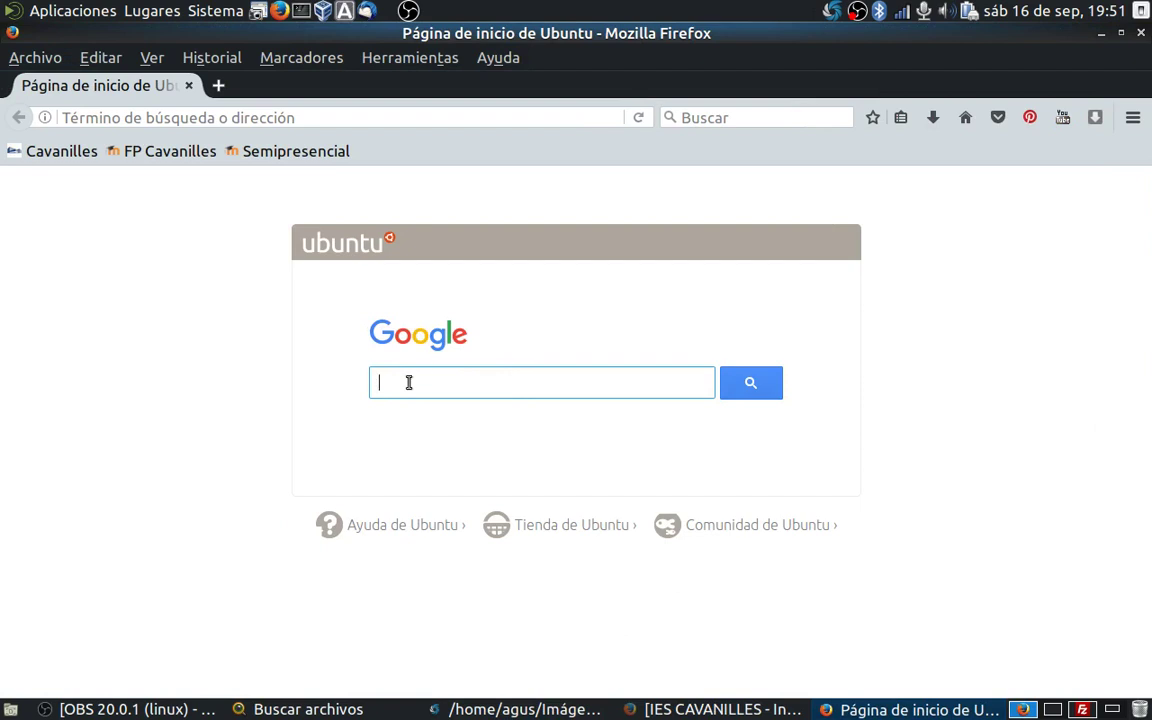
pyautogui.write('screenpresso')
pyautogui.press('Return')
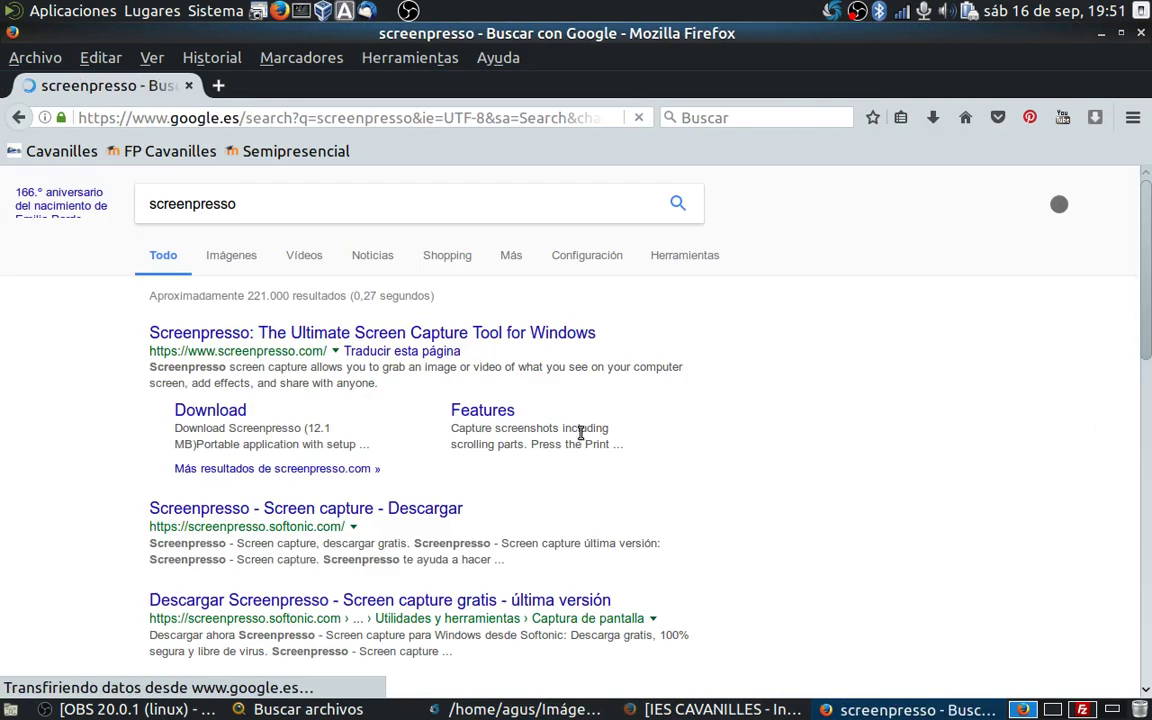
pyautogui.click(236, 334)
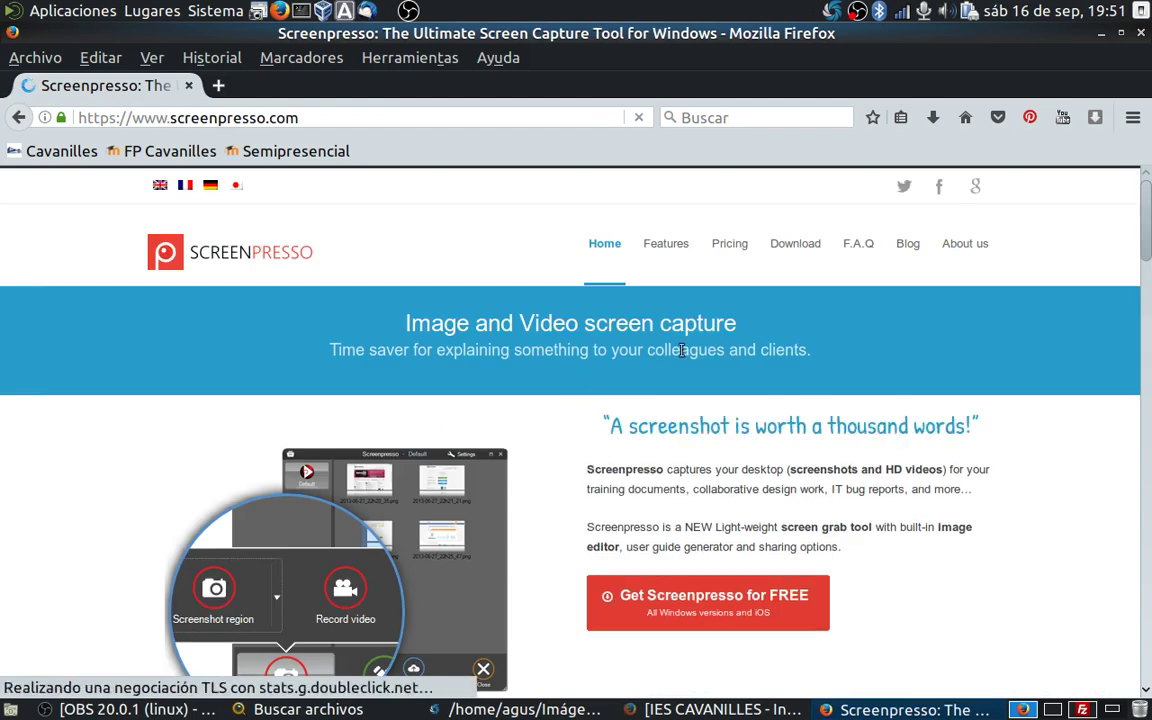
# - Look over the Windows requirements and download options on the Screenpresso download page, and minimise Firefox to return to Shutter
pyautogui.click(792, 243)
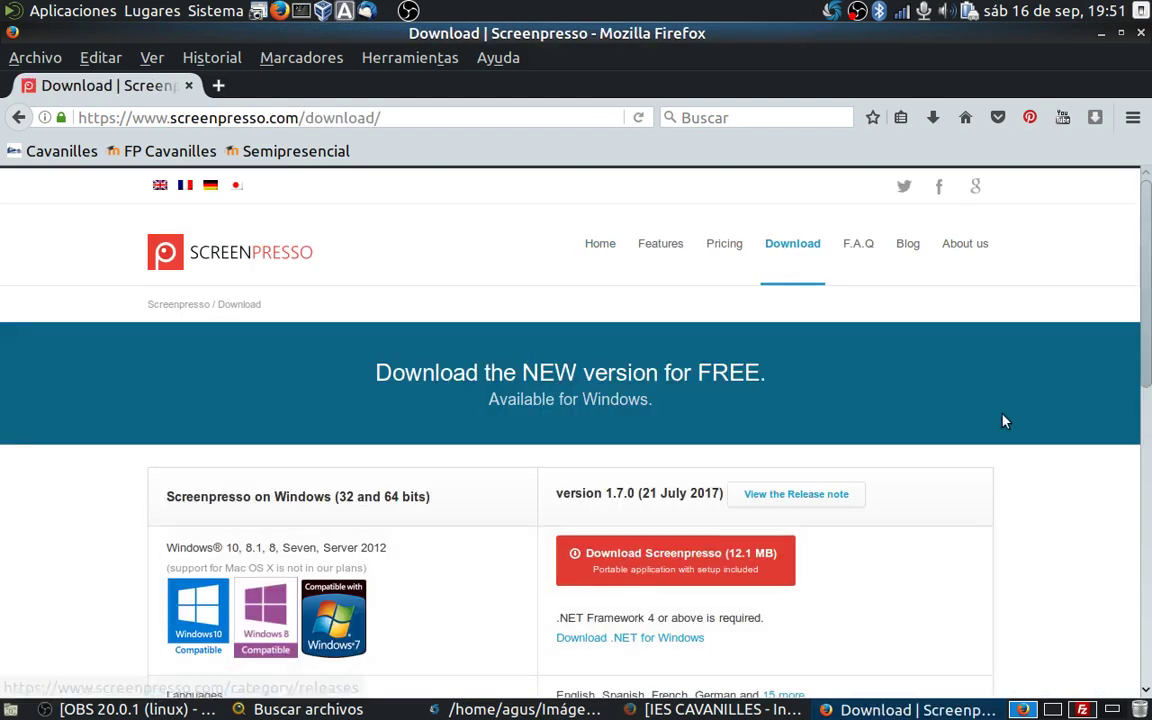
pyautogui.scroll(-3, 1140, 300)
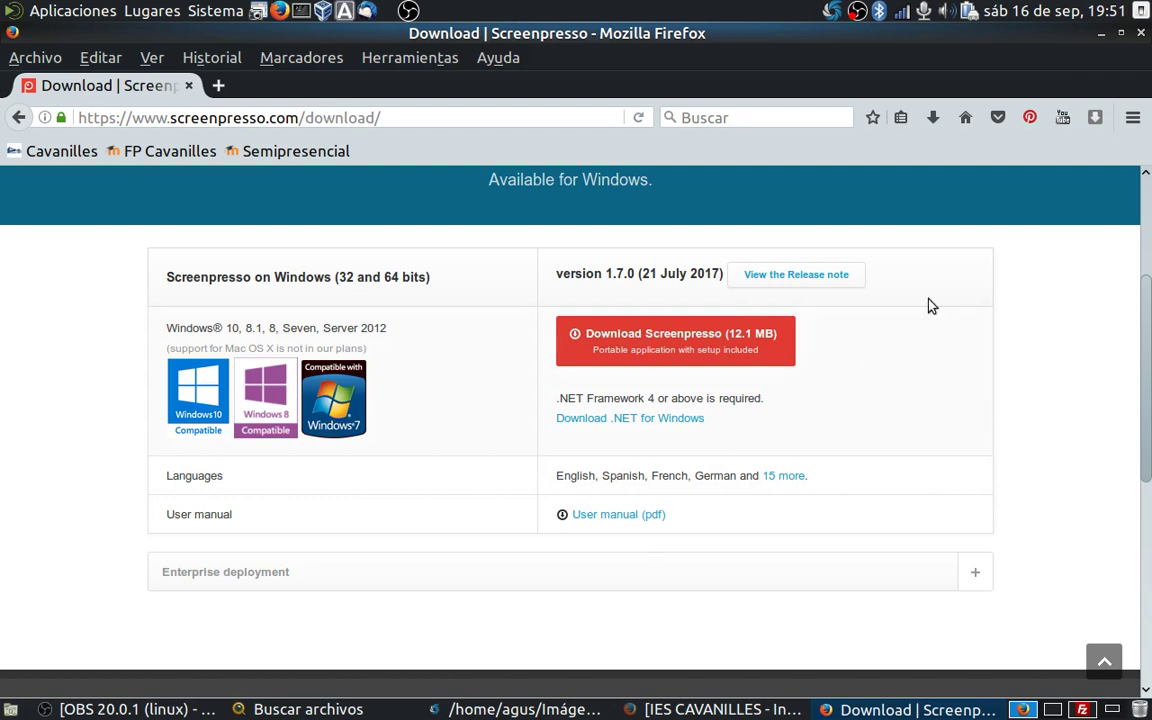
pyautogui.click(1100, 38)
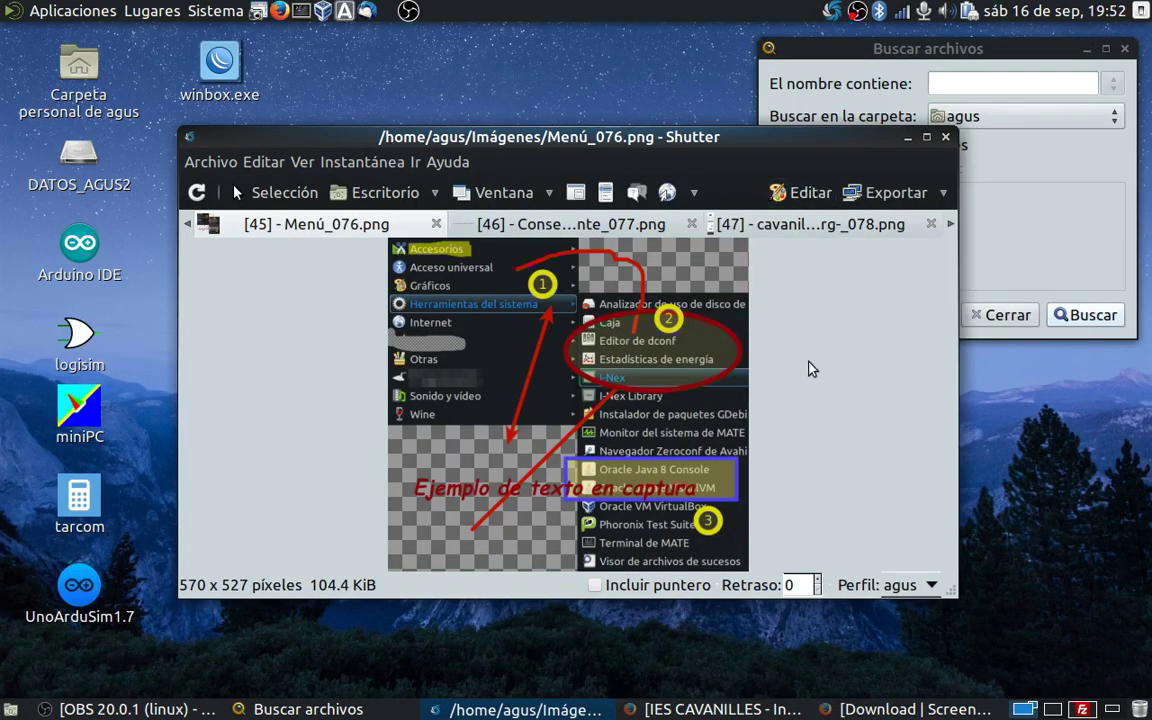